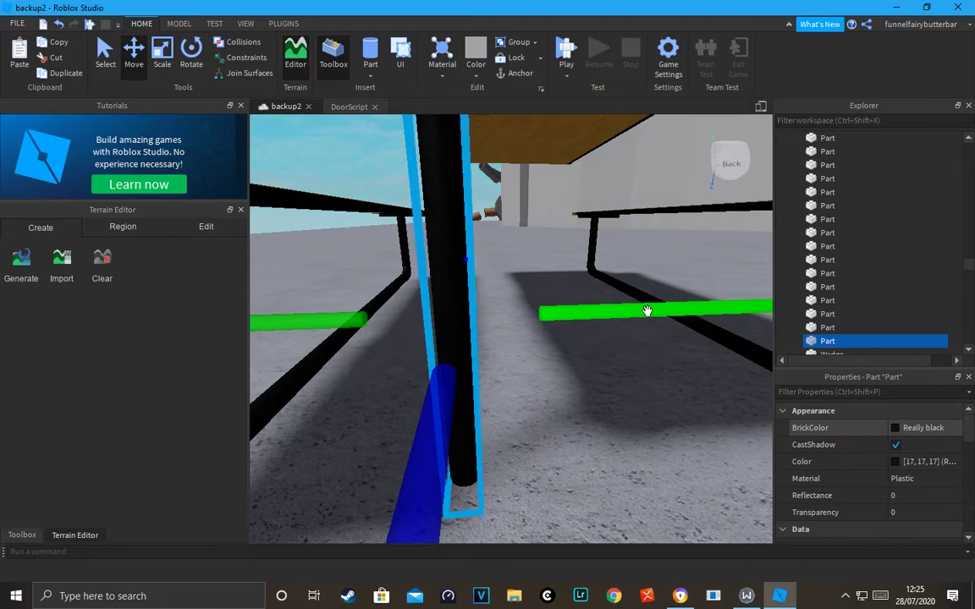
Step: Move the selected black leg sideways toward the bench and check its position against the cafeteria table photo in the browser
{"action": "left_click_drag", "start_coordinate": [608, 320], "coordinate": [497, 333]}
{"action": "scroll", "coordinate": [487, 313], "scroll_direction": "up", "scroll_amount": 5}
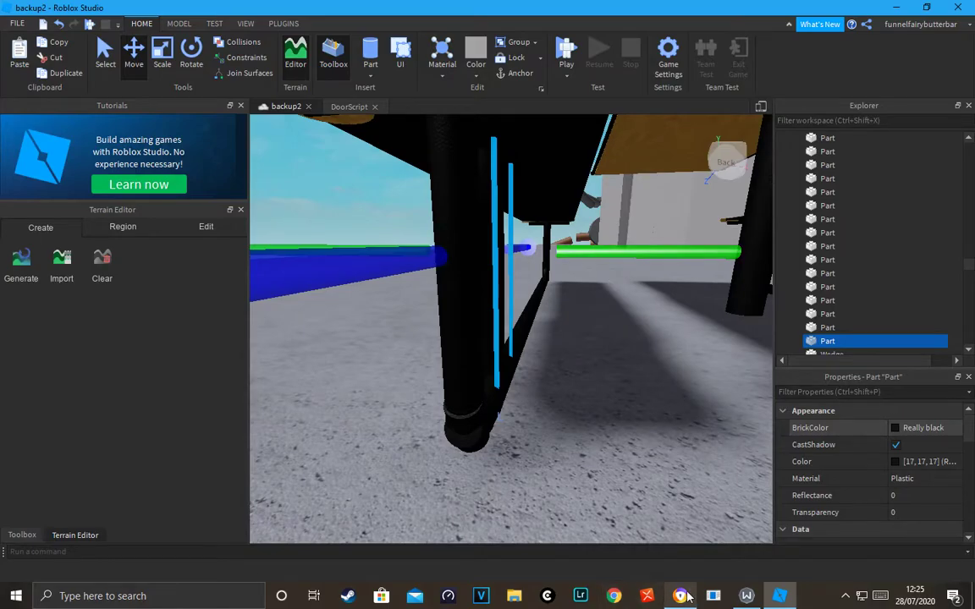
{"action": "left_click", "coordinate": [686, 597]}
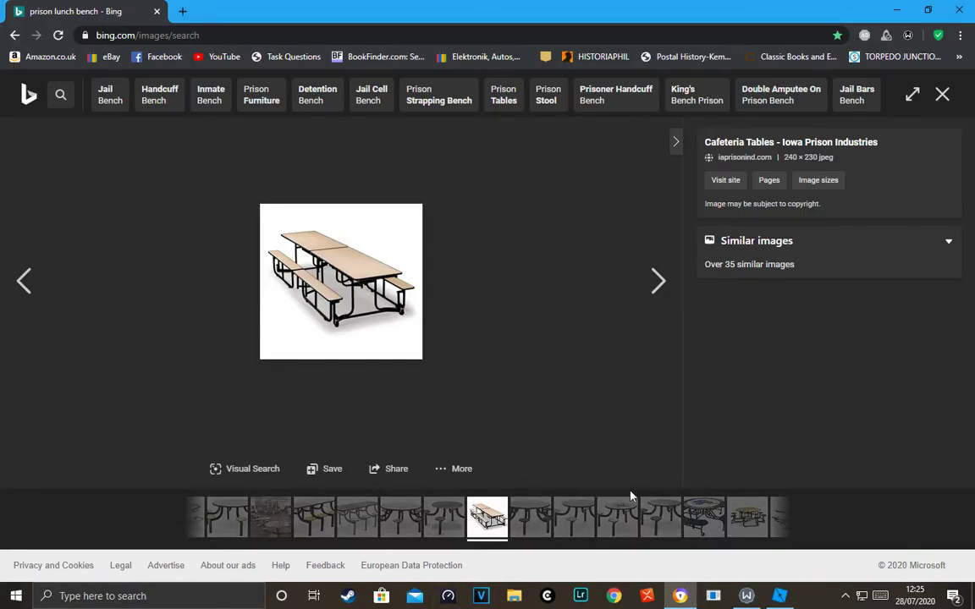
{"action": "mouse_move", "coordinate": [795, 604]}
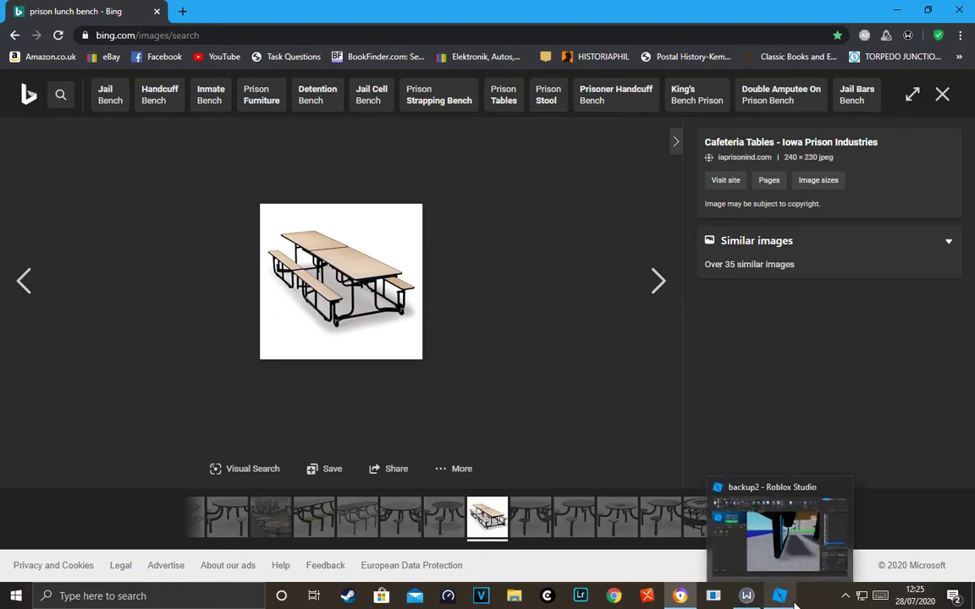
{"action": "left_click", "coordinate": [779, 529]}
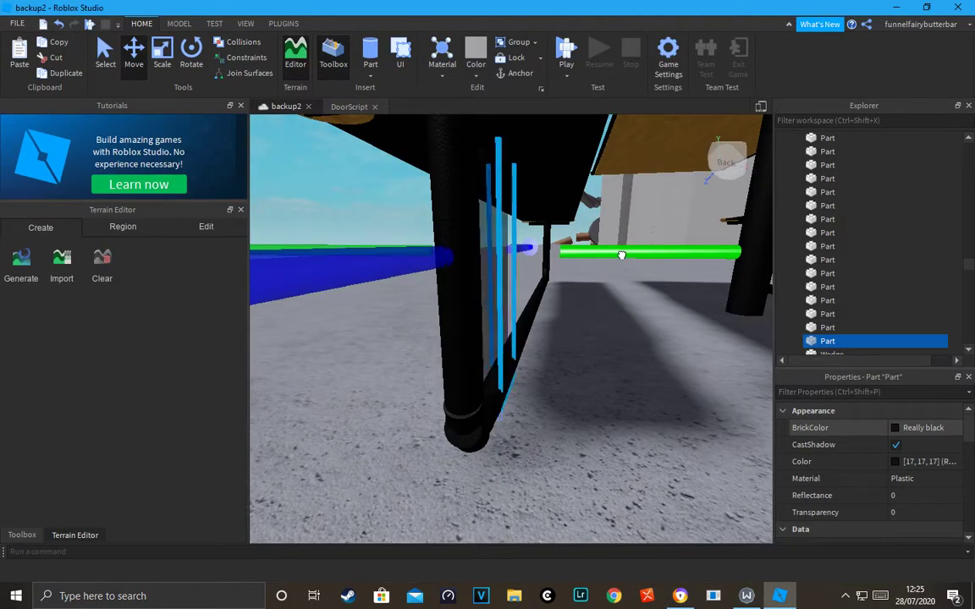
{"action": "right_click_drag", "start_coordinate": [675, 255], "coordinate": [673, 255]}
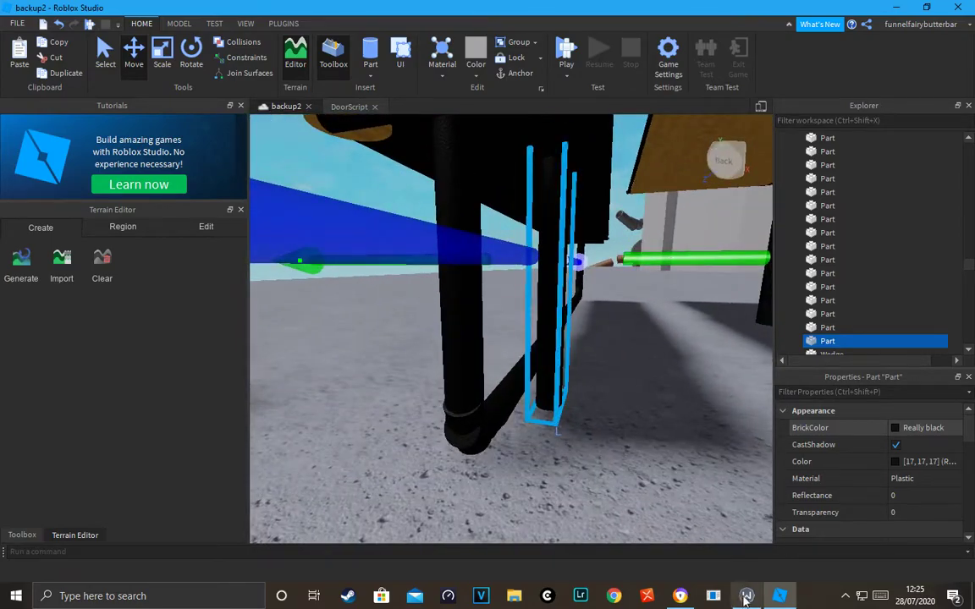
Step: Compare the bench leg in Roblox Studio with the legs in the browser's cafeteria table reference photo
{"action": "left_click", "coordinate": [682, 600]}
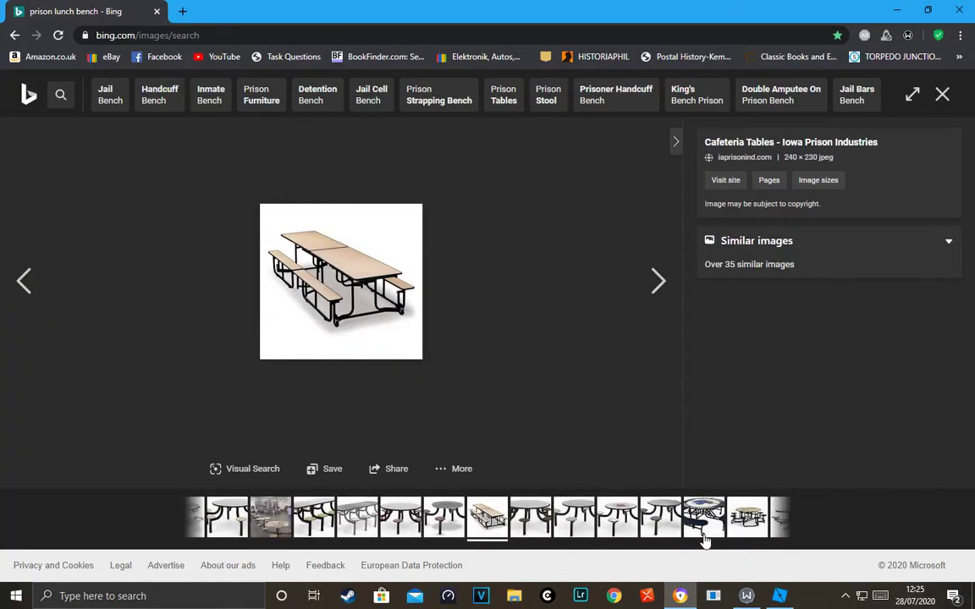
{"action": "mouse_move", "coordinate": [781, 599]}
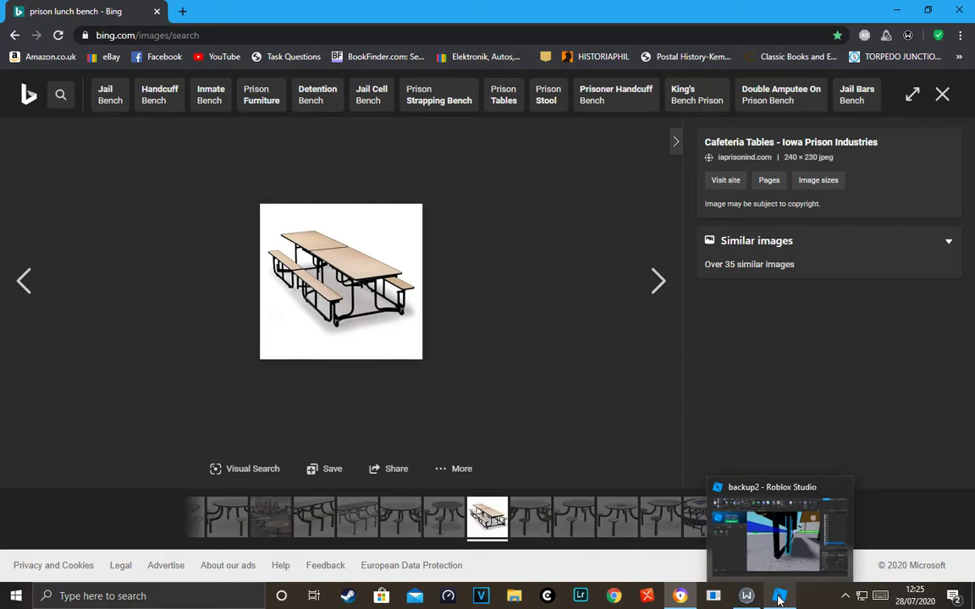
{"action": "left_click", "coordinate": [780, 601]}
{"action": "right_click_drag", "start_coordinate": [598, 335], "coordinate": [599, 335]}
{"action": "scroll", "coordinate": [510, 277], "scroll_direction": "down", "scroll_amount": 4}
{"action": "right_click_drag", "start_coordinate": [510, 277], "coordinate": [523, 279]}
{"action": "scroll", "coordinate": [519, 283], "scroll_direction": "down", "scroll_amount": 4}
{"action": "scroll", "coordinate": [523, 279], "scroll_direction": "up", "scroll_amount": 4}
{"action": "scroll", "coordinate": [523, 279], "scroll_direction": "down", "scroll_amount": 2}
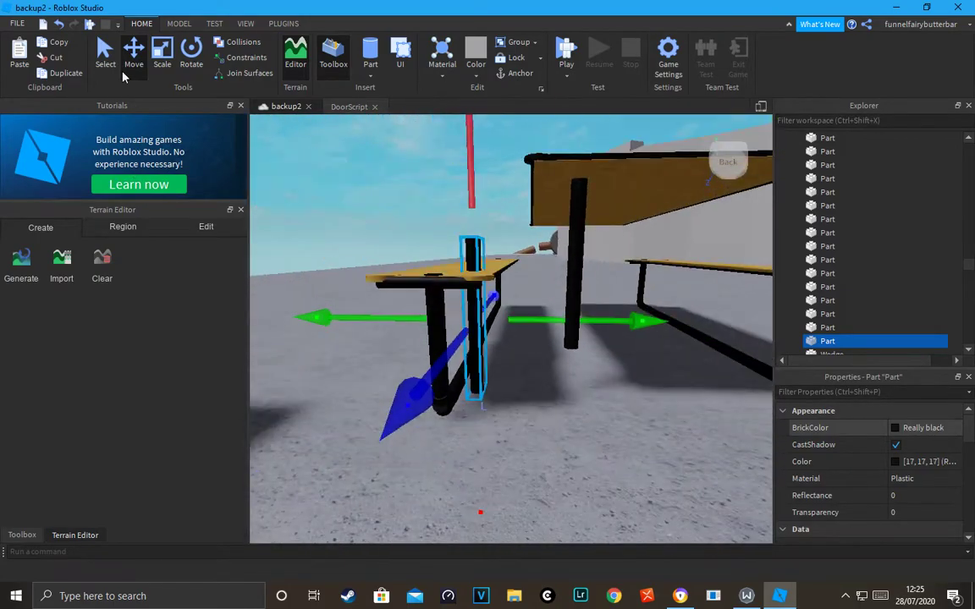
{"action": "left_click", "coordinate": [170, 67]}
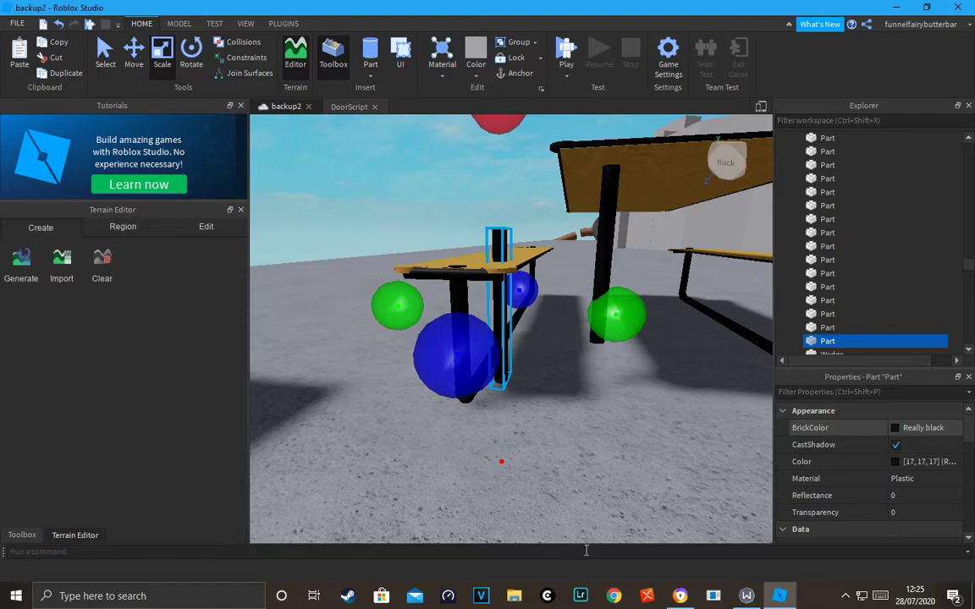
{"action": "left_click", "coordinate": [676, 598]}
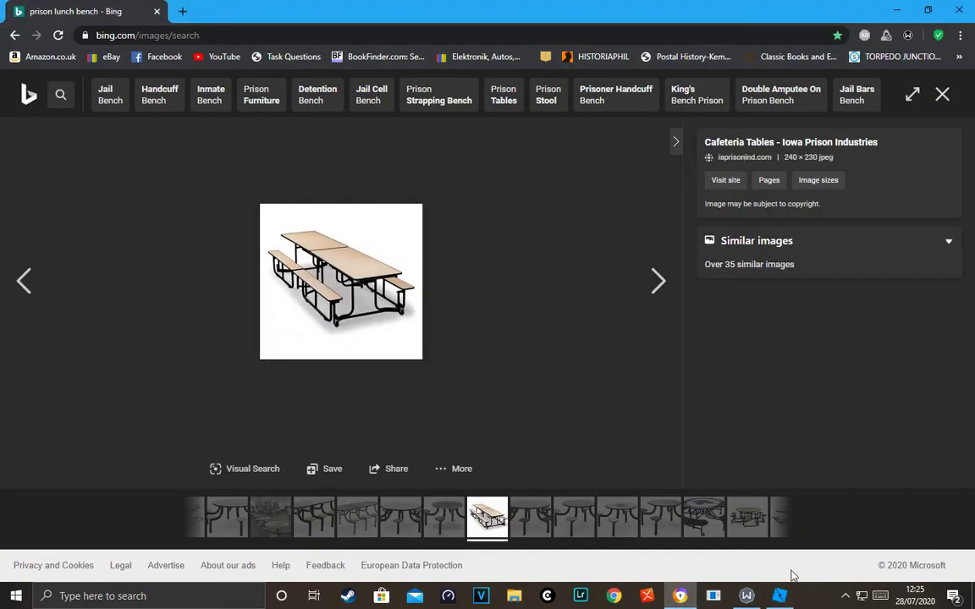
{"action": "left_click", "coordinate": [779, 596]}
Step: Move the black leg along the bench to its near end, beside the existing corner leg
{"action": "scroll", "coordinate": [703, 420], "scroll_direction": "up", "scroll_amount": 5}
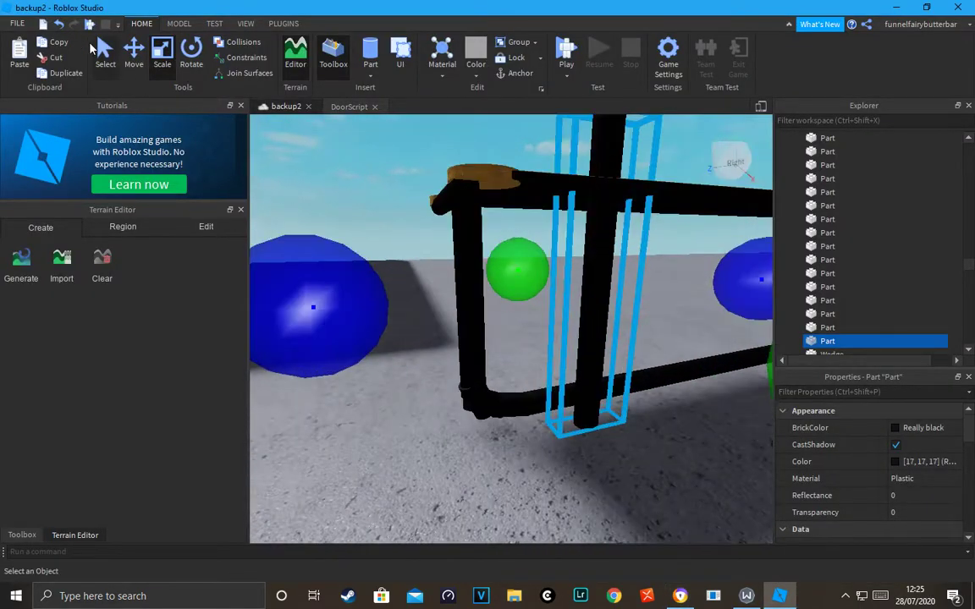
{"action": "left_click", "coordinate": [136, 56]}
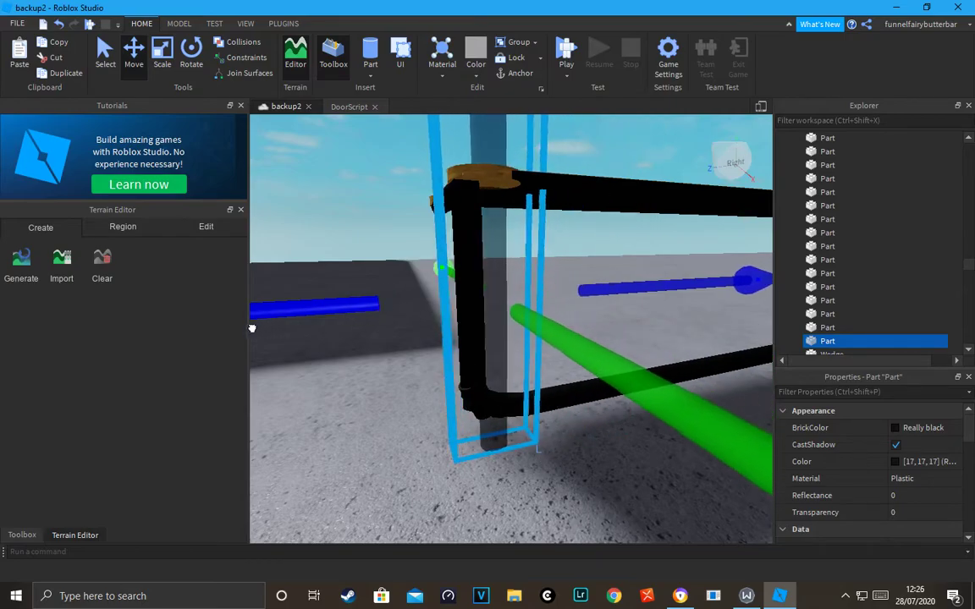
{"action": "right_click_drag", "start_coordinate": [303, 290], "coordinate": [302, 289]}
{"action": "scroll", "coordinate": [302, 290], "scroll_direction": "down", "scroll_amount": 3}
{"action": "scroll", "coordinate": [317, 339], "scroll_direction": "up", "scroll_amount": 3}
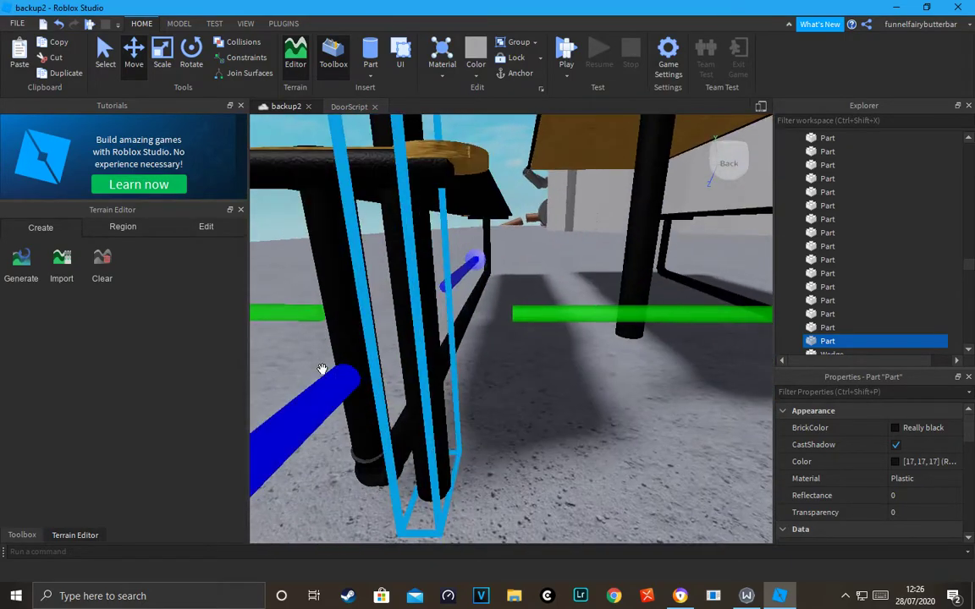
{"action": "scroll", "coordinate": [330, 373], "scroll_direction": "down", "scroll_amount": 3}
{"action": "left_click_drag", "start_coordinate": [434, 415], "coordinate": [431, 442]}
{"action": "right_click_drag", "start_coordinate": [468, 374], "coordinate": [470, 374]}
{"action": "scroll", "coordinate": [470, 375], "scroll_direction": "up", "scroll_amount": 3}
Step: Shorten the new leg from its upper end so it no longer sticks out above the bench seat
{"action": "left_click", "coordinate": [159, 55]}
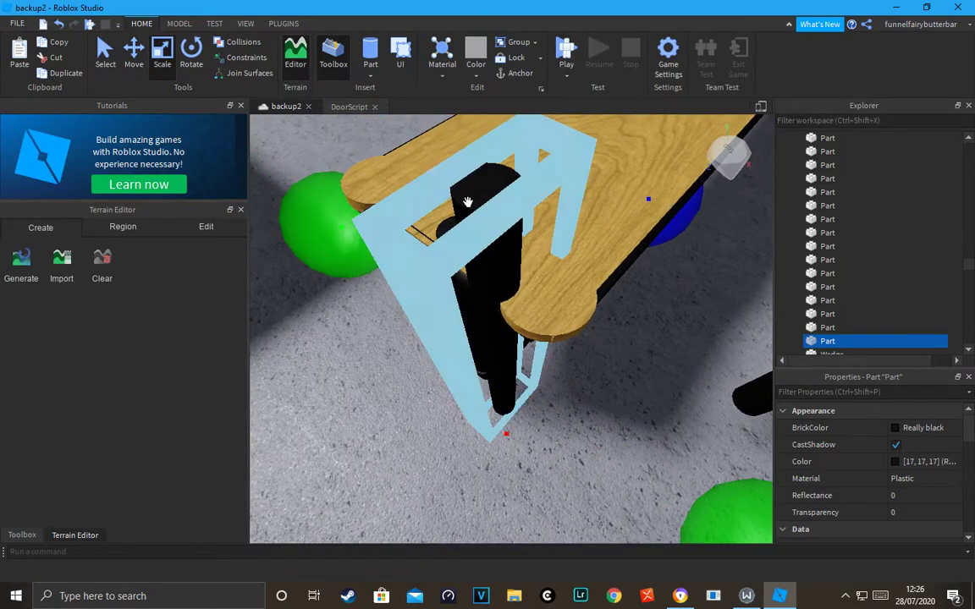
{"action": "scroll", "coordinate": [491, 200], "scroll_direction": "down", "scroll_amount": 3}
{"action": "left_click_drag", "start_coordinate": [509, 185], "coordinate": [509, 238]}
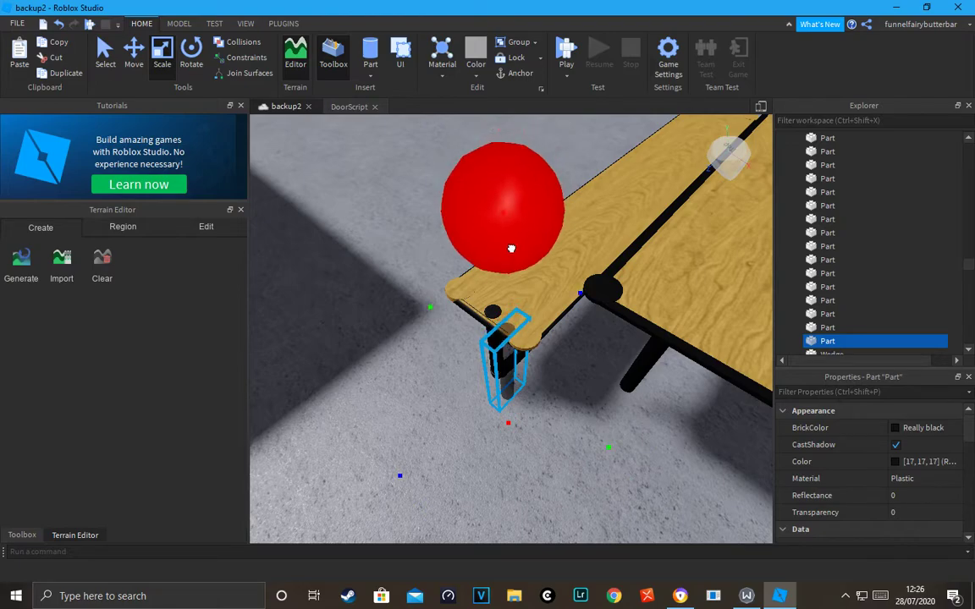
{"action": "right_click_drag", "start_coordinate": [514, 248], "coordinate": [516, 240]}
{"action": "right_click_drag", "start_coordinate": [494, 350], "coordinate": [492, 352]}
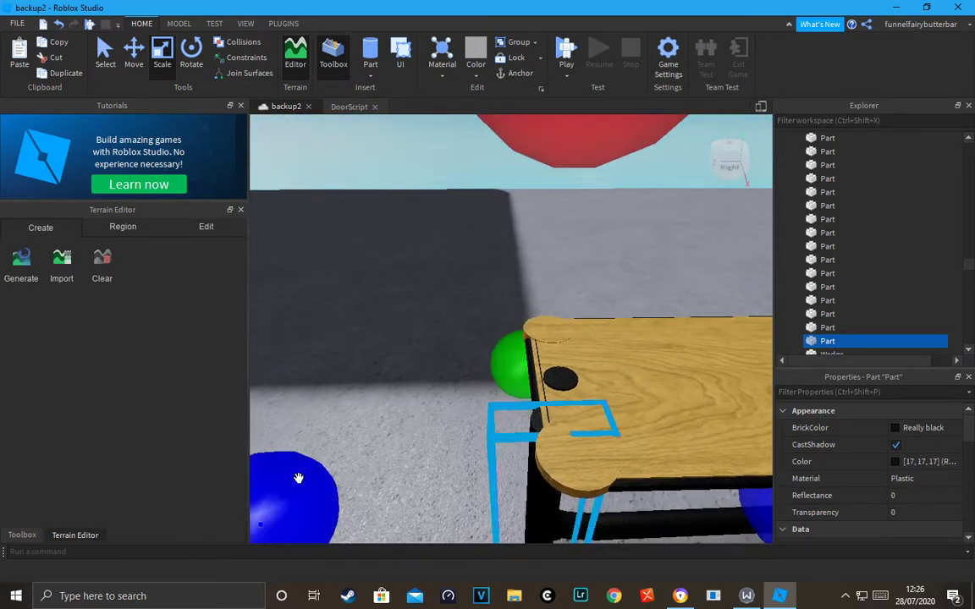
{"action": "scroll", "coordinate": [373, 415], "scroll_direction": "down", "scroll_amount": 4}
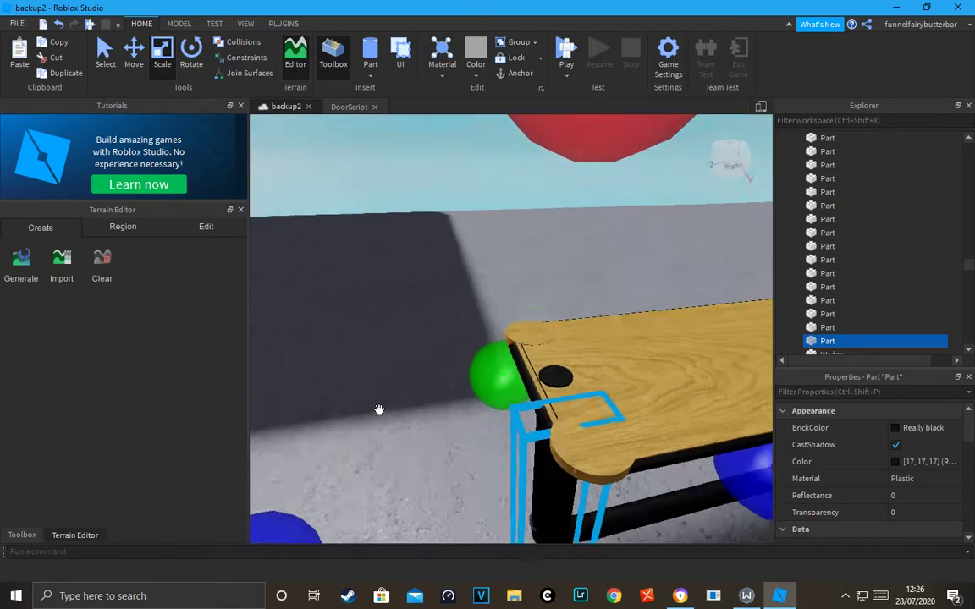
Step: Undo the last change made to the shortened leg
{"action": "right_click_drag", "start_coordinate": [379, 409], "coordinate": [381, 405]}
{"action": "left_click", "coordinate": [439, 250]}
{"action": "right_click_drag", "start_coordinate": [440, 251], "coordinate": [438, 245]}
{"action": "scroll", "coordinate": [440, 245], "scroll_direction": "up", "scroll_amount": 3}
{"action": "left_click", "coordinate": [61, 28]}
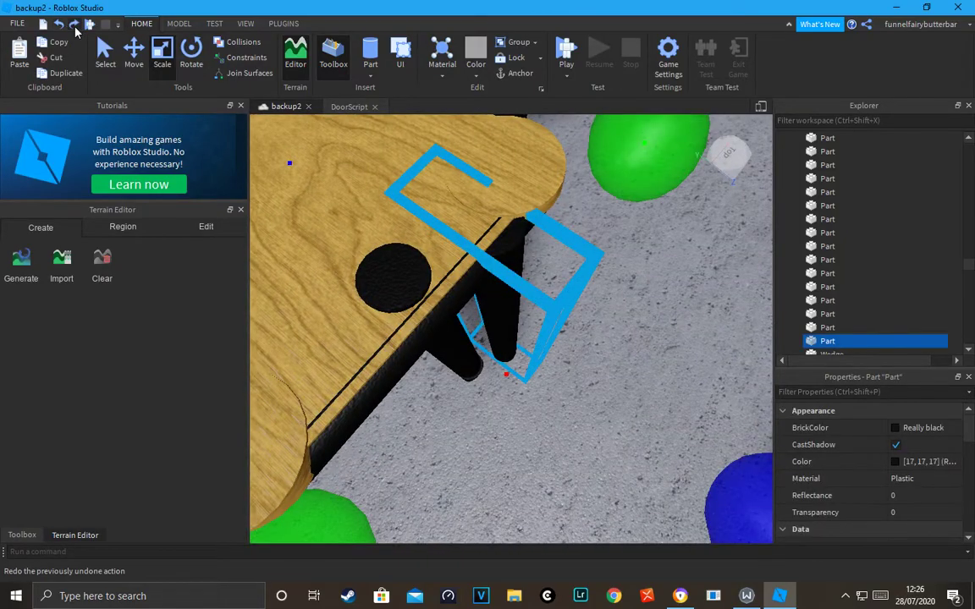
Step: Reselect the new bench leg and shorten it from its lower end to stop just above the bottom rail
{"action": "right_click_drag", "start_coordinate": [489, 246], "coordinate": [479, 237]}
{"action": "scroll", "coordinate": [479, 238], "scroll_direction": "down", "scroll_amount": 4}
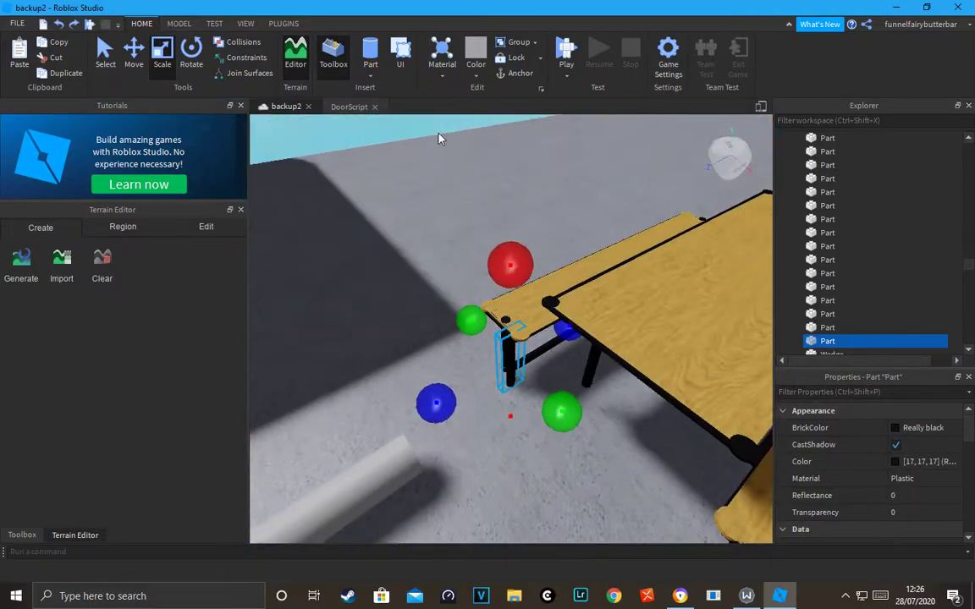
{"action": "left_click", "coordinate": [414, 133]}
{"action": "right_click_drag", "start_coordinate": [457, 153], "coordinate": [456, 157]}
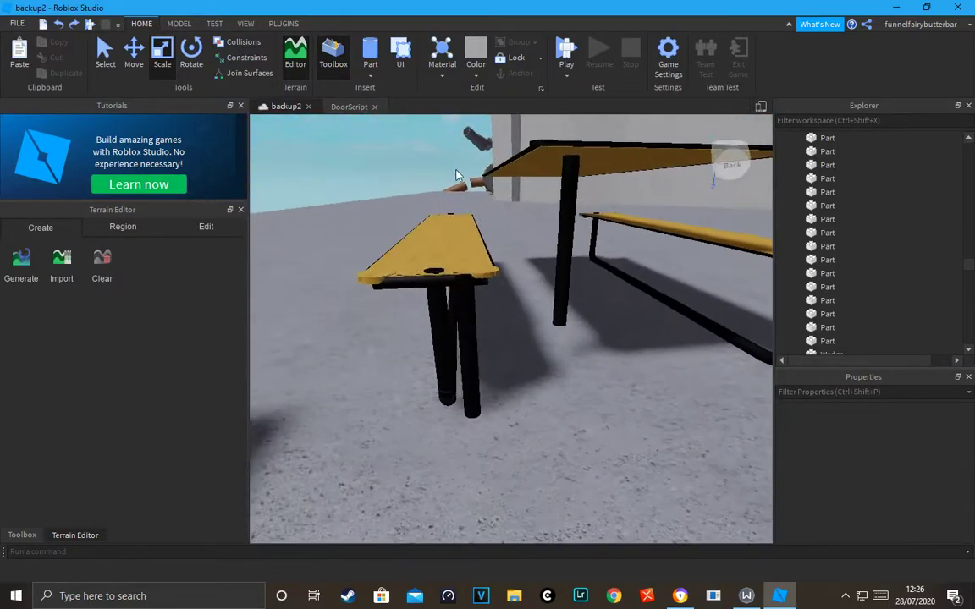
{"action": "left_click", "coordinate": [474, 356]}
{"action": "right_click_drag", "start_coordinate": [519, 395], "coordinate": [536, 427]}
{"action": "scroll", "coordinate": [536, 426], "scroll_direction": "up", "scroll_amount": 1}
{"action": "left_click_drag", "start_coordinate": [537, 474], "coordinate": [544, 453]}
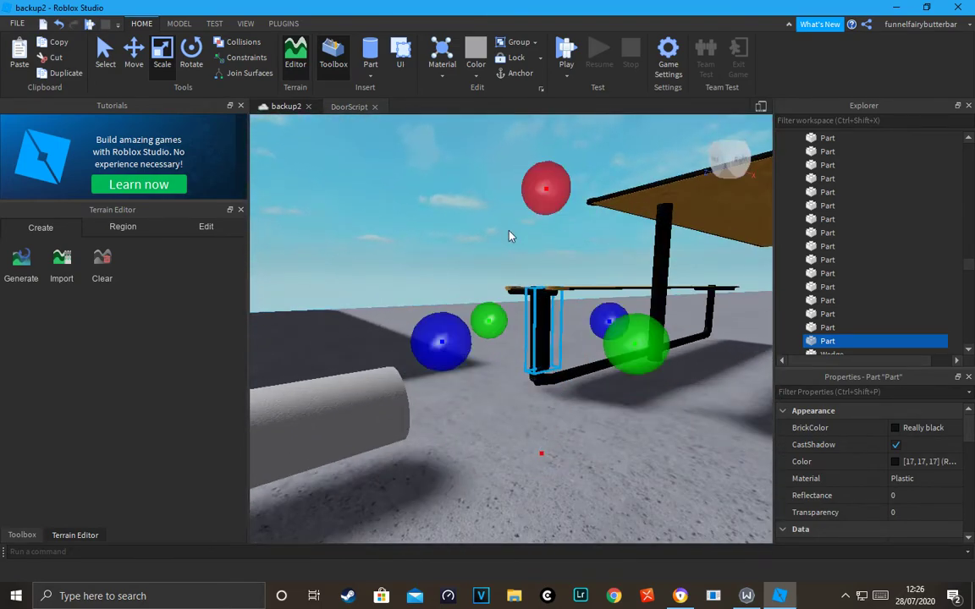
Step: Duplicate the bench leg and scale the copy down to a short stub at seat height
{"action": "key", "text": "ctrl+d"}
{"action": "right_click_drag", "start_coordinate": [499, 226], "coordinate": [498, 226]}
{"action": "right_click_drag", "start_coordinate": [563, 157], "coordinate": [563, 158]}
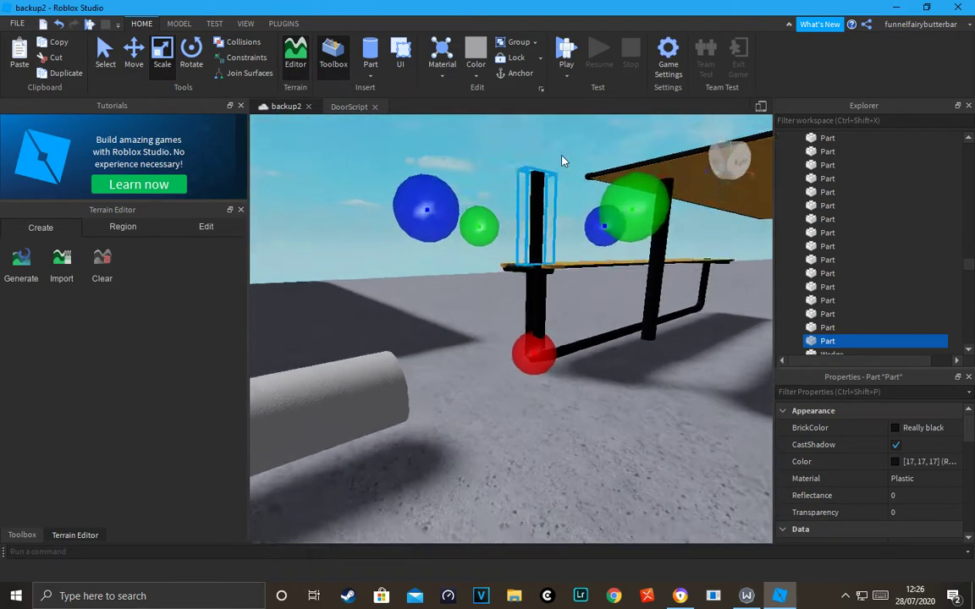
{"action": "scroll", "coordinate": [561, 158], "scroll_direction": "down", "scroll_amount": 2}
{"action": "left_click_drag", "start_coordinate": [515, 166], "coordinate": [522, 241]}
{"action": "scroll", "coordinate": [538, 203], "scroll_direction": "up", "scroll_amount": 1}
{"action": "scroll", "coordinate": [533, 201], "scroll_direction": "down", "scroll_amount": 1}
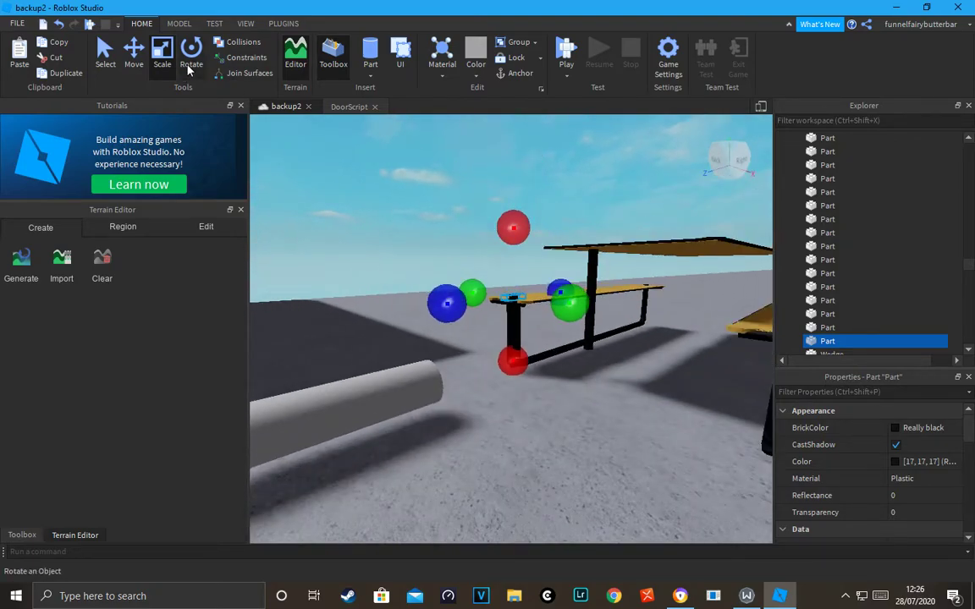
Step: Rotate the short stub a quarter turn onto its side and lower it to the foot of the leg
{"action": "left_click", "coordinate": [188, 69]}
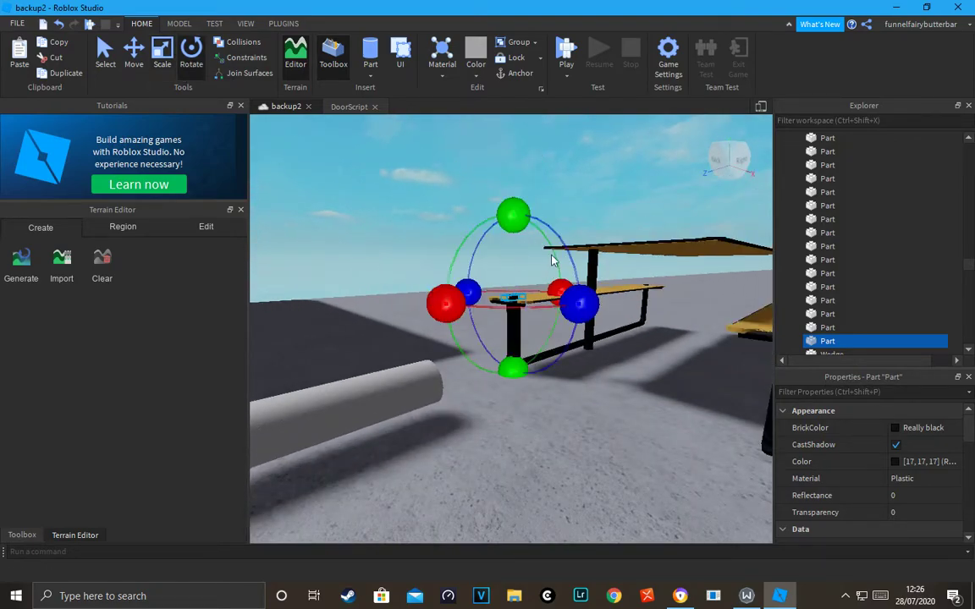
{"action": "left_click_drag", "start_coordinate": [501, 213], "coordinate": [446, 303]}
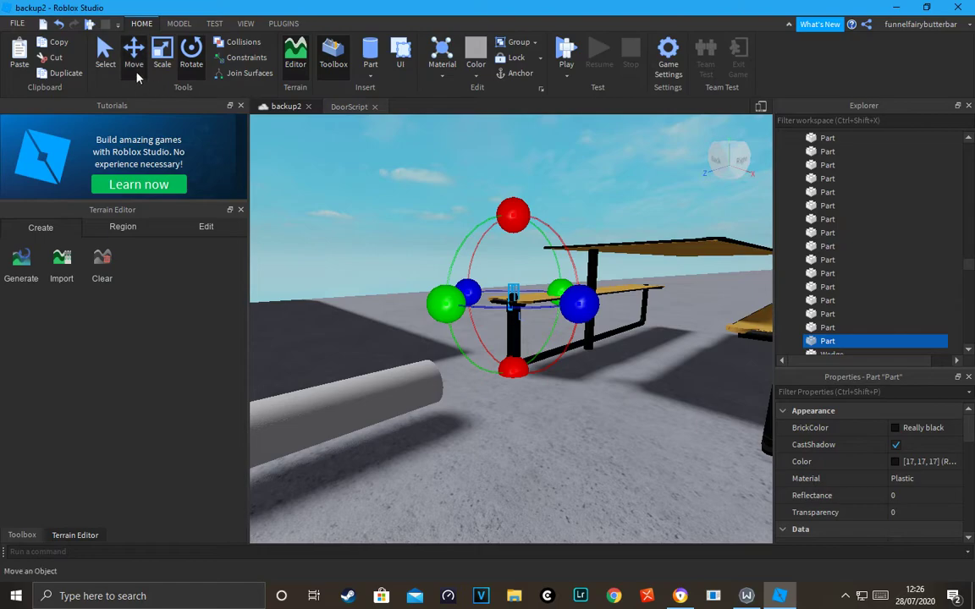
{"action": "left_click", "coordinate": [138, 78]}
{"action": "scroll", "coordinate": [440, 144], "scroll_direction": "up", "scroll_amount": 4}
{"action": "left_click_drag", "start_coordinate": [462, 157], "coordinate": [490, 322]}
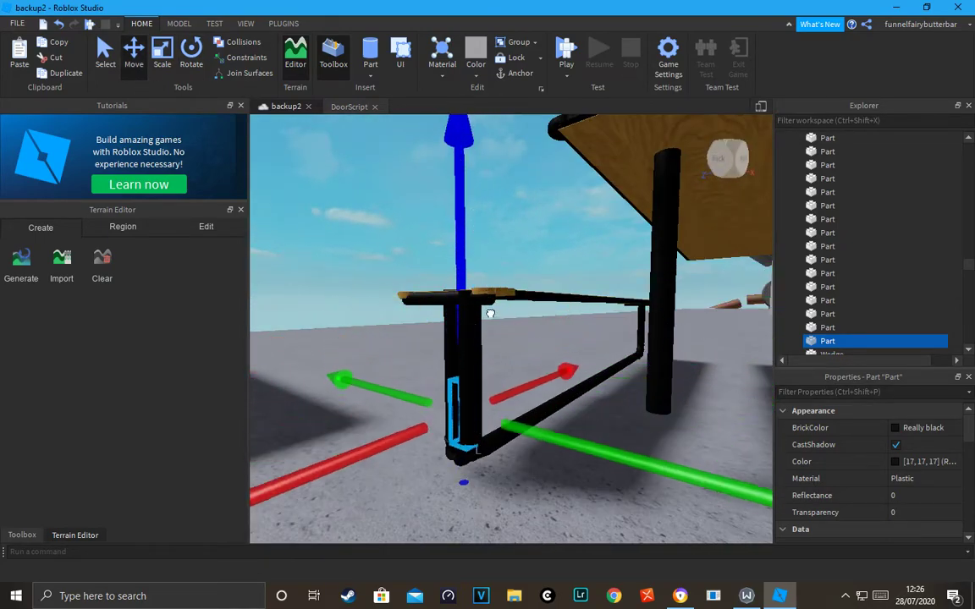
Step: Move the short stub out in front of the bench end and lower it to ground level
{"action": "left_click_drag", "start_coordinate": [385, 446], "coordinate": [326, 493]}
{"action": "right_click_drag", "start_coordinate": [431, 377], "coordinate": [509, 291]}
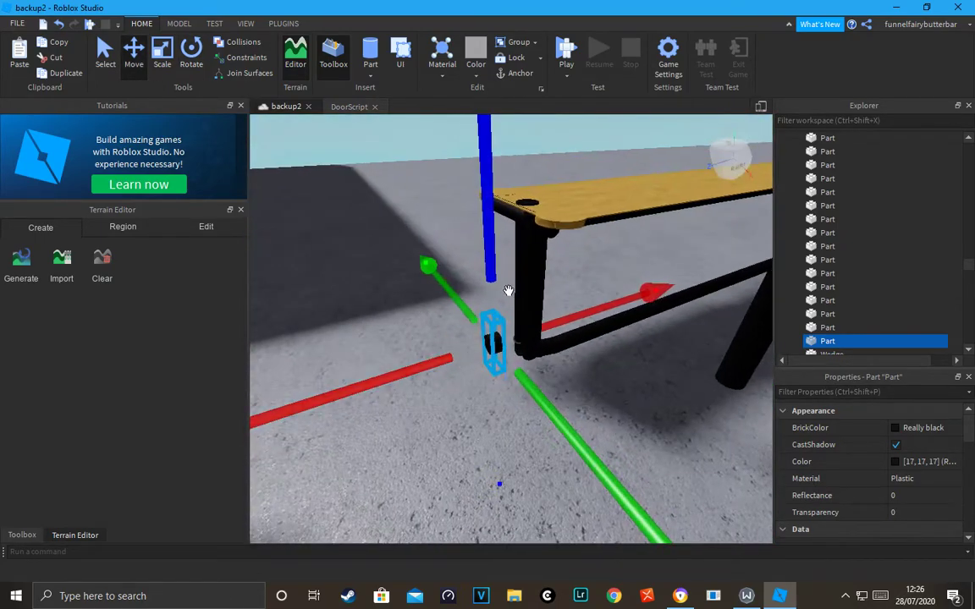
{"action": "left_click_drag", "start_coordinate": [489, 257], "coordinate": [486, 313]}
{"action": "scroll", "coordinate": [485, 310], "scroll_direction": "up", "scroll_amount": 4}
{"action": "right_click_drag", "start_coordinate": [485, 309], "coordinate": [484, 321]}
{"action": "scroll", "coordinate": [486, 309], "scroll_direction": "down", "scroll_amount": 4}
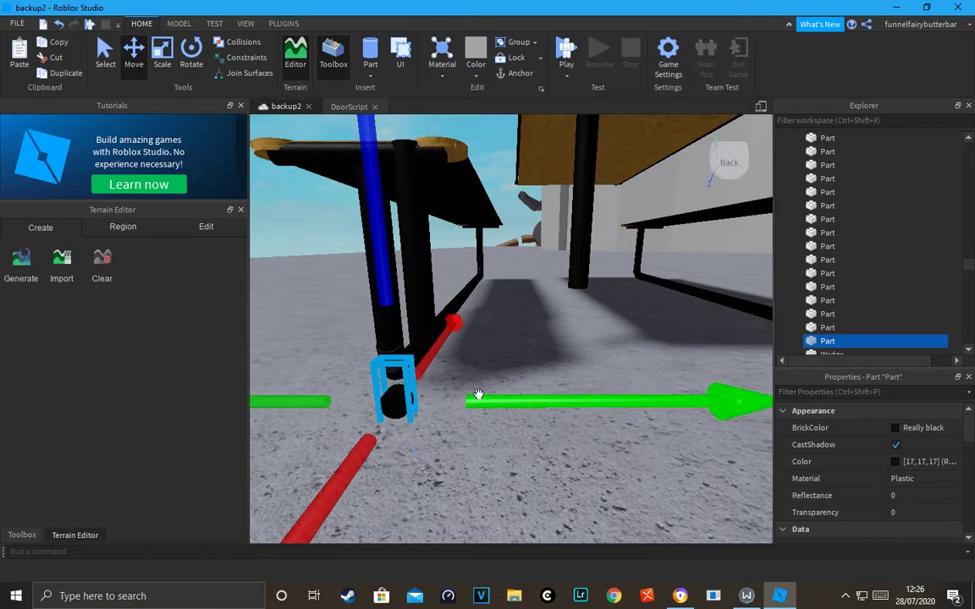
Step: Turn the short stub diagonally about its vertical axis and move it against the bottom of the corner leg
{"action": "left_click", "coordinate": [190, 66]}
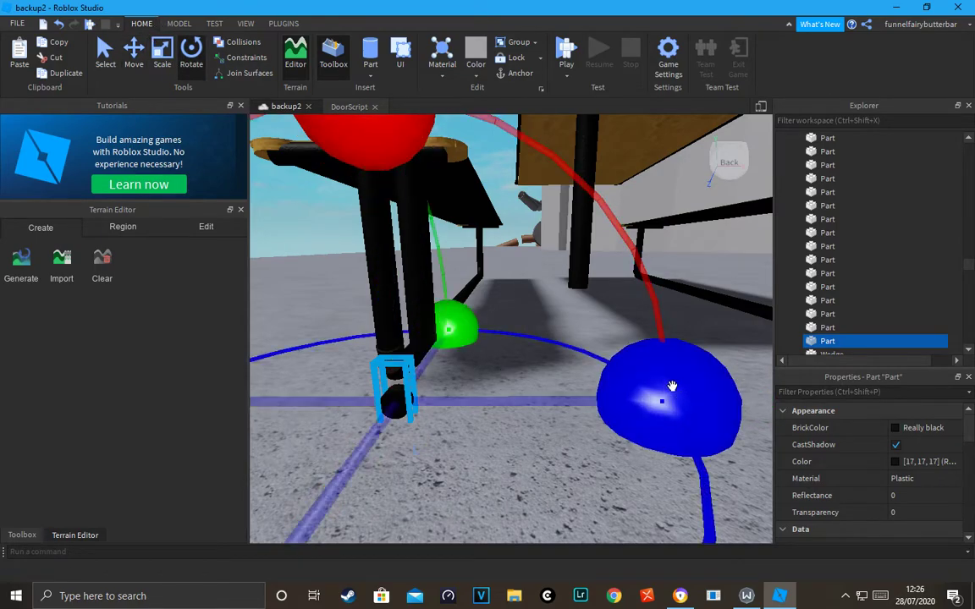
{"action": "left_click_drag", "start_coordinate": [637, 398], "coordinate": [454, 506]}
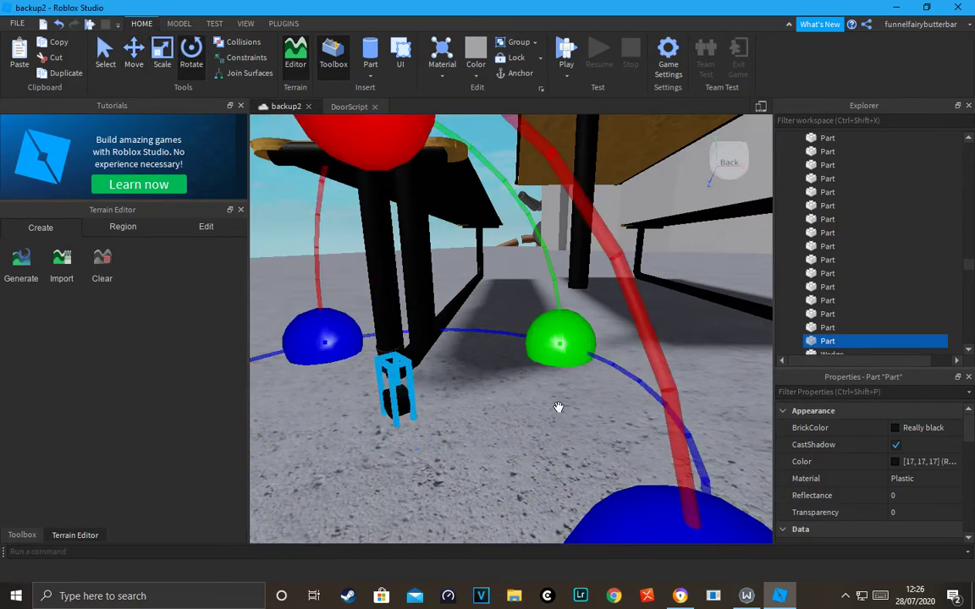
{"action": "key", "text": "ctrl+2"}
{"action": "mouse_move", "coordinate": [524, 353]}
{"action": "left_mouse_down"}
{"action": "mouse_move", "coordinate": [561, 342]}
{"action": "mouse_move", "coordinate": [536, 338]}
{"action": "left_mouse_up"}
{"action": "right_click_drag", "start_coordinate": [535, 339], "coordinate": [535, 337]}
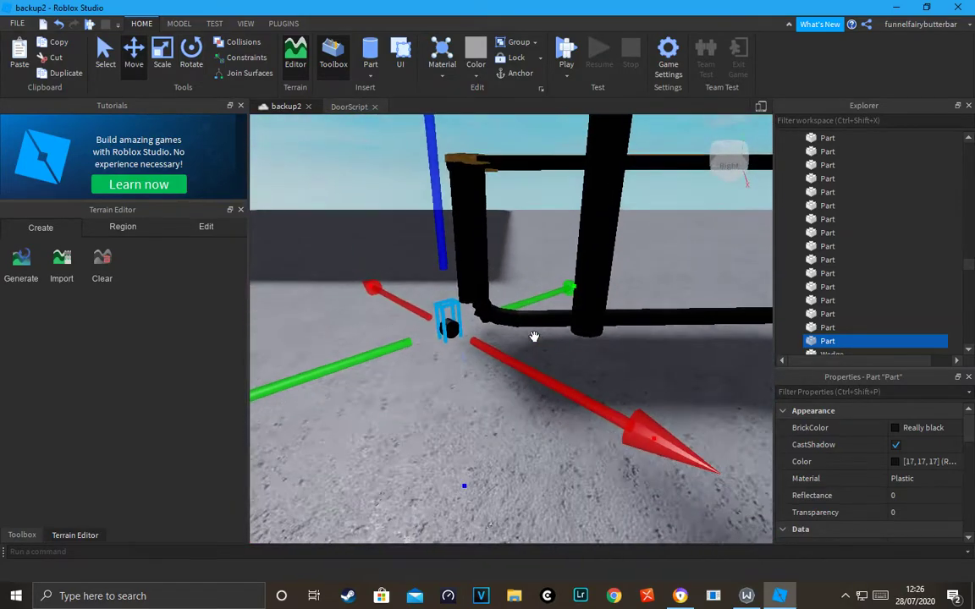
{"action": "scroll", "coordinate": [534, 337], "scroll_direction": "up", "scroll_amount": 3}
{"action": "left_click_drag", "start_coordinate": [542, 268], "coordinate": [573, 268]}
{"action": "left_click_drag", "start_coordinate": [546, 394], "coordinate": [571, 416]}
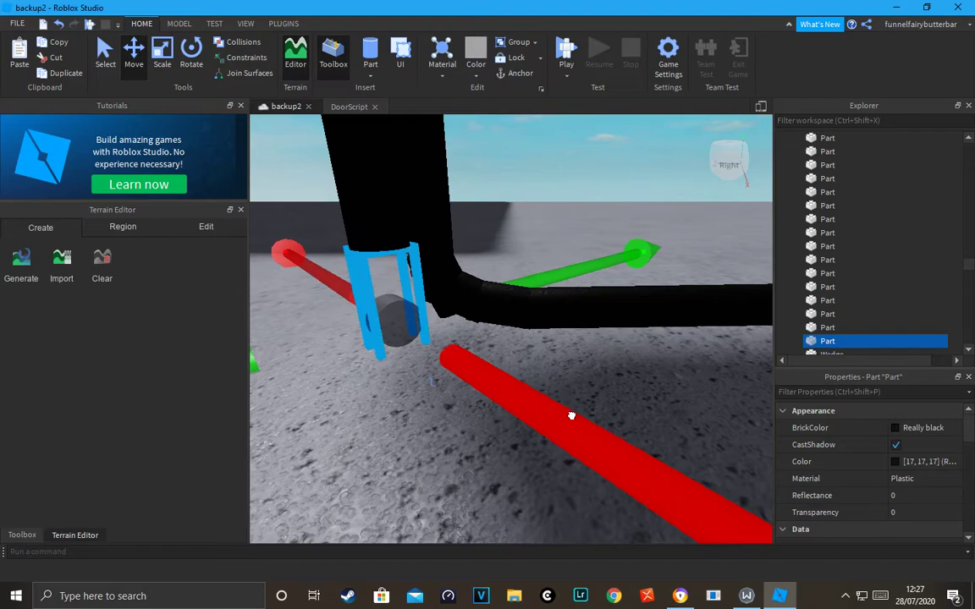
Step: Enlarge the short stub with the Scale tool so it reaches the elbow at the foot of the legs
{"action": "key", "text": "ctrl+3"}
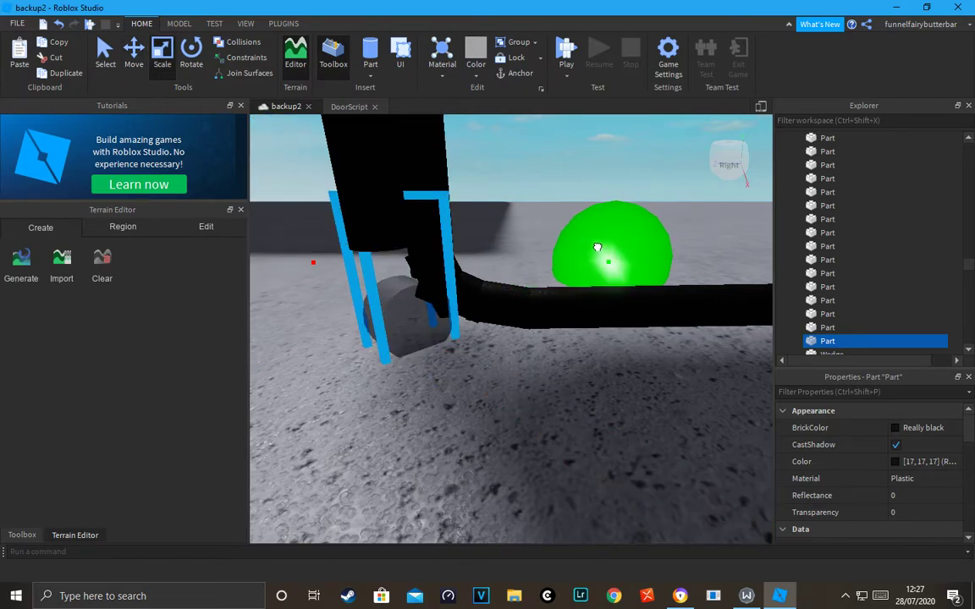
{"action": "left_click_drag", "start_coordinate": [598, 247], "coordinate": [612, 259]}
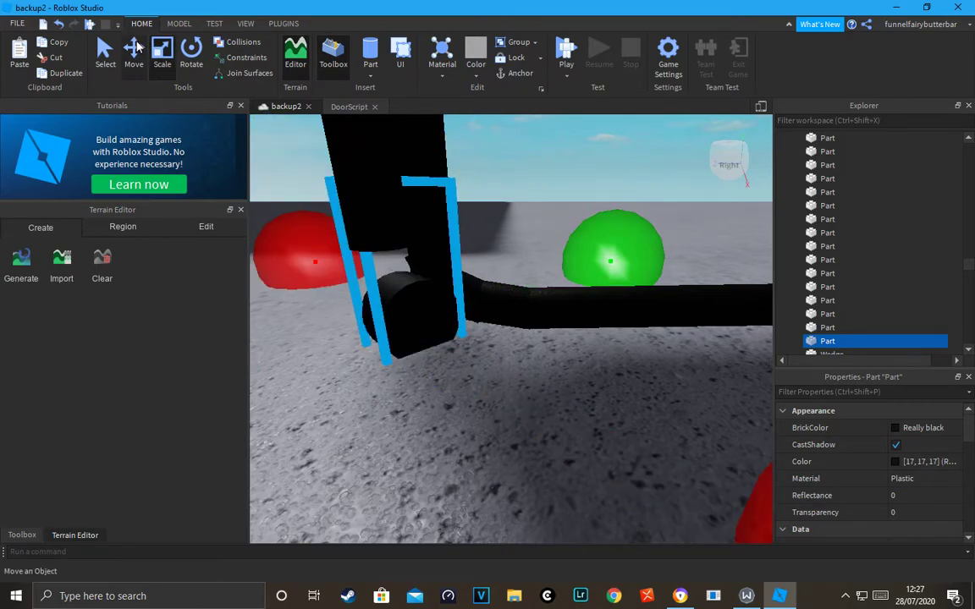
{"action": "right_click_drag", "start_coordinate": [424, 157], "coordinate": [510, 222]}
{"action": "scroll", "coordinate": [510, 222], "scroll_direction": "down", "scroll_amount": 4}
{"action": "left_click_drag", "start_coordinate": [699, 354], "coordinate": [687, 350]}
{"action": "right_click_drag", "start_coordinate": [661, 308], "coordinate": [660, 308]}
{"action": "key", "text": "a"}
{"action": "scroll", "coordinate": [660, 308], "scroll_direction": "down", "scroll_amount": 3}
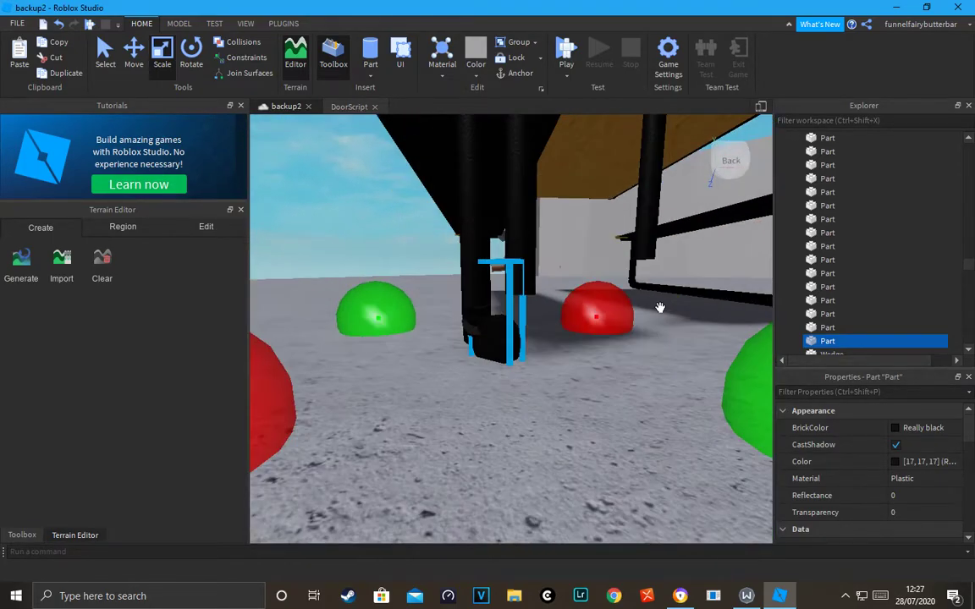
Step: Move the short stub sideways with the Move tool so it sits at the foot of the inner leg at the bench end
{"action": "left_click", "coordinate": [535, 292]}
{"action": "scroll", "coordinate": [535, 294], "scroll_direction": "up", "scroll_amount": 4}
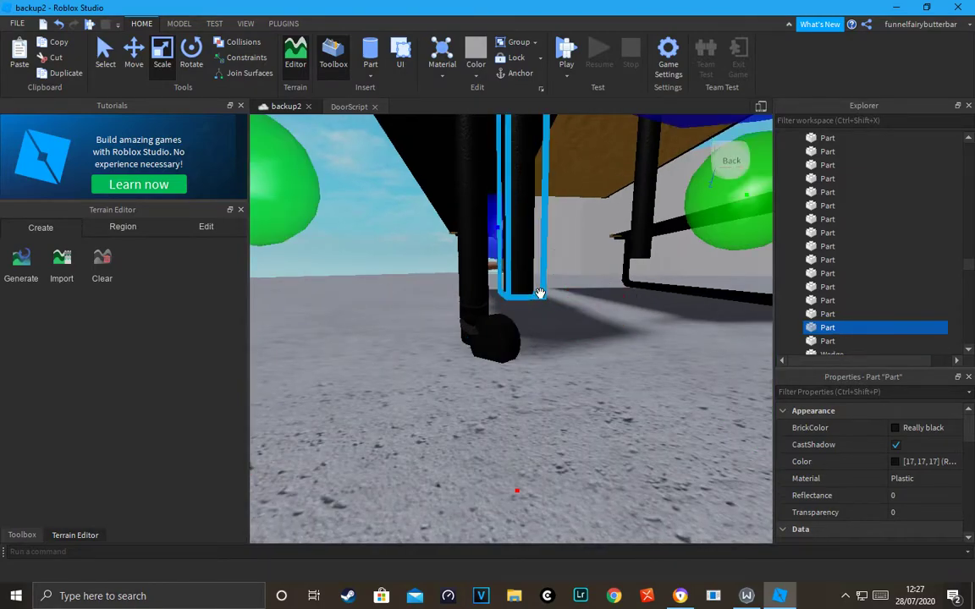
{"action": "scroll", "coordinate": [537, 294], "scroll_direction": "down", "scroll_amount": 5}
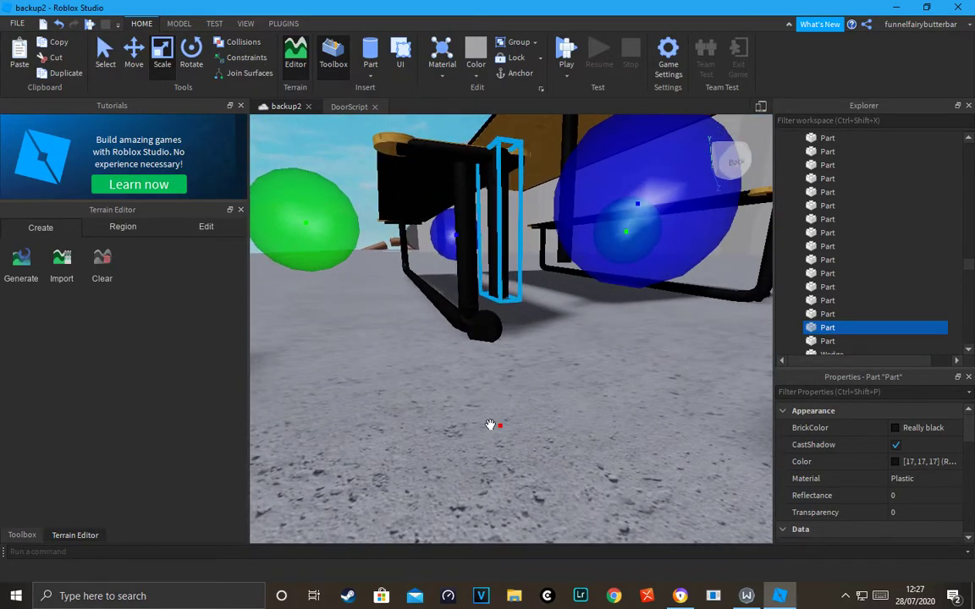
{"action": "left_click_drag", "start_coordinate": [505, 423], "coordinate": [506, 439]}
{"action": "left_click", "coordinate": [480, 328]}
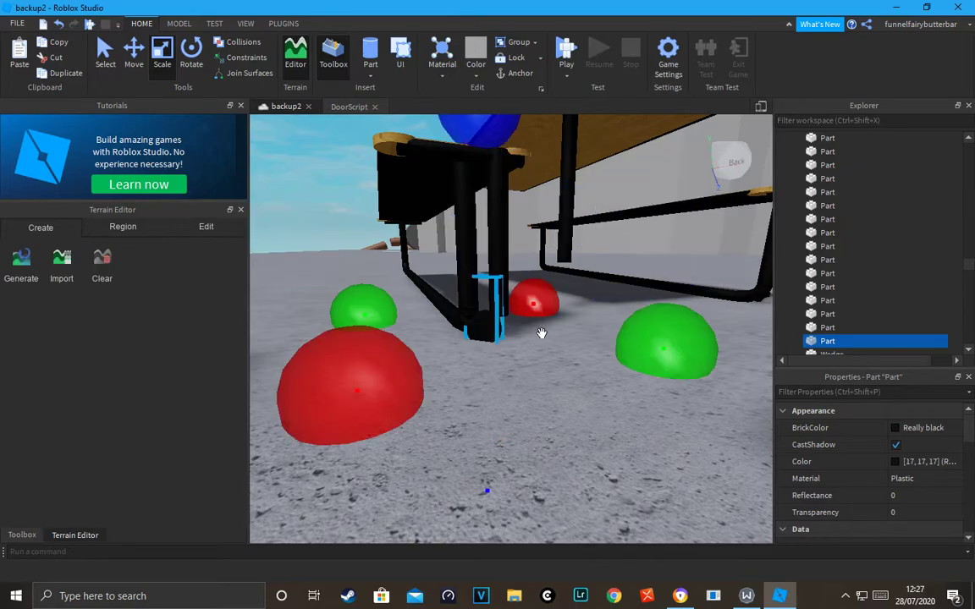
{"action": "right_click", "coordinate": [564, 340]}
{"action": "left_click", "coordinate": [133, 63]}
{"action": "scroll", "coordinate": [561, 290], "scroll_direction": "up", "scroll_amount": 6}
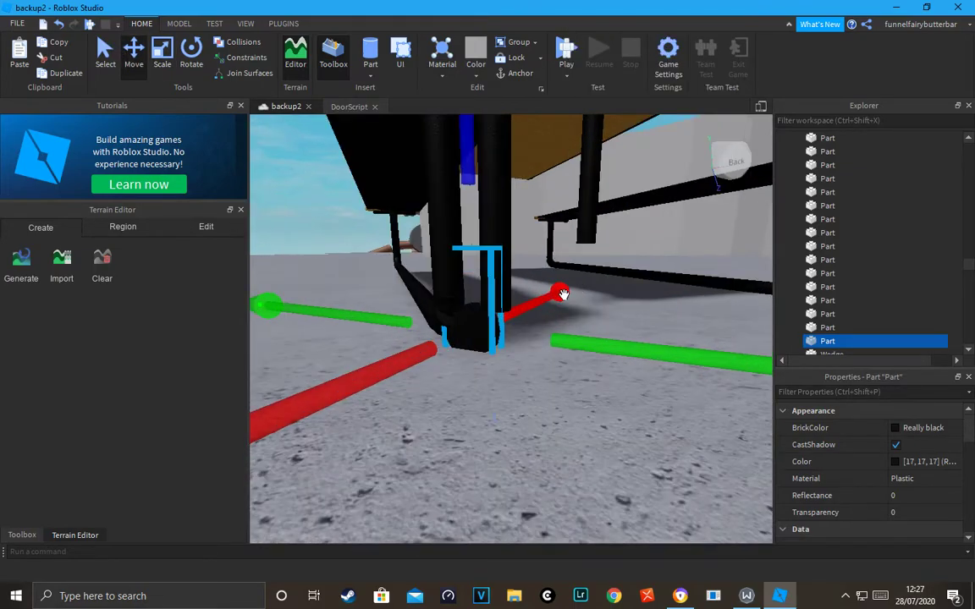
{"action": "left_click_drag", "start_coordinate": [557, 281], "coordinate": [576, 299]}
{"action": "mouse_move", "coordinate": [610, 413]}
{"action": "left_mouse_down"}
{"action": "mouse_move", "coordinate": [640, 485]}
{"action": "mouse_move", "coordinate": [625, 414]}
{"action": "left_mouse_up"}
{"action": "scroll", "coordinate": [625, 414], "scroll_direction": "down", "scroll_amount": 4}
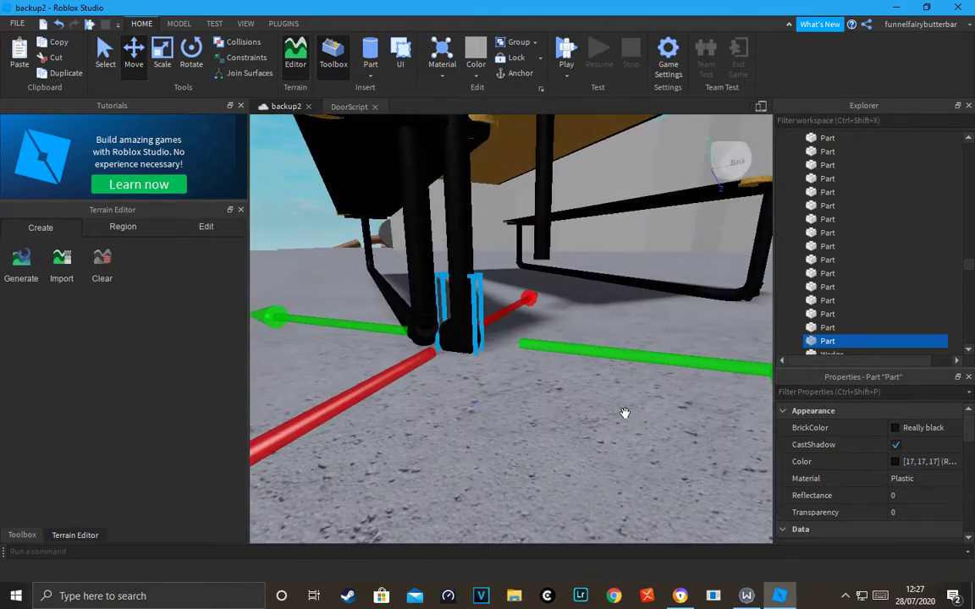
{"action": "scroll", "coordinate": [625, 414], "scroll_direction": "up", "scroll_amount": 5}
{"action": "scroll", "coordinate": [580, 360], "scroll_direction": "down", "scroll_amount": 4}
{"action": "scroll", "coordinate": [461, 254], "scroll_direction": "down", "scroll_amount": 5}
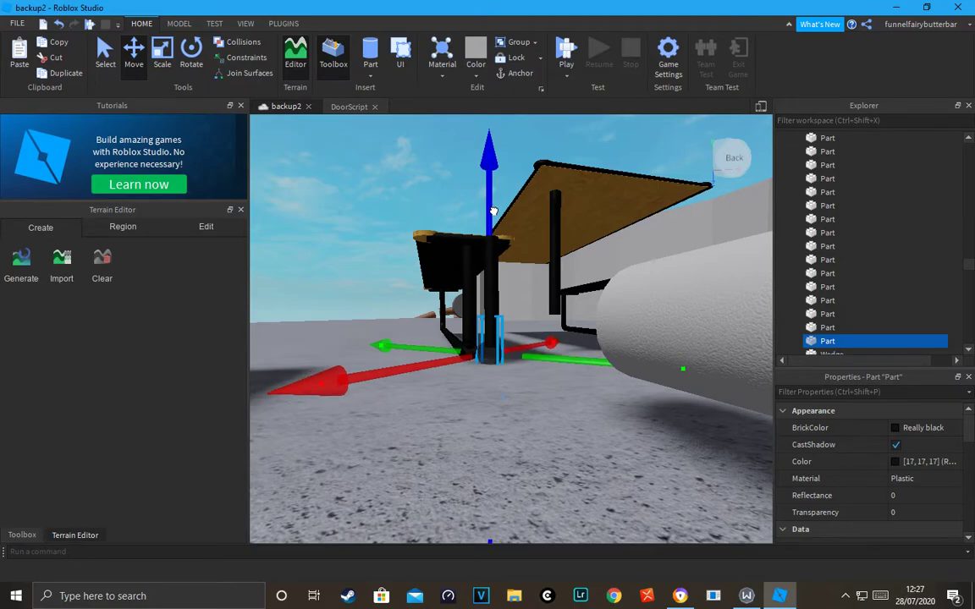
Step: Inspect the stub under the bench leg from several sides and compare it with the reference photo
{"action": "left_click", "coordinate": [420, 159]}
{"action": "scroll", "coordinate": [419, 154], "scroll_direction": "up", "scroll_amount": 5}
{"action": "right_click_drag", "start_coordinate": [419, 154], "coordinate": [419, 154]}
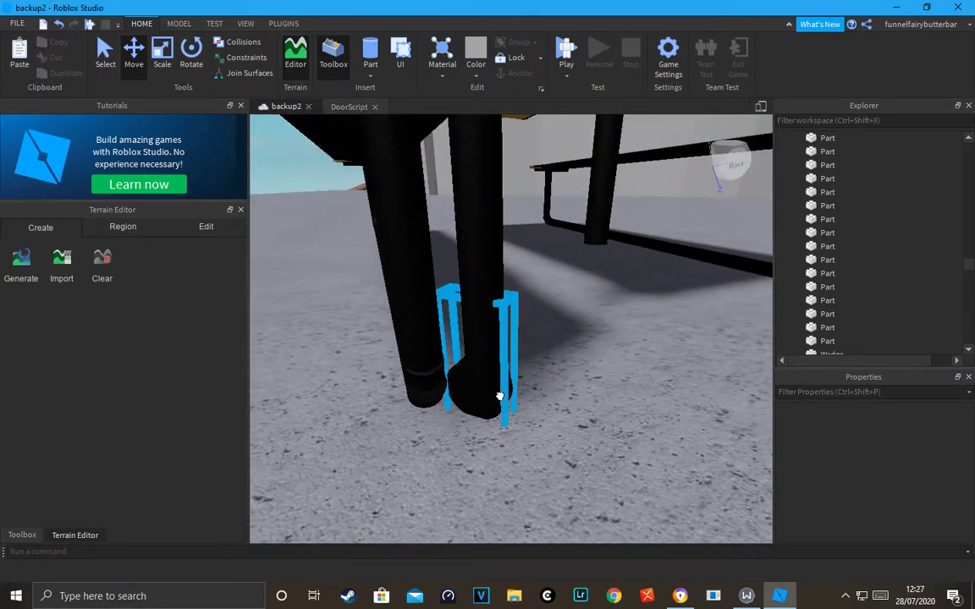
{"action": "left_click", "coordinate": [500, 396]}
{"action": "scroll", "coordinate": [589, 405], "scroll_direction": "down", "scroll_amount": 5}
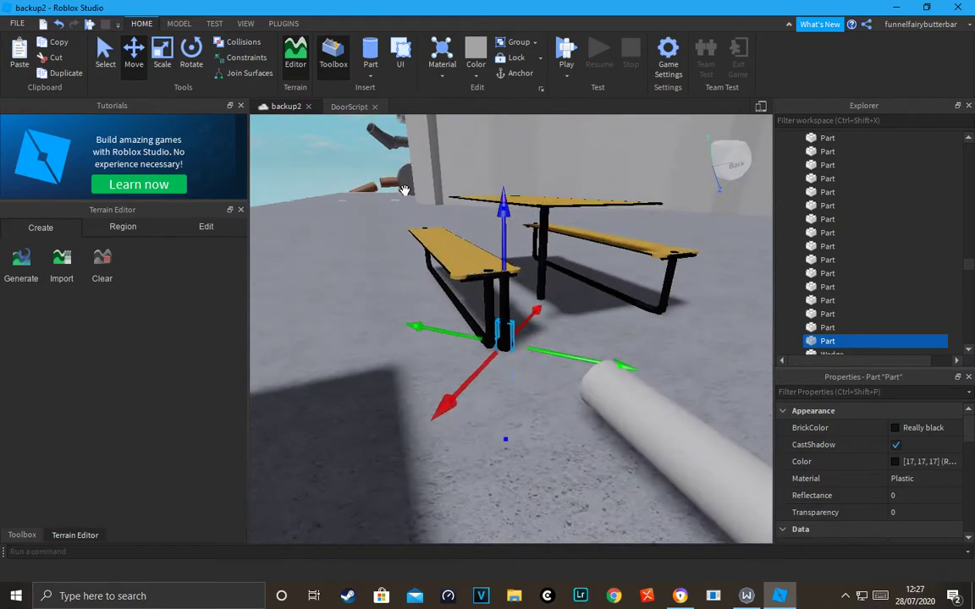
{"action": "left_click", "coordinate": [390, 169]}
{"action": "right_click_drag", "start_coordinate": [389, 168], "coordinate": [437, 189]}
{"action": "key", "text": "d"}
{"action": "key", "text": "w"}
{"action": "key", "text": "s"}
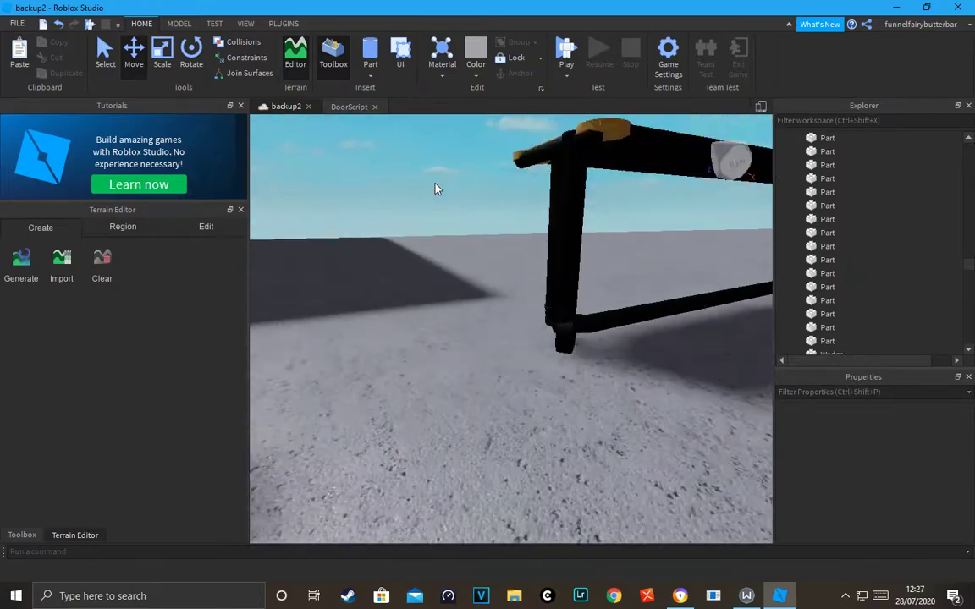
{"action": "key", "text": "w"}
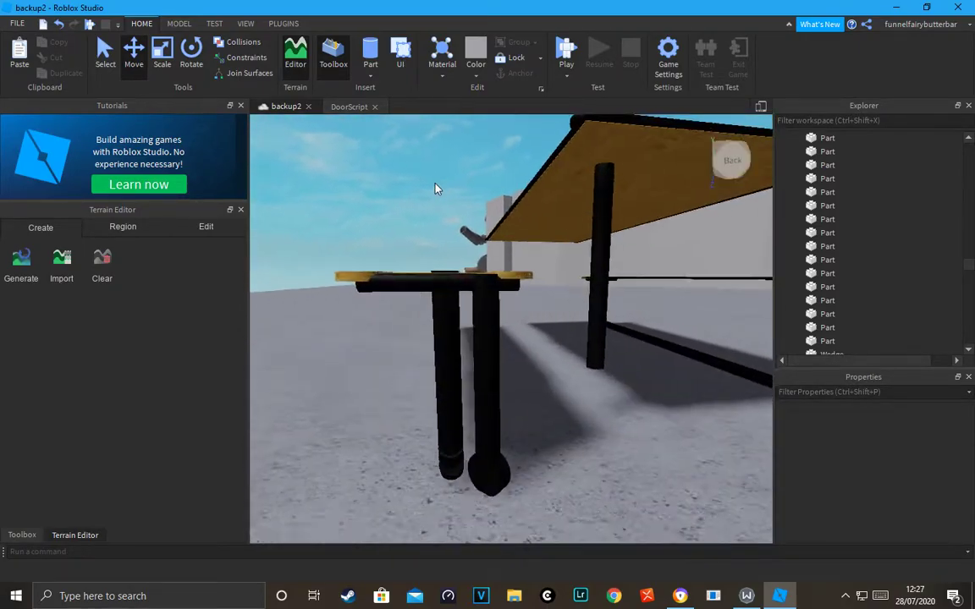
{"action": "right_click_drag", "start_coordinate": [436, 188], "coordinate": [435, 189]}
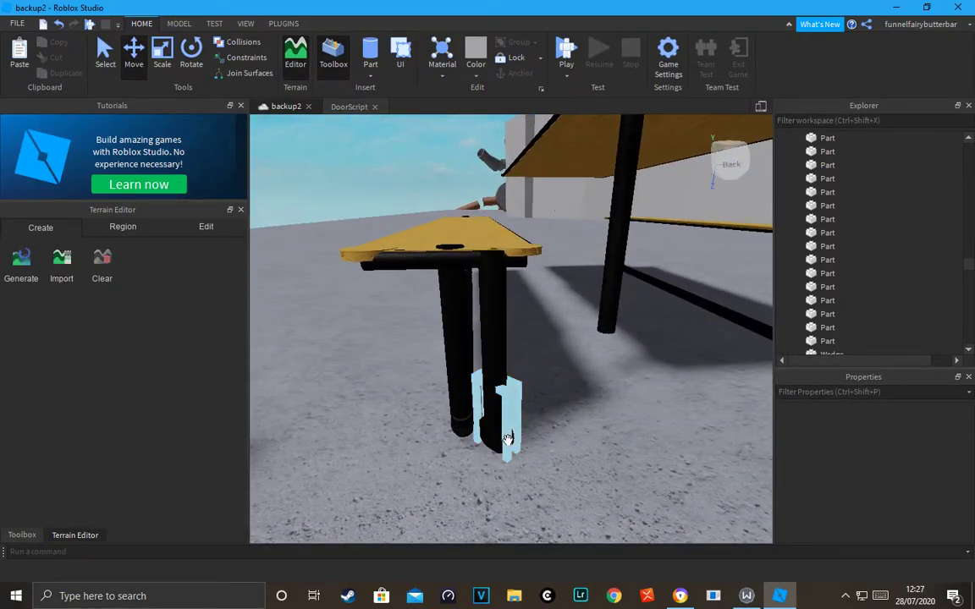
{"action": "key", "text": "s"}
{"action": "left_click", "coordinate": [680, 596]}
{"action": "left_click", "coordinate": [779, 591]}
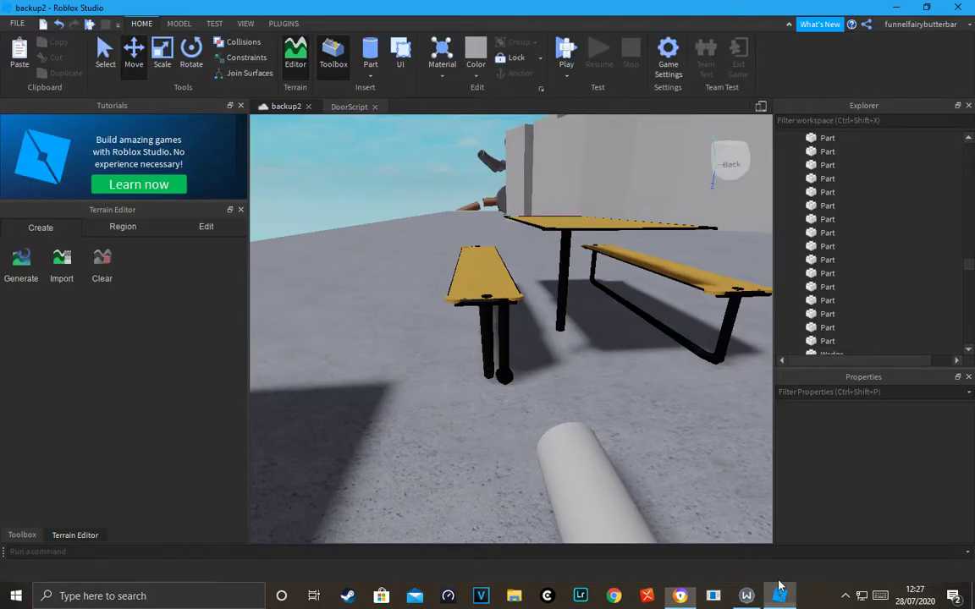
Step: Rotate the short stub about its vertical axis until it lines up with the length of the bench
{"action": "left_click", "coordinate": [510, 378]}
{"action": "key", "text": "ctrl+4"}
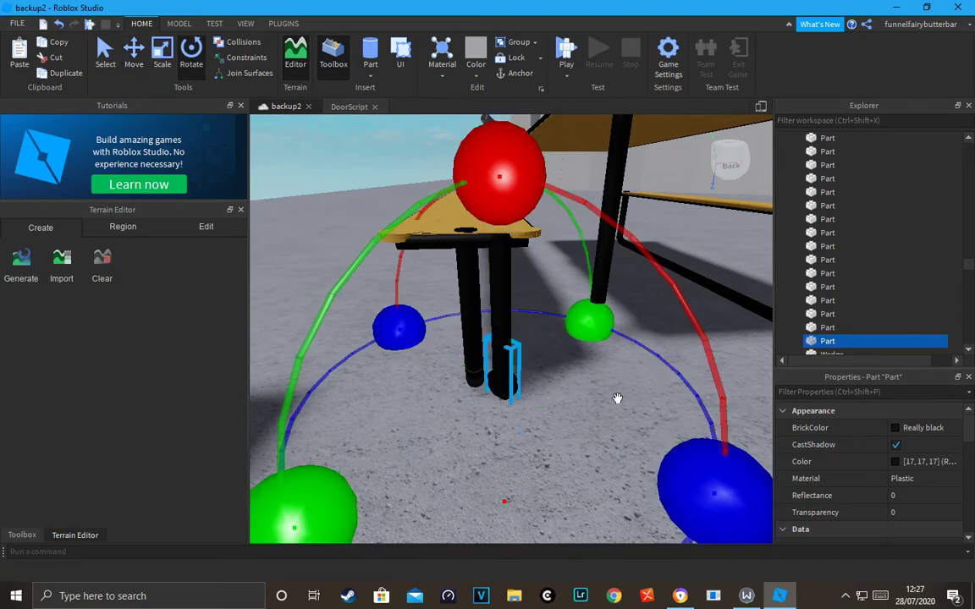
{"action": "left_click_drag", "start_coordinate": [722, 505], "coordinate": [588, 539]}
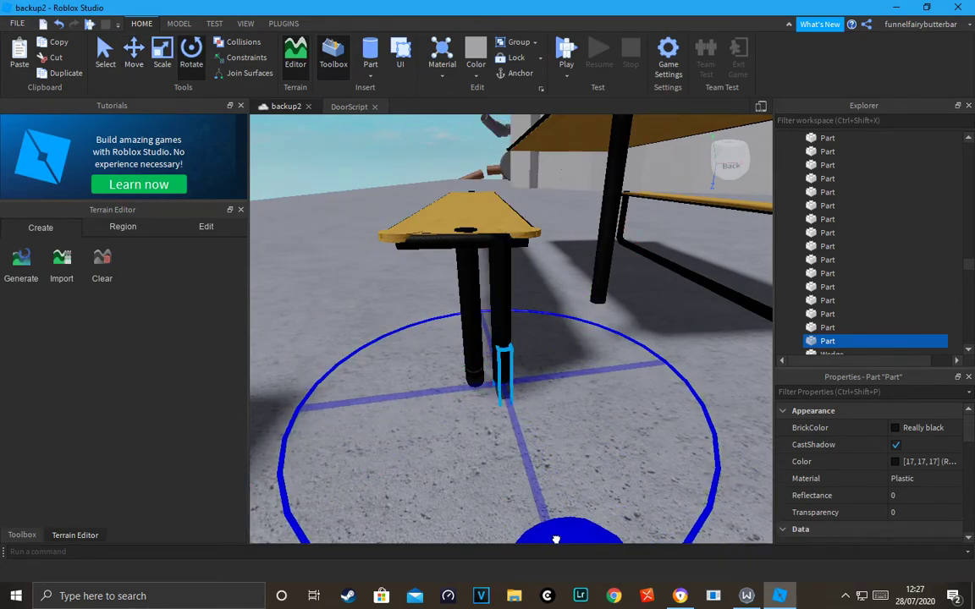
{"action": "left_click_drag", "start_coordinate": [532, 540], "coordinate": [531, 540]}
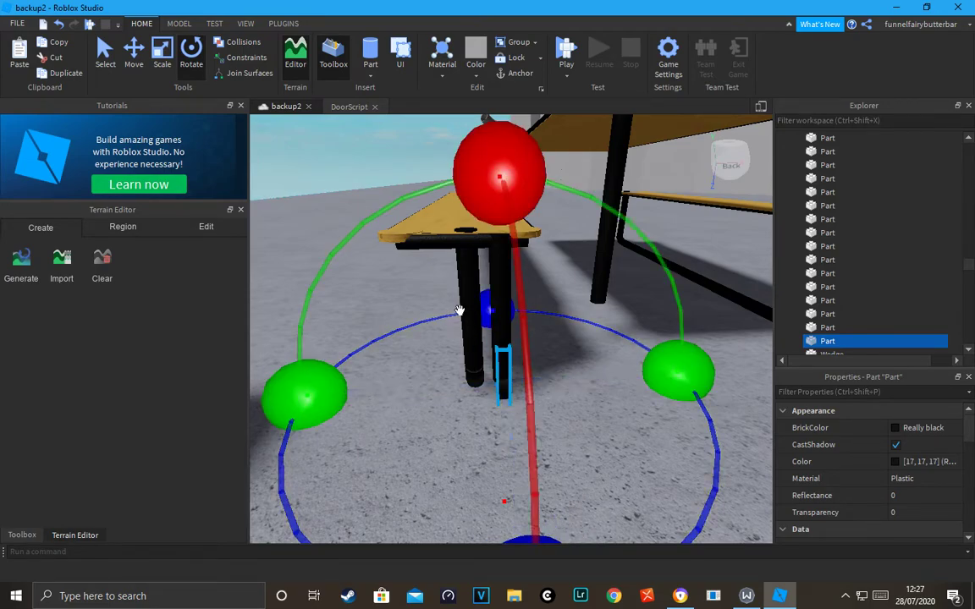
Step: Examine the turned stub at the foot of the bench legs from several distances and angles
{"action": "scroll", "coordinate": [424, 275], "scroll_direction": "down", "scroll_amount": 4}
{"action": "left_click", "coordinate": [356, 187]}
{"action": "right_click_drag", "start_coordinate": [379, 183], "coordinate": [384, 176]}
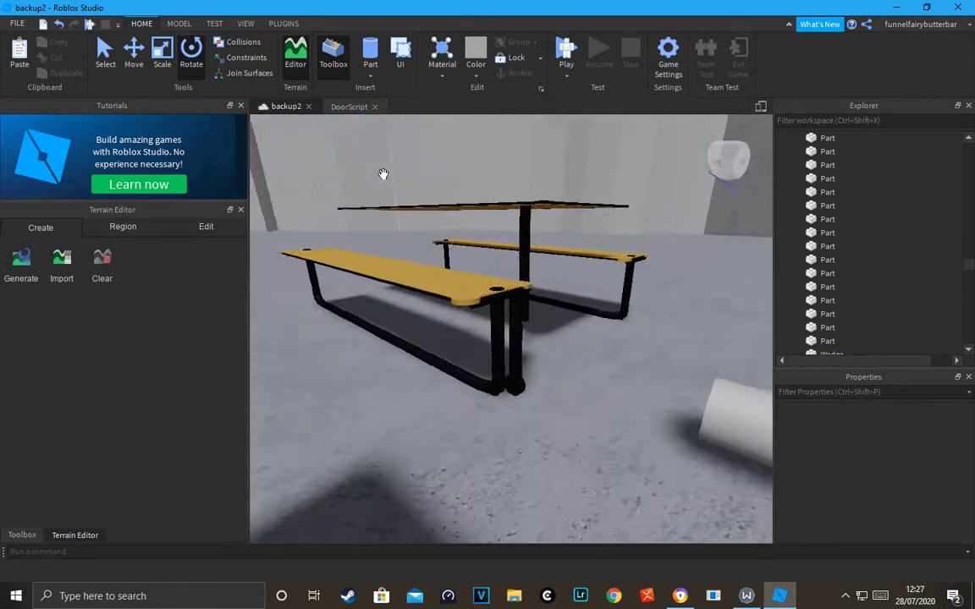
{"action": "scroll", "coordinate": [384, 175], "scroll_direction": "up", "scroll_amount": 3}
{"action": "scroll", "coordinate": [383, 174], "scroll_direction": "down", "scroll_amount": 5}
{"action": "scroll", "coordinate": [673, 436], "scroll_direction": "up", "scroll_amount": 5}
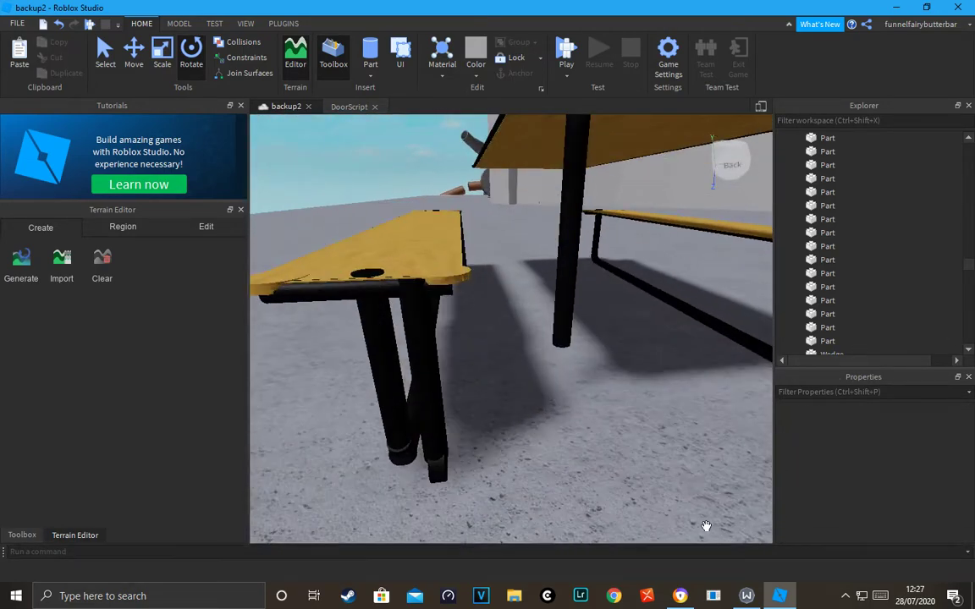
{"action": "right_click_drag", "start_coordinate": [641, 392], "coordinate": [641, 391]}
{"action": "scroll", "coordinate": [642, 392], "scroll_direction": "down", "scroll_amount": 3}
{"action": "scroll", "coordinate": [641, 392], "scroll_direction": "up", "scroll_amount": 3}
{"action": "scroll", "coordinate": [641, 391], "scroll_direction": "down", "scroll_amount": 4}
Step: Compare the table and bench legs with the cafeteria table reference photo in the browser, then return to Roblox Studio
{"action": "left_click", "coordinate": [684, 595]}
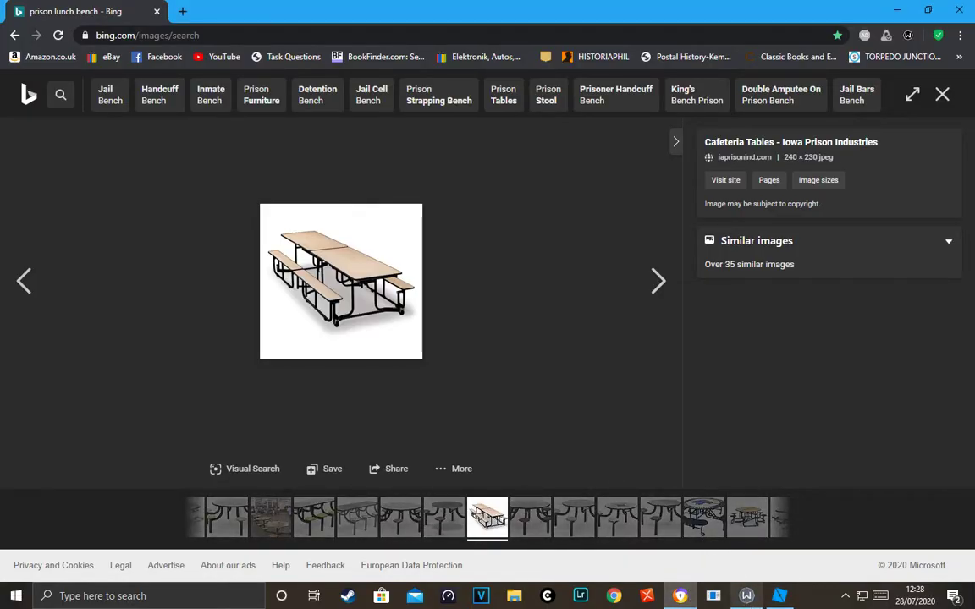
{"action": "left_click", "coordinate": [778, 596]}
{"action": "right_click_drag", "start_coordinate": [668, 460], "coordinate": [635, 420]}
{"action": "scroll", "coordinate": [586, 351], "scroll_direction": "down", "scroll_amount": 3}
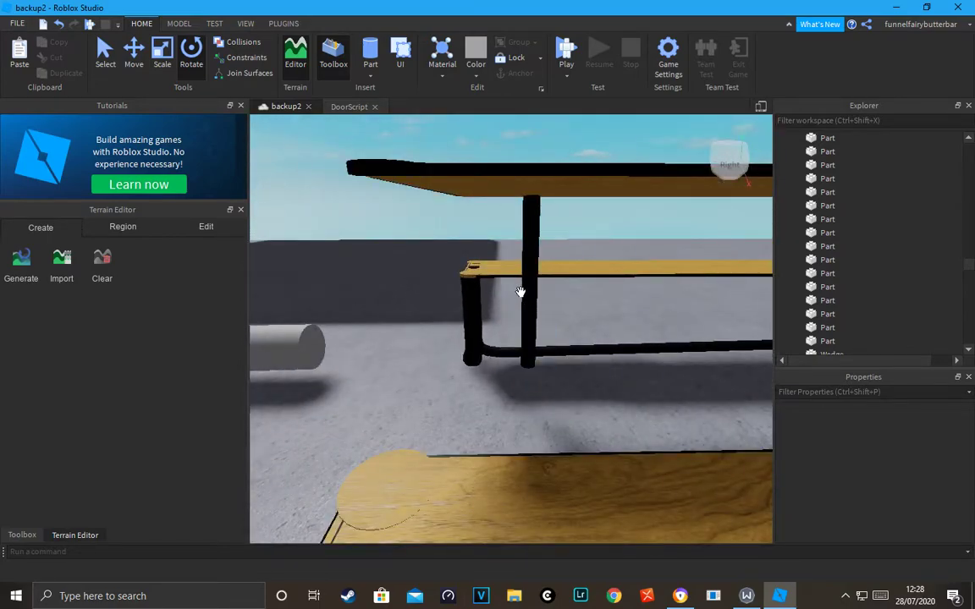
{"action": "left_click", "coordinate": [682, 595]}
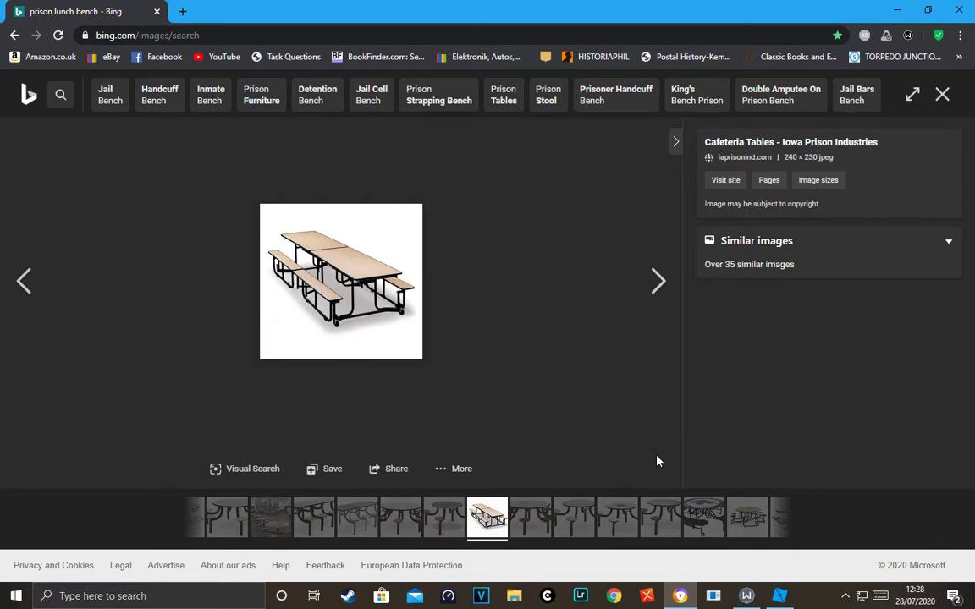
{"action": "mouse_move", "coordinate": [780, 600]}
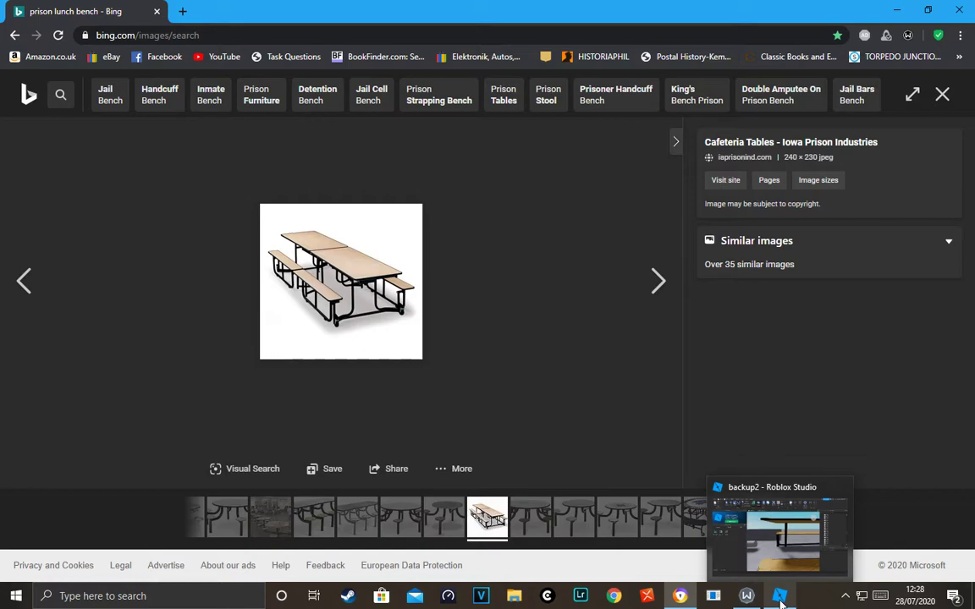
{"action": "left_click", "coordinate": [781, 603]}
{"action": "right_click_drag", "start_coordinate": [565, 381], "coordinate": [566, 380]}
{"action": "key", "text": "w"}
{"action": "key", "text": "s"}
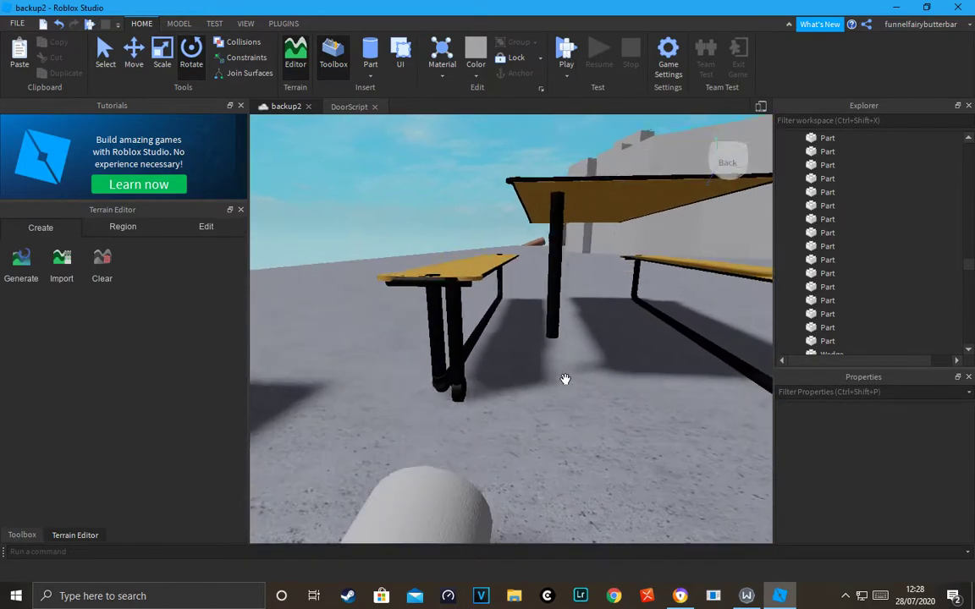
{"action": "key", "text": "w"}
{"action": "left_click", "coordinate": [559, 302]}
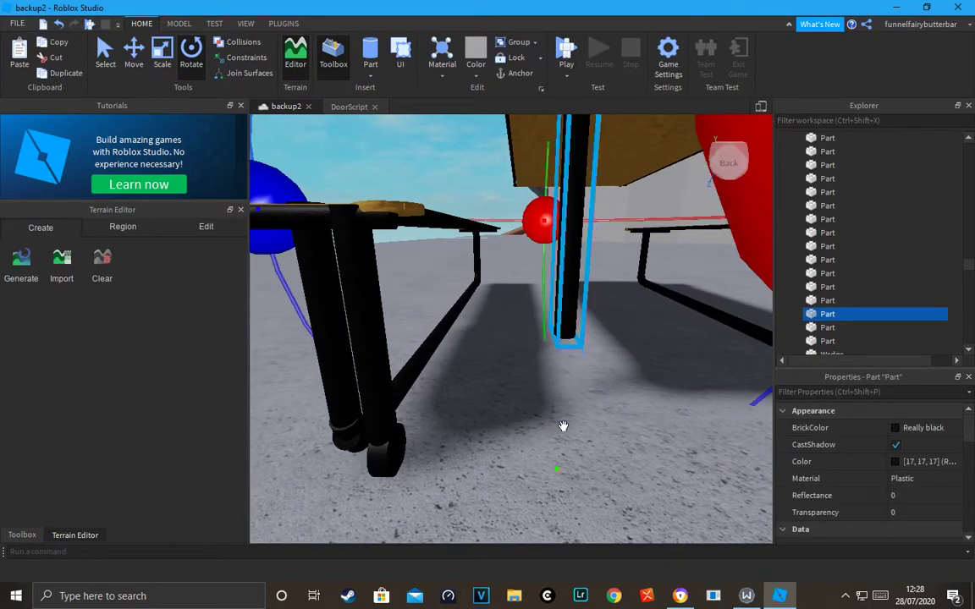
{"action": "left_click_drag", "start_coordinate": [557, 477], "coordinate": [558, 501]}
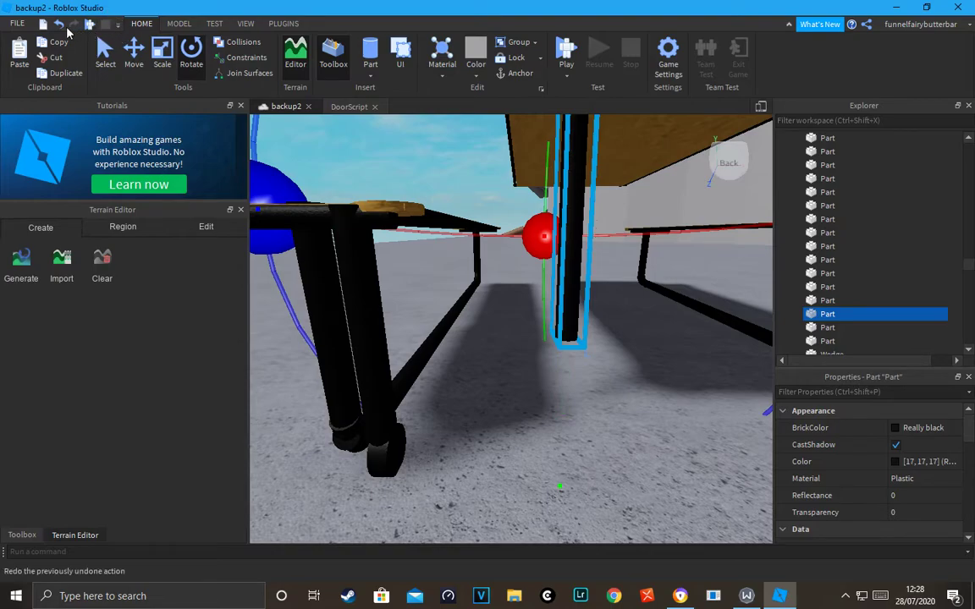
{"action": "left_click", "coordinate": [59, 24]}
{"action": "right_click_drag", "start_coordinate": [520, 178], "coordinate": [508, 175]}
{"action": "key", "text": "s"}
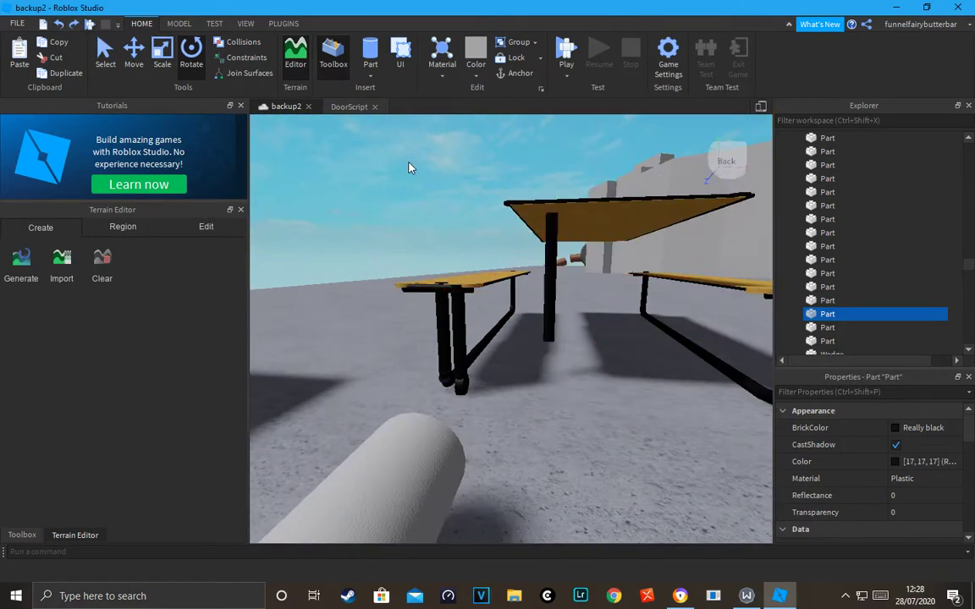
{"action": "left_click", "coordinate": [408, 168]}
Step: Recheck the cafeteria table reference photo in the browser and switch back to Roblox Studio
{"action": "left_click", "coordinate": [680, 598]}
{"action": "left_click", "coordinate": [755, 603]}
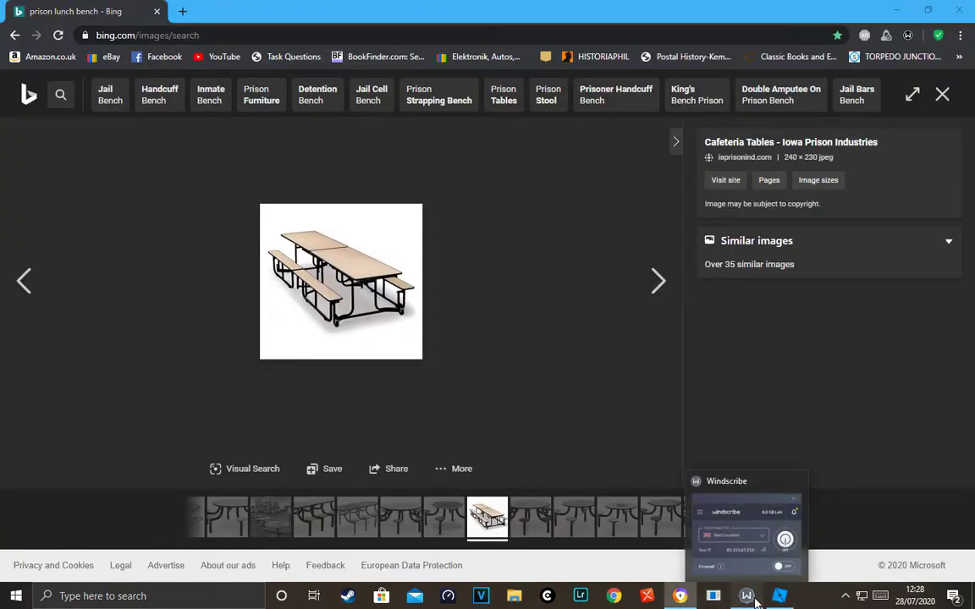
{"action": "left_click", "coordinate": [718, 529]}
{"action": "left_click", "coordinate": [780, 596]}
{"action": "scroll", "coordinate": [596, 312], "scroll_direction": "up", "scroll_amount": 5}
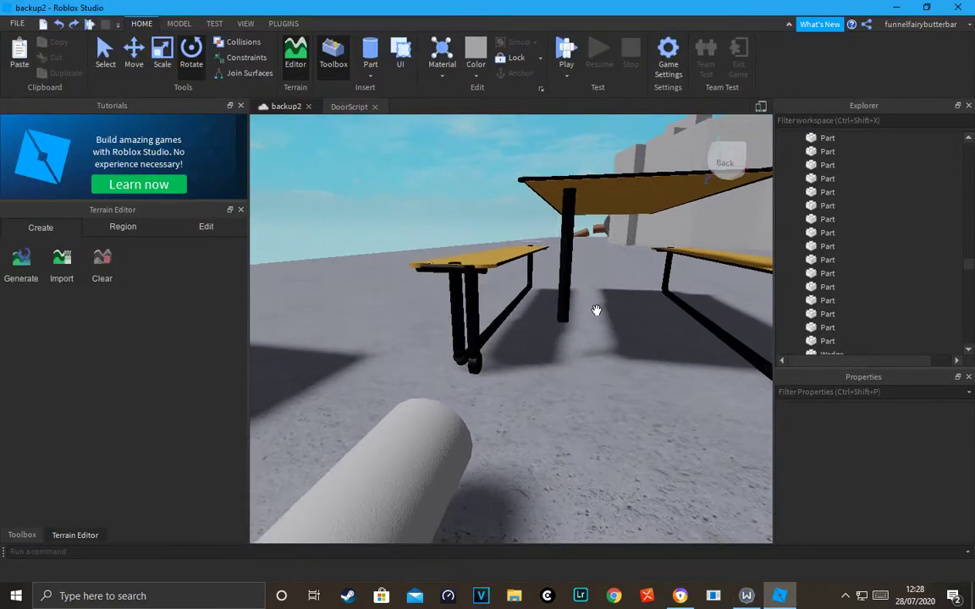
{"action": "left_click", "coordinate": [454, 385]}
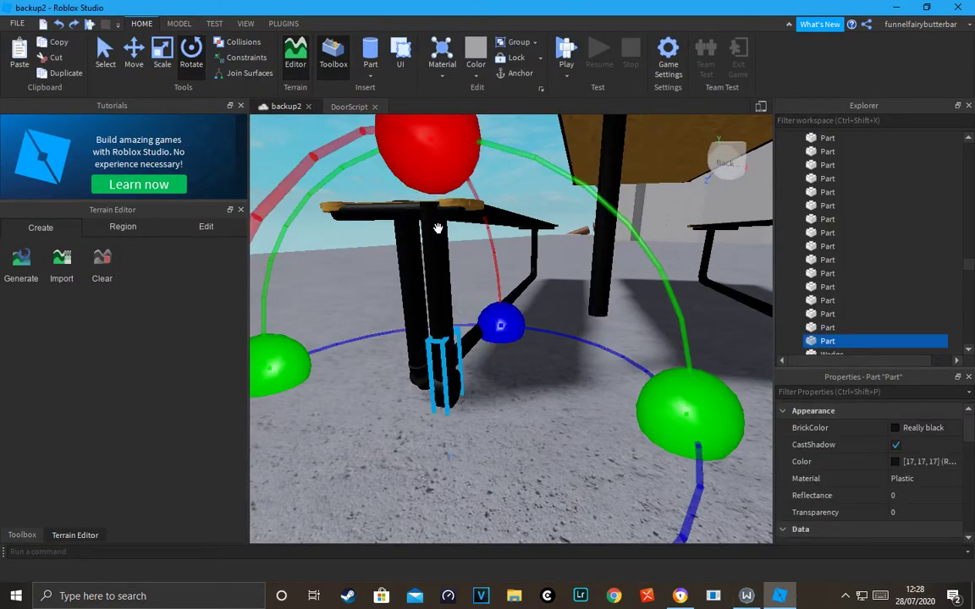
{"action": "left_click", "coordinate": [109, 58]}
{"action": "left_click", "coordinate": [162, 57]}
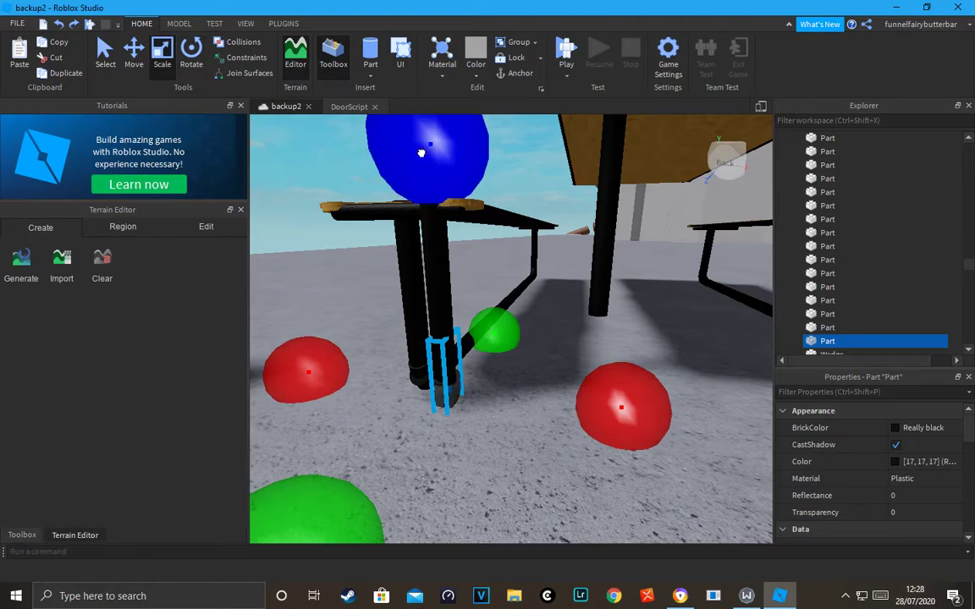
{"action": "left_click_drag", "start_coordinate": [422, 158], "coordinate": [421, 158]}
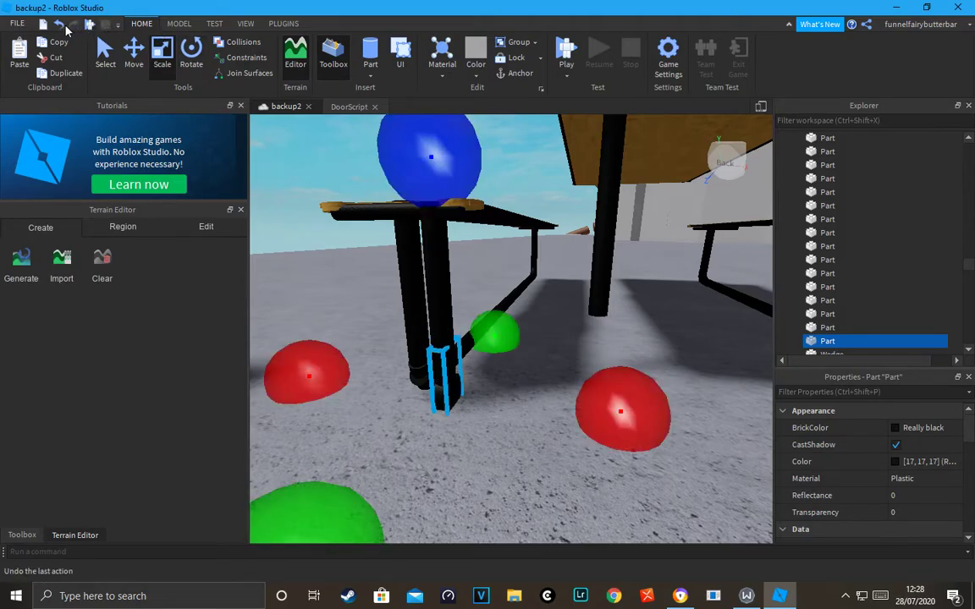
Step: Examine the joint between the bench legs and the stub from below and from the bench end
{"action": "scroll", "coordinate": [415, 251], "scroll_direction": "up", "scroll_amount": 5}
{"action": "right_click_drag", "start_coordinate": [416, 251], "coordinate": [417, 252]}
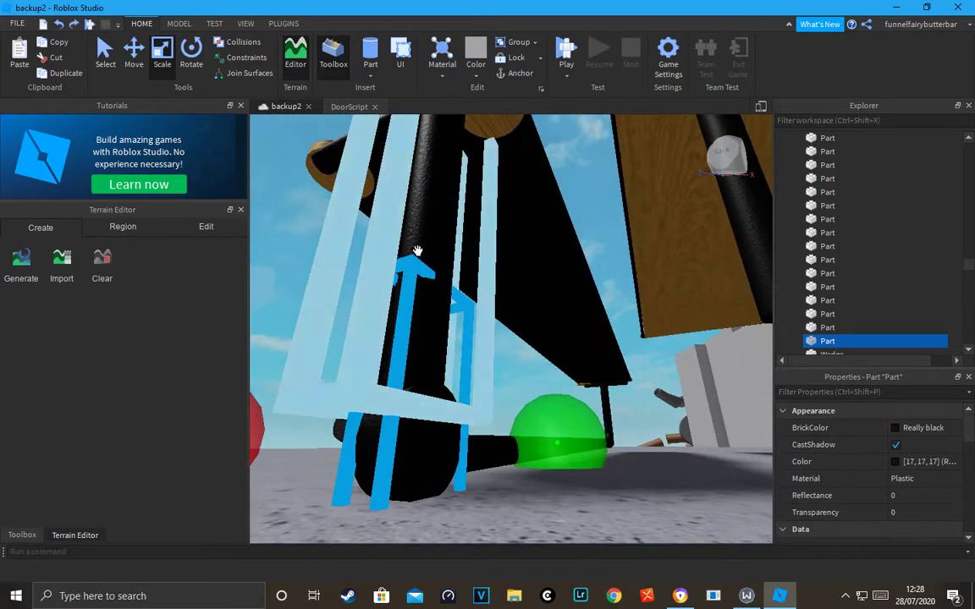
{"action": "right_click_drag", "start_coordinate": [514, 425], "coordinate": [516, 428]}
{"action": "scroll", "coordinate": [518, 430], "scroll_direction": "down", "scroll_amount": 5}
{"action": "right_click_drag", "start_coordinate": [496, 214], "coordinate": [497, 212]}
{"action": "scroll", "coordinate": [496, 186], "scroll_direction": "down", "scroll_amount": 5}
{"action": "left_click", "coordinate": [485, 142]}
{"action": "scroll", "coordinate": [485, 142], "scroll_direction": "up", "scroll_amount": 5}
{"action": "right_click_drag", "start_coordinate": [485, 142], "coordinate": [485, 142]}
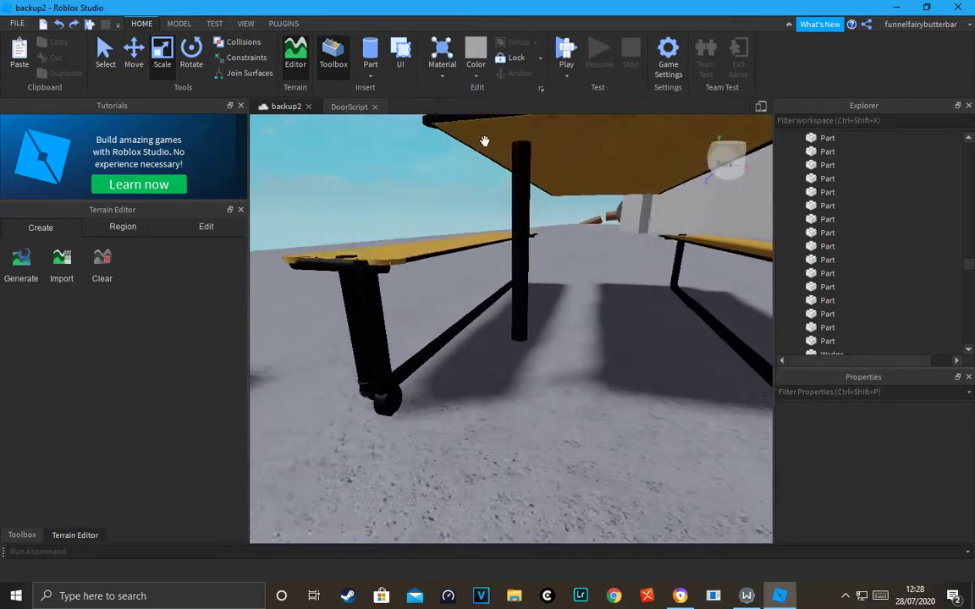
Step: Duplicate the table leg and rotate the copy a quarter turn so it lies horizontally across the table's width
{"action": "left_click", "coordinate": [530, 263]}
{"action": "scroll", "coordinate": [533, 264], "scroll_direction": "down", "scroll_amount": 6}
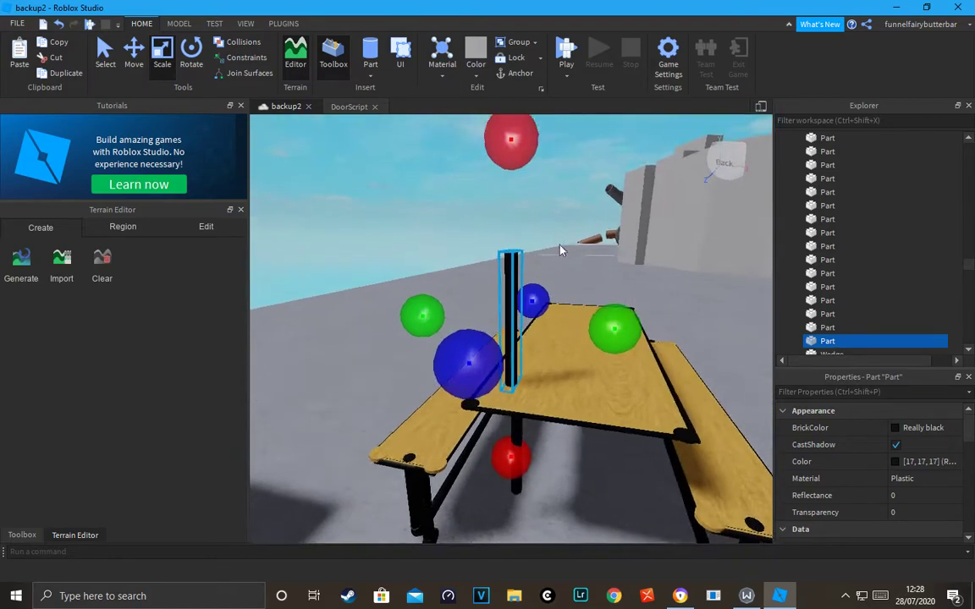
{"action": "left_click", "coordinate": [193, 75]}
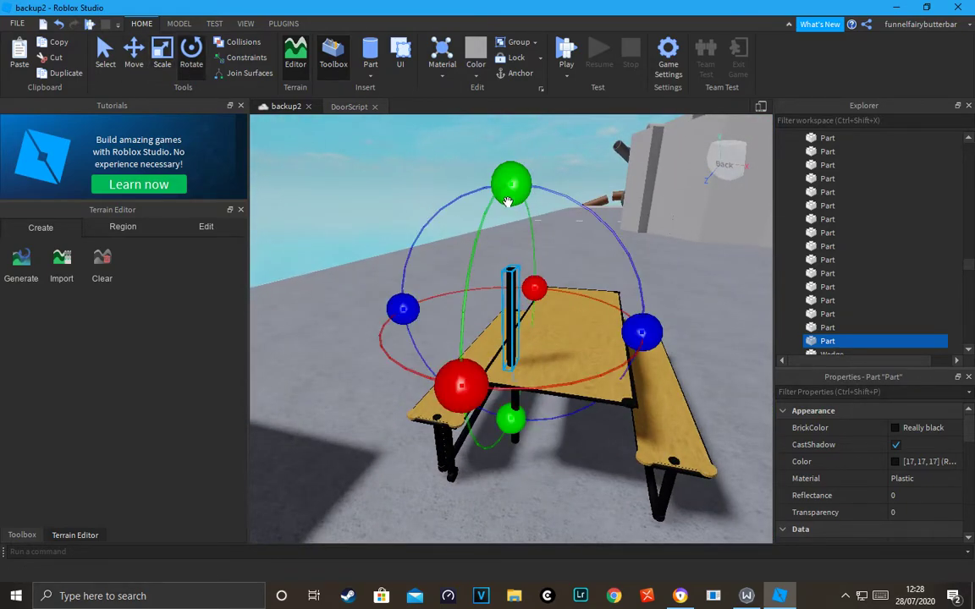
{"action": "left_click_drag", "start_coordinate": [501, 185], "coordinate": [439, 392]}
{"action": "left_click_drag", "start_coordinate": [631, 327], "coordinate": [442, 396]}
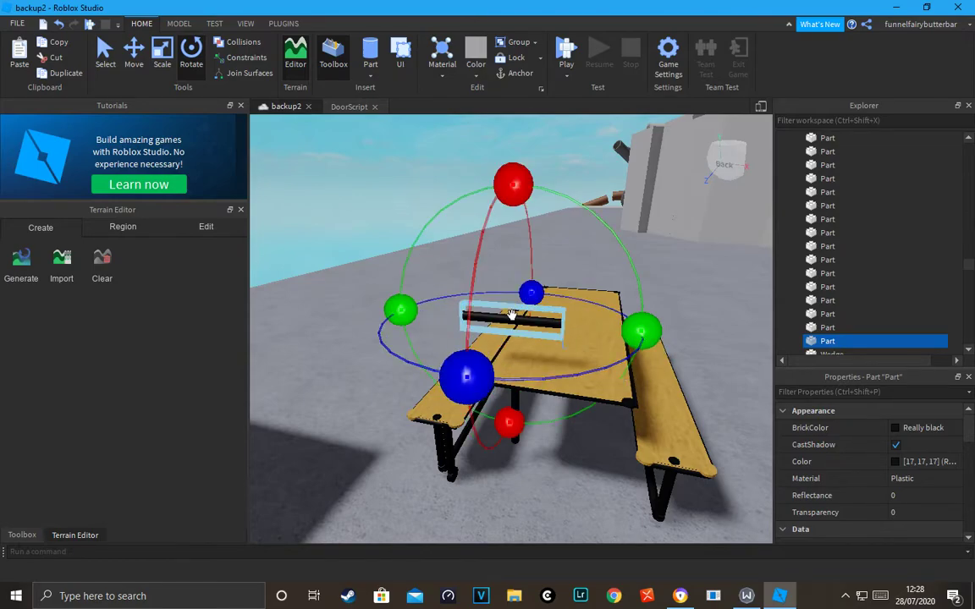
{"action": "scroll", "coordinate": [511, 316], "scroll_direction": "up", "scroll_amount": 3}
{"action": "right_click_drag", "start_coordinate": [511, 316], "coordinate": [512, 316]}
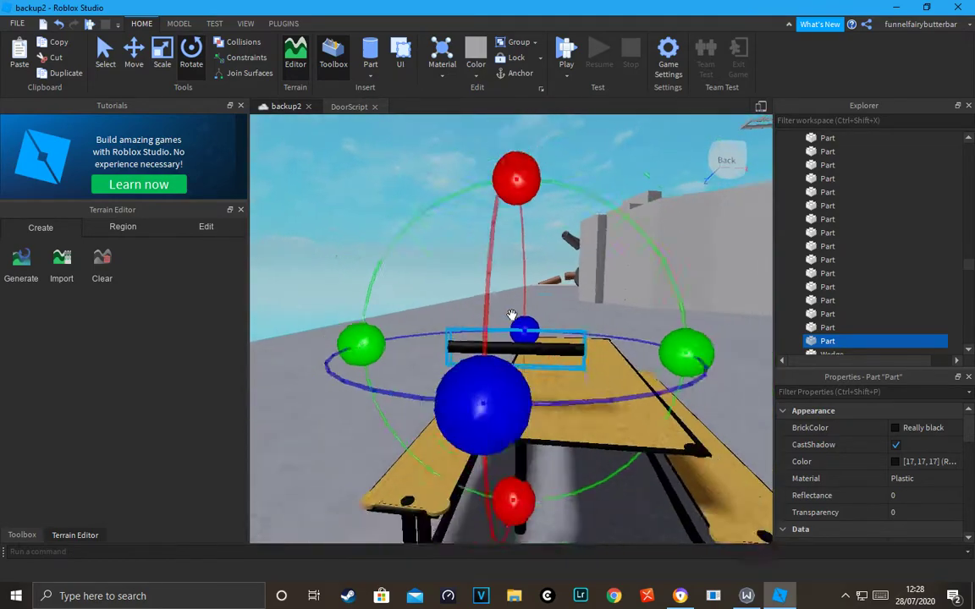
{"action": "scroll", "coordinate": [408, 320], "scroll_direction": "down", "scroll_amount": 1}
{"action": "left_click_drag", "start_coordinate": [502, 191], "coordinate": [385, 127]}
{"action": "left_click", "coordinate": [67, 24]}
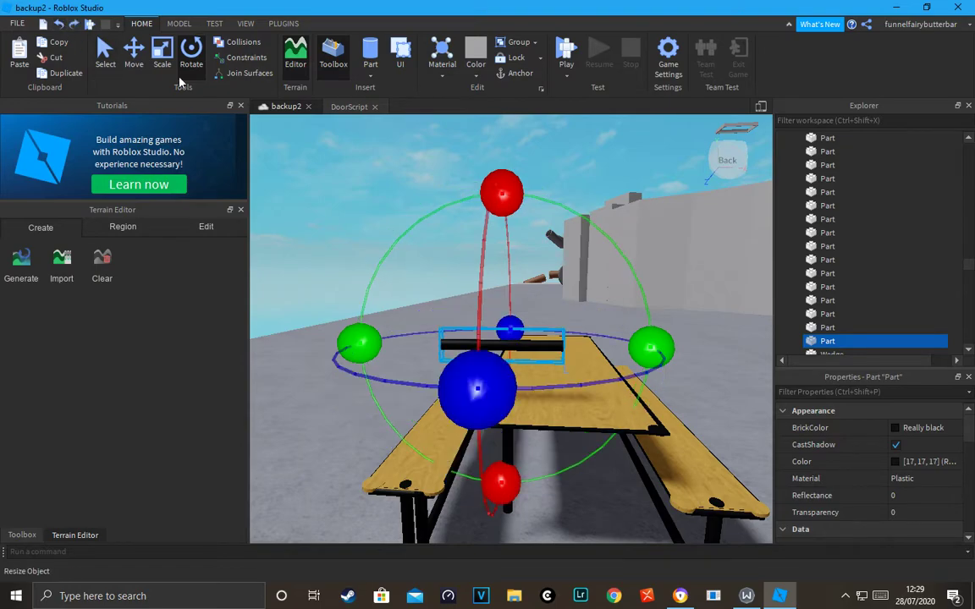
Step: Lower the horizontal bar from above the tabletop to just above the floor, at the height of the bench leg's foot
{"action": "left_click", "coordinate": [138, 52]}
{"action": "left_click_drag", "start_coordinate": [503, 246], "coordinate": [504, 378]}
{"action": "scroll", "coordinate": [521, 359], "scroll_direction": "down", "scroll_amount": 3}
{"action": "right_click_drag", "start_coordinate": [521, 359], "coordinate": [520, 359]}
{"action": "scroll", "coordinate": [521, 359], "scroll_direction": "up", "scroll_amount": 8}
{"action": "scroll", "coordinate": [514, 305], "scroll_direction": "down", "scroll_amount": 4}
{"action": "left_click_drag", "start_coordinate": [512, 269], "coordinate": [494, 377]}
{"action": "right_click_drag", "start_coordinate": [495, 351], "coordinate": [495, 350]}
{"action": "scroll", "coordinate": [495, 350], "scroll_direction": "up", "scroll_amount": 4}
{"action": "scroll", "coordinate": [495, 351], "scroll_direction": "down", "scroll_amount": 4}
{"action": "left_click_drag", "start_coordinate": [498, 460], "coordinate": [472, 503]}
{"action": "right_click_drag", "start_coordinate": [477, 442], "coordinate": [477, 442]}
{"action": "scroll", "coordinate": [477, 442], "scroll_direction": "down", "scroll_amount": 3}
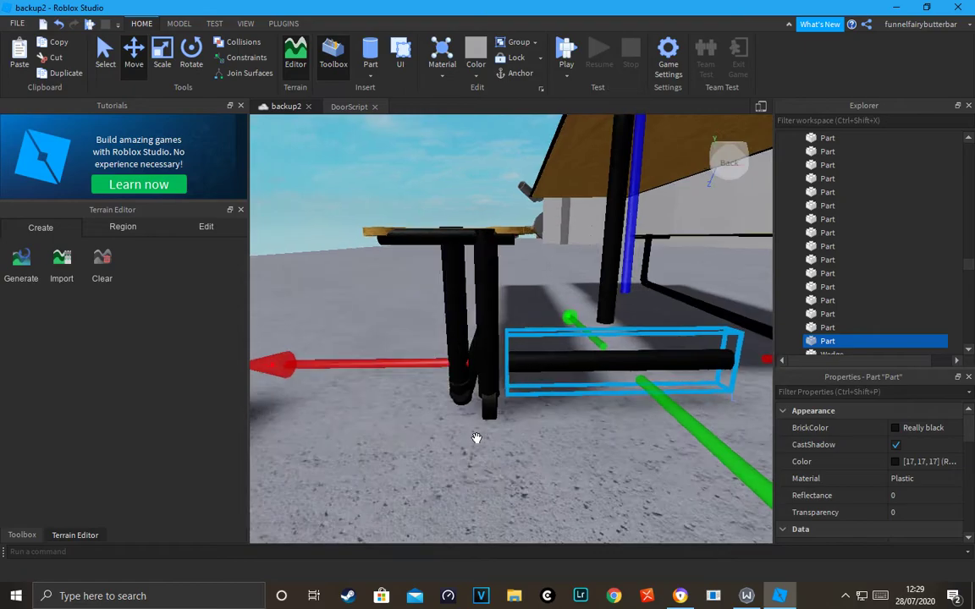
Step: Shift the low horizontal bar sideways and lengthwise until its end meets the bench leg just above the foot
{"action": "left_click_drag", "start_coordinate": [421, 367], "coordinate": [460, 387]}
{"action": "mouse_move", "coordinate": [693, 454]}
{"action": "left_mouse_down"}
{"action": "mouse_move", "coordinate": [697, 472]}
{"action": "mouse_move", "coordinate": [710, 463]}
{"action": "left_mouse_up"}
{"action": "right_click_drag", "start_coordinate": [709, 463], "coordinate": [709, 463]}
{"action": "scroll", "coordinate": [709, 464], "scroll_direction": "up", "scroll_amount": 2}
{"action": "mouse_move", "coordinate": [364, 382]}
{"action": "left_mouse_down"}
{"action": "mouse_move", "coordinate": [390, 388]}
{"action": "mouse_move", "coordinate": [347, 382]}
{"action": "left_mouse_up"}
{"action": "left_click", "coordinate": [425, 158]}
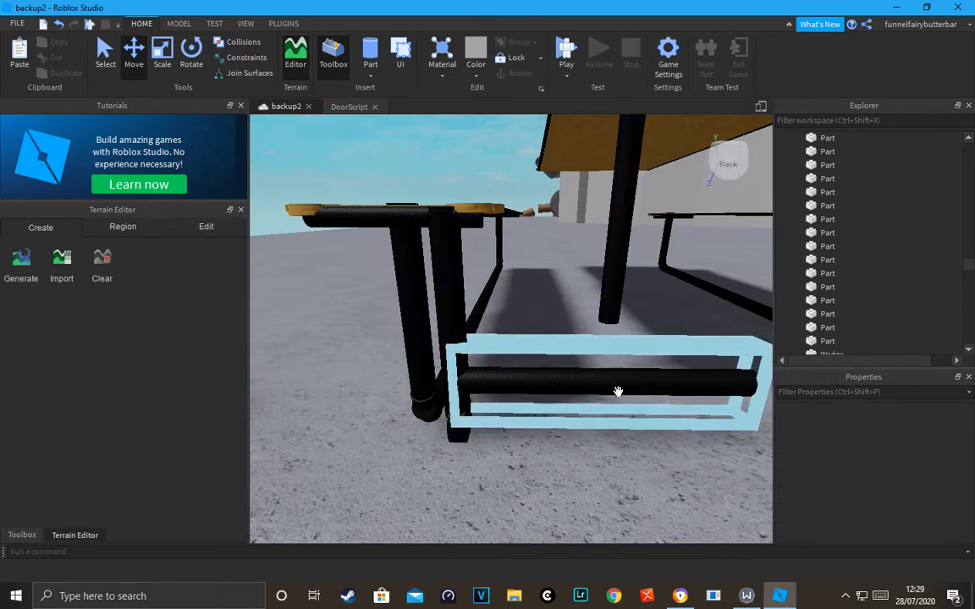
{"action": "left_click", "coordinate": [612, 366]}
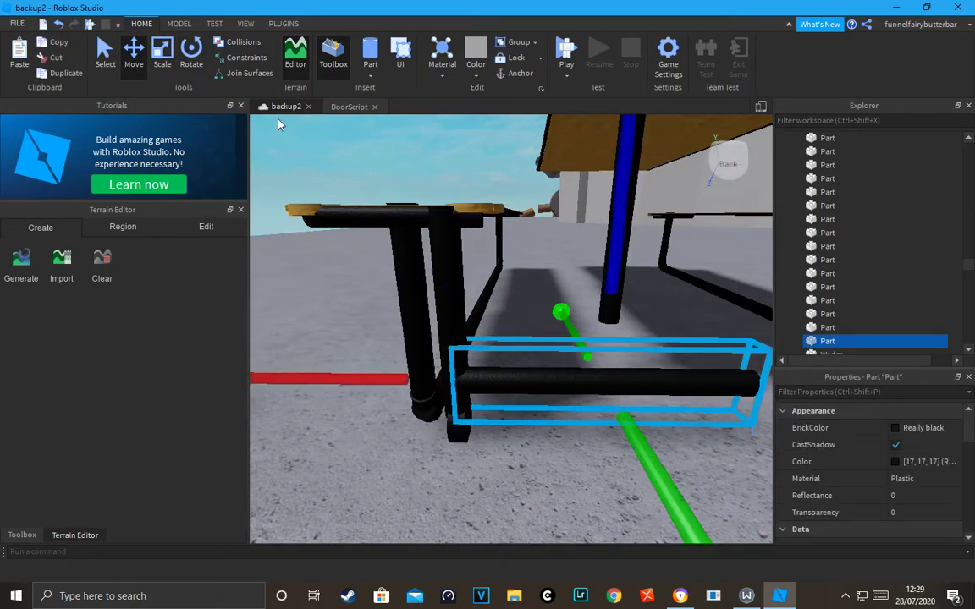
Step: Check how the bars join the legs in the cafeteria table photo in the browser, then return to Roblox Studio
{"action": "left_click", "coordinate": [161, 68]}
{"action": "scroll", "coordinate": [693, 332], "scroll_direction": "down", "scroll_amount": 5}
{"action": "left_click", "coordinate": [671, 596]}
{"action": "left_click", "coordinate": [675, 596]}
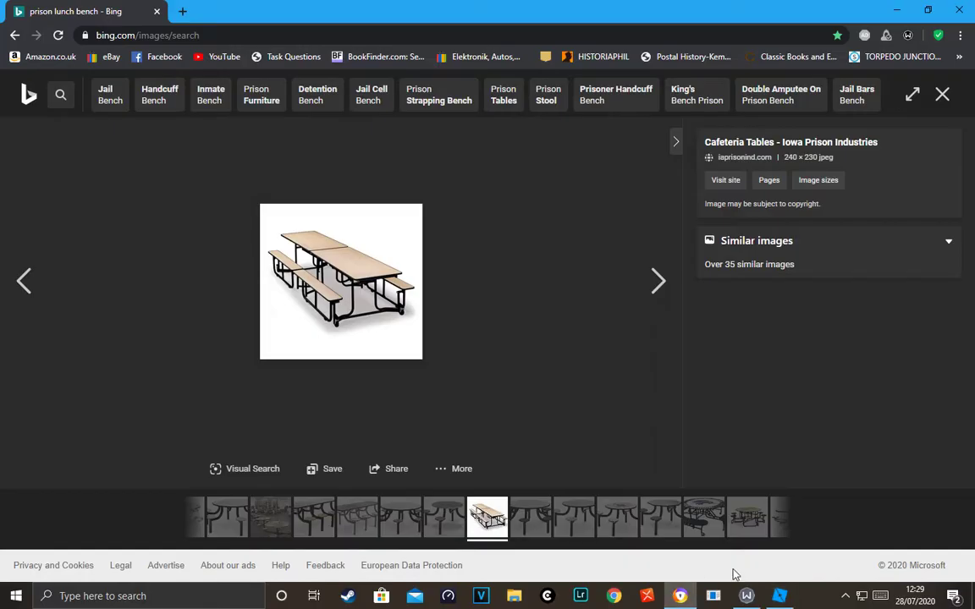
{"action": "left_click", "coordinate": [779, 596]}
{"action": "scroll", "coordinate": [701, 367], "scroll_direction": "up", "scroll_amount": 5}
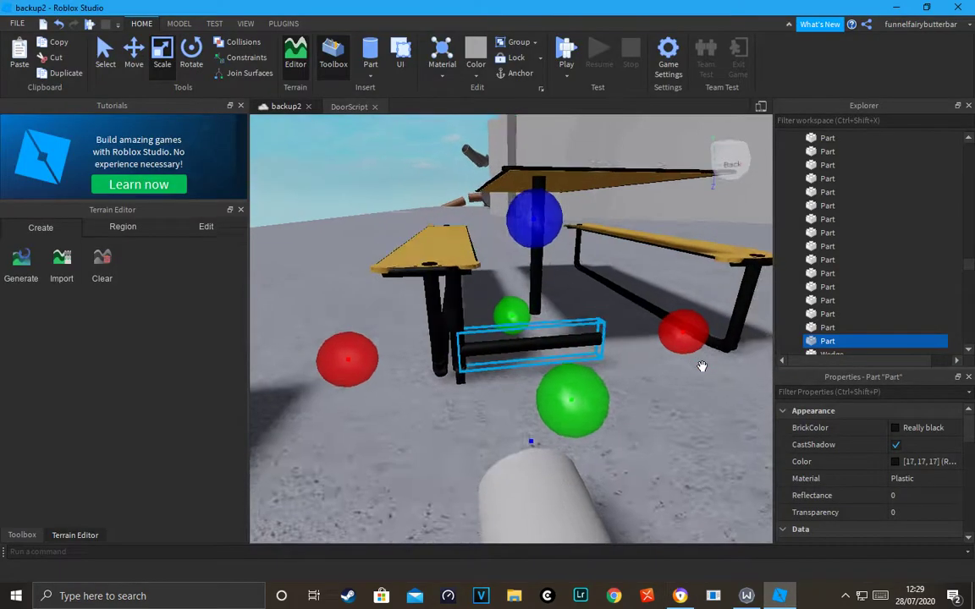
{"action": "scroll", "coordinate": [702, 367], "scroll_direction": "down", "scroll_amount": 5}
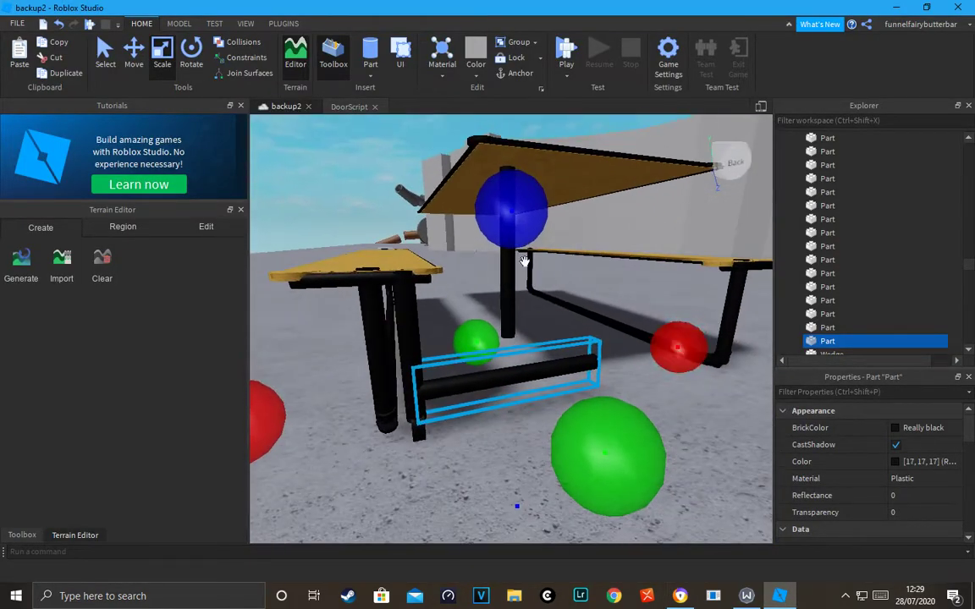
Step: Move the vertical table leg along the table's length toward the table end, closer to the horizontal bar
{"action": "left_click", "coordinate": [510, 268]}
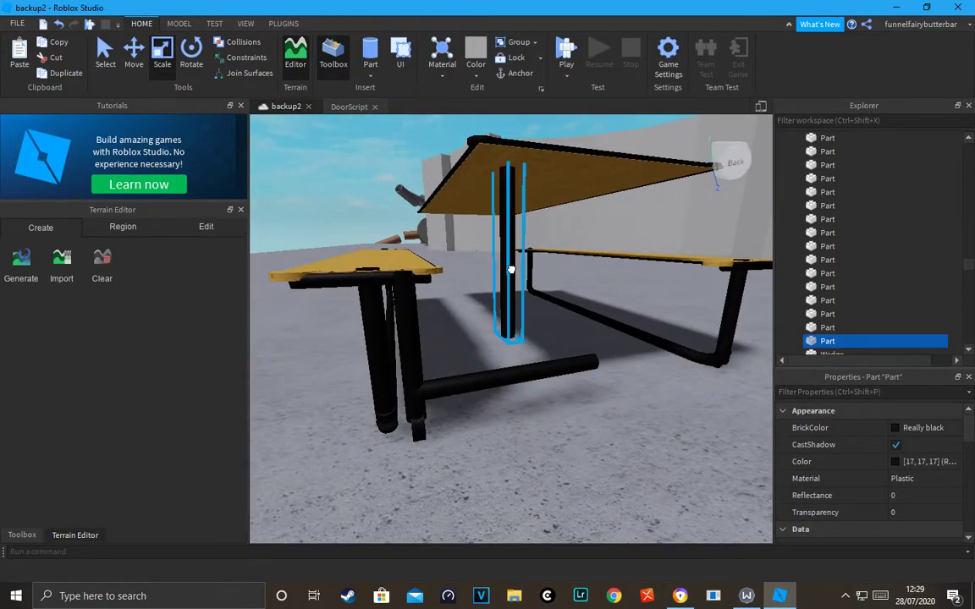
{"action": "left_click", "coordinate": [133, 62]}
{"action": "left_click_drag", "start_coordinate": [577, 266], "coordinate": [614, 274]}
{"action": "scroll", "coordinate": [606, 216], "scroll_direction": "down", "scroll_amount": 3}
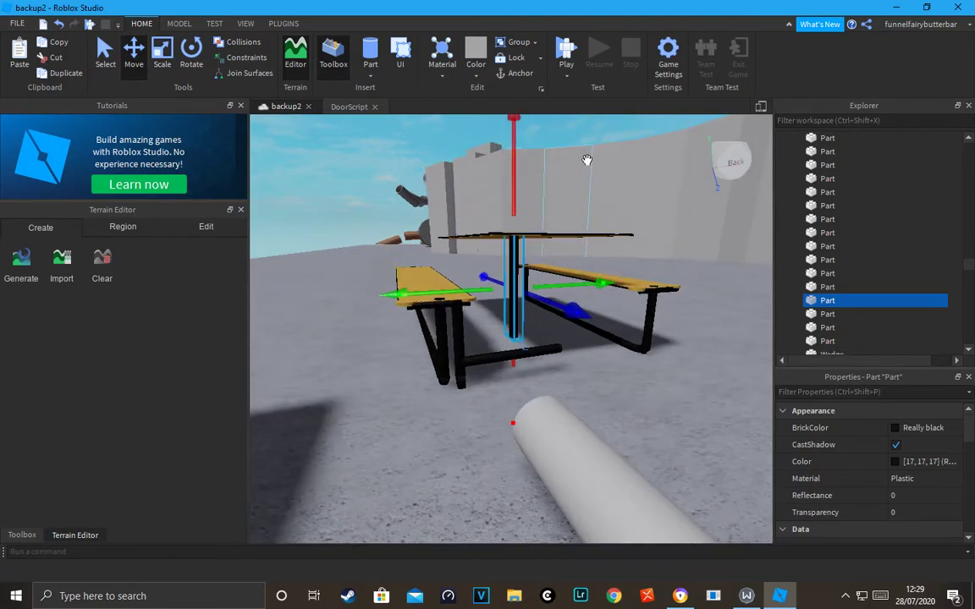
{"action": "right_click_drag", "start_coordinate": [600, 165], "coordinate": [579, 176]}
{"action": "left_click", "coordinate": [574, 176]}
{"action": "scroll", "coordinate": [573, 176], "scroll_direction": "up", "scroll_amount": 5}
Step: Rotate the horizontal bar slightly about the vertical axis so its free end swings toward the table leg
{"action": "right_click_drag", "start_coordinate": [570, 357], "coordinate": [524, 400]}
{"action": "scroll", "coordinate": [525, 401], "scroll_direction": "down", "scroll_amount": 5}
{"action": "left_click", "coordinate": [525, 401]}
{"action": "scroll", "coordinate": [526, 378], "scroll_direction": "up", "scroll_amount": 4}
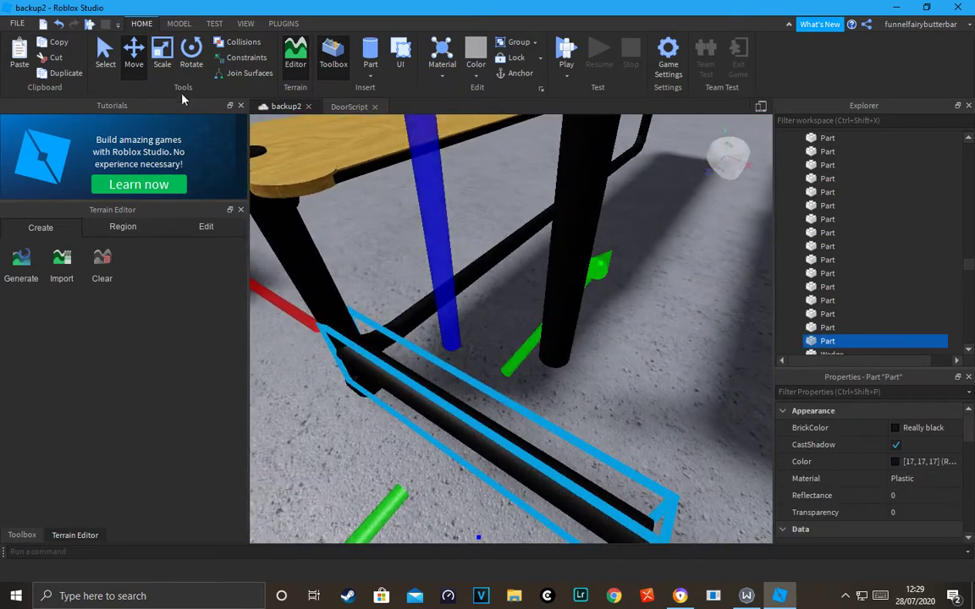
{"action": "left_click", "coordinate": [184, 72]}
{"action": "scroll", "coordinate": [591, 316], "scroll_direction": "down", "scroll_amount": 4}
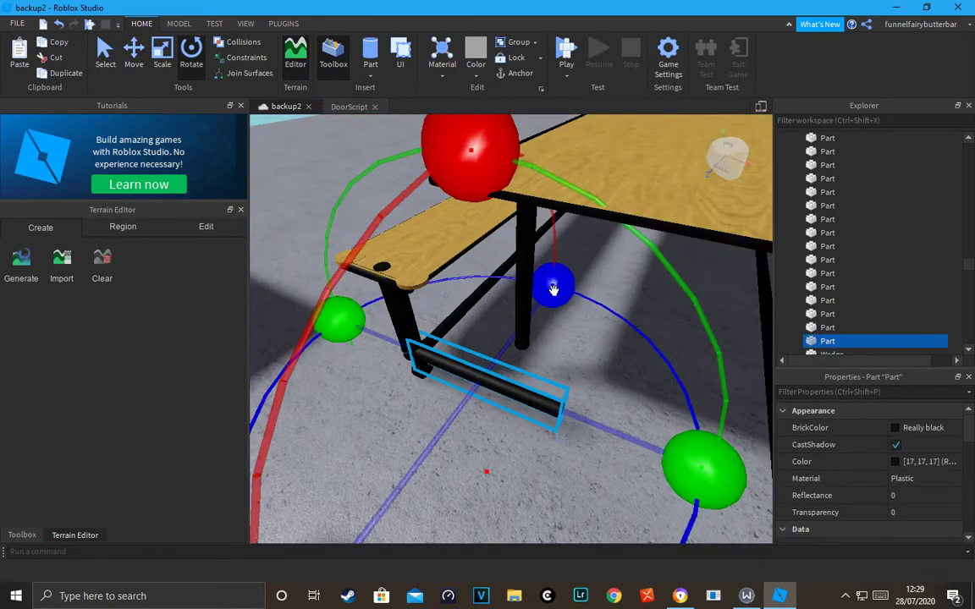
{"action": "left_click_drag", "start_coordinate": [553, 288], "coordinate": [450, 280]}
{"action": "right_click_drag", "start_coordinate": [449, 279], "coordinate": [338, 238]}
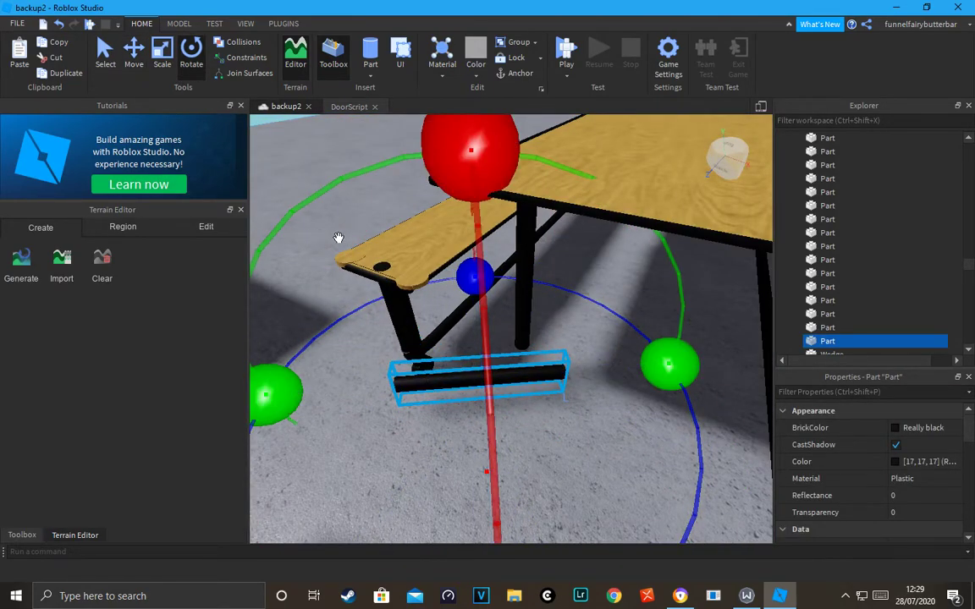
Step: Position the angled bar so it runs from the bench leg to the foot of the table leg
{"action": "left_click", "coordinate": [134, 52]}
{"action": "right_click_drag", "start_coordinate": [529, 310], "coordinate": [627, 311]}
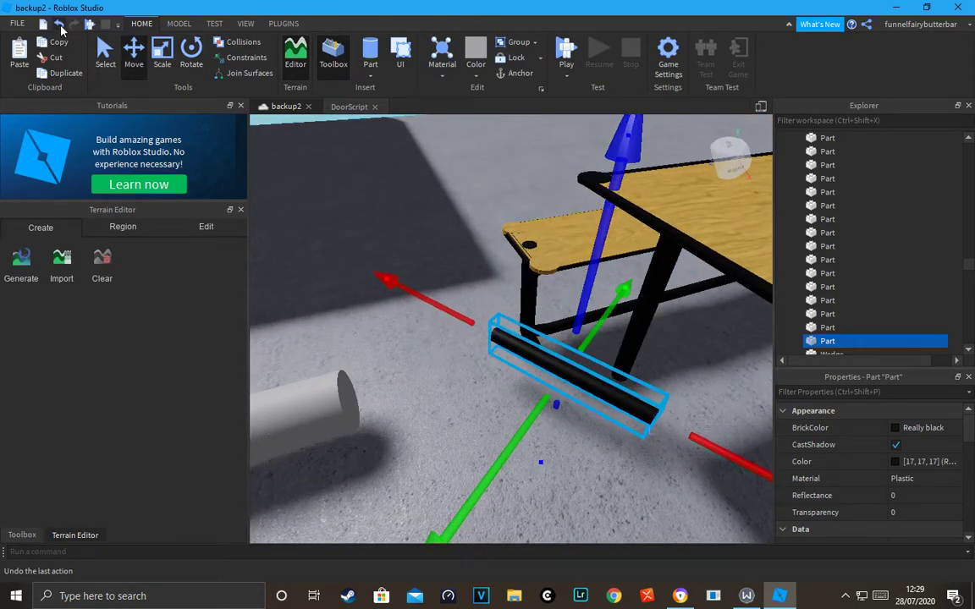
{"action": "left_click", "coordinate": [60, 27]}
{"action": "left_click_drag", "start_coordinate": [619, 306], "coordinate": [647, 303]}
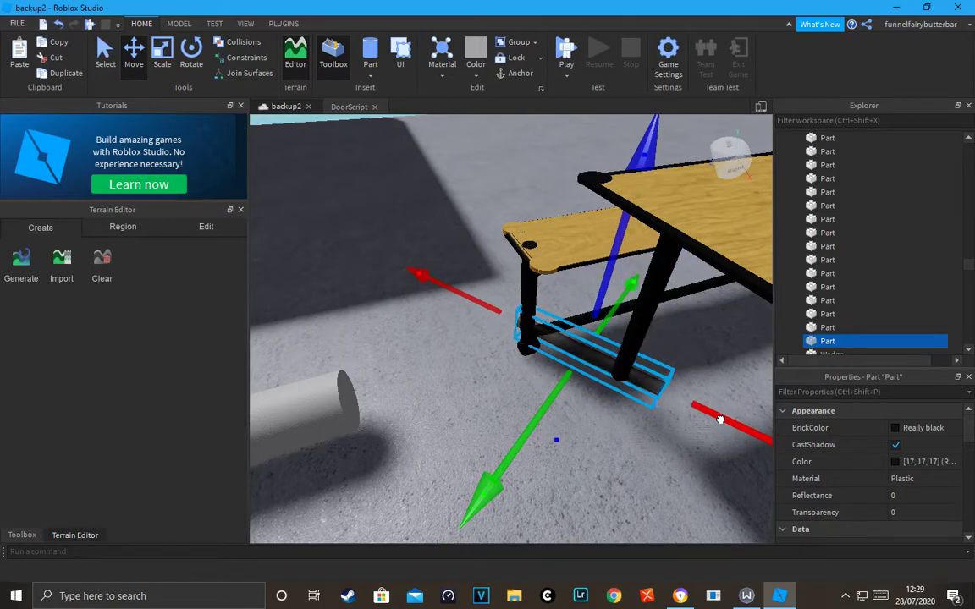
{"action": "left_click_drag", "start_coordinate": [720, 420], "coordinate": [729, 424]}
{"action": "scroll", "coordinate": [729, 415], "scroll_direction": "up", "scroll_amount": 3}
{"action": "right_click_drag", "start_coordinate": [729, 415], "coordinate": [728, 414]}
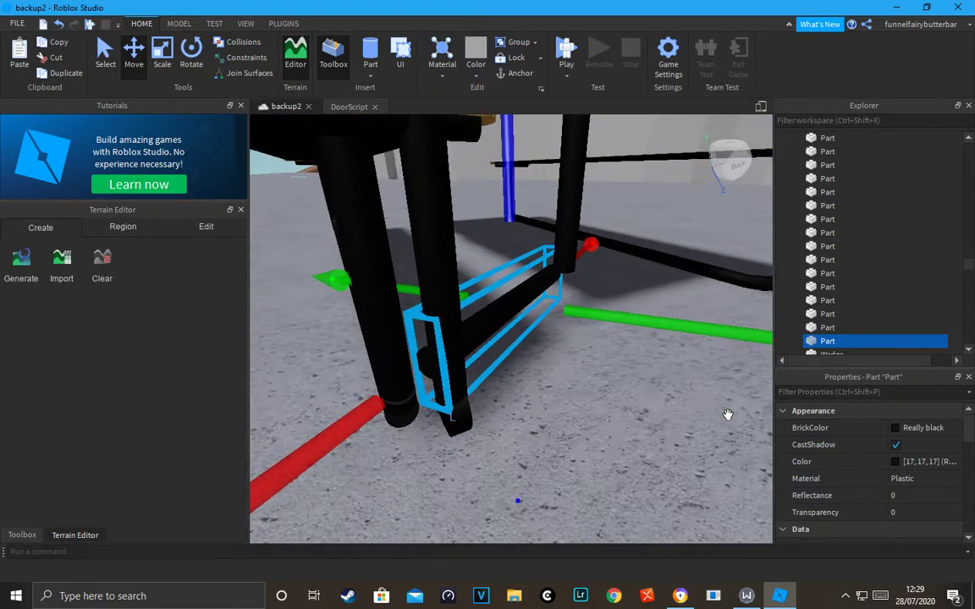
{"action": "left_click_drag", "start_coordinate": [668, 319], "coordinate": [686, 316]}
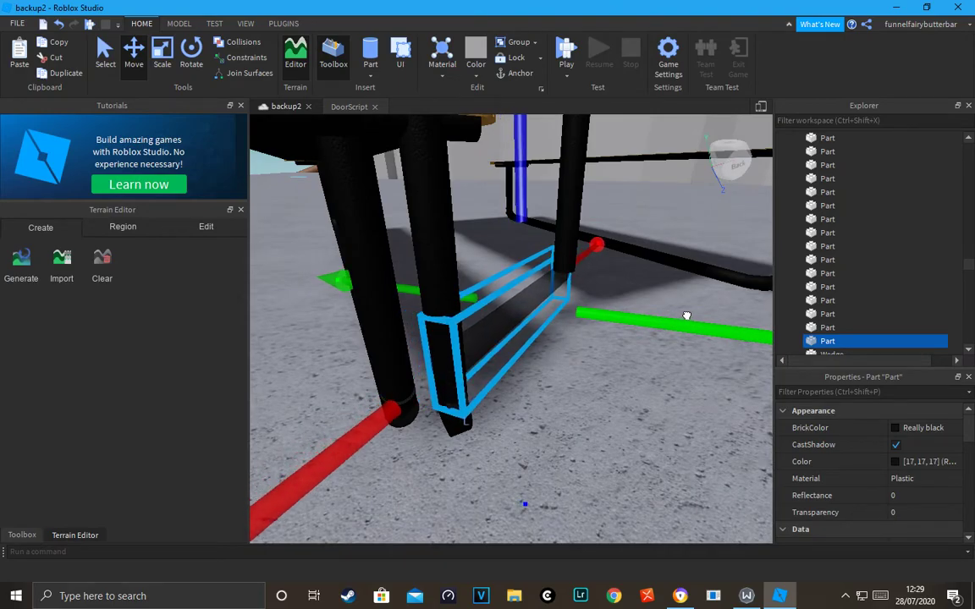
Step: Move the table leg inward along the table's length so it lines up over the free end of the angled bar
{"action": "right_click_drag", "start_coordinate": [693, 292], "coordinate": [695, 293]}
{"action": "scroll", "coordinate": [694, 293], "scroll_direction": "down", "scroll_amount": 3}
{"action": "scroll", "coordinate": [693, 293], "scroll_direction": "up", "scroll_amount": 3}
{"action": "scroll", "coordinate": [677, 309], "scroll_direction": "down", "scroll_amount": 3}
{"action": "scroll", "coordinate": [601, 316], "scroll_direction": "up", "scroll_amount": 2}
{"action": "right_click_drag", "start_coordinate": [601, 316], "coordinate": [601, 317]}
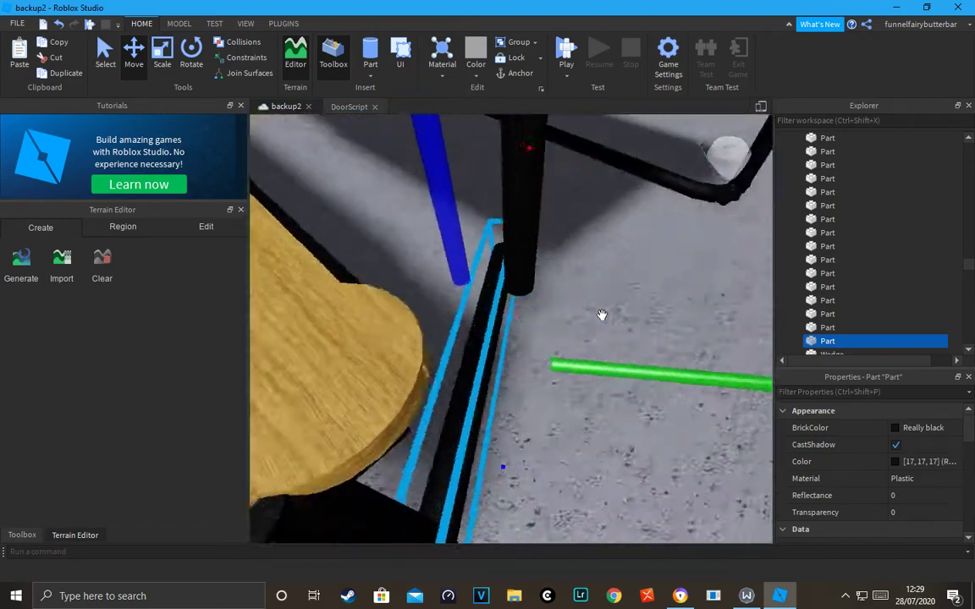
{"action": "right_click_drag", "start_coordinate": [580, 244], "coordinate": [581, 243]}
{"action": "scroll", "coordinate": [581, 244], "scroll_direction": "down", "scroll_amount": 4}
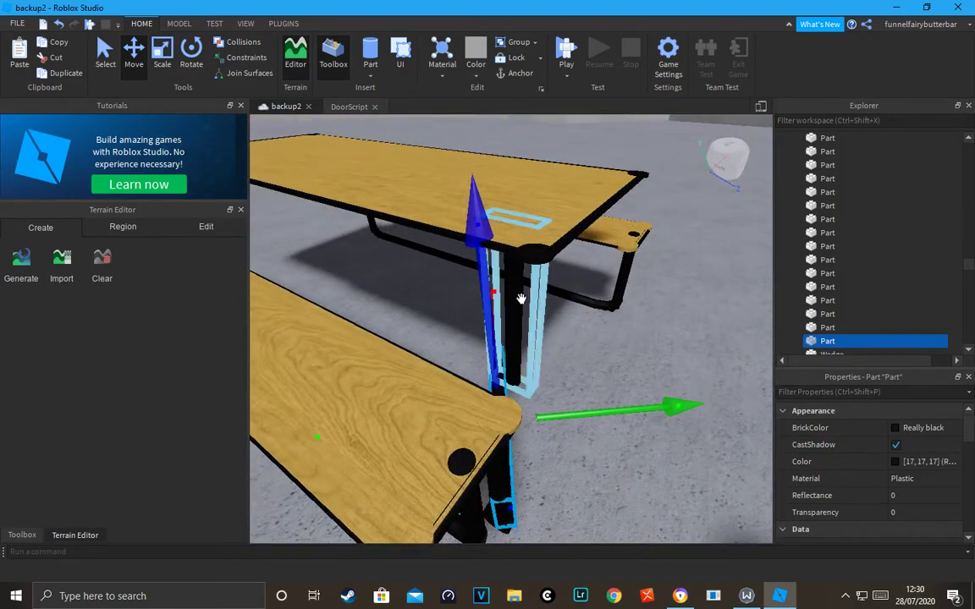
{"action": "left_click", "coordinate": [528, 300]}
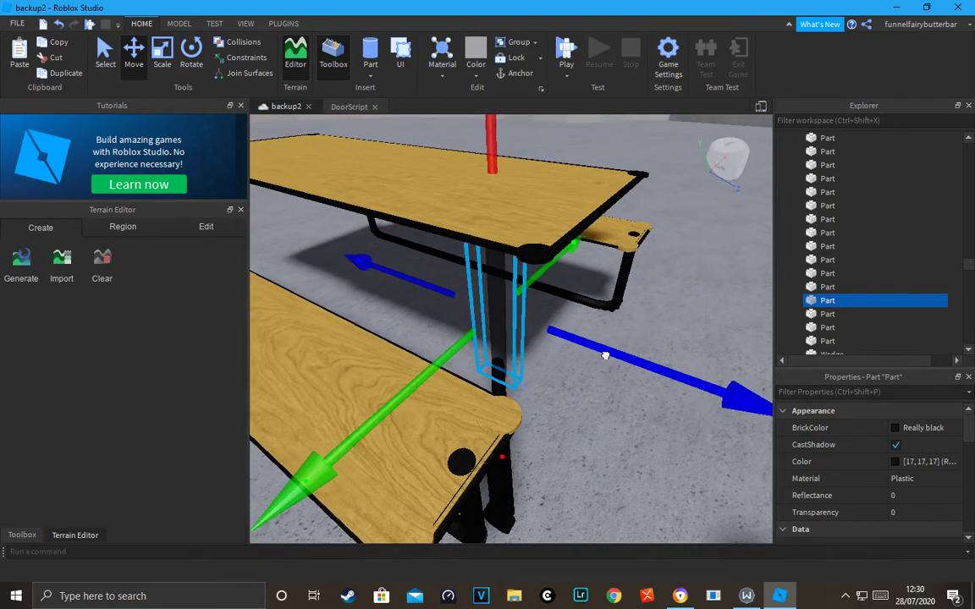
{"action": "right_click_drag", "start_coordinate": [602, 344], "coordinate": [535, 259]}
{"action": "scroll", "coordinate": [535, 259], "scroll_direction": "down", "scroll_amount": 4}
{"action": "left_click", "coordinate": [486, 236]}
{"action": "scroll", "coordinate": [486, 234], "scroll_direction": "up", "scroll_amount": 4}
{"action": "right_click_drag", "start_coordinate": [486, 233], "coordinate": [498, 257]}
Step: Lengthen the table leg slightly downward so its lower end reaches the angled bar
{"action": "left_click", "coordinate": [526, 362]}
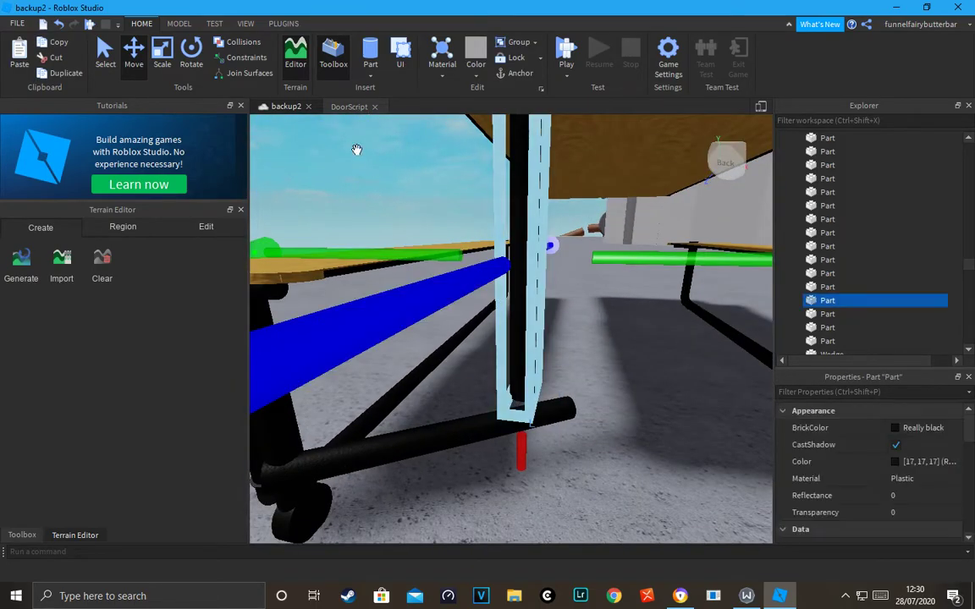
{"action": "left_click", "coordinate": [156, 67]}
{"action": "right_click_drag", "start_coordinate": [363, 272], "coordinate": [629, 419]}
{"action": "scroll", "coordinate": [629, 419], "scroll_direction": "down", "scroll_amount": 5}
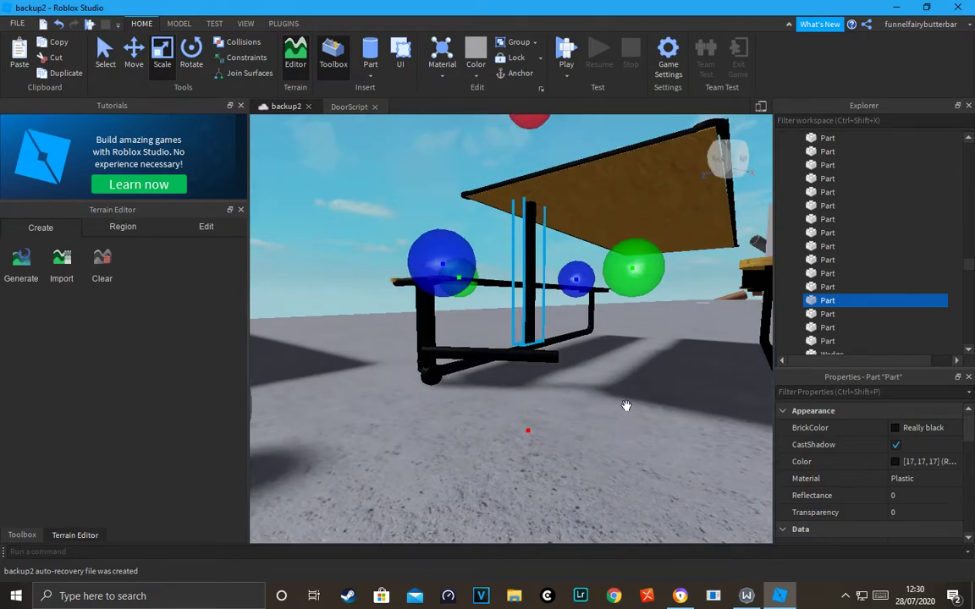
{"action": "scroll", "coordinate": [610, 406], "scroll_direction": "up", "scroll_amount": 3}
{"action": "left_click_drag", "start_coordinate": [529, 440], "coordinate": [529, 447]}
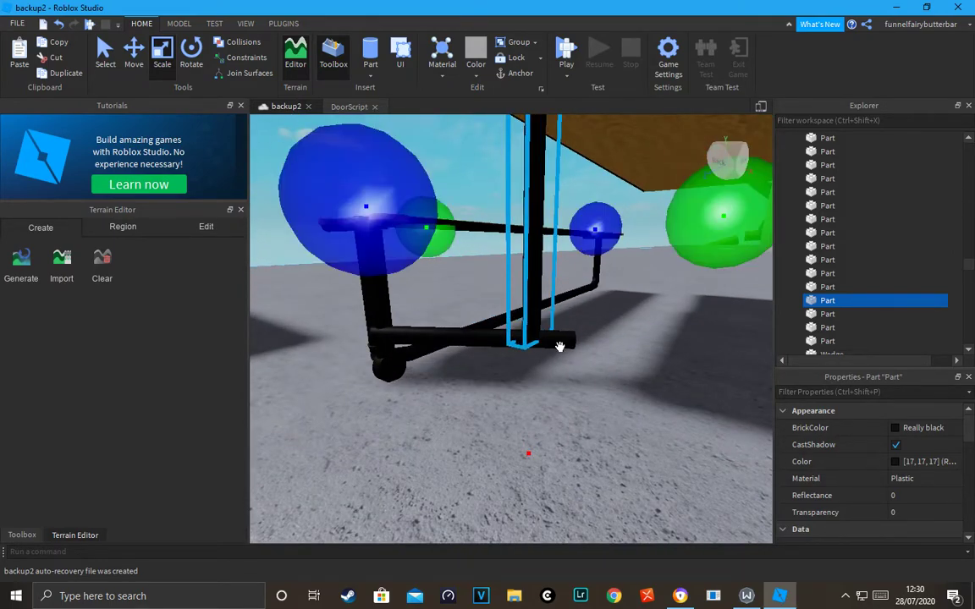
Step: Shorten the angled bar so its free end is flush with the table leg
{"action": "left_click", "coordinate": [555, 340]}
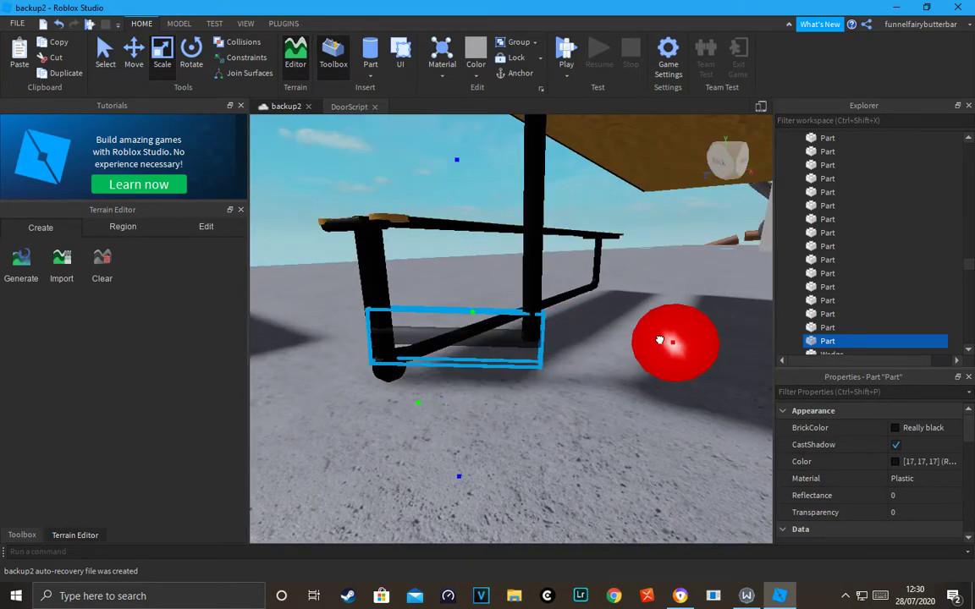
{"action": "left_click_drag", "start_coordinate": [661, 340], "coordinate": [661, 342]}
{"action": "scroll", "coordinate": [453, 217], "scroll_direction": "down", "scroll_amount": 4}
{"action": "left_click", "coordinate": [447, 210]}
{"action": "scroll", "coordinate": [445, 208], "scroll_direction": "up", "scroll_amount": 4}
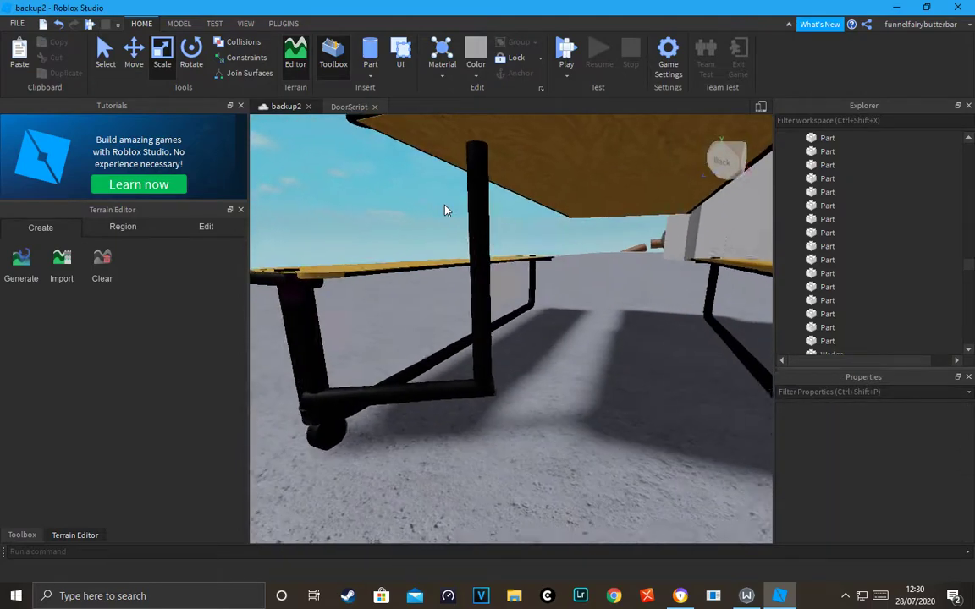
{"action": "scroll", "coordinate": [447, 211], "scroll_direction": "down", "scroll_amount": 5}
{"action": "scroll", "coordinate": [446, 348], "scroll_direction": "up", "scroll_amount": 3}
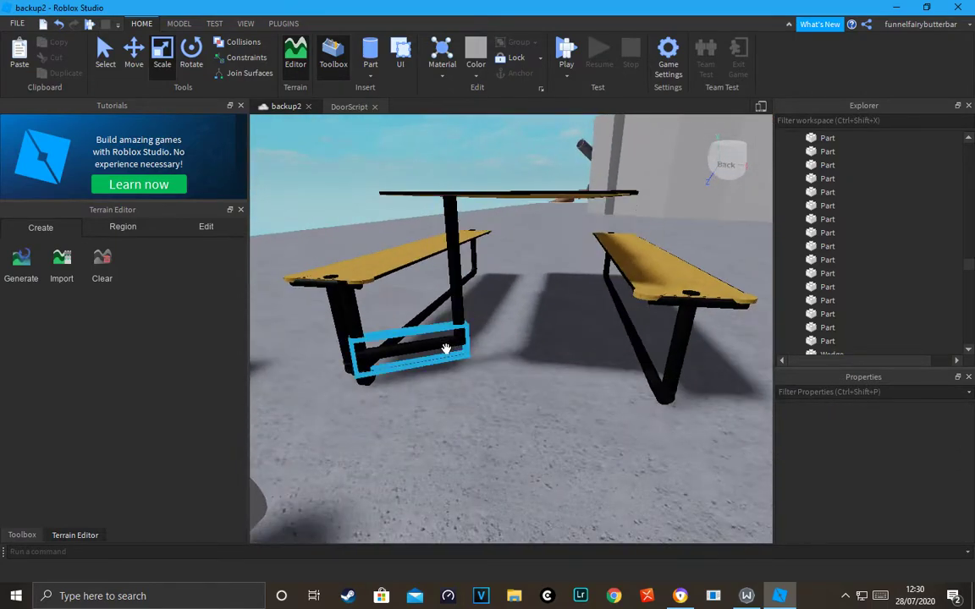
Step: Duplicate the two bench leg parts, the angled bar and the table leg together, and rotate the copy a half turn about the vertical axis
{"action": "left_click", "coordinate": [370, 380]}
{"action": "left_click", "coordinate": [352, 336]}
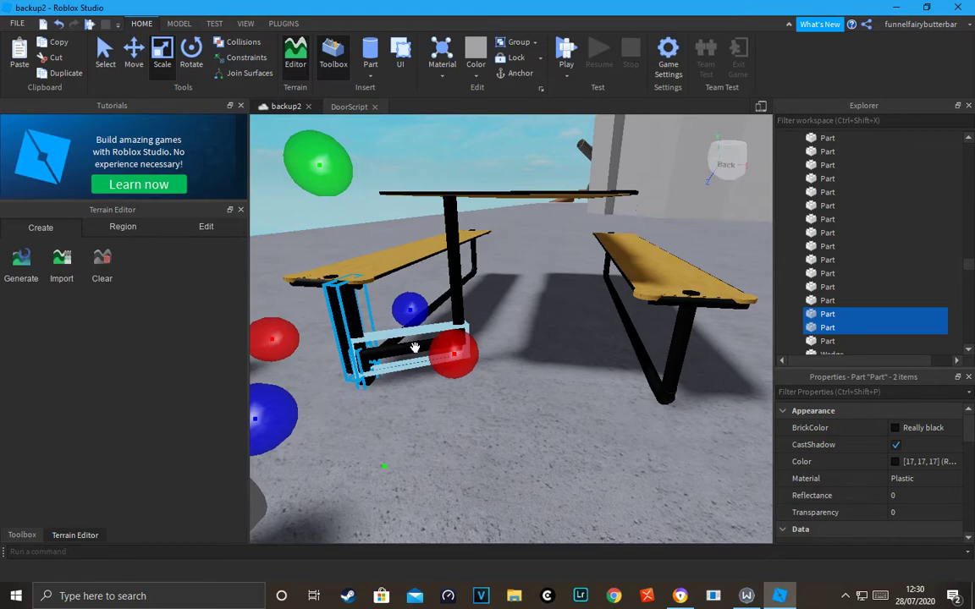
{"action": "left_click", "coordinate": [434, 327], "text": "ctrl"}
{"action": "left_click", "coordinate": [471, 270], "text": "ctrl"}
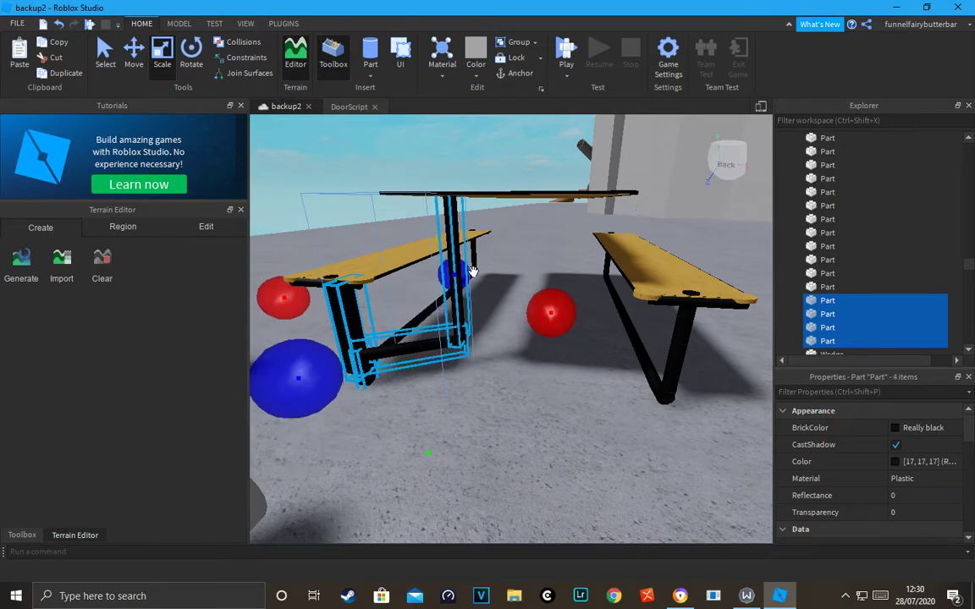
{"action": "key", "text": "f"}
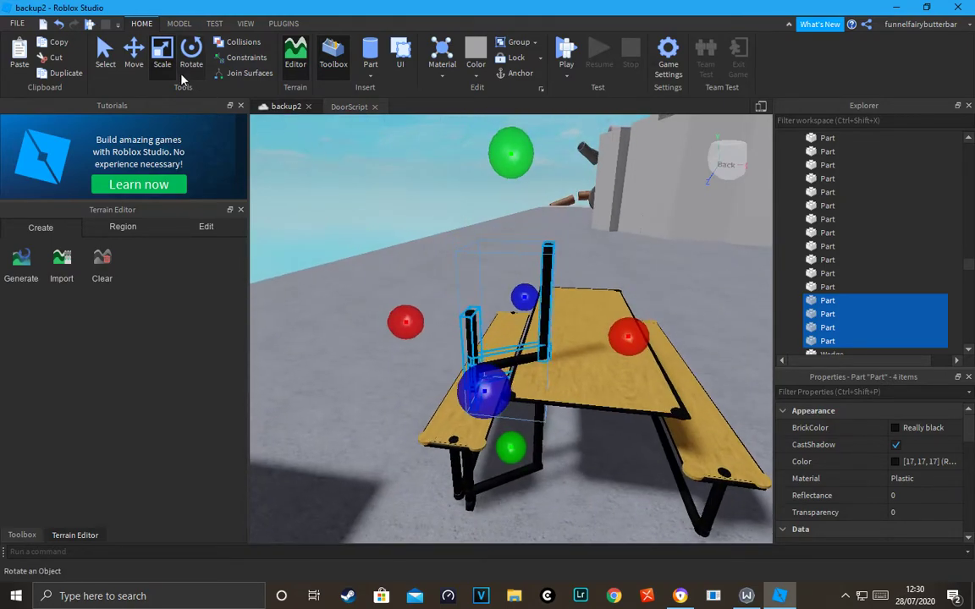
{"action": "left_click", "coordinate": [188, 59]}
{"action": "left_click_drag", "start_coordinate": [696, 344], "coordinate": [374, 308]}
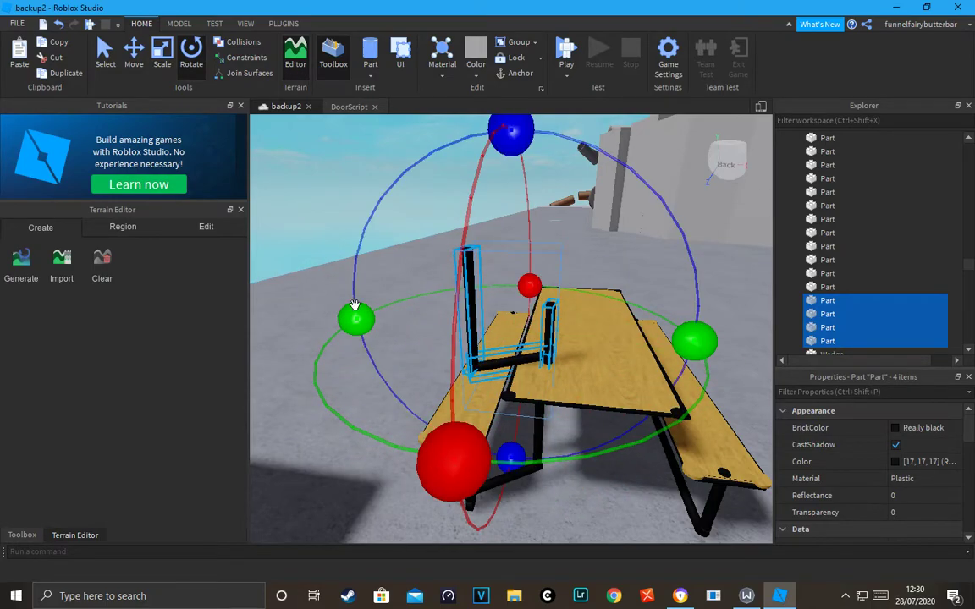
Step: Move the rotated copy of the leg assembly across and under the tabletop, towards the opposite bench
{"action": "scroll", "coordinate": [461, 285], "scroll_direction": "down", "scroll_amount": 5}
{"action": "scroll", "coordinate": [555, 298], "scroll_direction": "up", "scroll_amount": 7}
{"action": "scroll", "coordinate": [579, 271], "scroll_direction": "down", "scroll_amount": 5}
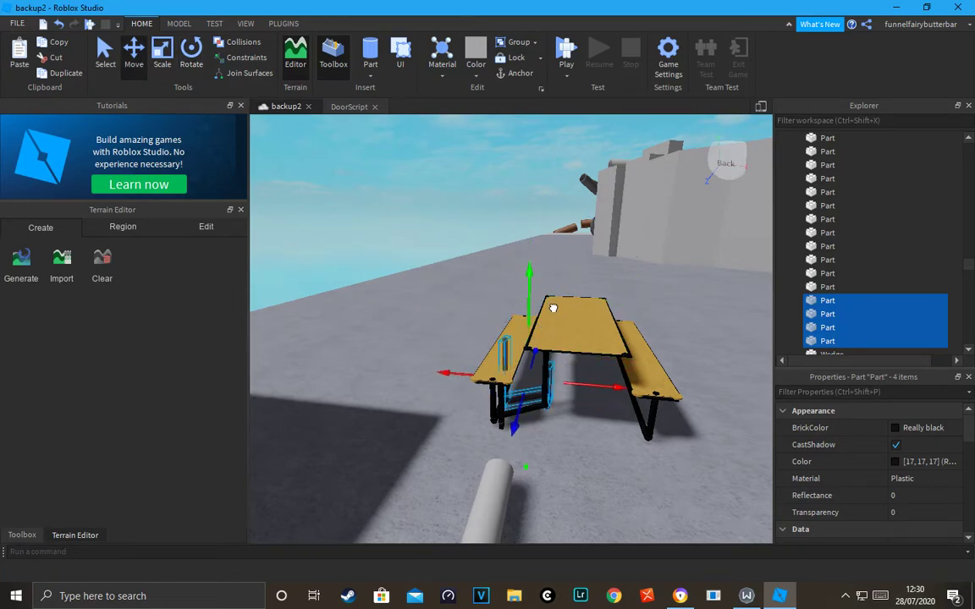
{"action": "scroll", "coordinate": [553, 308], "scroll_direction": "up", "scroll_amount": 5}
{"action": "scroll", "coordinate": [707, 370], "scroll_direction": "down", "scroll_amount": 2}
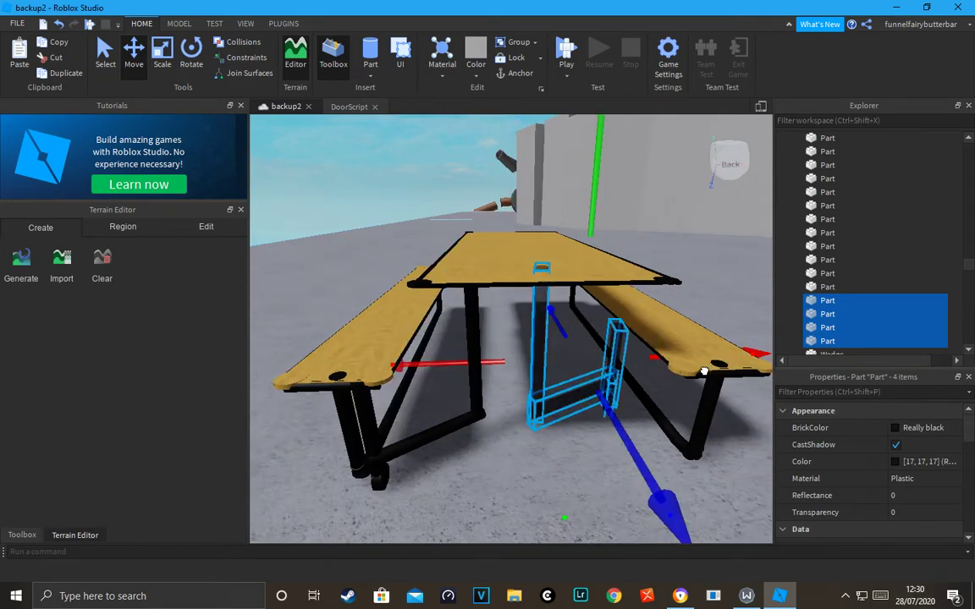
{"action": "scroll", "coordinate": [708, 372], "scroll_direction": "up", "scroll_amount": 4}
{"action": "scroll", "coordinate": [710, 375], "scroll_direction": "down", "scroll_amount": 6}
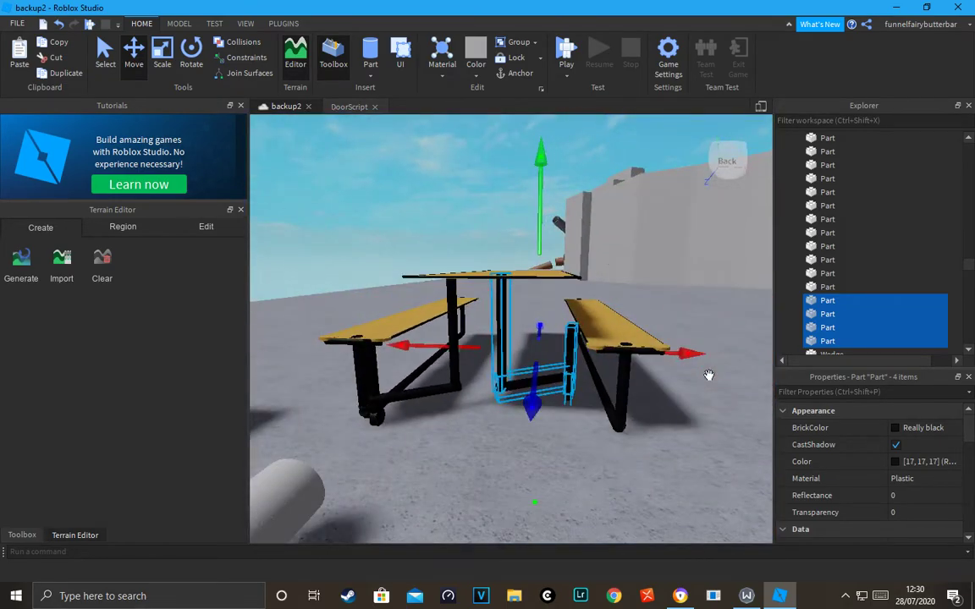
{"action": "scroll", "coordinate": [709, 375], "scroll_direction": "up", "scroll_amount": 3}
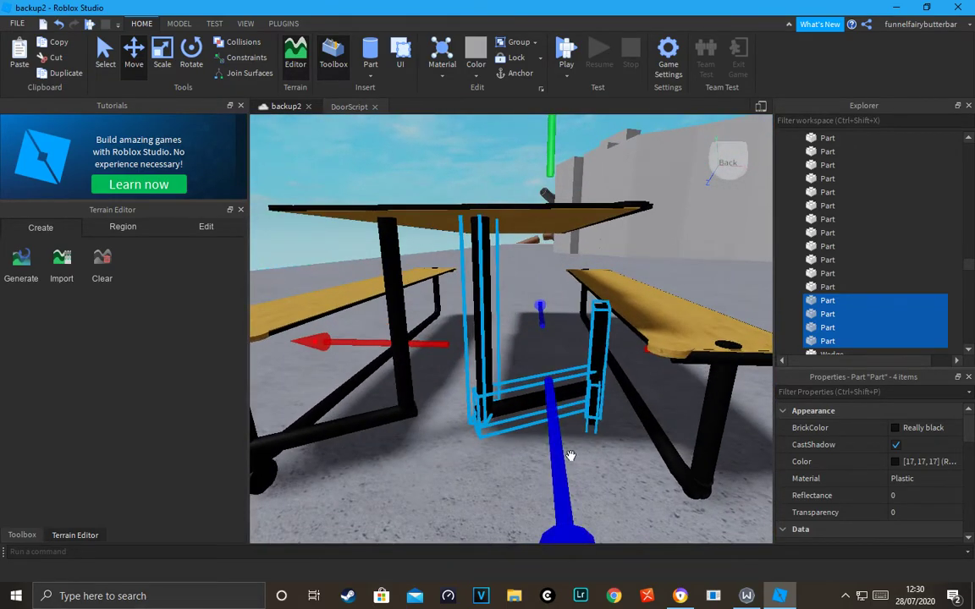
{"action": "scroll", "coordinate": [570, 444], "scroll_direction": "down", "scroll_amount": 2}
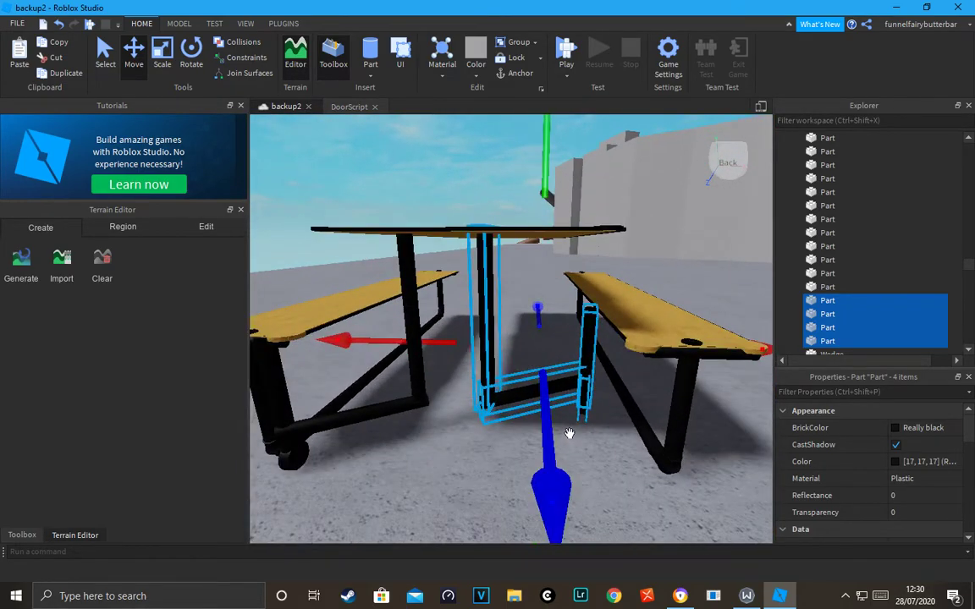
Step: Shift the copied leg assembly further sideways so its bench leg sits under the opposite bench
{"action": "left_click_drag", "start_coordinate": [739, 347], "coordinate": [773, 348]}
{"action": "right_click_drag", "start_coordinate": [759, 341], "coordinate": [755, 338]}
{"action": "key", "text": "s"}
{"action": "key", "text": "w"}
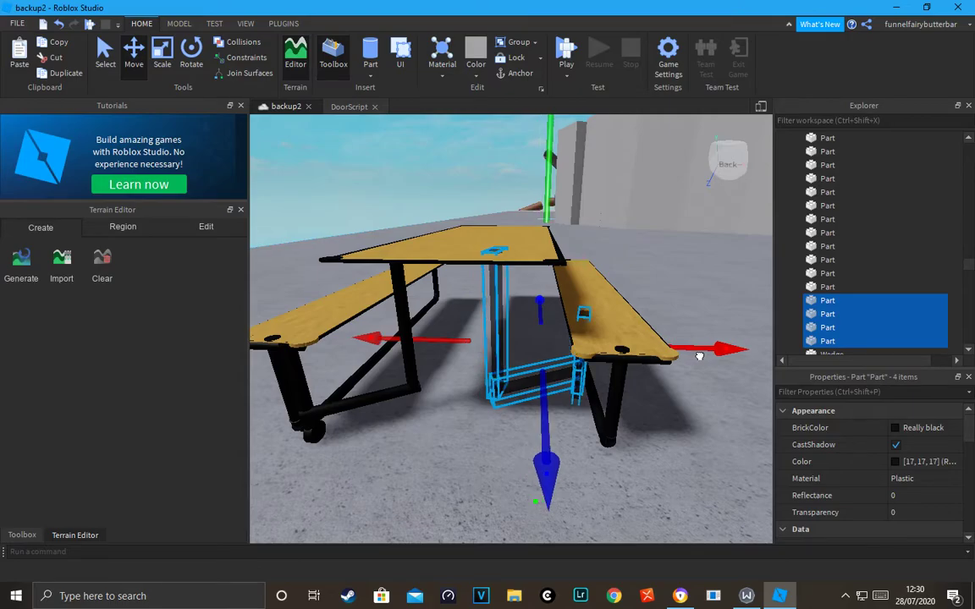
{"action": "key", "text": "w"}
{"action": "right_click_drag", "start_coordinate": [683, 346], "coordinate": [682, 345]}
{"action": "key", "text": "s"}
{"action": "right_click_drag", "start_coordinate": [615, 391], "coordinate": [580, 251]}
{"action": "key", "text": "s"}
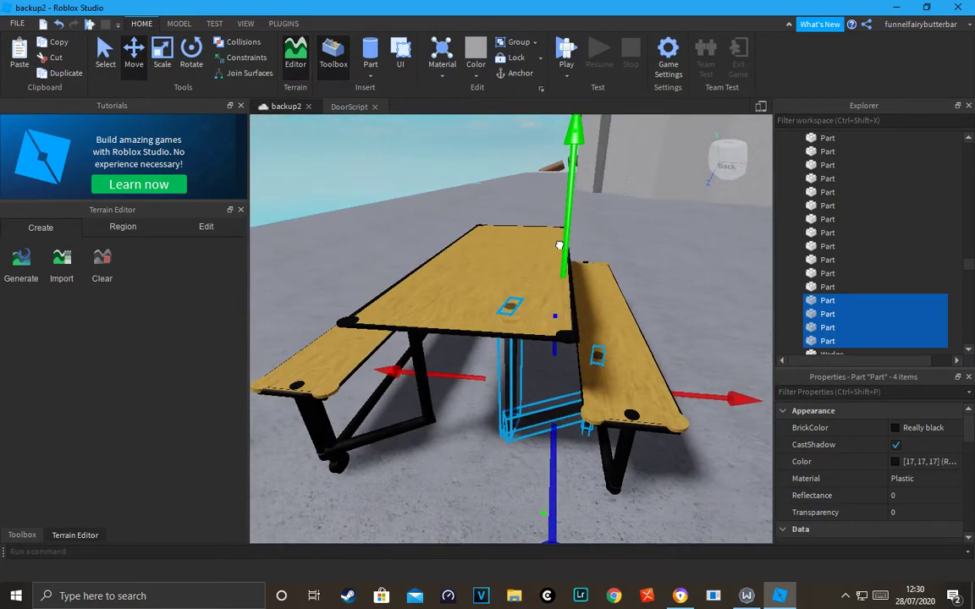
Step: Rotate the copied angled bar and both bench leg parts about the vertical axis, leaving the table leg out, so the bar angles towards the bench's end
{"action": "scroll", "coordinate": [559, 247], "scroll_direction": "down", "scroll_amount": 5}
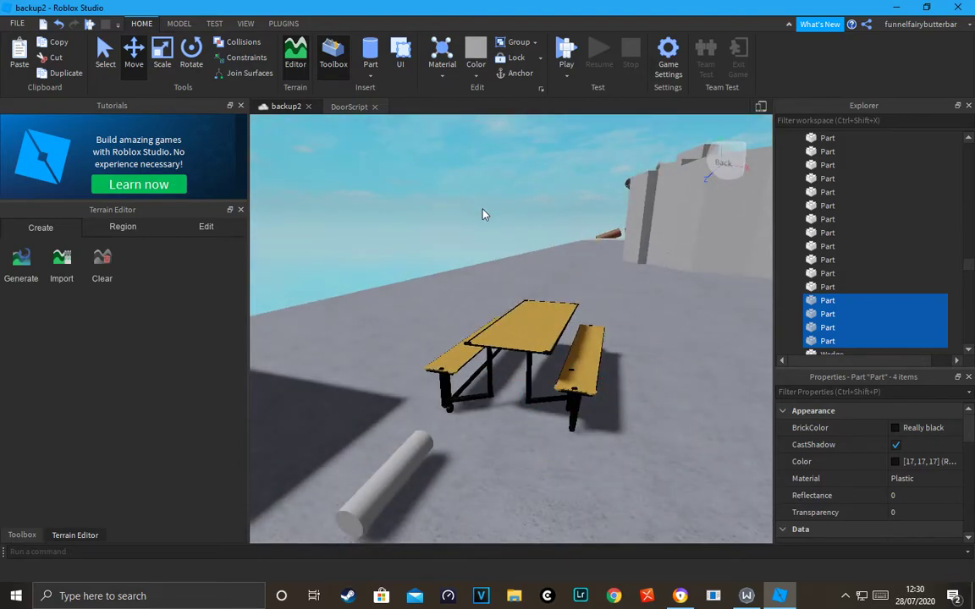
{"action": "scroll", "coordinate": [499, 220], "scroll_direction": "up", "scroll_amount": 10}
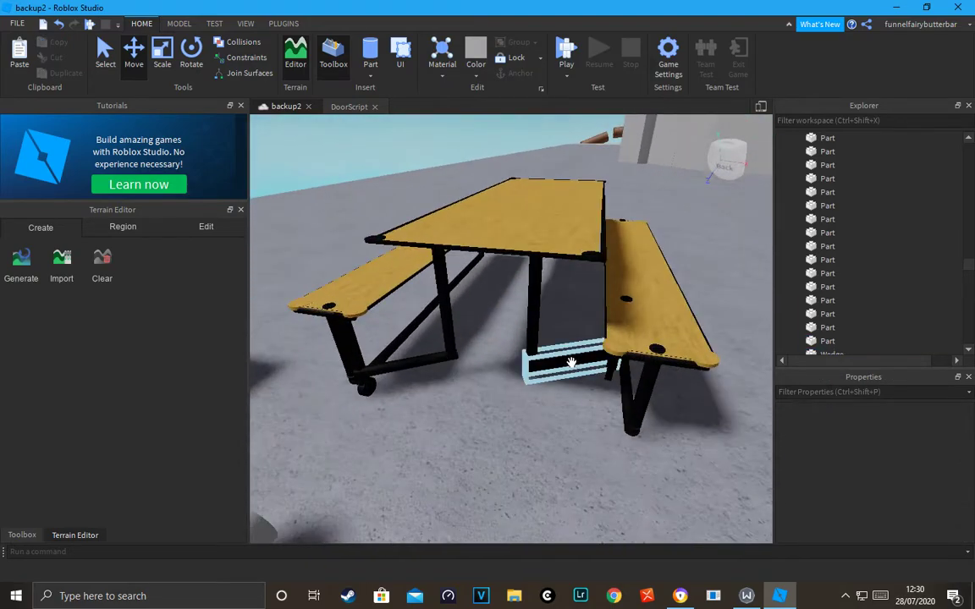
{"action": "left_click", "coordinate": [559, 360]}
{"action": "scroll", "coordinate": [571, 362], "scroll_direction": "up", "scroll_amount": 4}
{"action": "right_click_drag", "start_coordinate": [572, 360], "coordinate": [576, 357]}
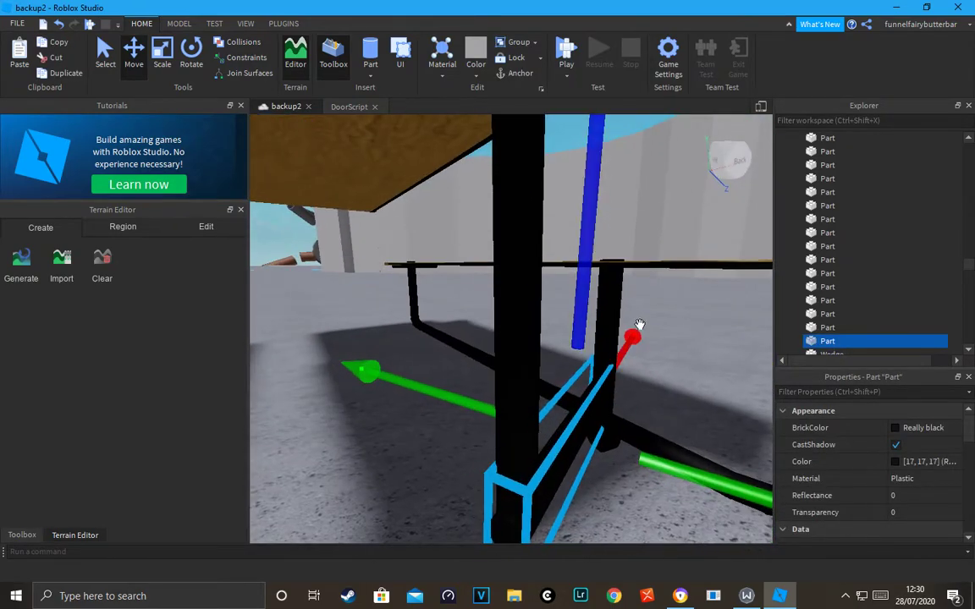
{"action": "scroll", "coordinate": [637, 333], "scroll_direction": "down", "scroll_amount": 2}
{"action": "right_click_drag", "start_coordinate": [605, 314], "coordinate": [609, 355]}
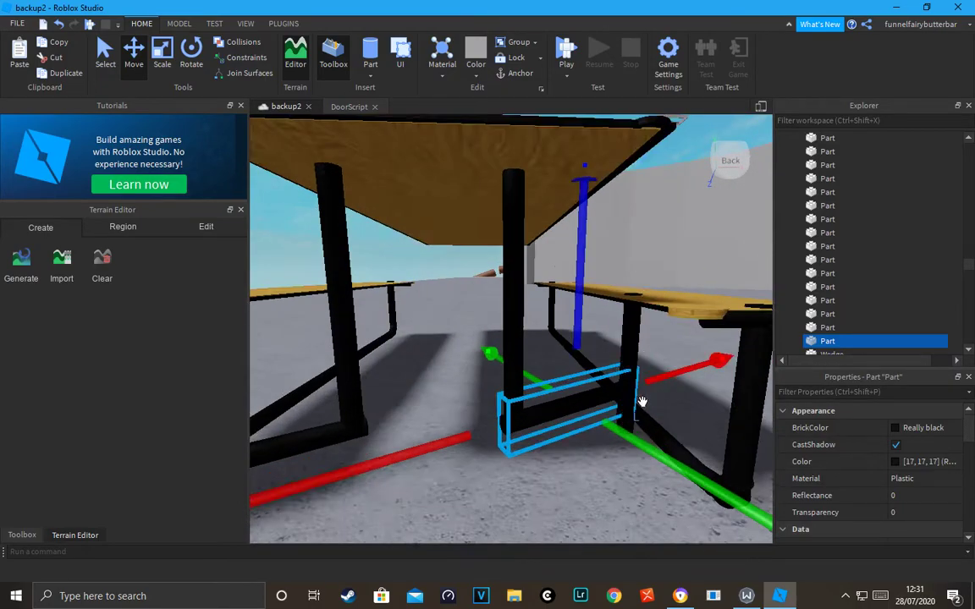
{"action": "right_click_drag", "start_coordinate": [618, 436], "coordinate": [642, 413]}
{"action": "scroll", "coordinate": [644, 411], "scroll_direction": "down", "scroll_amount": 3}
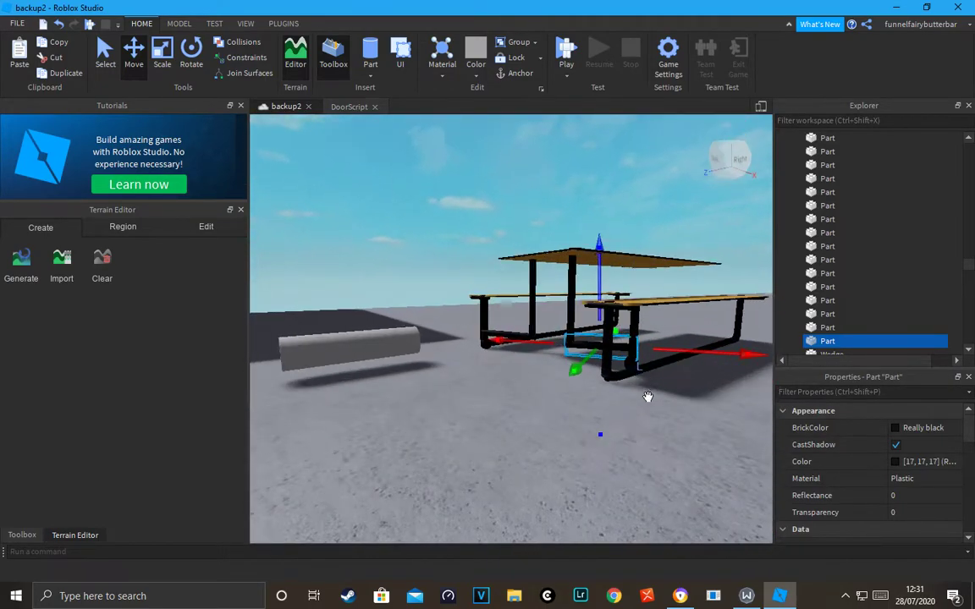
{"action": "scroll", "coordinate": [660, 374], "scroll_direction": "up", "scroll_amount": 1}
{"action": "left_click", "coordinate": [667, 331], "text": "ctrl"}
{"action": "right_click_drag", "start_coordinate": [666, 330], "coordinate": [661, 315]}
{"action": "scroll", "coordinate": [660, 315], "scroll_direction": "down", "scroll_amount": 1}
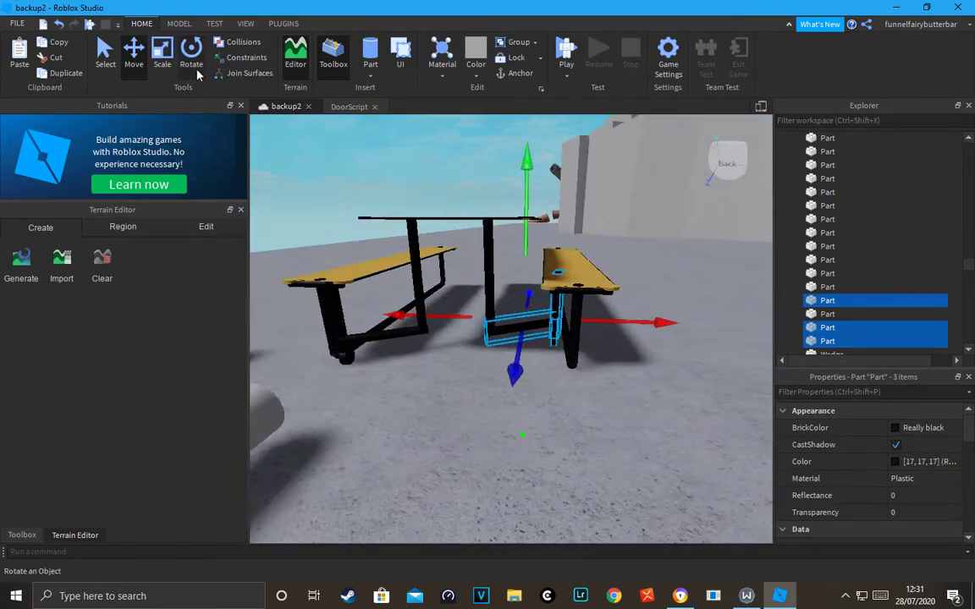
{"action": "left_click", "coordinate": [192, 55]}
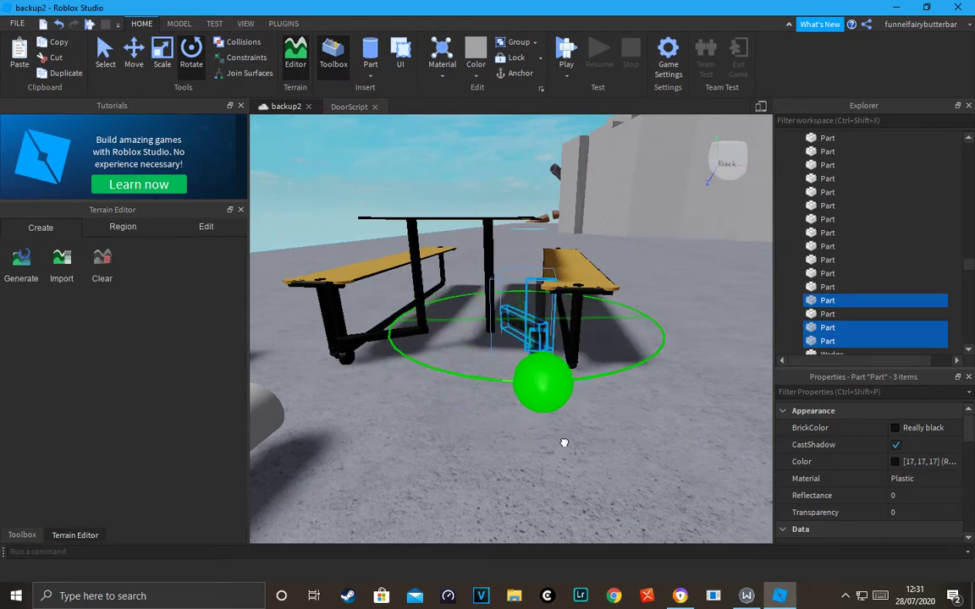
{"action": "right_click_drag", "start_coordinate": [597, 401], "coordinate": [611, 395]}
Step: Move the rotated bar and bench leg parts along the table's length towards its end, near the copied table leg
{"action": "left_click", "coordinate": [134, 56]}
{"action": "right_click_drag", "start_coordinate": [374, 157], "coordinate": [384, 167]}
{"action": "left_click_drag", "start_coordinate": [379, 258], "coordinate": [370, 265]}
{"action": "left_click_drag", "start_coordinate": [551, 377], "coordinate": [577, 507]}
{"action": "right_click_drag", "start_coordinate": [592, 480], "coordinate": [621, 482]}
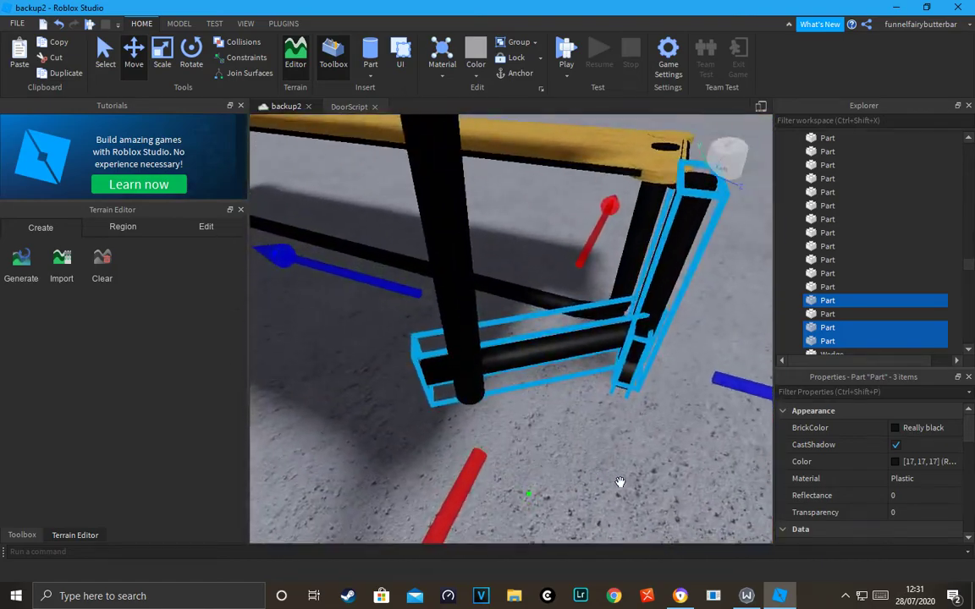
Step: Fine-tune the position of the bar and bench leg parts so the bar's inner end lines up beneath the table leg
{"action": "left_click_drag", "start_coordinate": [730, 378], "coordinate": [763, 390]}
{"action": "right_click_drag", "start_coordinate": [743, 384], "coordinate": [716, 344]}
{"action": "scroll", "coordinate": [717, 344], "scroll_direction": "down", "scroll_amount": 2}
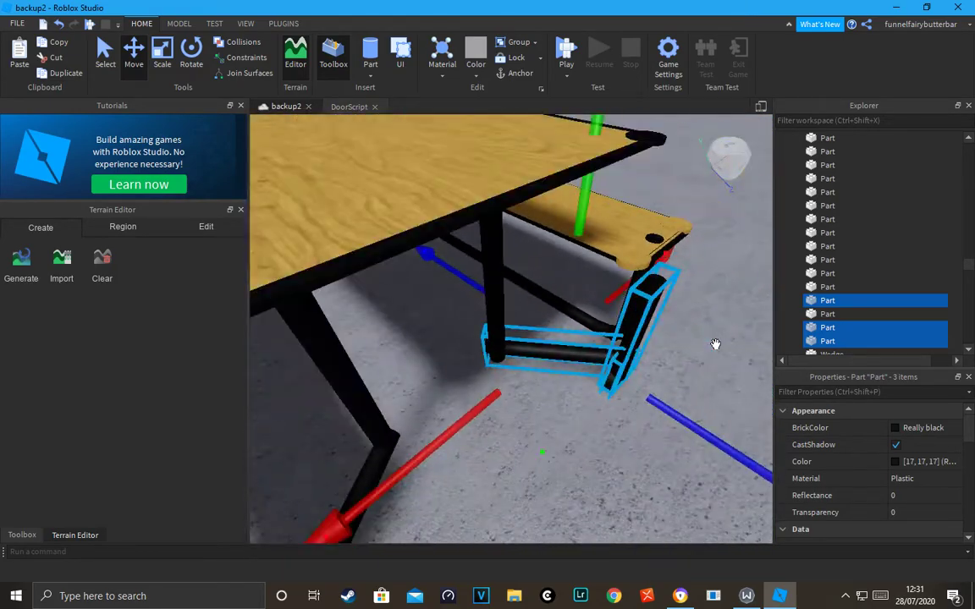
{"action": "scroll", "coordinate": [630, 294], "scroll_direction": "up", "scroll_amount": 1}
{"action": "right_click_drag", "start_coordinate": [630, 294], "coordinate": [653, 304]}
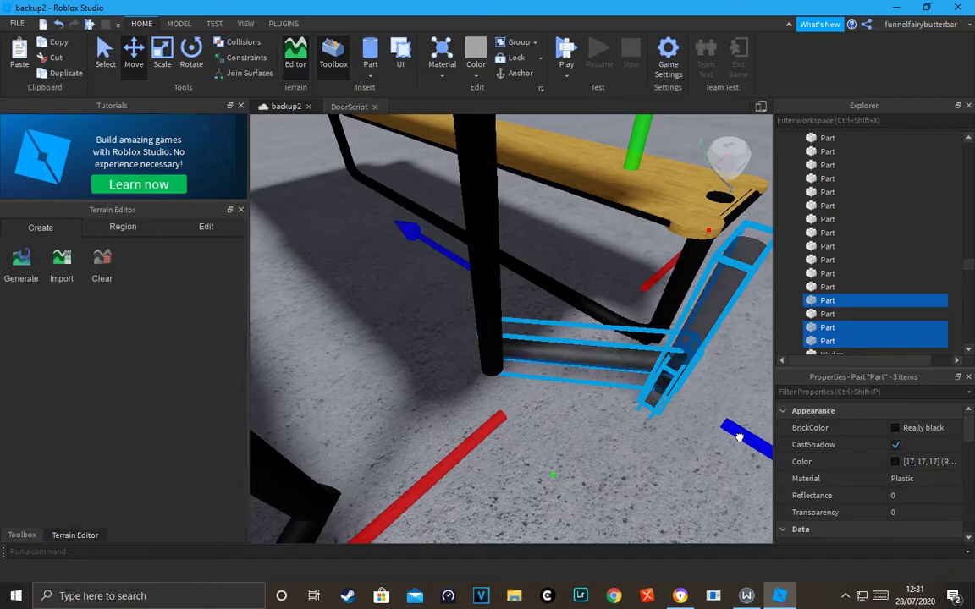
{"action": "left_click_drag", "start_coordinate": [739, 436], "coordinate": [757, 447]}
{"action": "left_click_drag", "start_coordinate": [508, 448], "coordinate": [498, 460]}
{"action": "right_click_drag", "start_coordinate": [495, 466], "coordinate": [516, 423]}
{"action": "scroll", "coordinate": [515, 423], "scroll_direction": "down", "scroll_amount": 2}
{"action": "scroll", "coordinate": [515, 423], "scroll_direction": "up", "scroll_amount": 2}
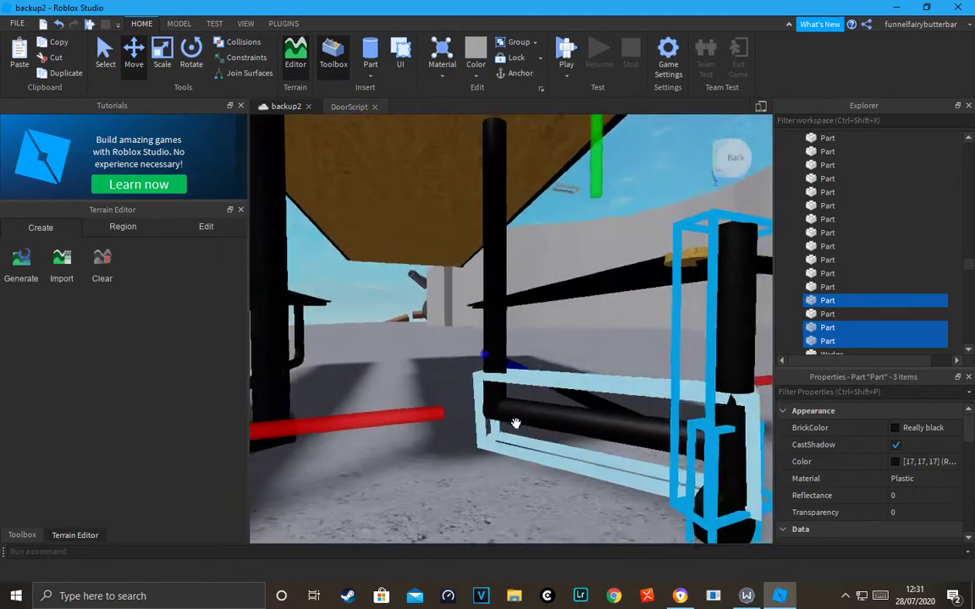
Step: Compare the bar and bench leg placement with the cafeteria table reference photo in the browser, and return to Roblox Studio to inspect the joint
{"action": "left_click", "coordinate": [680, 596]}
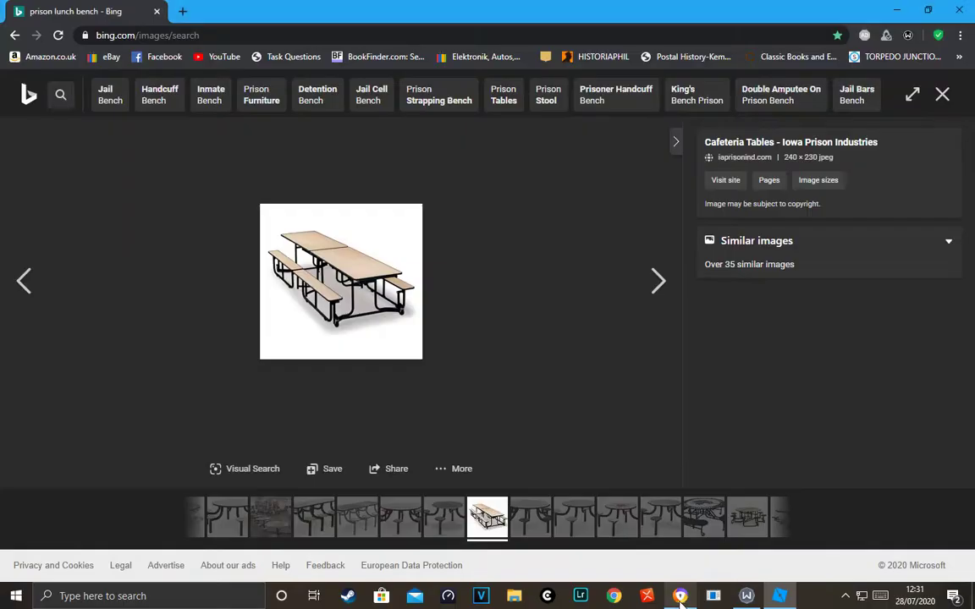
{"action": "left_click", "coordinate": [780, 596]}
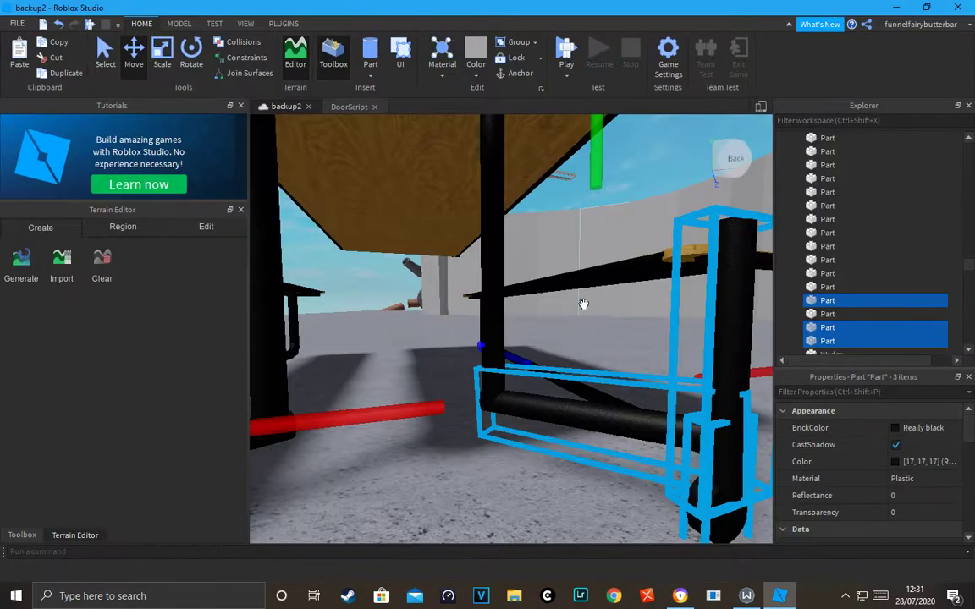
{"action": "scroll", "coordinate": [584, 304], "scroll_direction": "down", "scroll_amount": 5}
{"action": "left_click", "coordinate": [680, 596]}
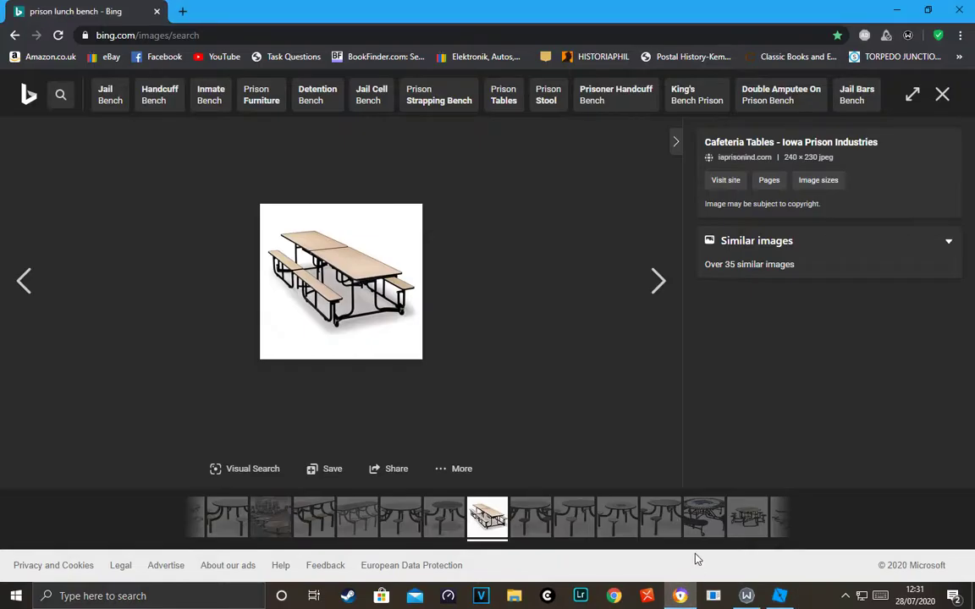
{"action": "left_click", "coordinate": [781, 598]}
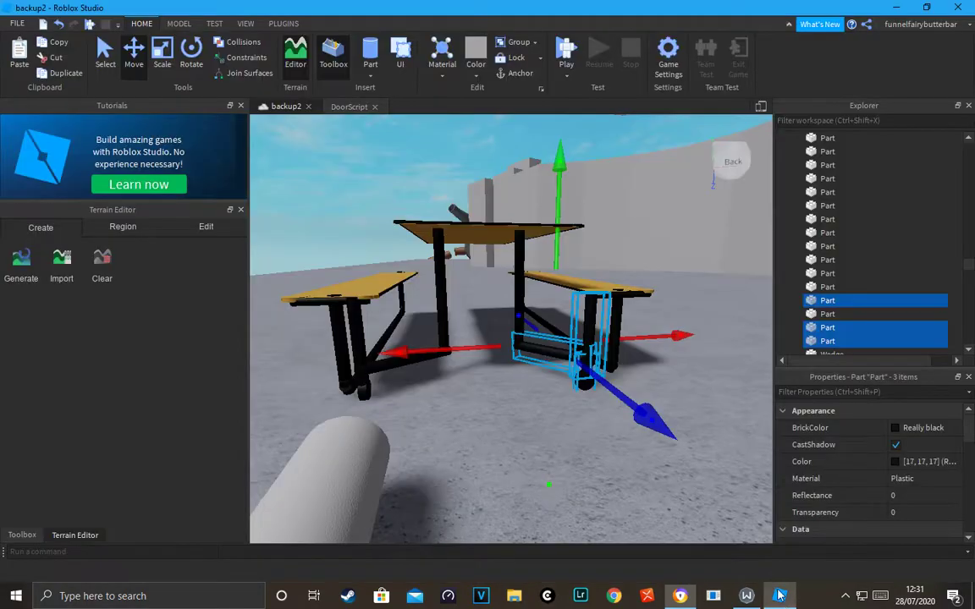
{"action": "scroll", "coordinate": [647, 377], "scroll_direction": "up", "scroll_amount": 5}
{"action": "scroll", "coordinate": [647, 377], "scroll_direction": "up", "scroll_amount": 5}
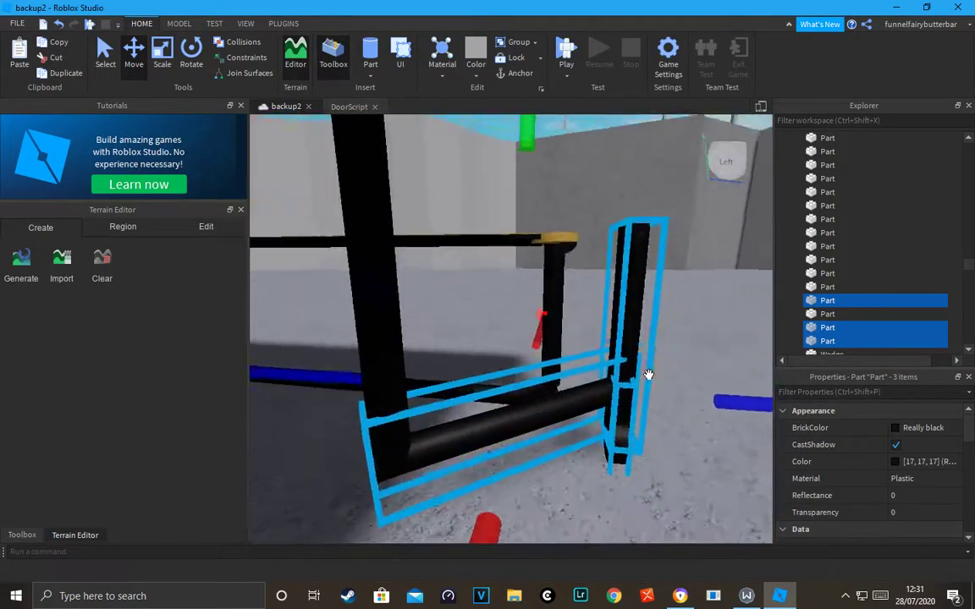
{"action": "scroll", "coordinate": [647, 377], "scroll_direction": "down", "scroll_amount": 5}
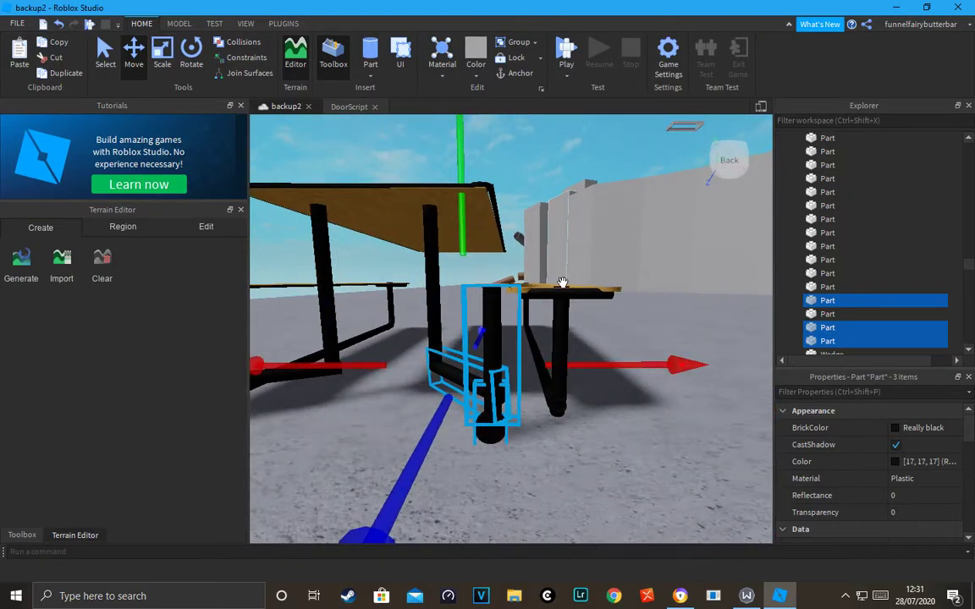
{"action": "right_click_drag", "start_coordinate": [563, 283], "coordinate": [590, 250]}
{"action": "scroll", "coordinate": [590, 250], "scroll_direction": "up", "scroll_amount": 3}
{"action": "scroll", "coordinate": [590, 250], "scroll_direction": "down", "scroll_amount": 3}
Step: Move the bar and bench leg parts outward under the bench's end and lower them slightly so the leg top stays below the seat
{"action": "left_click_drag", "start_coordinate": [617, 370], "coordinate": [670, 364]}
{"action": "right_click_drag", "start_coordinate": [671, 364], "coordinate": [683, 360]}
{"action": "left_click_drag", "start_coordinate": [676, 434], "coordinate": [614, 435]}
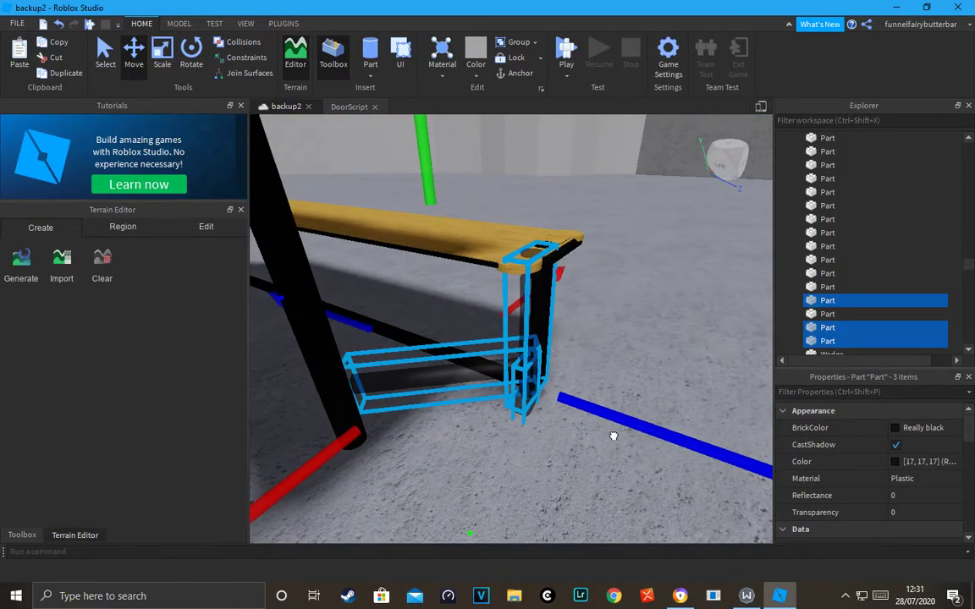
{"action": "left_click_drag", "start_coordinate": [410, 179], "coordinate": [406, 185]}
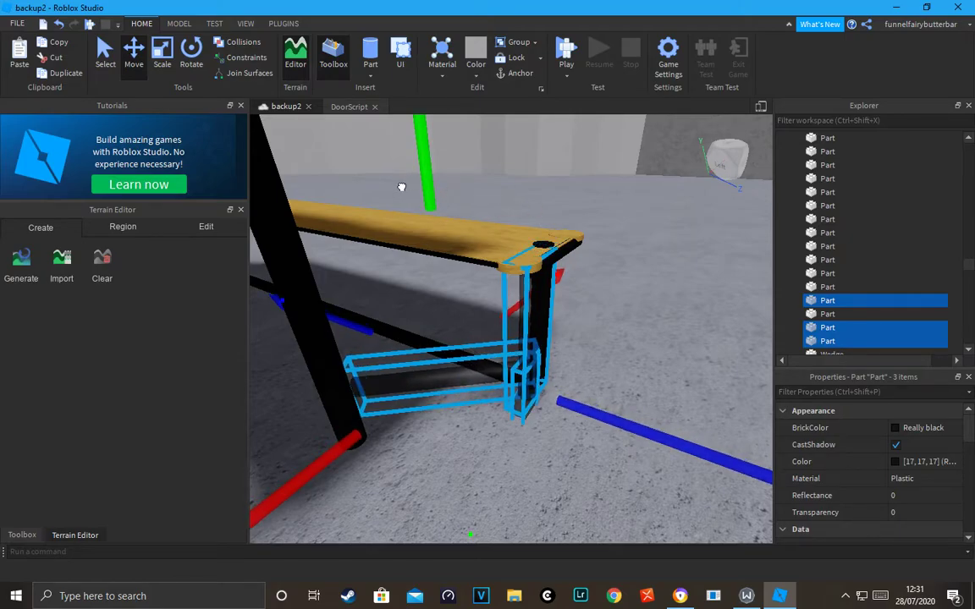
{"action": "right_click_drag", "start_coordinate": [400, 185], "coordinate": [421, 187]}
Step: Try to shift the bar and bench leg parts slightly inward, towards the copied table leg
{"action": "scroll", "coordinate": [420, 187], "scroll_direction": "down", "scroll_amount": 4}
{"action": "scroll", "coordinate": [421, 187], "scroll_direction": "up", "scroll_amount": 3}
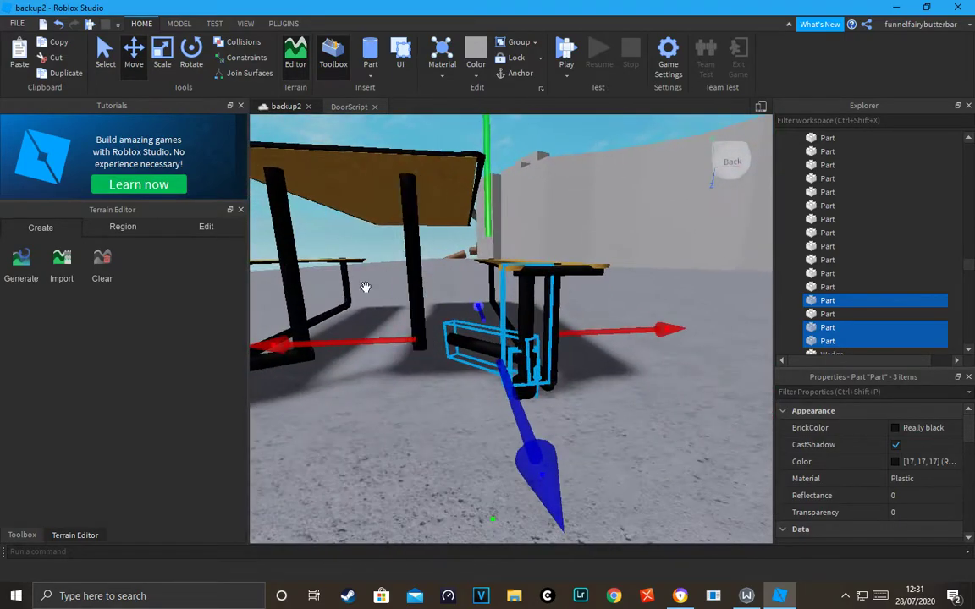
{"action": "right_click_drag", "start_coordinate": [432, 323], "coordinate": [453, 281]}
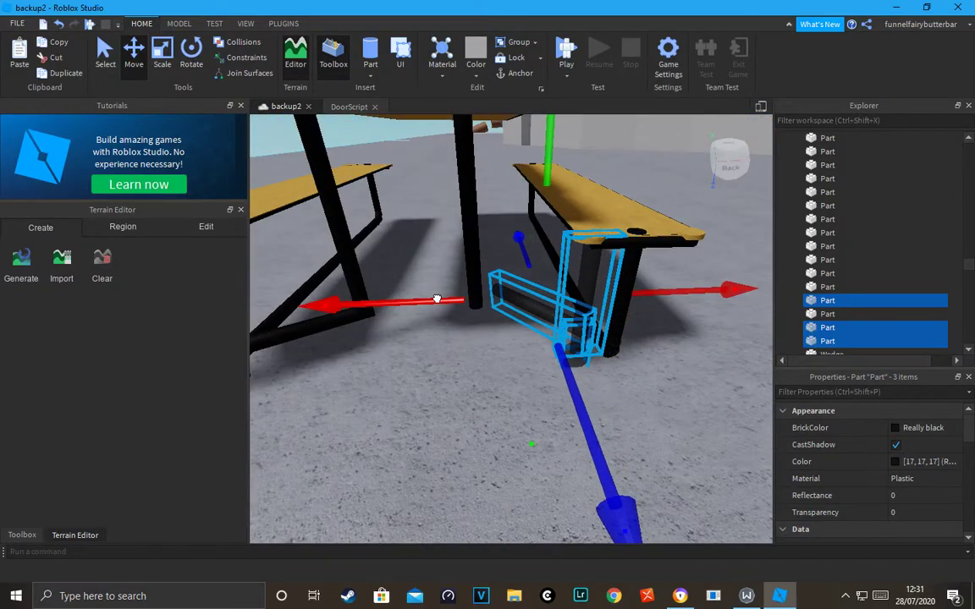
{"action": "scroll", "coordinate": [455, 262], "scroll_direction": "down", "scroll_amount": 4}
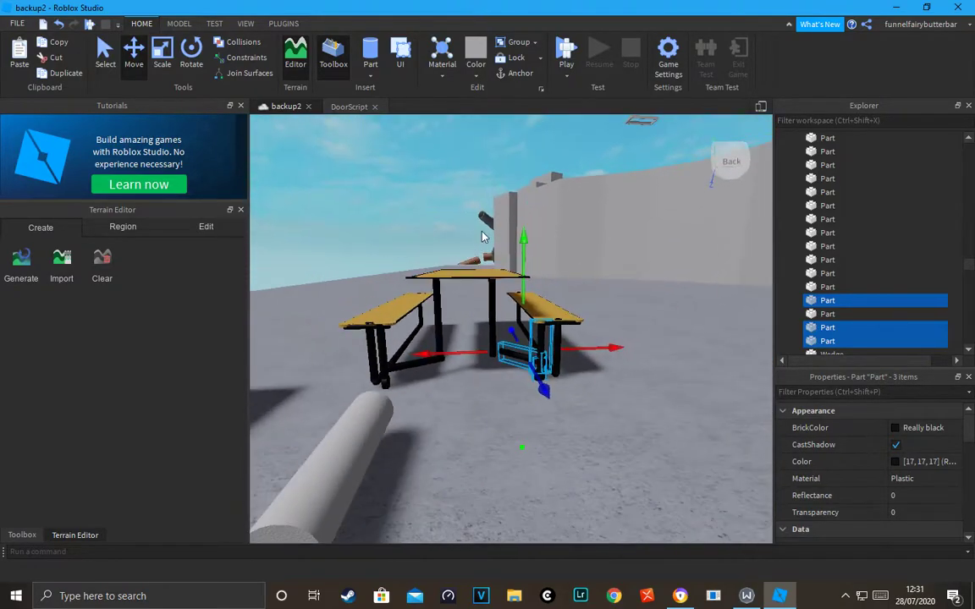
{"action": "scroll", "coordinate": [485, 222], "scroll_direction": "up", "scroll_amount": 5}
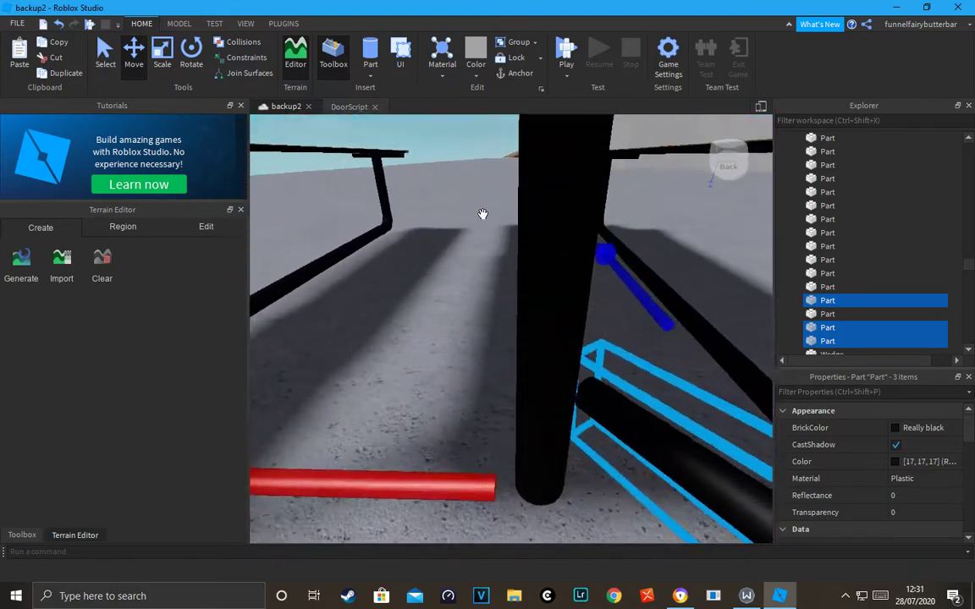
{"action": "scroll", "coordinate": [479, 398], "scroll_direction": "down", "scroll_amount": 4}
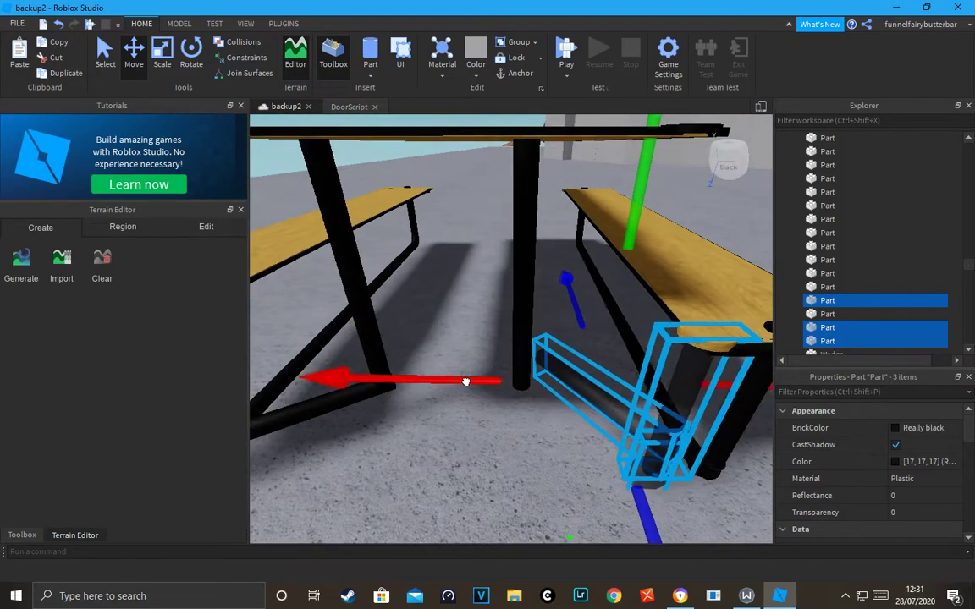
{"action": "left_click_drag", "start_coordinate": [474, 390], "coordinate": [471, 397]}
{"action": "mouse_move", "coordinate": [580, 356]}
{"action": "right_mouse_down"}
{"action": "mouse_move", "coordinate": [584, 342]}
{"action": "mouse_move", "coordinate": [588, 349]}
{"action": "right_mouse_up"}
{"action": "right_click_drag", "start_coordinate": [647, 489], "coordinate": [594, 350]}
{"action": "key", "text": "s"}
{"action": "key", "text": "w"}
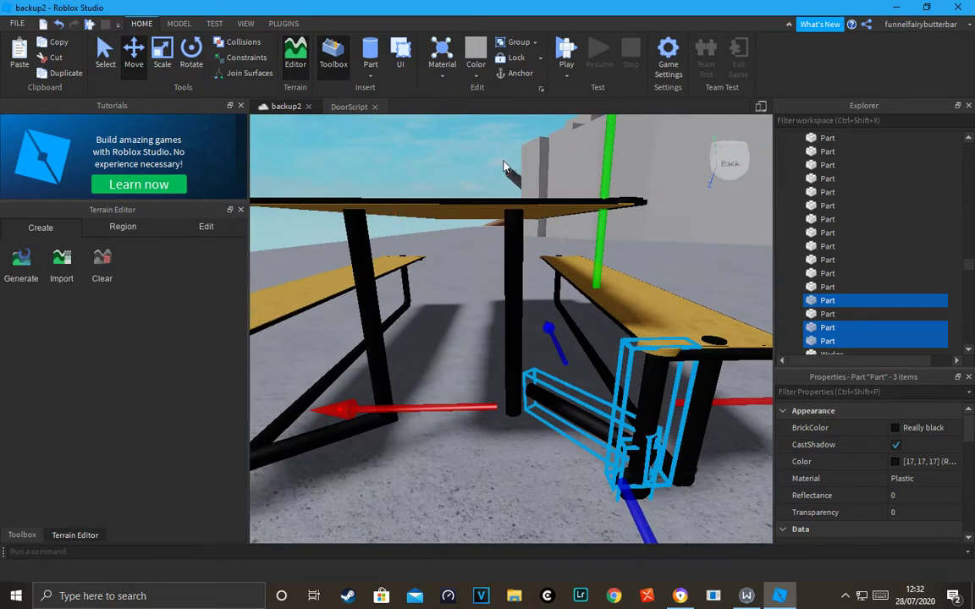
Step: Check the angled bar against the opposite side's frame and undo the last inward shift of the bar and bench leg parts
{"action": "scroll", "coordinate": [506, 167], "scroll_direction": "down", "scroll_amount": 1}
{"action": "left_click", "coordinate": [507, 166]}
{"action": "scroll", "coordinate": [559, 386], "scroll_direction": "up", "scroll_amount": 1}
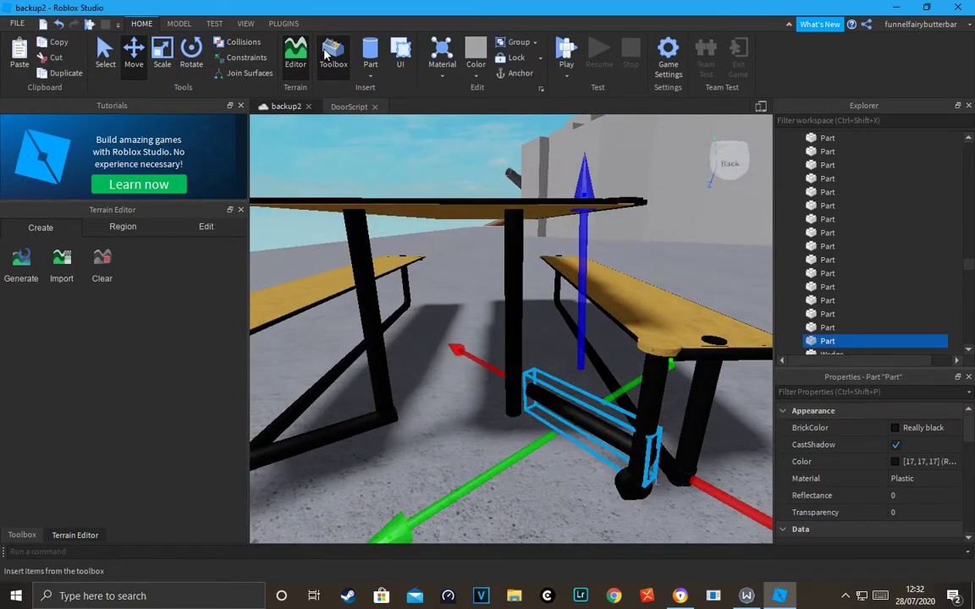
{"action": "right_click_drag", "start_coordinate": [573, 204], "coordinate": [576, 208]}
{"action": "key", "text": "s"}
{"action": "key", "text": "a"}
{"action": "key", "text": "w"}
{"action": "key", "text": "d"}
{"action": "key", "text": "a"}
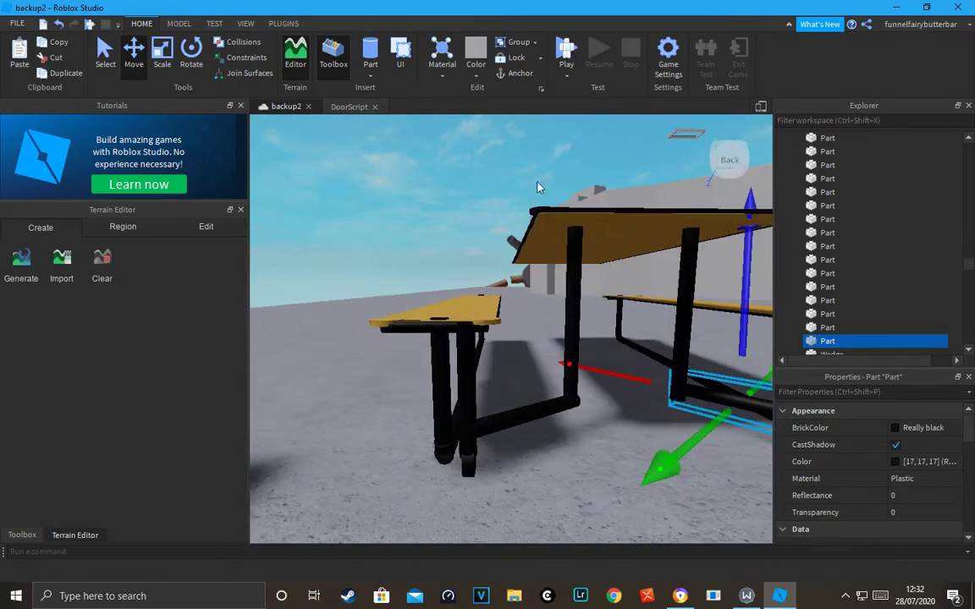
{"action": "key", "text": "d"}
{"action": "left_click", "coordinate": [61, 27]}
{"action": "right_click_drag", "start_coordinate": [488, 218], "coordinate": [488, 218]}
{"action": "key", "text": "d"}
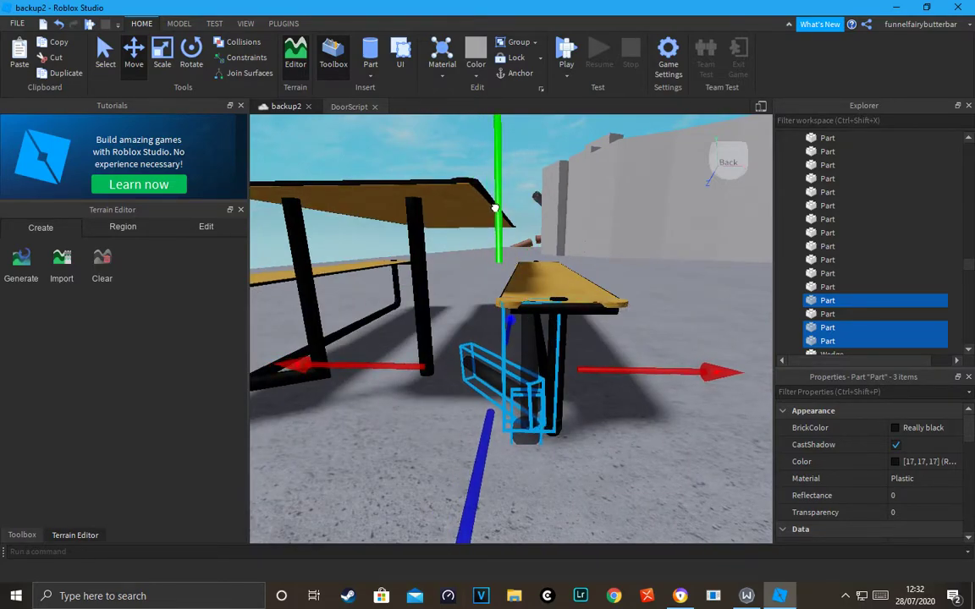
Step: Rotate the short foot part at the base of the bench leg on the mirrored side
{"action": "key", "text": "a"}
{"action": "key", "text": "s"}
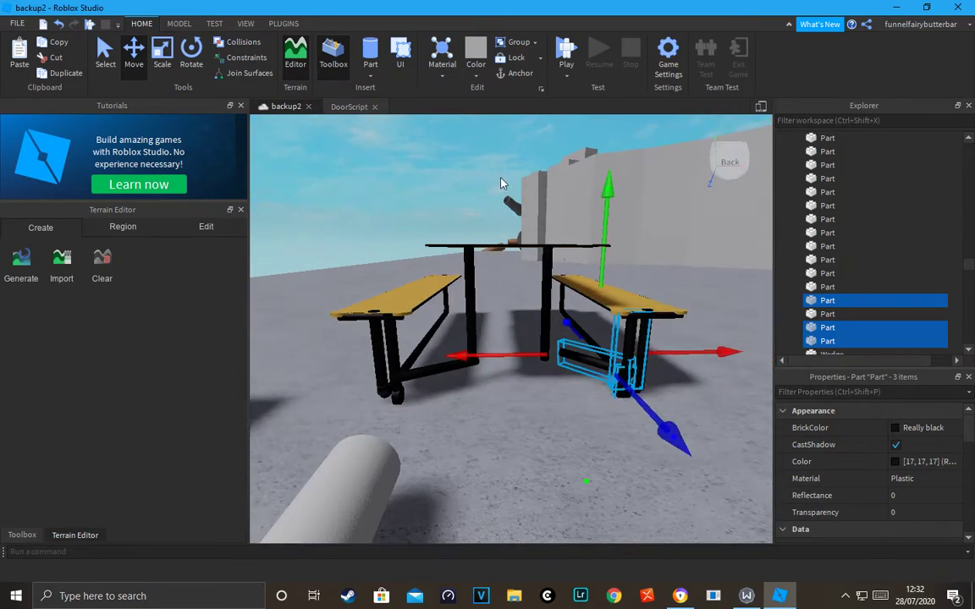
{"action": "left_click", "coordinate": [464, 158]}
{"action": "key", "text": "d"}
{"action": "key", "text": "w"}
{"action": "left_click", "coordinate": [511, 432]}
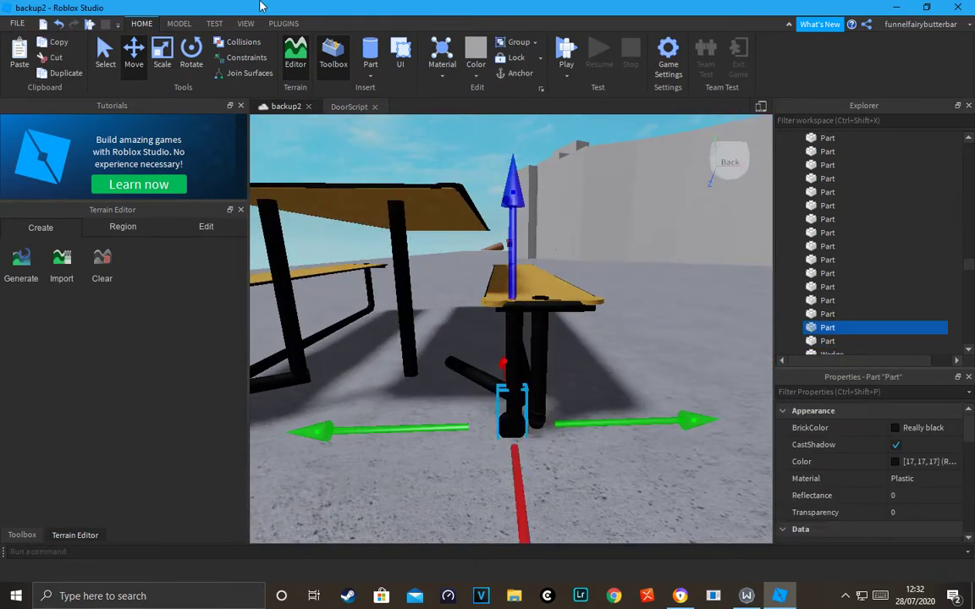
{"action": "key", "text": "ctrl+4"}
{"action": "left_click_drag", "start_coordinate": [685, 434], "coordinate": [543, 507]}
Step: Rotate the lower angled bar between the mirrored table leg and the bench leg about the vertical axis
{"action": "key", "text": "s"}
{"action": "left_click", "coordinate": [496, 198]}
{"action": "key", "text": "w"}
{"action": "right_click_drag", "start_coordinate": [496, 198], "coordinate": [512, 327]}
{"action": "left_click", "coordinate": [540, 364]}
{"action": "key", "text": "a"}
{"action": "right_click_drag", "start_coordinate": [542, 361], "coordinate": [565, 350]}
{"action": "scroll", "coordinate": [627, 276], "scroll_direction": "down", "scroll_amount": 2}
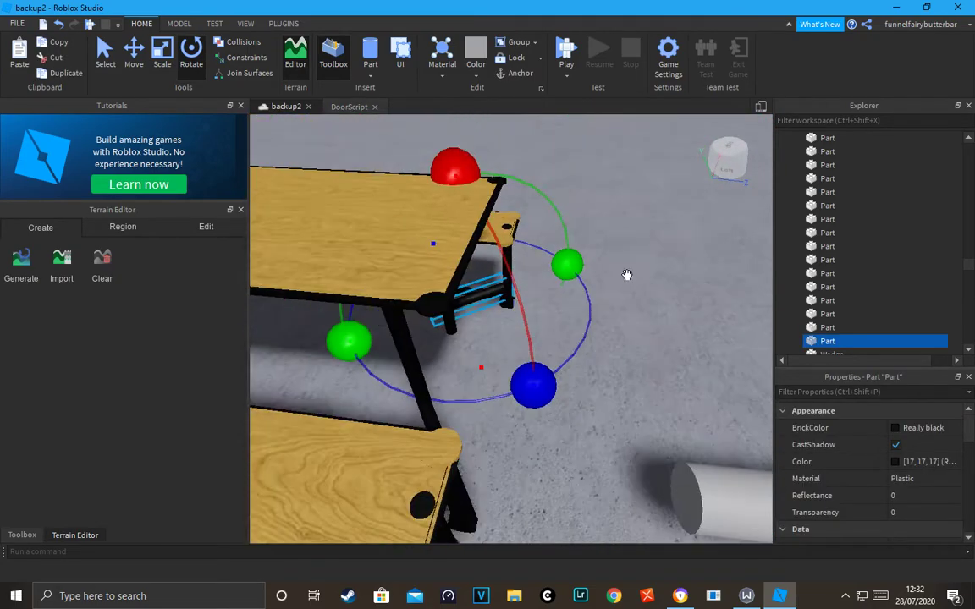
{"action": "scroll", "coordinate": [575, 264], "scroll_direction": "up", "scroll_amount": 2}
{"action": "left_click_drag", "start_coordinate": [542, 430], "coordinate": [643, 417]}
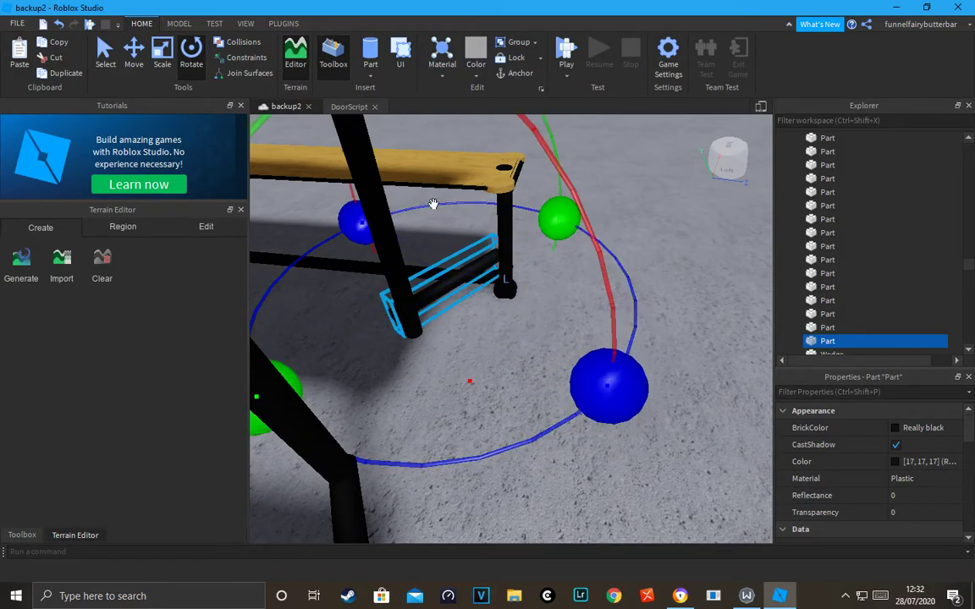
Step: Turn the lower angled bar further so its outer end swings in against the bench leg
{"action": "left_click", "coordinate": [135, 52]}
{"action": "right_click_drag", "start_coordinate": [557, 337], "coordinate": [541, 327]}
{"action": "scroll", "coordinate": [542, 327], "scroll_direction": "up", "scroll_amount": 3}
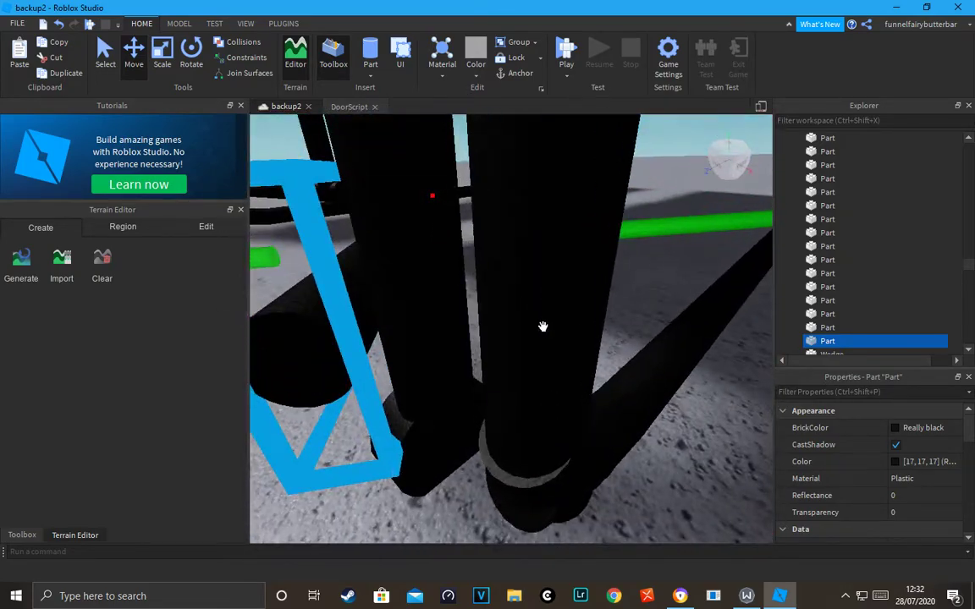
{"action": "scroll", "coordinate": [542, 327], "scroll_direction": "down", "scroll_amount": 3}
{"action": "left_click", "coordinate": [192, 58]}
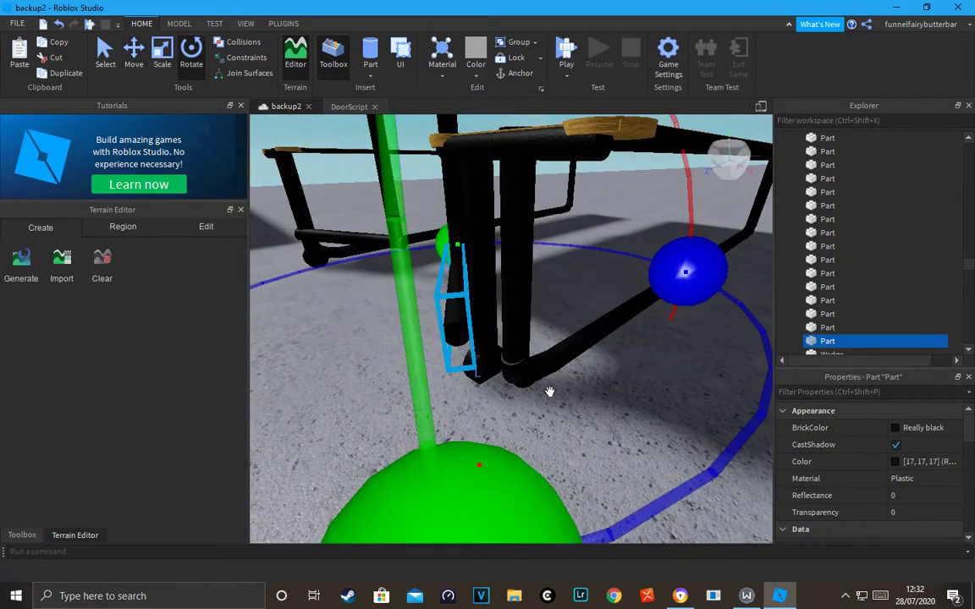
{"action": "mouse_move", "coordinate": [682, 271]}
{"action": "left_mouse_down"}
{"action": "mouse_move", "coordinate": [622, 252]}
{"action": "mouse_move", "coordinate": [687, 256]}
{"action": "left_mouse_up"}
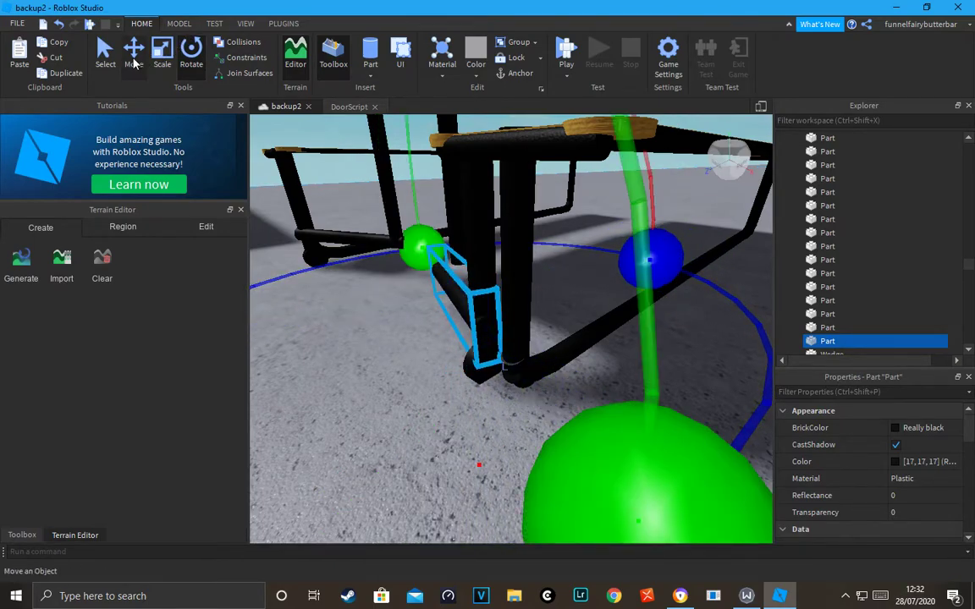
Step: Nudge the rotated angled bar sideways so its ends line up with the table leg and bench leg
{"action": "left_click", "coordinate": [134, 63]}
{"action": "right_click_drag", "start_coordinate": [454, 203], "coordinate": [452, 200]}
{"action": "left_click_drag", "start_coordinate": [473, 272], "coordinate": [476, 274]}
{"action": "scroll", "coordinate": [470, 237], "scroll_direction": "up", "scroll_amount": 3}
{"action": "right_click_drag", "start_coordinate": [470, 237], "coordinate": [420, 222]}
{"action": "scroll", "coordinate": [451, 237], "scroll_direction": "down", "scroll_amount": 3}
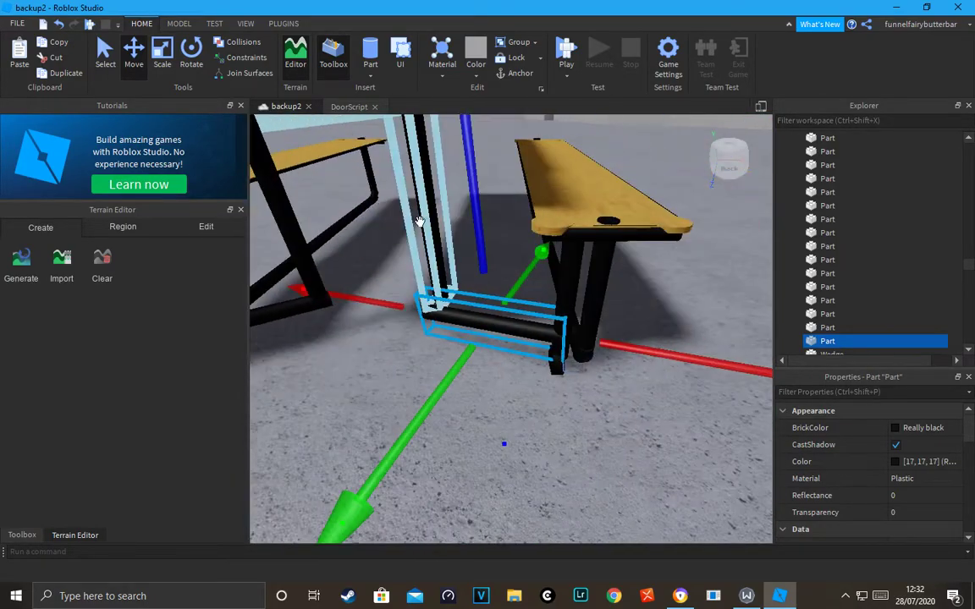
Step: Fine-tune the angled bar's rotation and shift it slightly so its outer end sits against the bench leg
{"action": "scroll", "coordinate": [420, 222], "scroll_direction": "up", "scroll_amount": 3}
{"action": "left_click", "coordinate": [186, 69]}
{"action": "left_click_drag", "start_coordinate": [560, 210], "coordinate": [598, 241]}
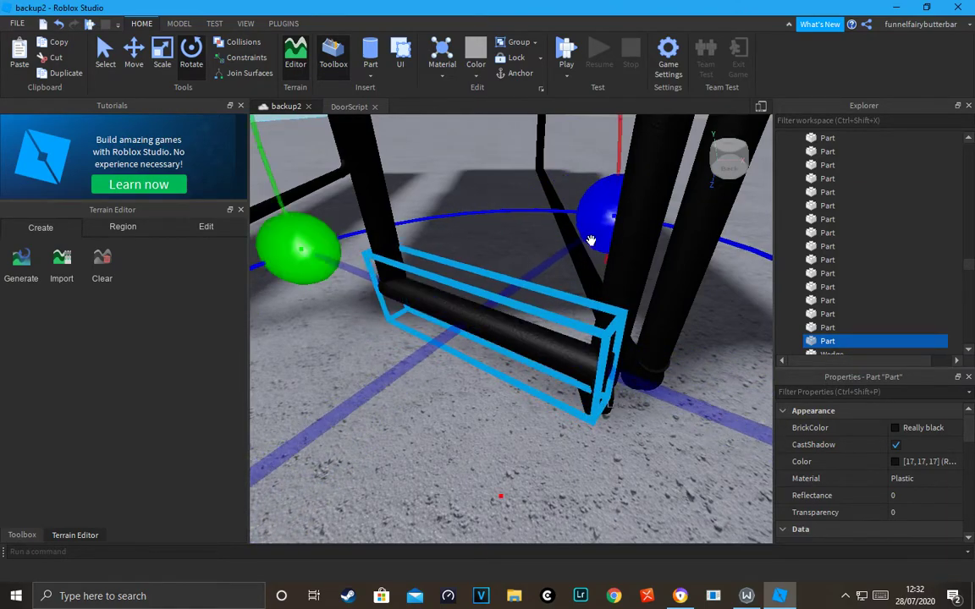
{"action": "left_click", "coordinate": [134, 57]}
{"action": "right_click_drag", "start_coordinate": [569, 245], "coordinate": [568, 245]}
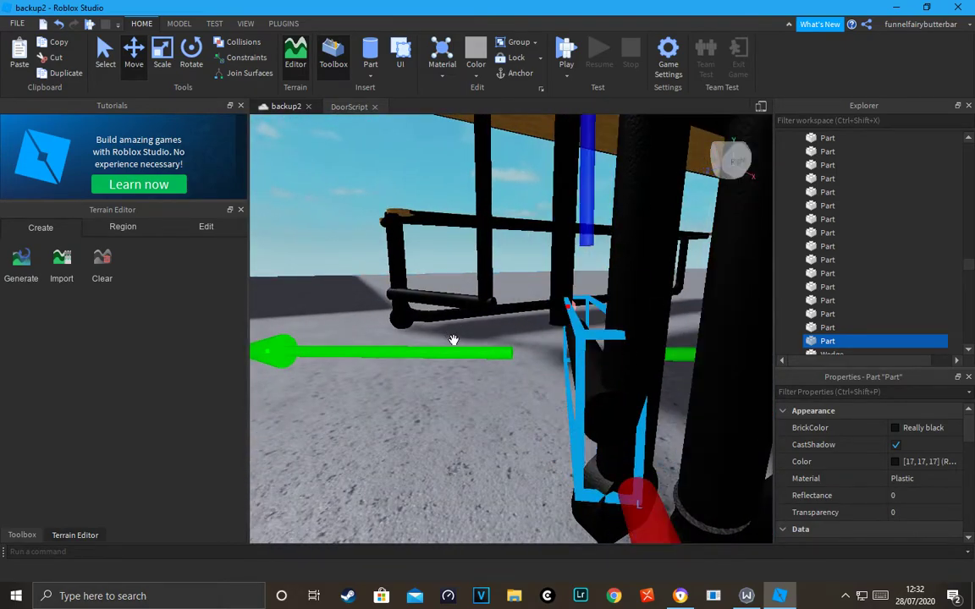
{"action": "left_click_drag", "start_coordinate": [454, 341], "coordinate": [467, 350]}
Step: Slide the mirrored table leg along the table's length until its foot lines up with the angled bar's inner end
{"action": "right_click_drag", "start_coordinate": [482, 335], "coordinate": [477, 308]}
{"action": "scroll", "coordinate": [483, 335], "scroll_direction": "down", "scroll_amount": 3}
{"action": "scroll", "coordinate": [483, 335], "scroll_direction": "up", "scroll_amount": 4}
{"action": "left_click", "coordinate": [457, 255]}
{"action": "scroll", "coordinate": [457, 253], "scroll_direction": "down", "scroll_amount": 4}
{"action": "right_click_drag", "start_coordinate": [457, 254], "coordinate": [465, 227]}
{"action": "scroll", "coordinate": [465, 226], "scroll_direction": "down", "scroll_amount": 3}
{"action": "scroll", "coordinate": [559, 241], "scroll_direction": "up", "scroll_amount": 2}
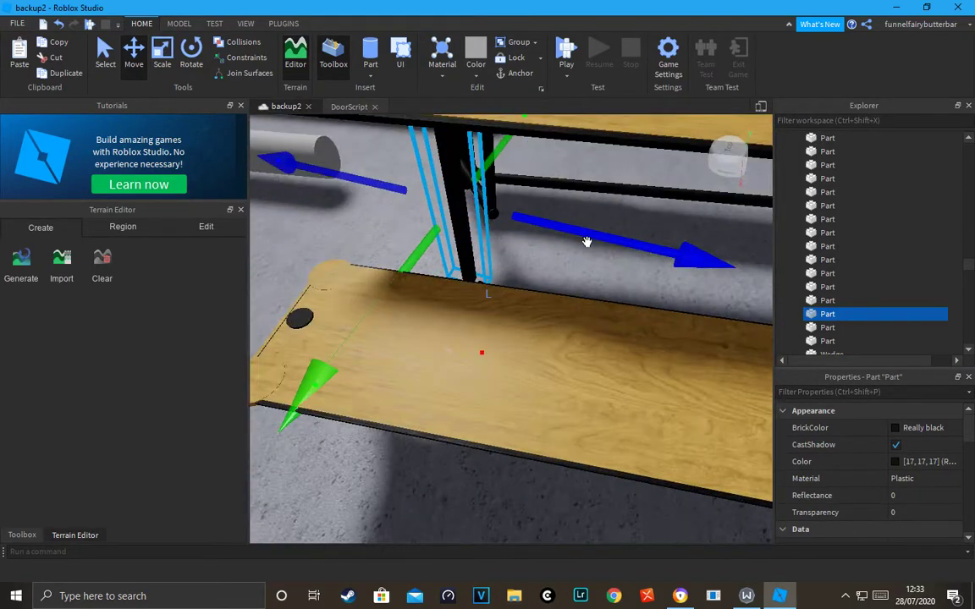
{"action": "left_click_drag", "start_coordinate": [586, 241], "coordinate": [598, 246]}
{"action": "right_click_drag", "start_coordinate": [604, 237], "coordinate": [602, 237]}
{"action": "scroll", "coordinate": [645, 226], "scroll_direction": "down", "scroll_amount": 3}
{"action": "scroll", "coordinate": [654, 294], "scroll_direction": "up", "scroll_amount": 3}
{"action": "left_click_drag", "start_coordinate": [688, 213], "coordinate": [687, 212]}
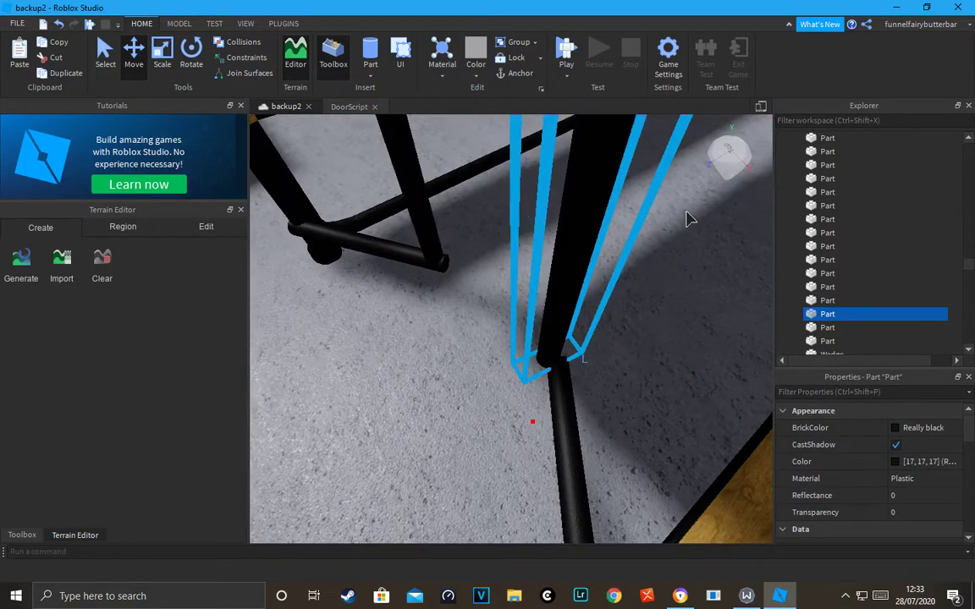
Step: Make a final small shift of the mirrored table leg to seat it over the angled bar's inner end
{"action": "left_click", "coordinate": [687, 223]}
{"action": "left_click", "coordinate": [579, 213]}
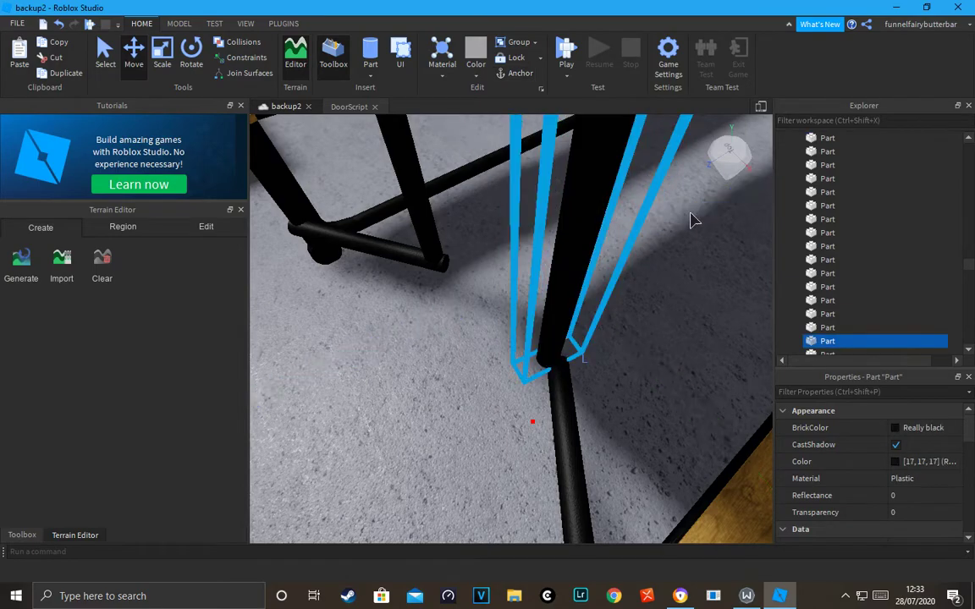
{"action": "mouse_move", "coordinate": [692, 218]}
{"action": "left_mouse_down"}
{"action": "mouse_move", "coordinate": [616, 218]}
{"action": "mouse_move", "coordinate": [676, 225]}
{"action": "left_mouse_up"}
{"action": "right_click_drag", "start_coordinate": [676, 224], "coordinate": [668, 256]}
{"action": "scroll", "coordinate": [668, 257], "scroll_direction": "down", "scroll_amount": 6}
{"action": "scroll", "coordinate": [668, 256], "scroll_direction": "up", "scroll_amount": 3}
{"action": "scroll", "coordinate": [668, 256], "scroll_direction": "down", "scroll_amount": 4}
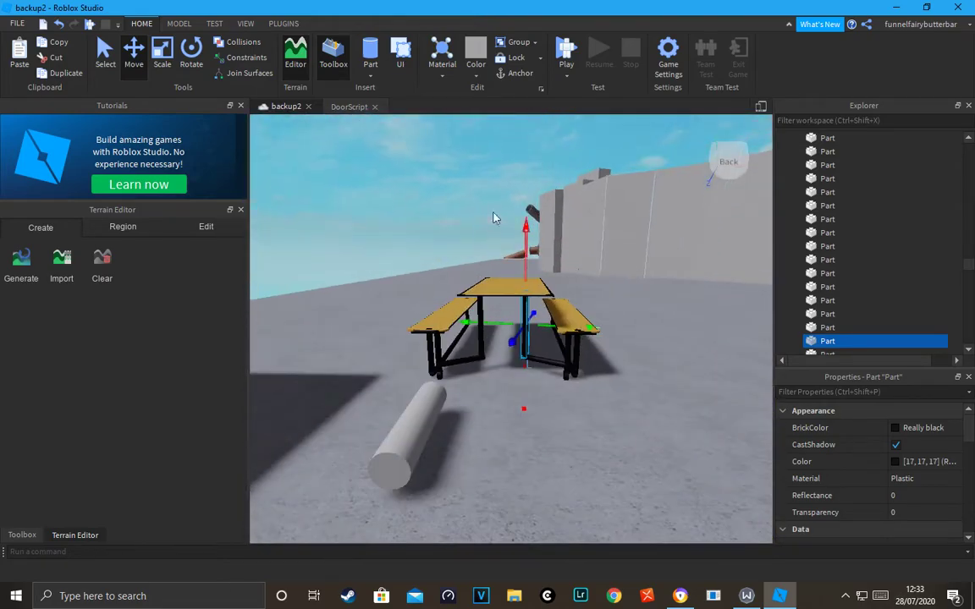
Step: Lengthen the lower angled bar at its inner end so it extends under the mirrored table leg
{"action": "left_click", "coordinate": [508, 217]}
{"action": "scroll", "coordinate": [519, 207], "scroll_direction": "up", "scroll_amount": 5}
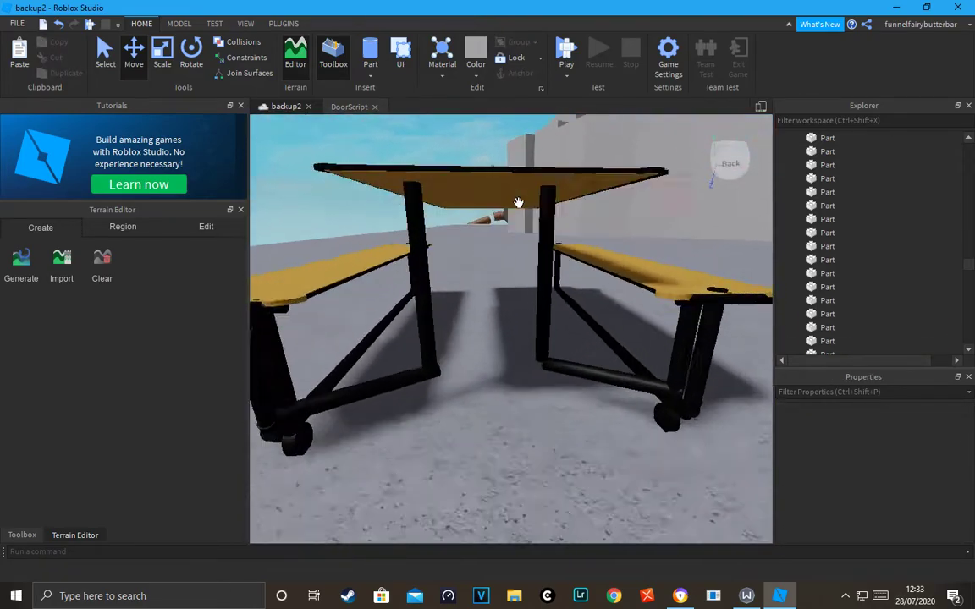
{"action": "scroll", "coordinate": [583, 374], "scroll_direction": "up", "scroll_amount": 3}
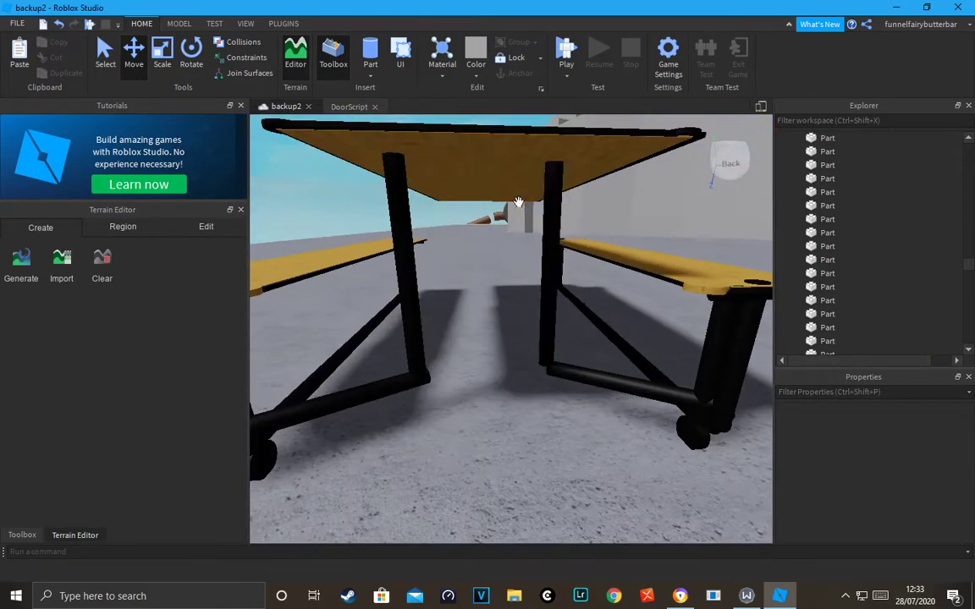
{"action": "left_click", "coordinate": [584, 376]}
{"action": "scroll", "coordinate": [509, 250], "scroll_direction": "up", "scroll_amount": 3}
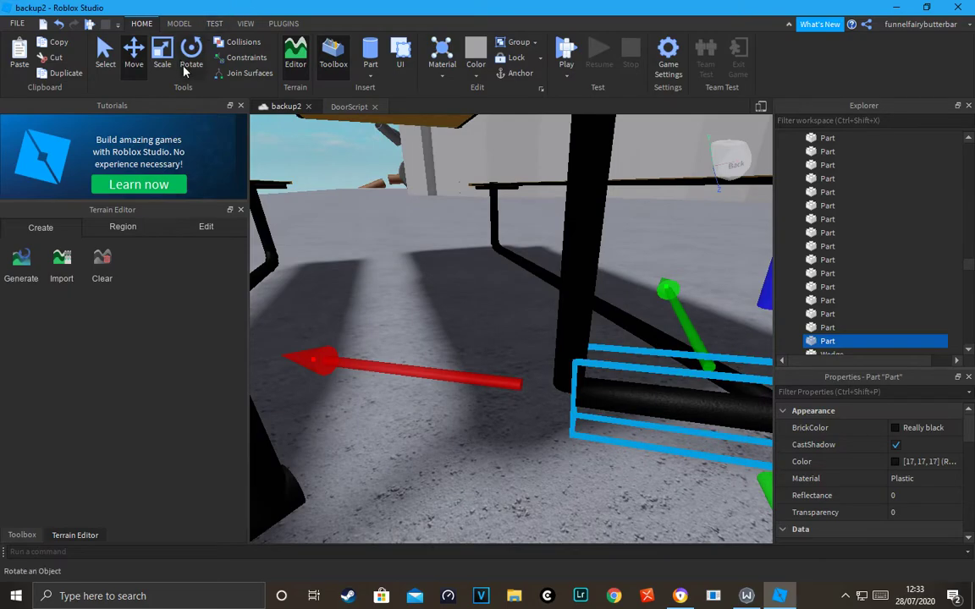
{"action": "left_click", "coordinate": [162, 52]}
{"action": "left_click_drag", "start_coordinate": [413, 353], "coordinate": [401, 354]}
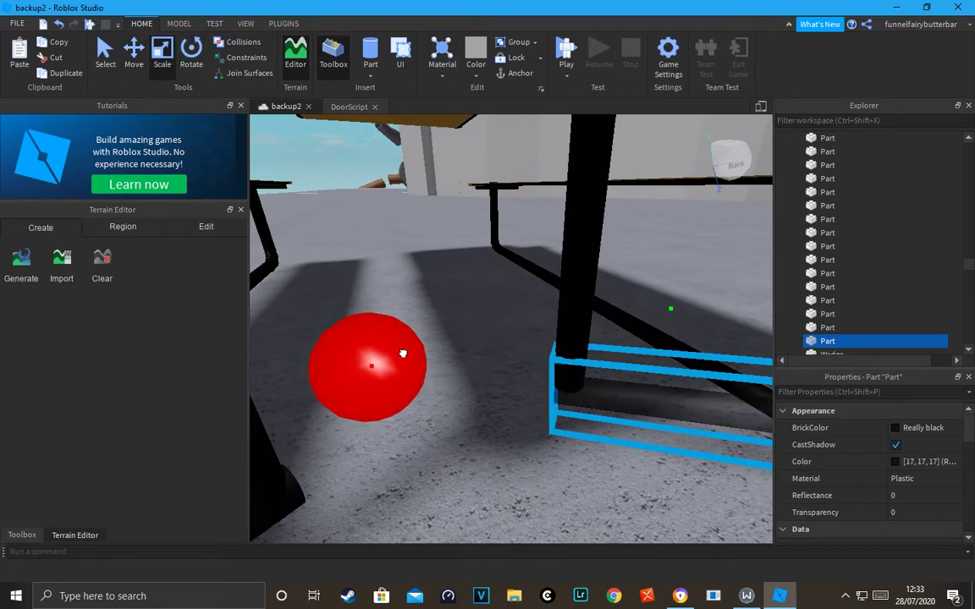
{"action": "scroll", "coordinate": [465, 335], "scroll_direction": "down", "scroll_amount": 5}
{"action": "left_click", "coordinate": [468, 224]}
Step: Inspect the opposite frame's joint and foot, and compare the table with the cafeteria reference photo in the browser before returning to Roblox Studio
{"action": "scroll", "coordinate": [468, 219], "scroll_direction": "up", "scroll_amount": 5}
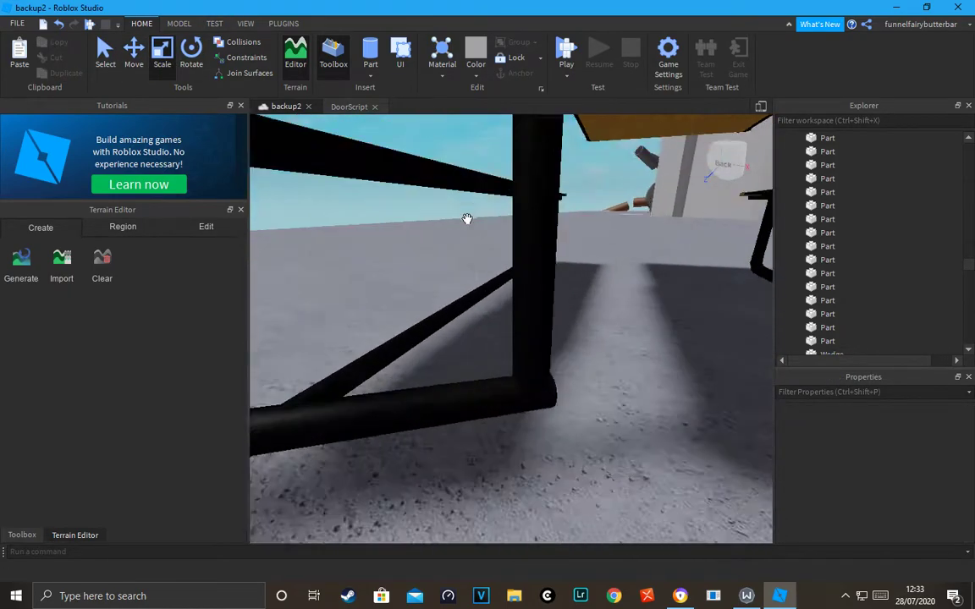
{"action": "scroll", "coordinate": [574, 356], "scroll_direction": "down", "scroll_amount": 5}
{"action": "right_click_drag", "start_coordinate": [557, 377], "coordinate": [558, 378]}
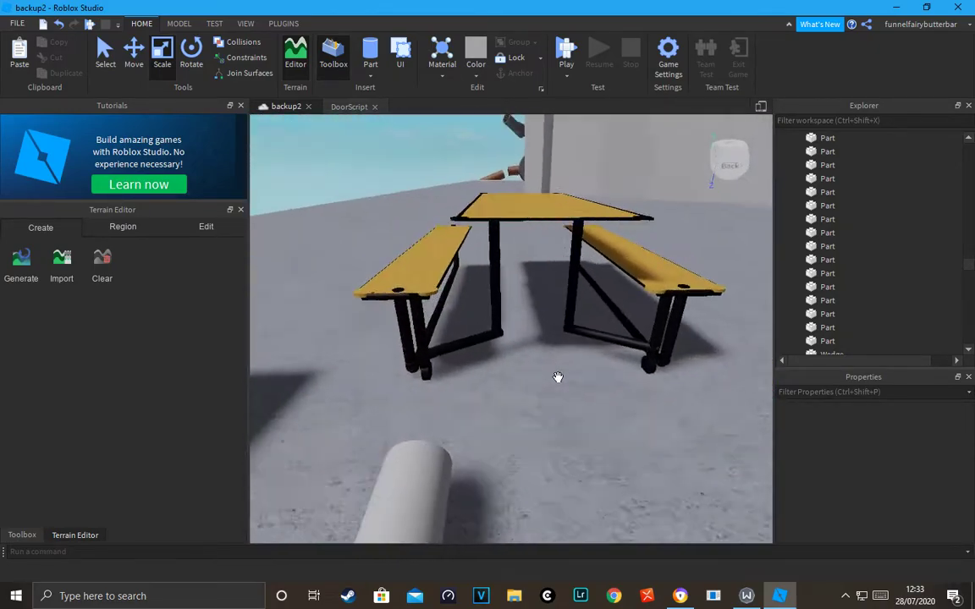
{"action": "scroll", "coordinate": [434, 399], "scroll_direction": "up", "scroll_amount": 3}
{"action": "left_click", "coordinate": [420, 385]}
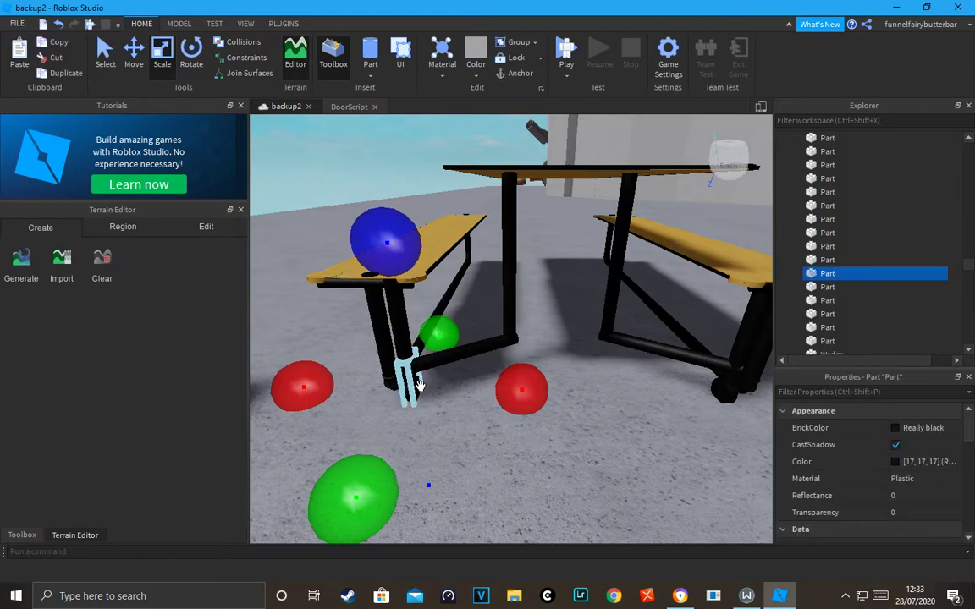
{"action": "scroll", "coordinate": [507, 296], "scroll_direction": "down", "scroll_amount": 4}
{"action": "left_click", "coordinate": [415, 164]}
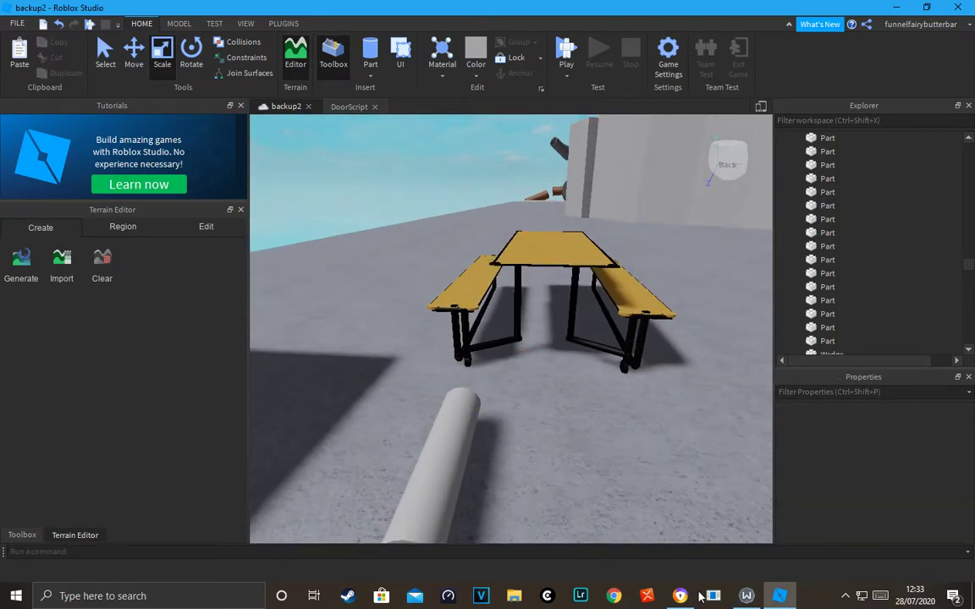
{"action": "left_click", "coordinate": [682, 597]}
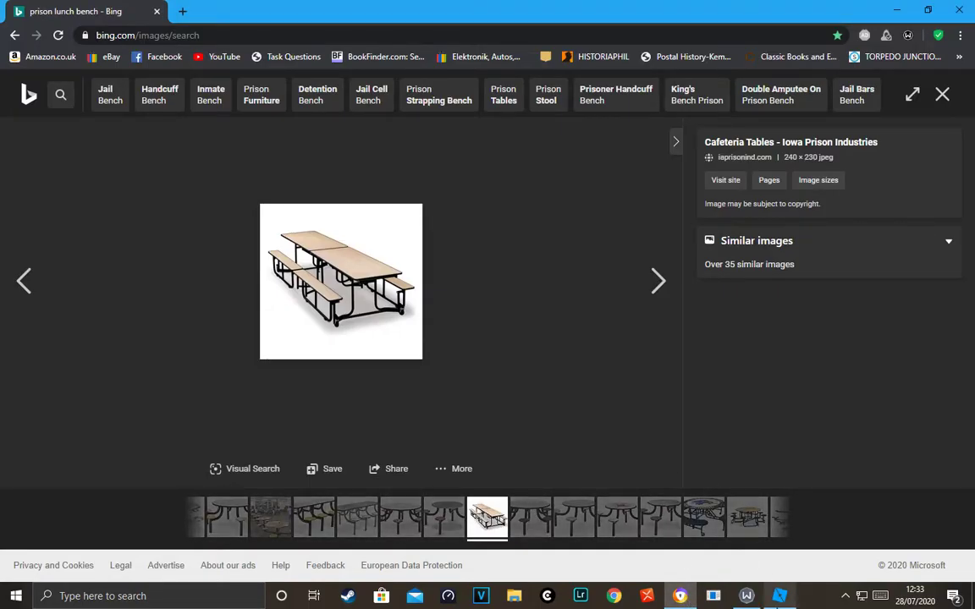
{"action": "left_click", "coordinate": [780, 598]}
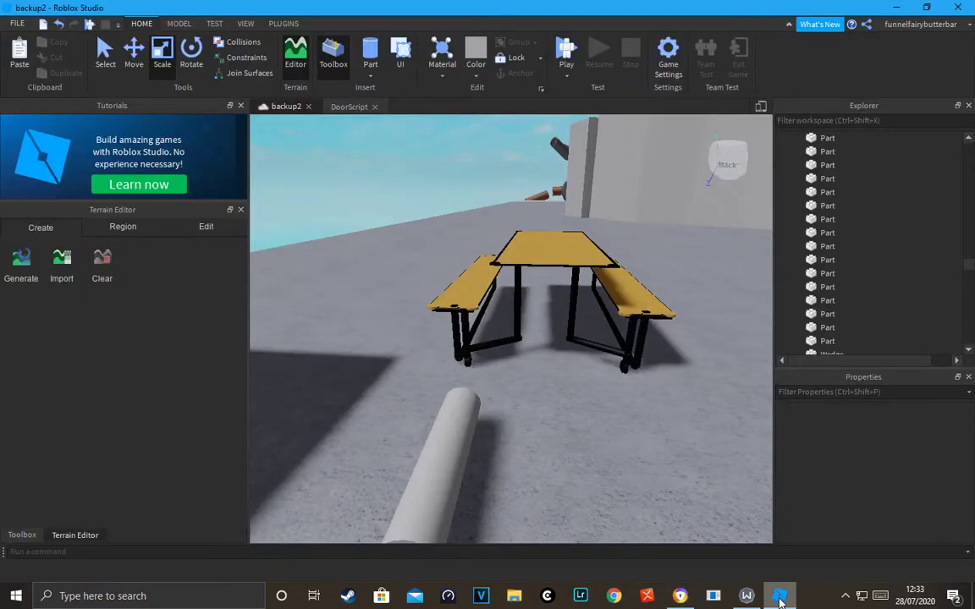
{"action": "mouse_move", "coordinate": [683, 596]}
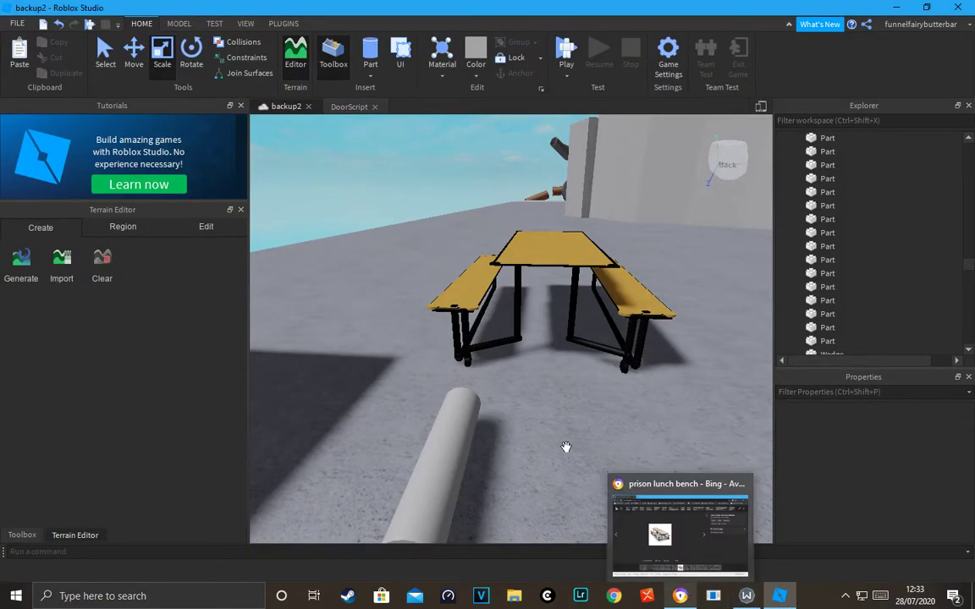
Step: Copy the original side's table leg and place the copy upright on the angled bar between that leg and the bench
{"action": "scroll", "coordinate": [521, 366], "scroll_direction": "up", "scroll_amount": 5}
{"action": "left_click", "coordinate": [503, 360]}
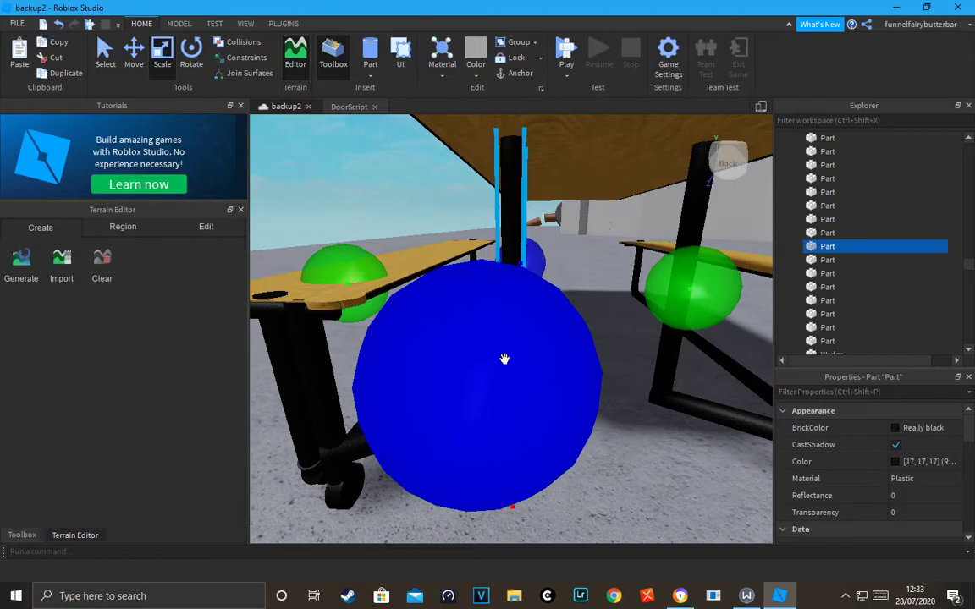
{"action": "key", "text": "ctrl+v"}
{"action": "left_click", "coordinate": [131, 63]}
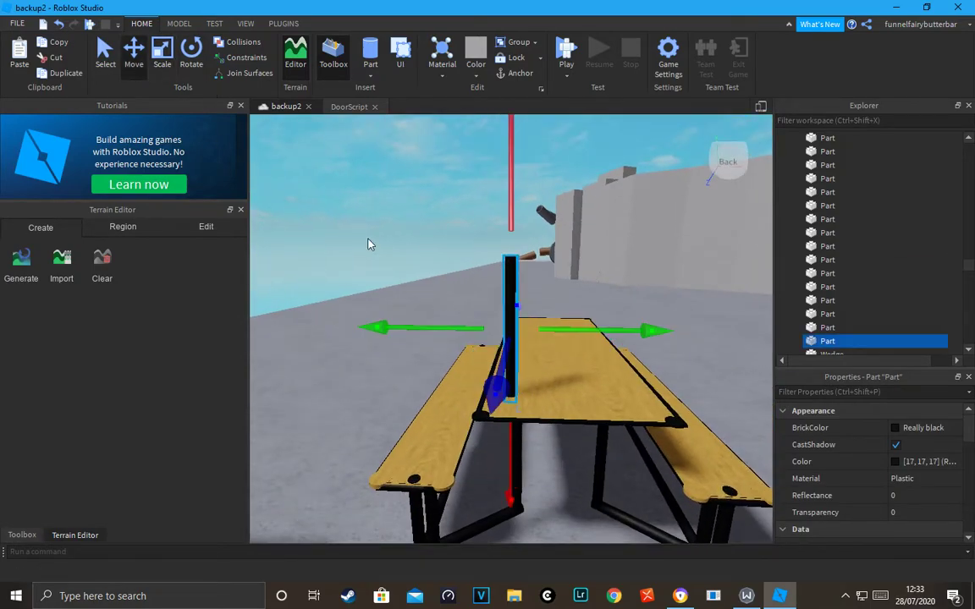
{"action": "left_click_drag", "start_coordinate": [437, 334], "coordinate": [403, 327]}
{"action": "left_click_drag", "start_coordinate": [494, 238], "coordinate": [485, 352]}
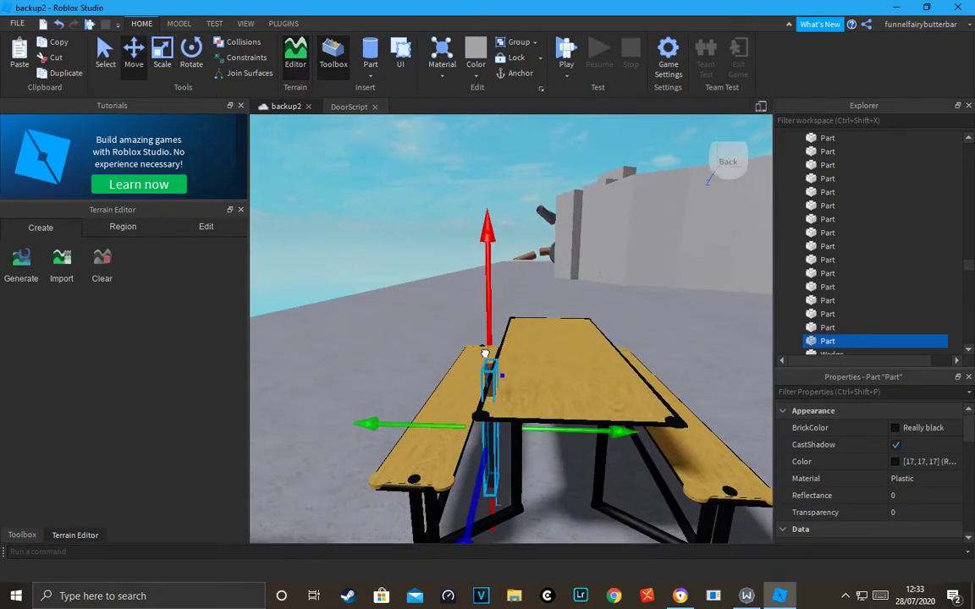
{"action": "scroll", "coordinate": [494, 386], "scroll_direction": "up", "scroll_amount": 10}
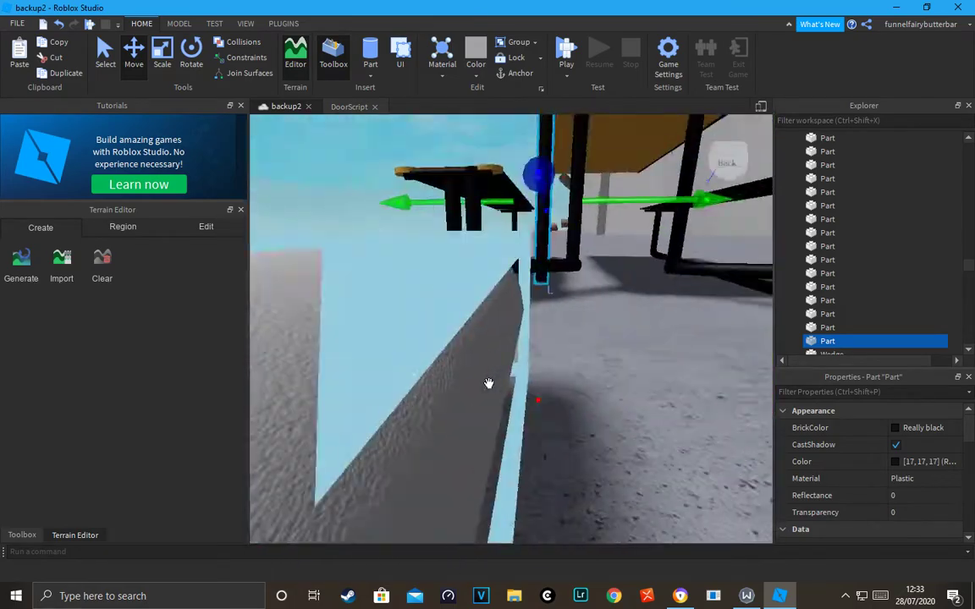
{"action": "scroll", "coordinate": [550, 324], "scroll_direction": "down", "scroll_amount": 6}
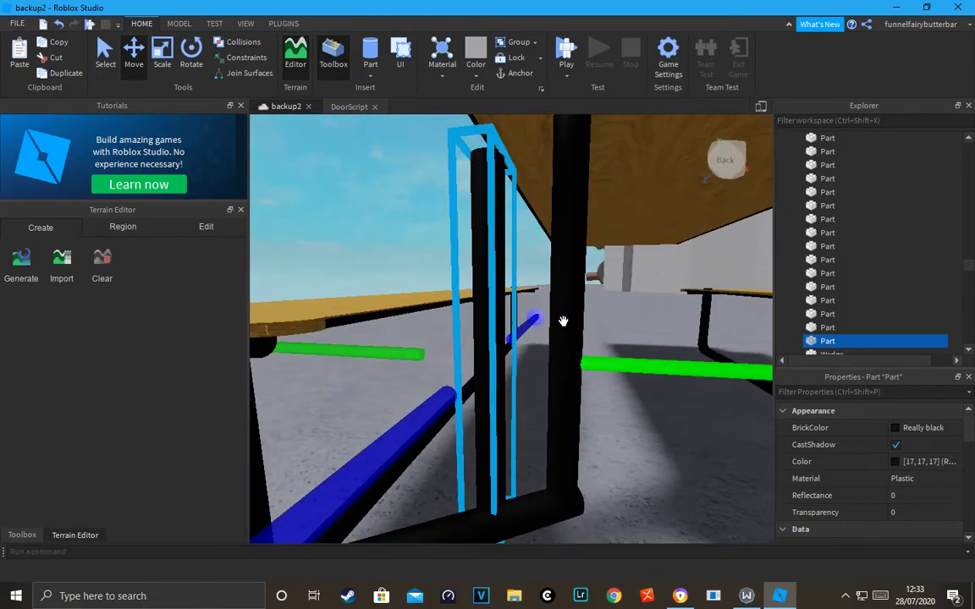
Step: Shorten the copied leg to a small stub and raise it above the angled bar beside the table leg
{"action": "left_click", "coordinate": [162, 52]}
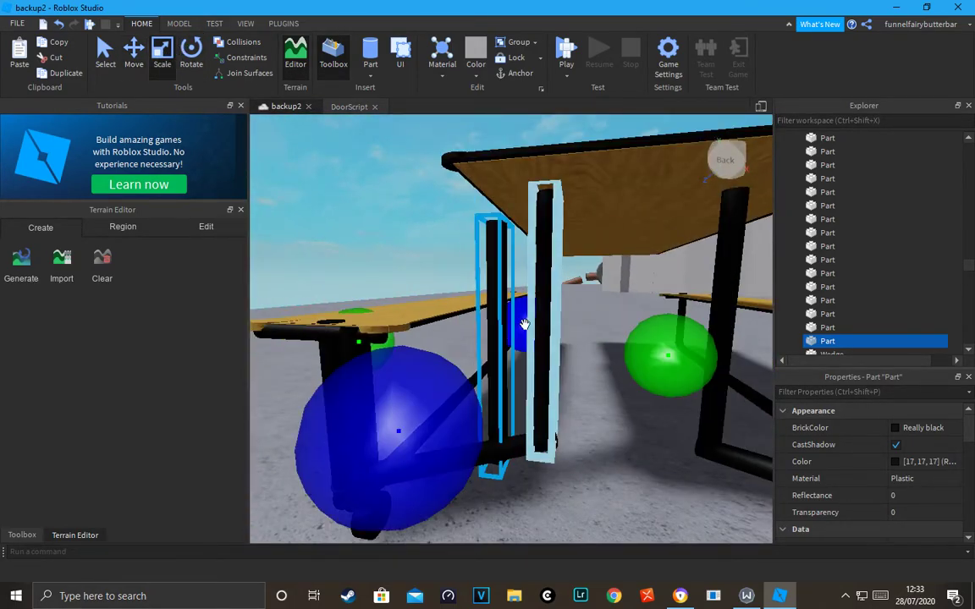
{"action": "scroll", "coordinate": [518, 254], "scroll_direction": "down", "scroll_amount": 5}
{"action": "left_click_drag", "start_coordinate": [501, 196], "coordinate": [511, 316]}
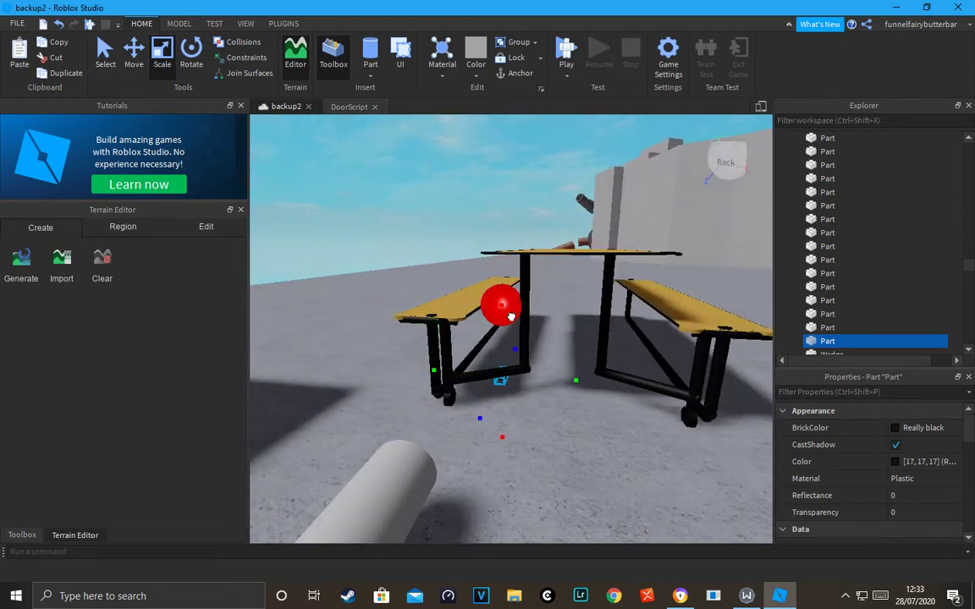
{"action": "scroll", "coordinate": [516, 310], "scroll_direction": "up", "scroll_amount": 3}
{"action": "right_click_drag", "start_coordinate": [516, 310], "coordinate": [522, 278]}
{"action": "left_click", "coordinate": [134, 52]}
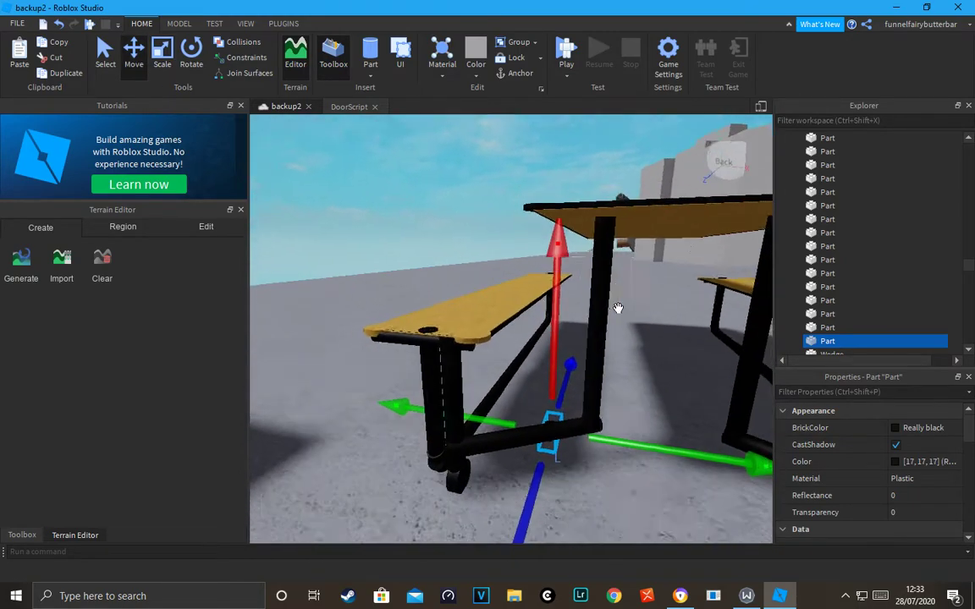
{"action": "left_click_drag", "start_coordinate": [497, 302], "coordinate": [489, 225]}
{"action": "scroll", "coordinate": [551, 250], "scroll_direction": "up", "scroll_amount": 3}
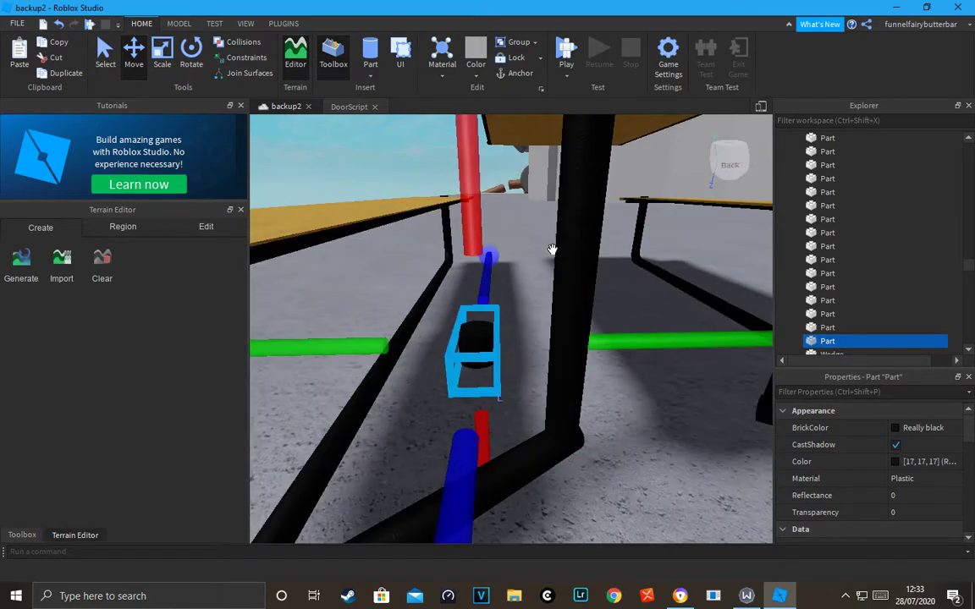
{"action": "key", "text": "ctrl+4"}
{"action": "scroll", "coordinate": [584, 240], "scroll_direction": "down", "scroll_amount": 5}
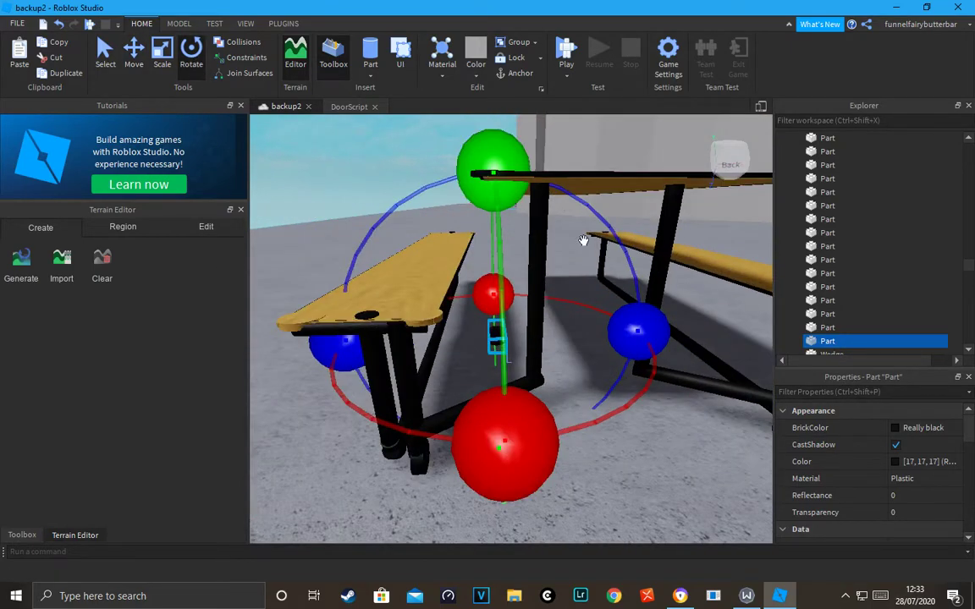
{"action": "left_click_drag", "start_coordinate": [494, 172], "coordinate": [584, 214]}
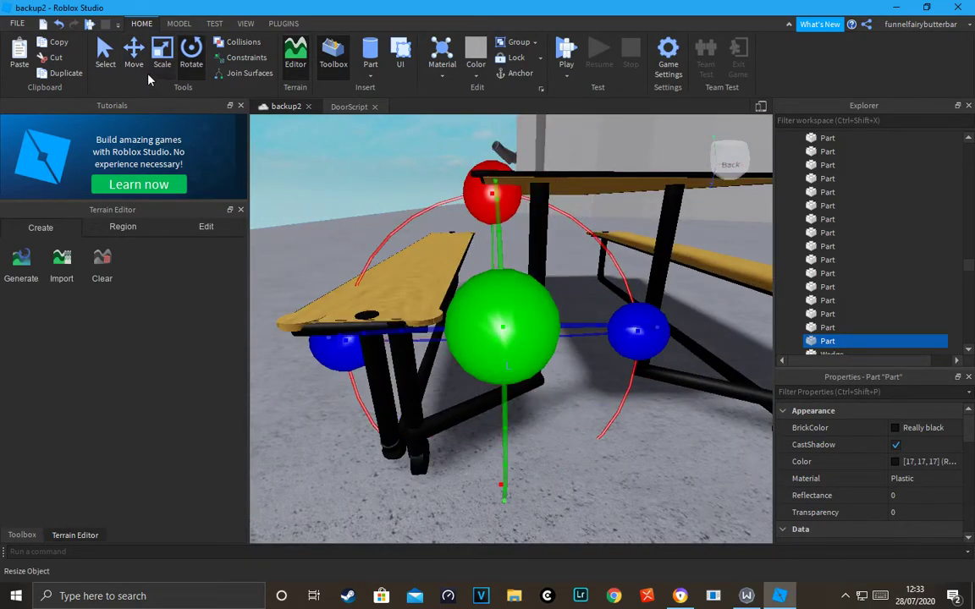
{"action": "left_click", "coordinate": [59, 25]}
{"action": "left_click_drag", "start_coordinate": [498, 171], "coordinate": [502, 292]}
{"action": "left_click", "coordinate": [60, 26]}
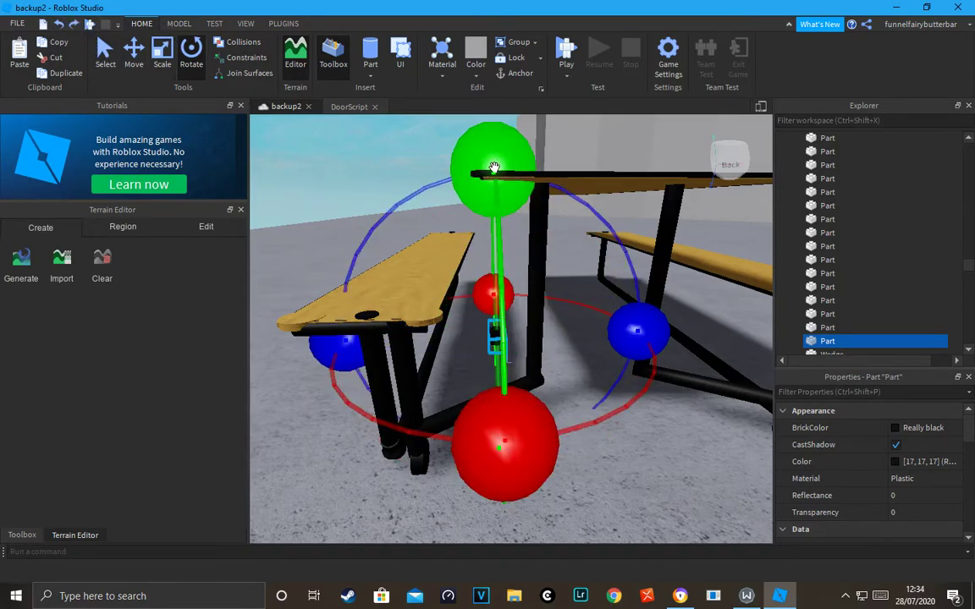
Step: Turn the black stub onto its side and move it sideways into the lower part of the table leg
{"action": "left_click_drag", "start_coordinate": [636, 331], "coordinate": [501, 456]}
{"action": "scroll", "coordinate": [529, 377], "scroll_direction": "up", "scroll_amount": 3}
{"action": "right_click_drag", "start_coordinate": [529, 377], "coordinate": [512, 377]}
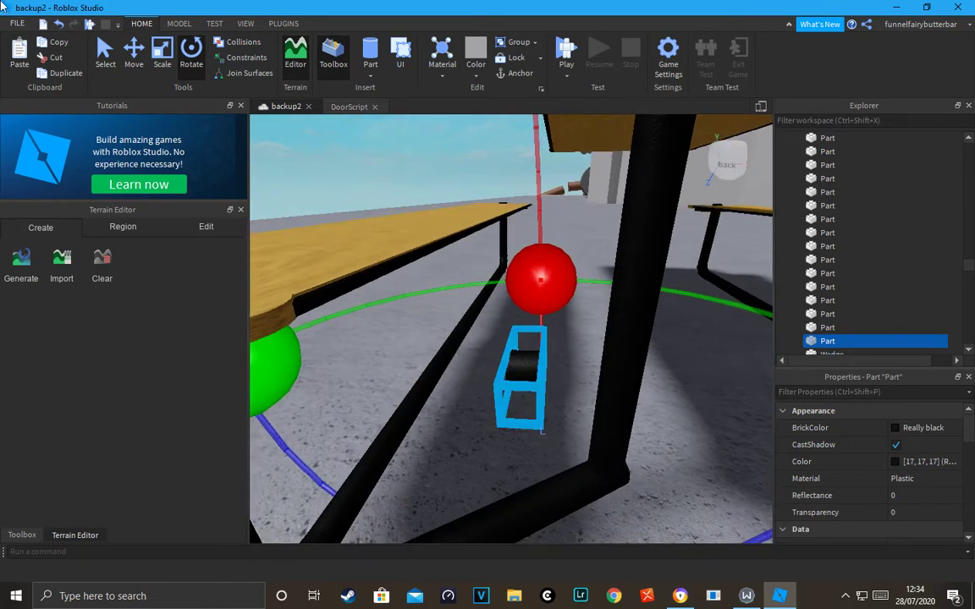
{"action": "left_click", "coordinate": [133, 74]}
{"action": "scroll", "coordinate": [656, 339], "scroll_direction": "down", "scroll_amount": 3}
{"action": "right_click_drag", "start_coordinate": [656, 339], "coordinate": [625, 332]}
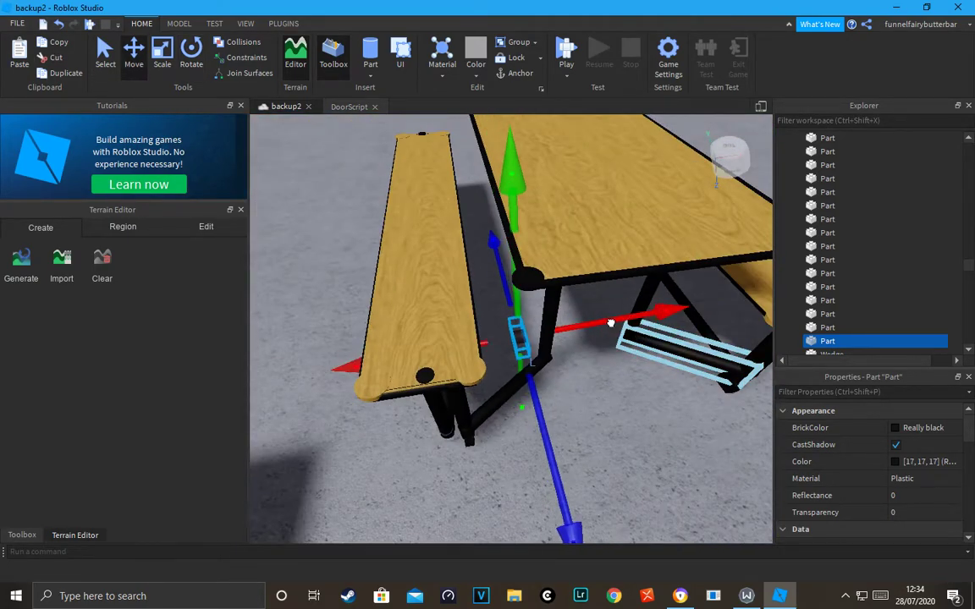
{"action": "left_click_drag", "start_coordinate": [608, 324], "coordinate": [633, 323]}
{"action": "key", "text": "f"}
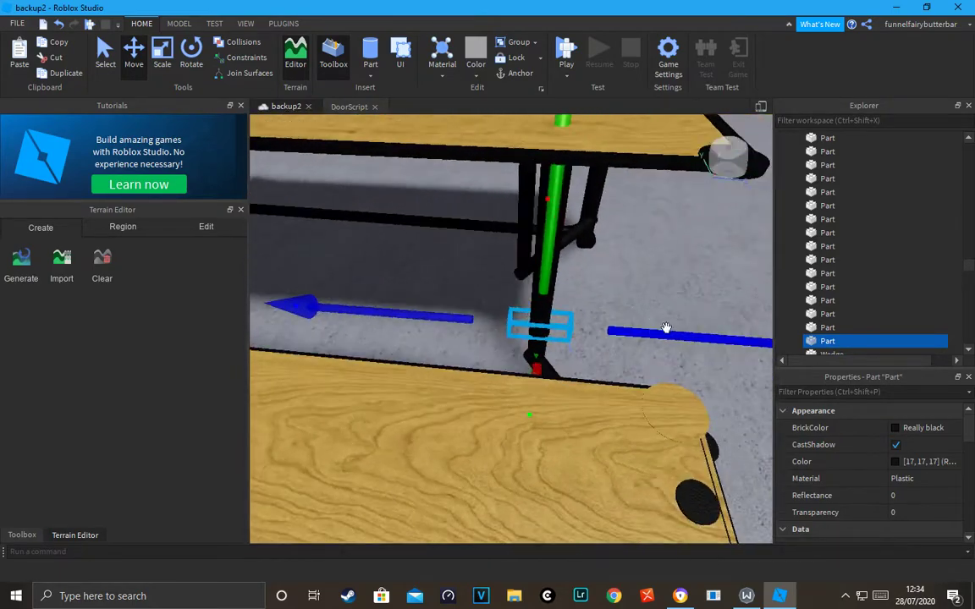
Step: Examine how the stub sits on the table leg from several angles and compare it with the cafeteria reference photo in the browser
{"action": "scroll", "coordinate": [740, 339], "scroll_direction": "down", "scroll_amount": 5}
{"action": "right_click_drag", "start_coordinate": [740, 338], "coordinate": [739, 337]}
{"action": "scroll", "coordinate": [740, 337], "scroll_direction": "up", "scroll_amount": 5}
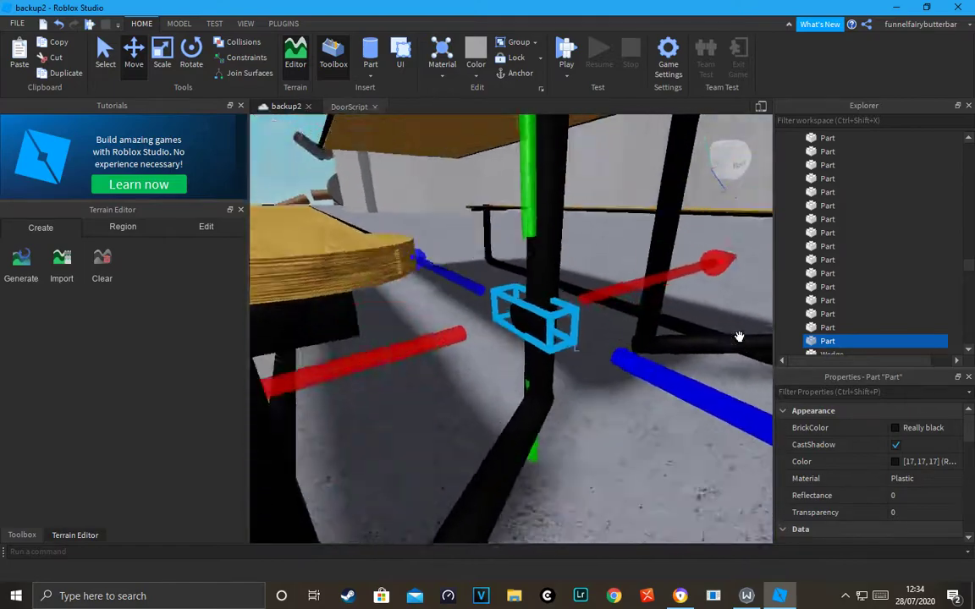
{"action": "scroll", "coordinate": [740, 338], "scroll_direction": "down", "scroll_amount": 5}
{"action": "scroll", "coordinate": [740, 338], "scroll_direction": "up", "scroll_amount": 4}
{"action": "scroll", "coordinate": [569, 310], "scroll_direction": "up", "scroll_amount": 5}
{"action": "right_click_drag", "start_coordinate": [641, 331], "coordinate": [644, 316]}
{"action": "scroll", "coordinate": [641, 330], "scroll_direction": "down", "scroll_amount": 3}
{"action": "scroll", "coordinate": [644, 312], "scroll_direction": "down", "scroll_amount": 5}
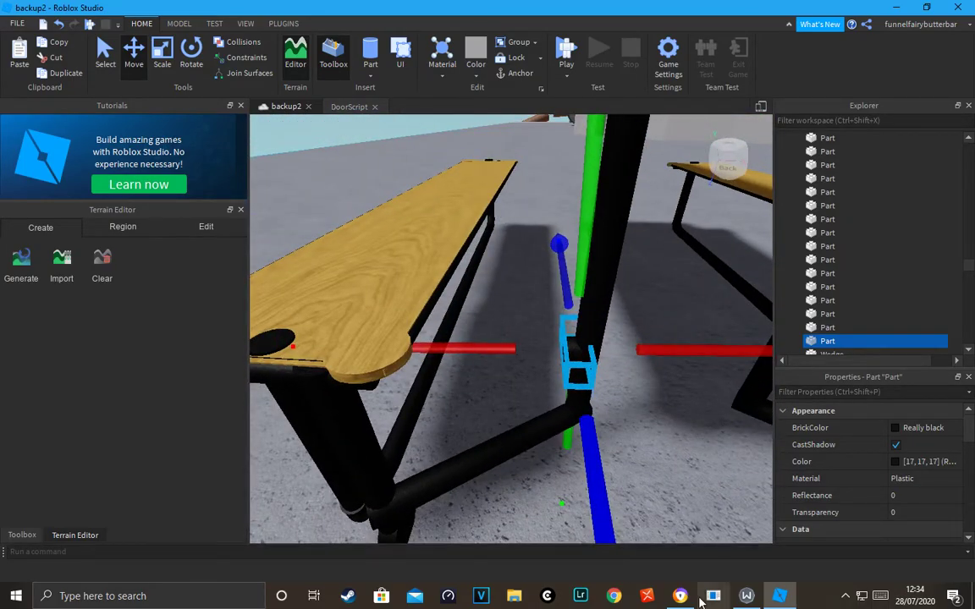
{"action": "left_click", "coordinate": [686, 596]}
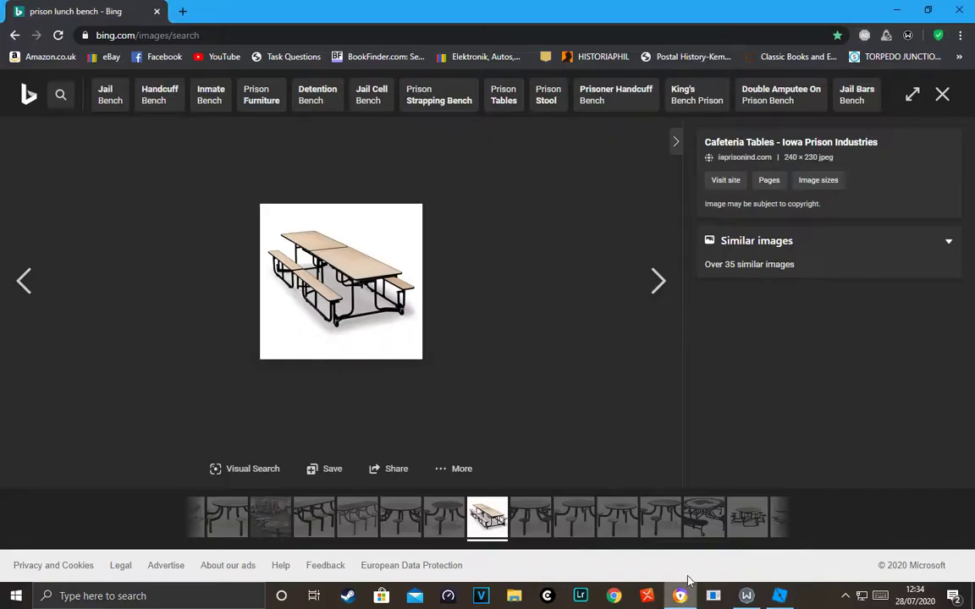
{"action": "left_click", "coordinate": [780, 596]}
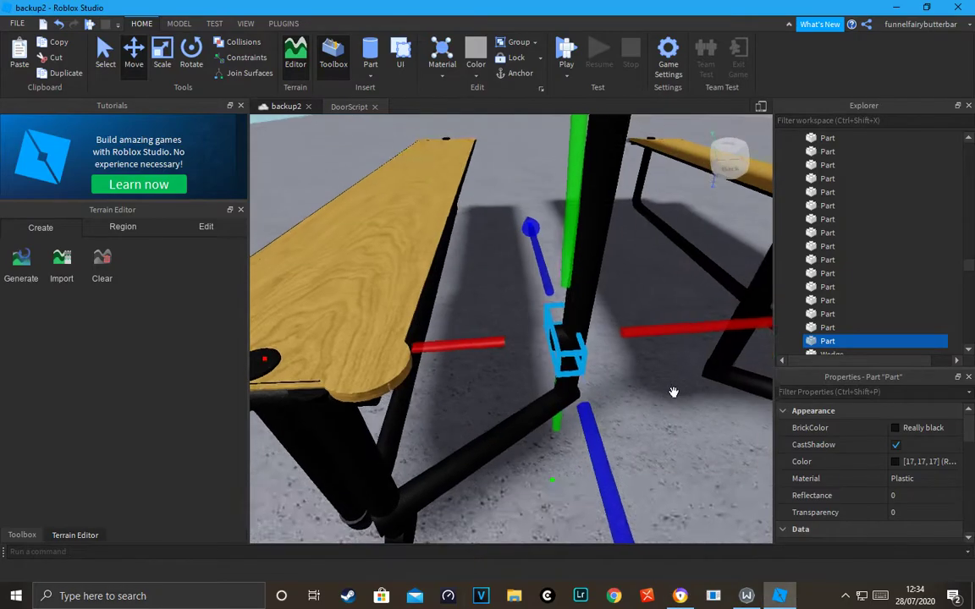
{"action": "right_click_drag", "start_coordinate": [675, 392], "coordinate": [675, 392]}
{"action": "right_click_drag", "start_coordinate": [522, 238], "coordinate": [522, 239]}
{"action": "right_click_drag", "start_coordinate": [638, 339], "coordinate": [637, 340]}
{"action": "scroll", "coordinate": [652, 396], "scroll_direction": "down", "scroll_amount": 1}
{"action": "scroll", "coordinate": [574, 289], "scroll_direction": "up", "scroll_amount": 1}
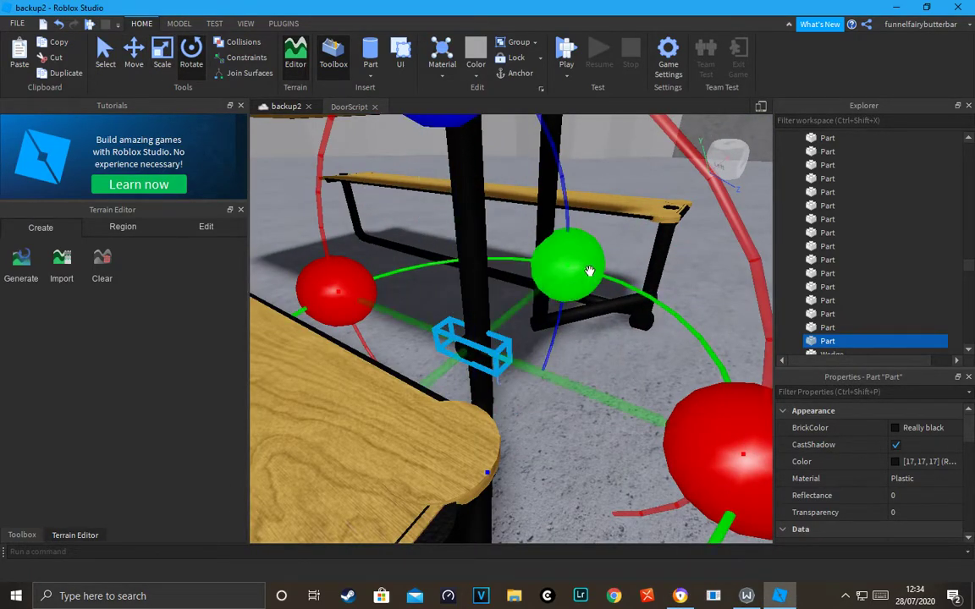
Step: Rotate the stub on the table leg so its axis slopes down toward the bench legs
{"action": "left_click_drag", "start_coordinate": [574, 268], "coordinate": [499, 252]}
{"action": "right_click_drag", "start_coordinate": [498, 251], "coordinate": [499, 251]}
{"action": "left_click_drag", "start_coordinate": [501, 193], "coordinate": [476, 173]}
{"action": "key", "text": "ctrl+2"}
{"action": "right_click_drag", "start_coordinate": [581, 293], "coordinate": [574, 279]}
{"action": "scroll", "coordinate": [575, 278], "scroll_direction": "down", "scroll_amount": 2}
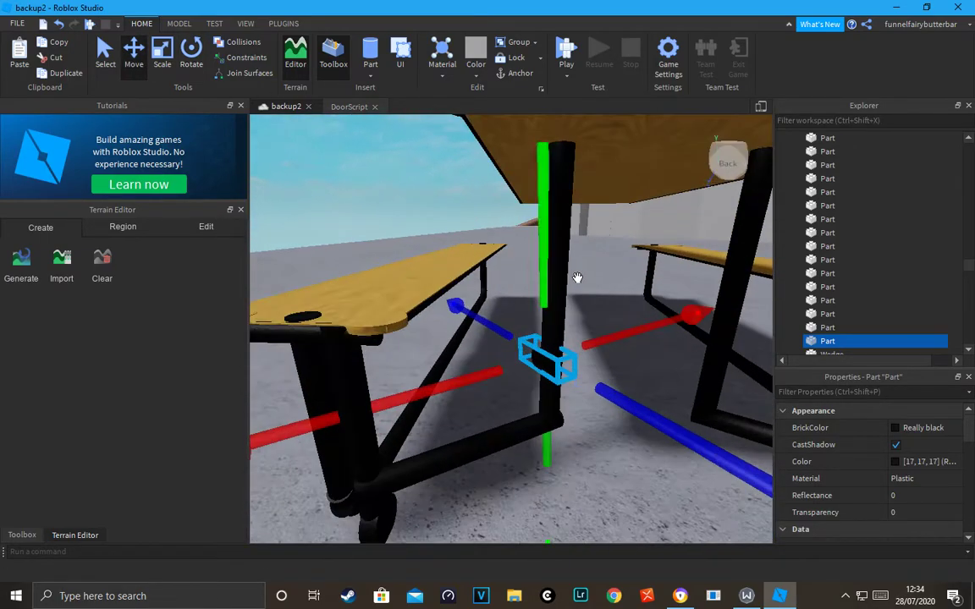
{"action": "left_click", "coordinate": [206, 71]}
{"action": "left_click_drag", "start_coordinate": [539, 181], "coordinate": [386, 185]}
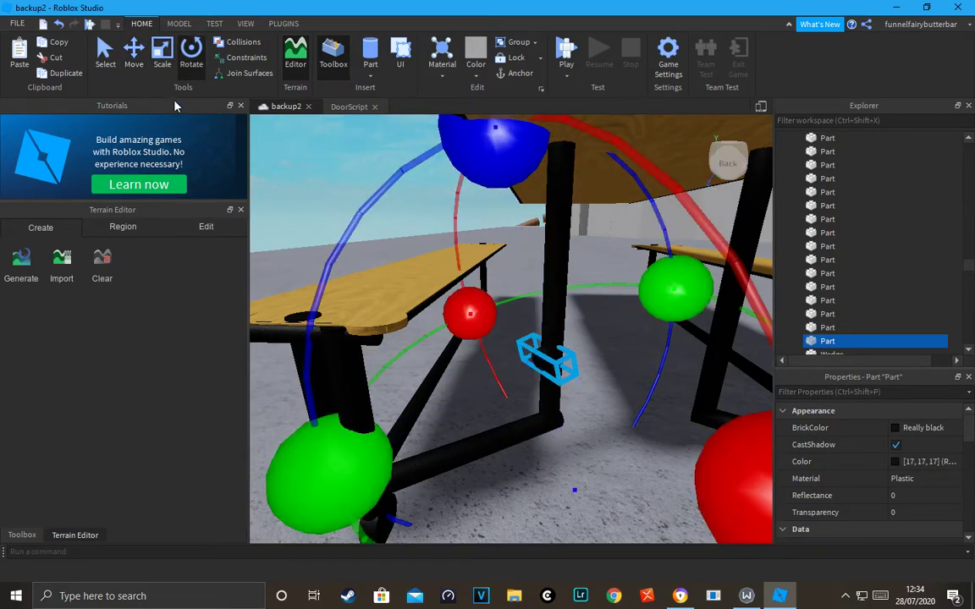
{"action": "left_click", "coordinate": [134, 53]}
{"action": "scroll", "coordinate": [599, 318], "scroll_direction": "up", "scroll_amount": 5}
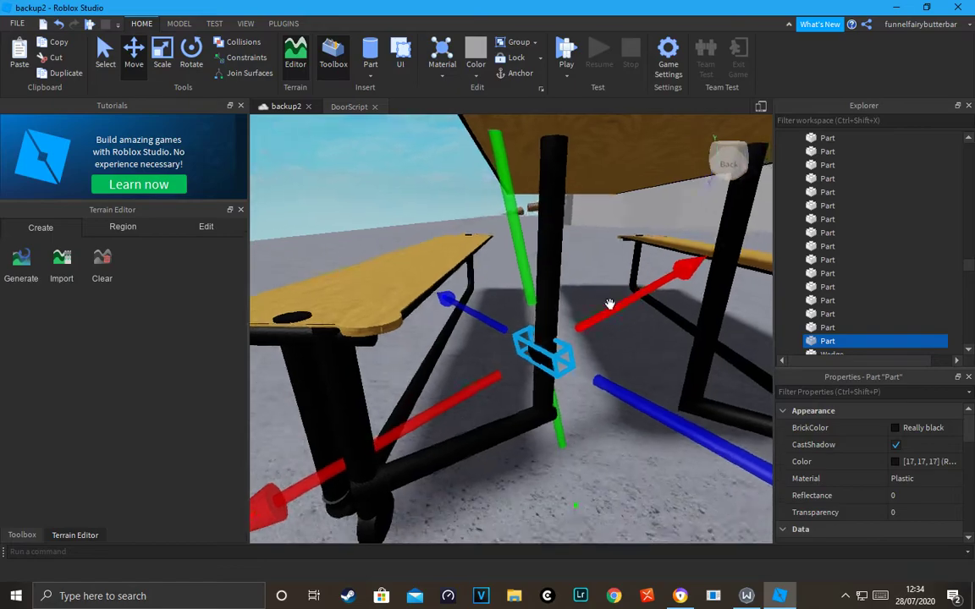
{"action": "right_click_drag", "start_coordinate": [609, 305], "coordinate": [592, 323]}
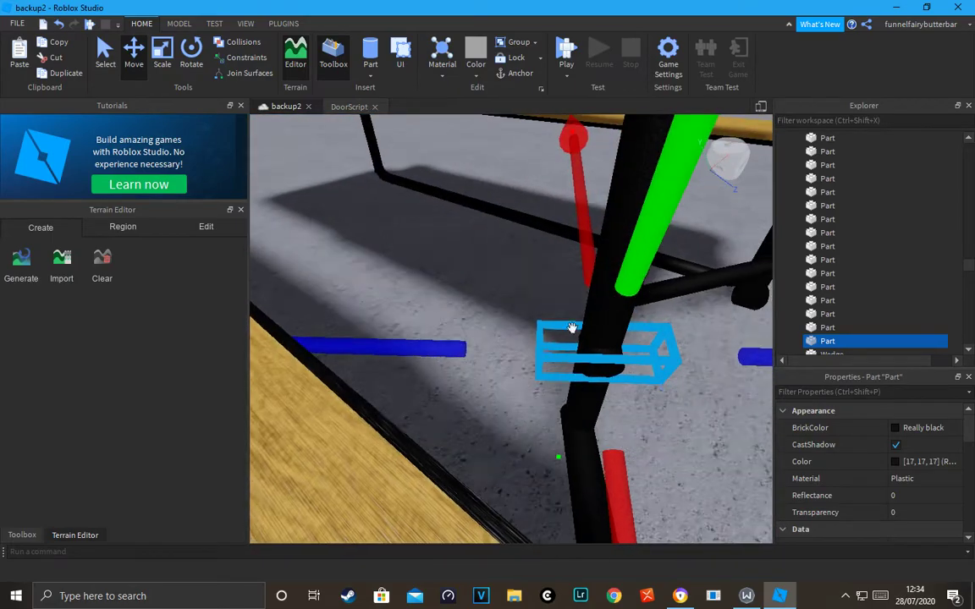
{"action": "right_click_drag", "start_coordinate": [485, 338], "coordinate": [585, 347]}
Step: Use the Buildv4 plugin to add blocks off the side of the stub, starting a sloping bar from the table leg
{"action": "left_click", "coordinate": [284, 23]}
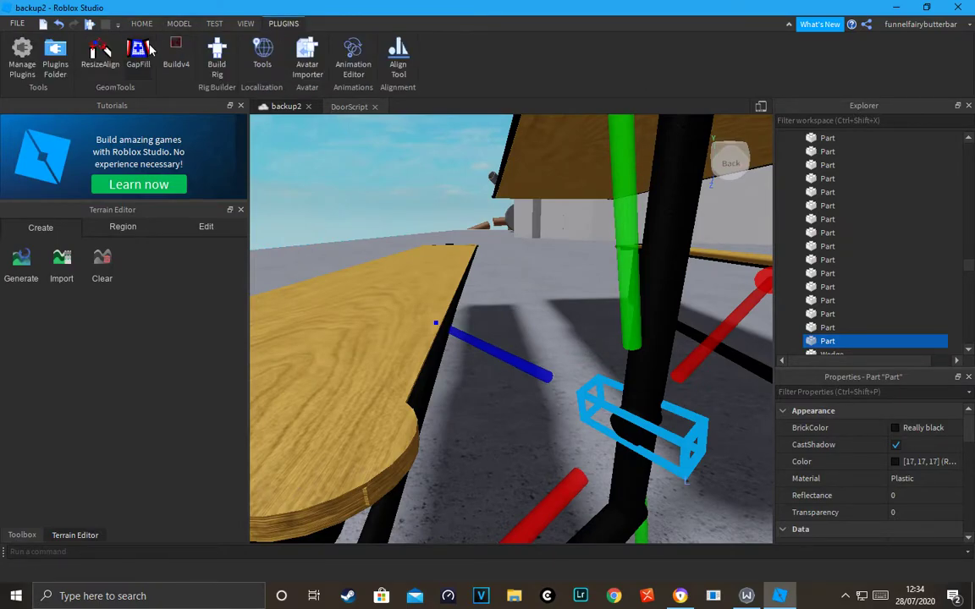
{"action": "left_click", "coordinate": [189, 71]}
{"action": "scroll", "coordinate": [476, 242], "scroll_direction": "down", "scroll_amount": 4}
{"action": "right_click_drag", "start_coordinate": [476, 242], "coordinate": [487, 258]}
{"action": "scroll", "coordinate": [487, 258], "scroll_direction": "up", "scroll_amount": 3}
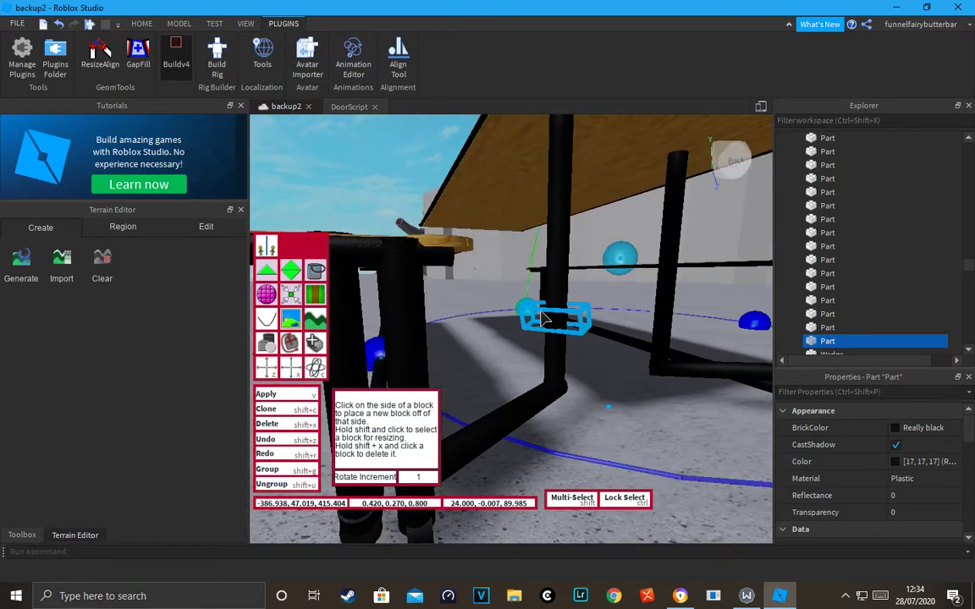
{"action": "left_click", "coordinate": [556, 327]}
{"action": "mouse_move", "coordinate": [556, 329]}
{"action": "right_mouse_down"}
{"action": "mouse_move", "coordinate": [584, 311]}
{"action": "mouse_move", "coordinate": [560, 337]}
{"action": "right_mouse_up"}
{"action": "scroll", "coordinate": [585, 310], "scroll_direction": "down", "scroll_amount": 3}
{"action": "scroll", "coordinate": [582, 310], "scroll_direction": "up", "scroll_amount": 3}
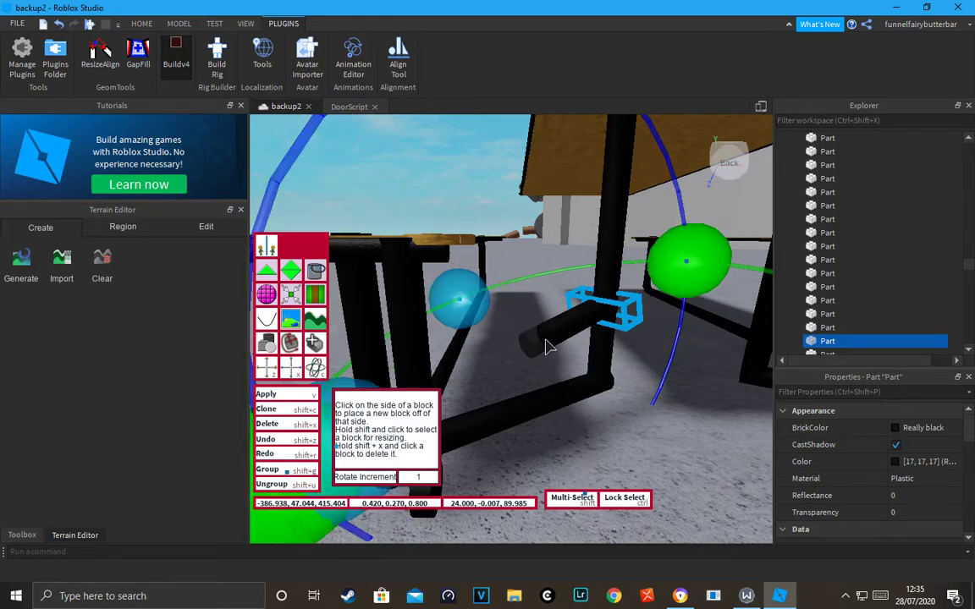
Step: Extend the sloping bar with more cylinder segments until it reaches the bench legs
{"action": "left_click_drag", "start_coordinate": [546, 346], "coordinate": [473, 383]}
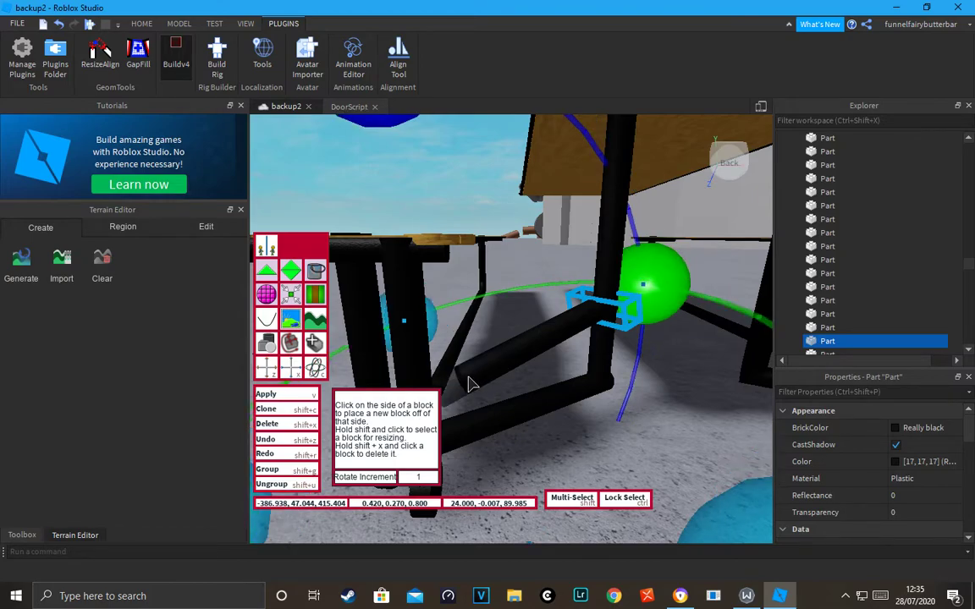
{"action": "left_click_drag", "start_coordinate": [637, 291], "coordinate": [652, 330]}
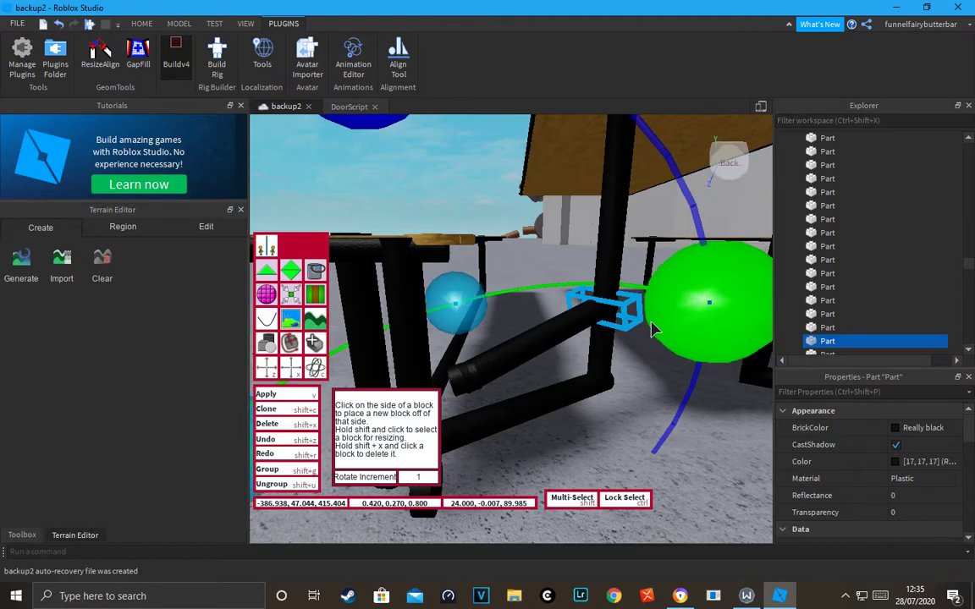
{"action": "right_click_drag", "start_coordinate": [479, 366], "coordinate": [458, 367]}
{"action": "right_click_drag", "start_coordinate": [662, 381], "coordinate": [658, 359]}
{"action": "scroll", "coordinate": [658, 359], "scroll_direction": "down", "scroll_amount": 3}
{"action": "scroll", "coordinate": [657, 359], "scroll_direction": "up", "scroll_amount": 2}
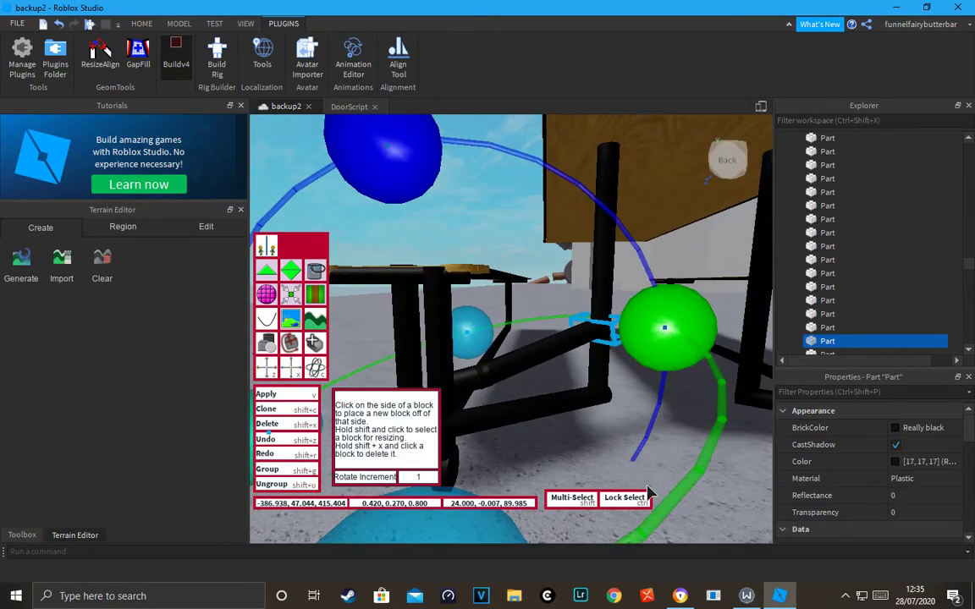
Step: Compare the new connecting bar with the cafeteria table photo in the browser and view the whole table in Roblox Studio
{"action": "left_click", "coordinate": [674, 596]}
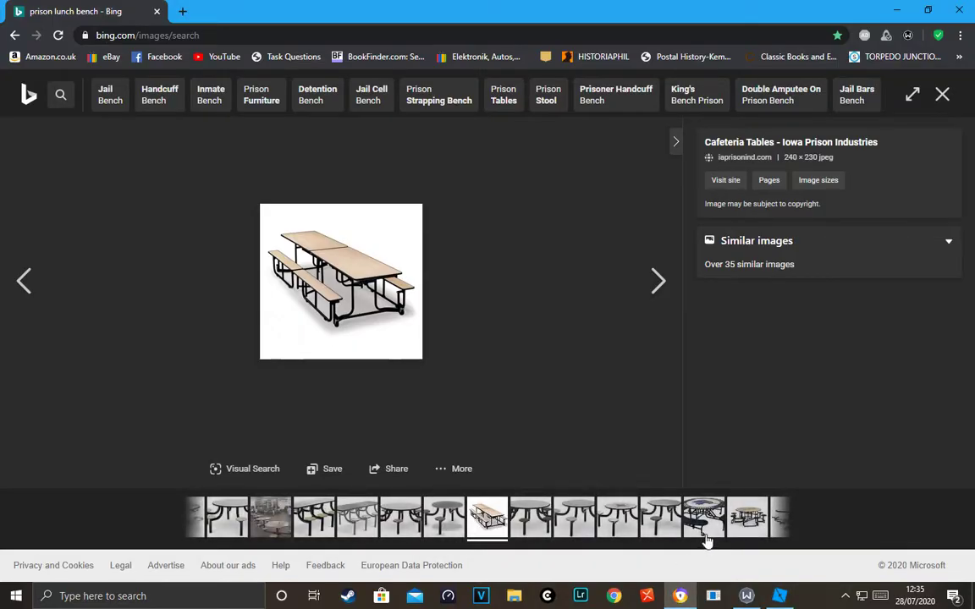
{"action": "left_click", "coordinate": [781, 598]}
{"action": "scroll", "coordinate": [681, 429], "scroll_direction": "down", "scroll_amount": 3}
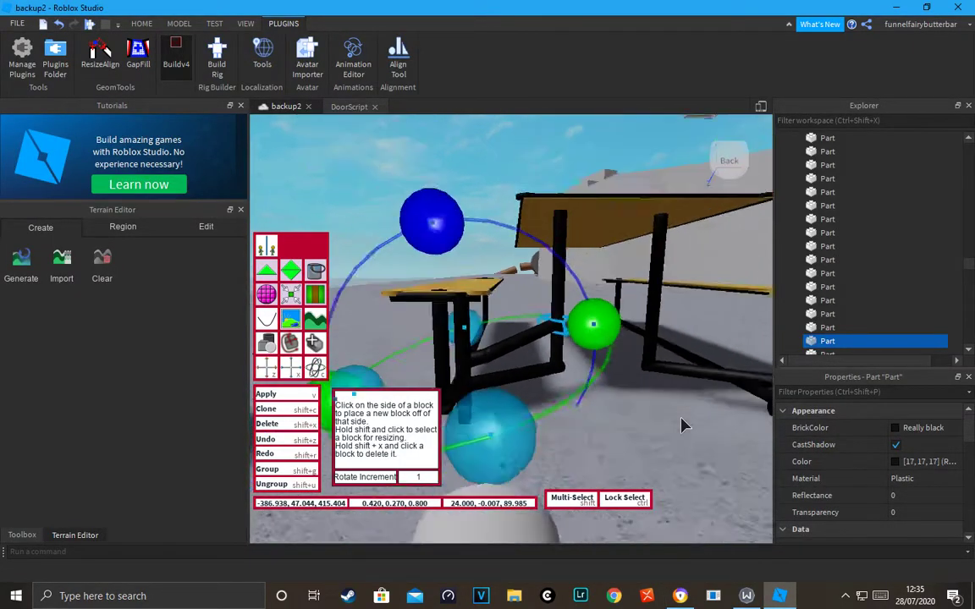
{"action": "left_click", "coordinate": [680, 596]}
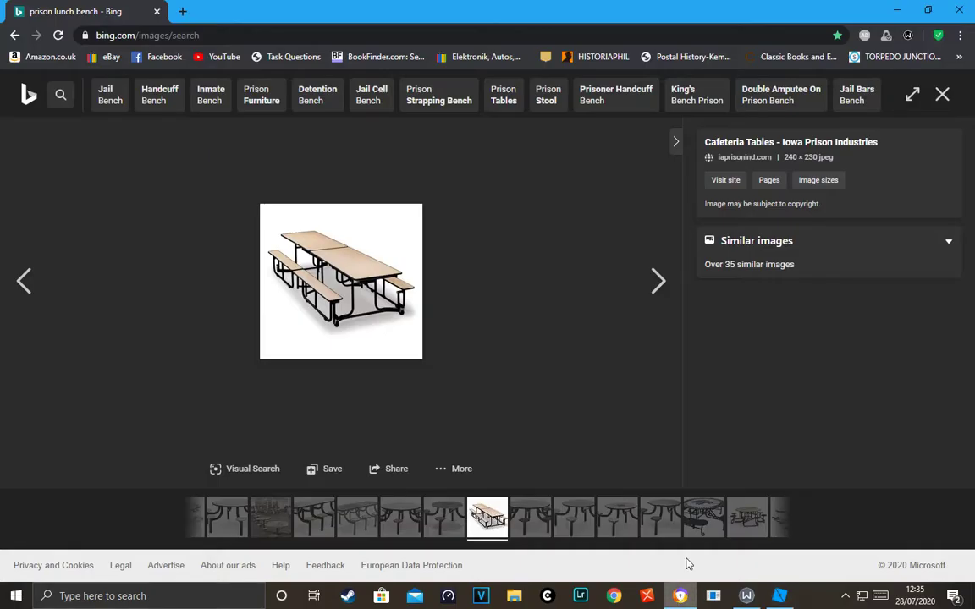
{"action": "left_click", "coordinate": [781, 596]}
{"action": "scroll", "coordinate": [598, 364], "scroll_direction": "down", "scroll_amount": 3}
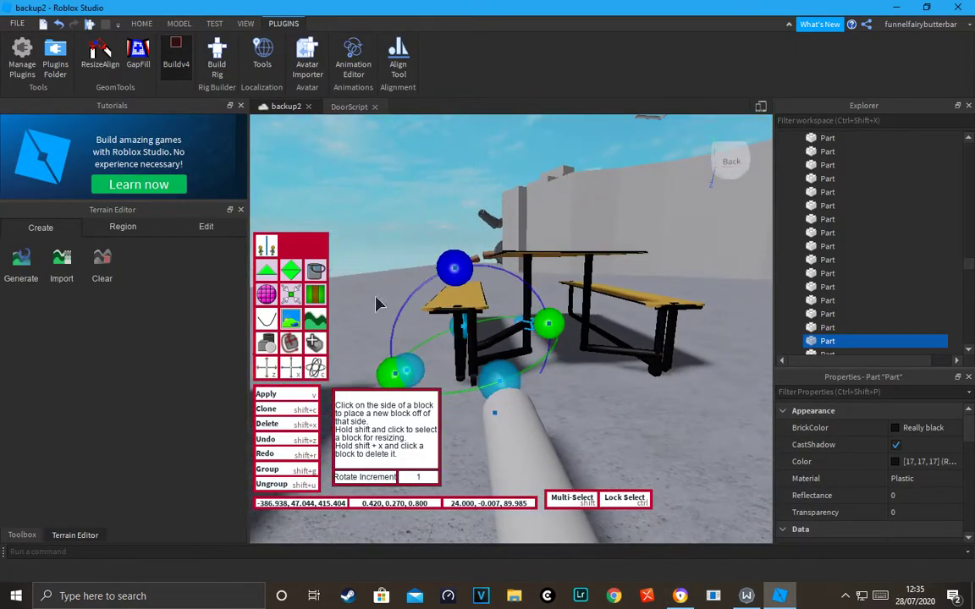
{"action": "key", "text": "w"}
{"action": "right_click_drag", "start_coordinate": [574, 335], "coordinate": [611, 337]}
{"action": "key", "text": "d"}
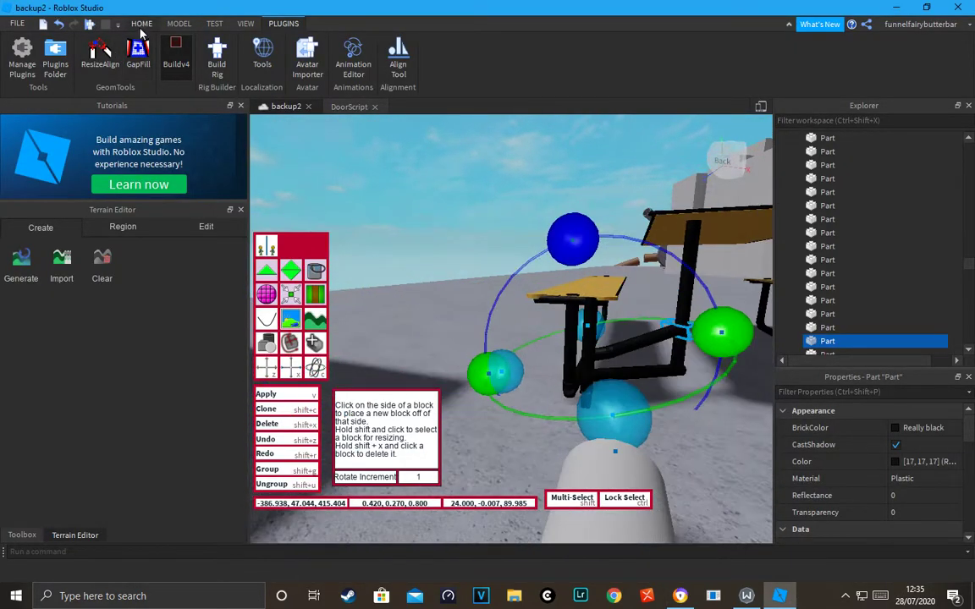
Step: Select all segments of the new connecting bar and paste a copy of them above the bench beside the tabletop
{"action": "left_click", "coordinate": [140, 27]}
{"action": "left_click", "coordinate": [113, 65]}
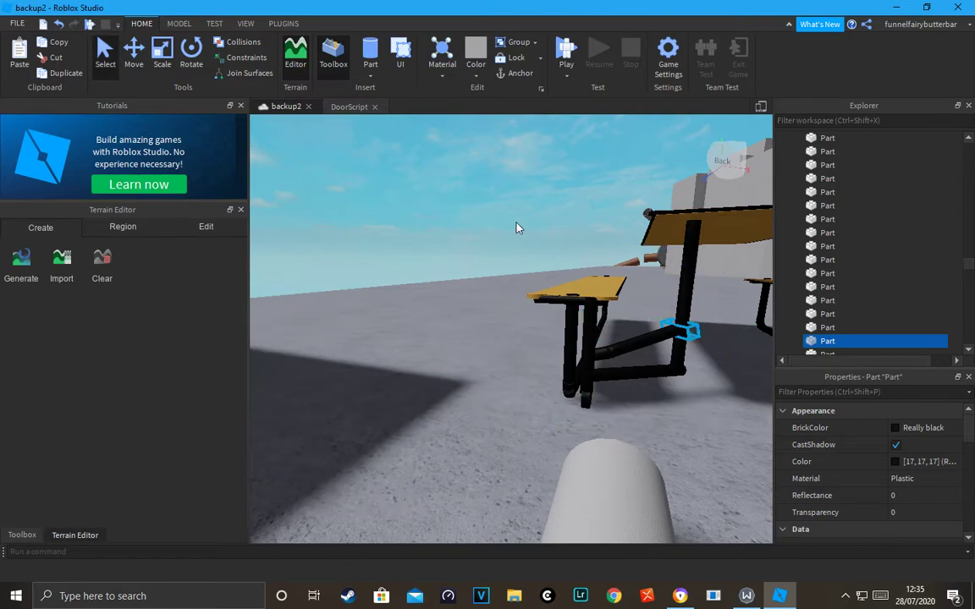
{"action": "left_click", "coordinate": [532, 202]}
{"action": "right_click_drag", "start_coordinate": [531, 203], "coordinate": [531, 204]}
{"action": "key", "text": "w"}
{"action": "right_click_drag", "start_coordinate": [601, 366], "coordinate": [596, 365]}
{"action": "key", "text": "s"}
{"action": "key", "text": "d"}
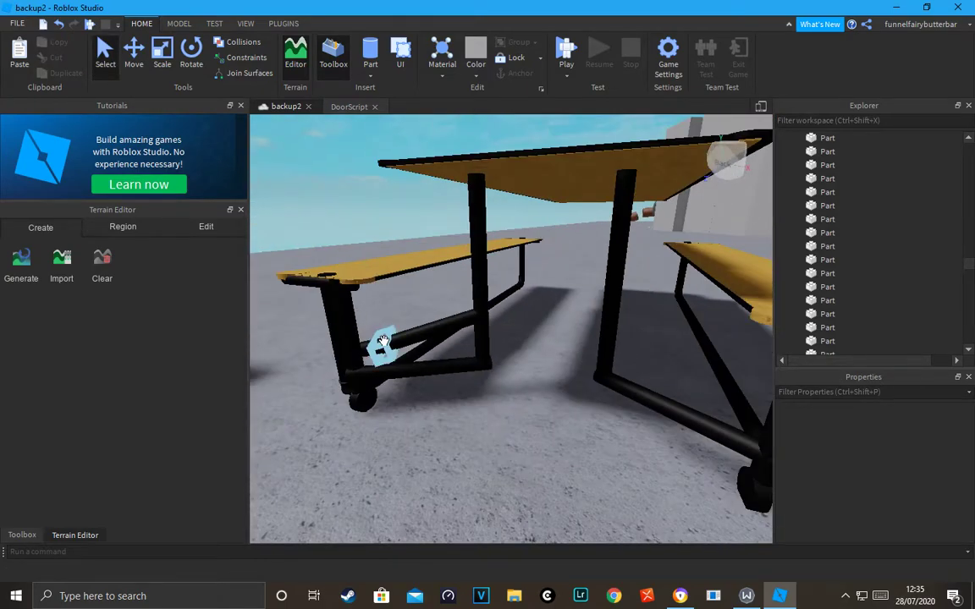
{"action": "left_click", "coordinate": [377, 342]}
{"action": "left_click", "coordinate": [366, 351], "text": "ctrl"}
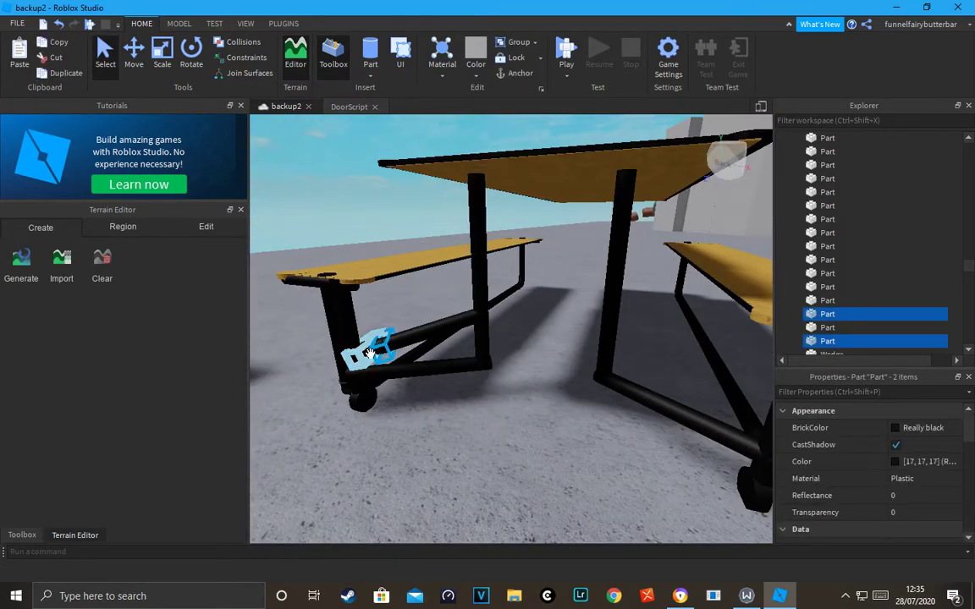
{"action": "left_click", "coordinate": [417, 339], "text": "ctrl"}
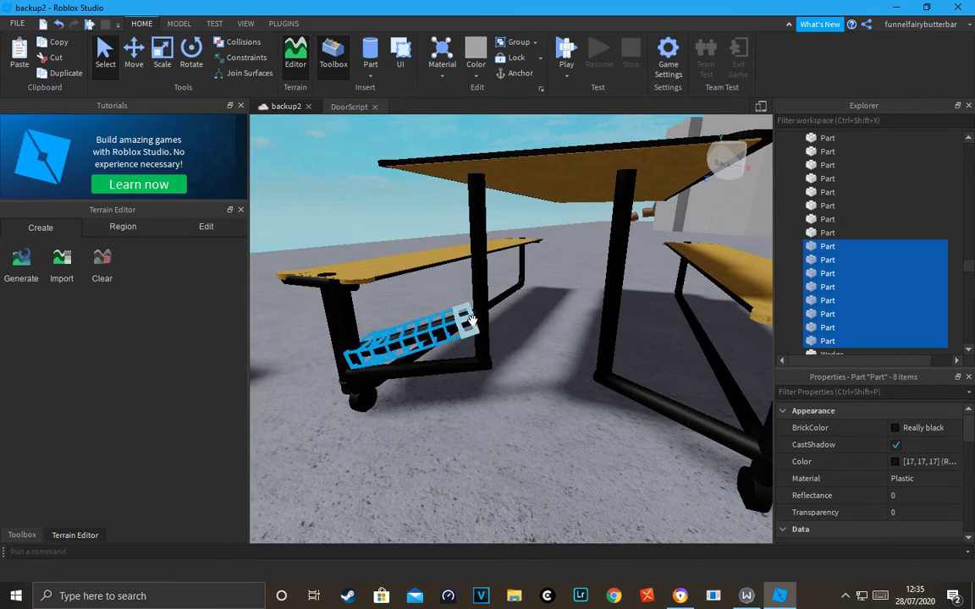
{"action": "key", "text": "ctrl+v"}
{"action": "scroll", "coordinate": [577, 286], "scroll_direction": "down", "scroll_amount": 3}
{"action": "scroll", "coordinate": [578, 287], "scroll_direction": "up", "scroll_amount": 4}
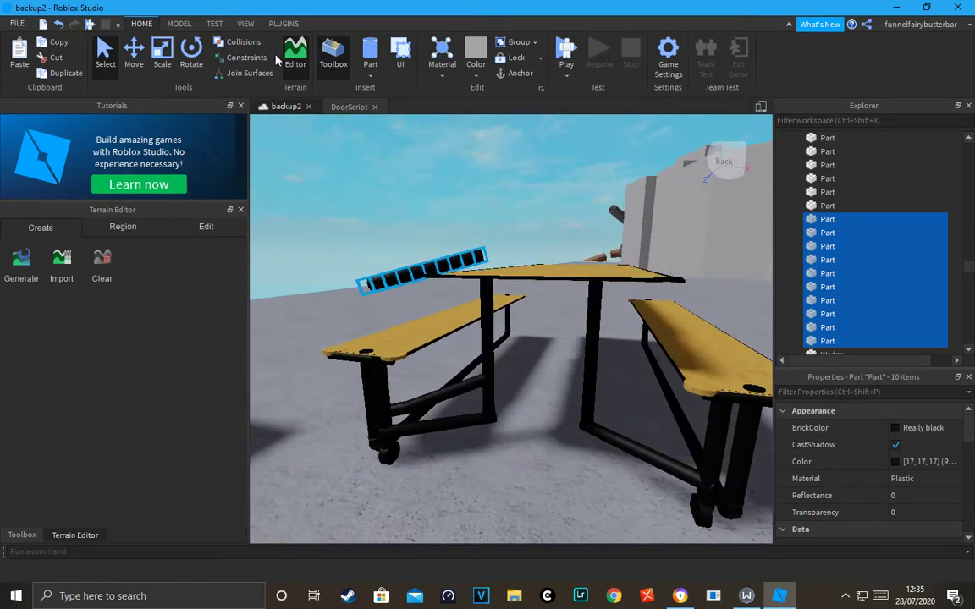
Step: Rotate the pasted bar copy about the vertical axis so that it slopes in the opposite direction
{"action": "left_click", "coordinate": [165, 55]}
{"action": "left_click", "coordinate": [191, 57]}
{"action": "scroll", "coordinate": [535, 229], "scroll_direction": "down", "scroll_amount": 4}
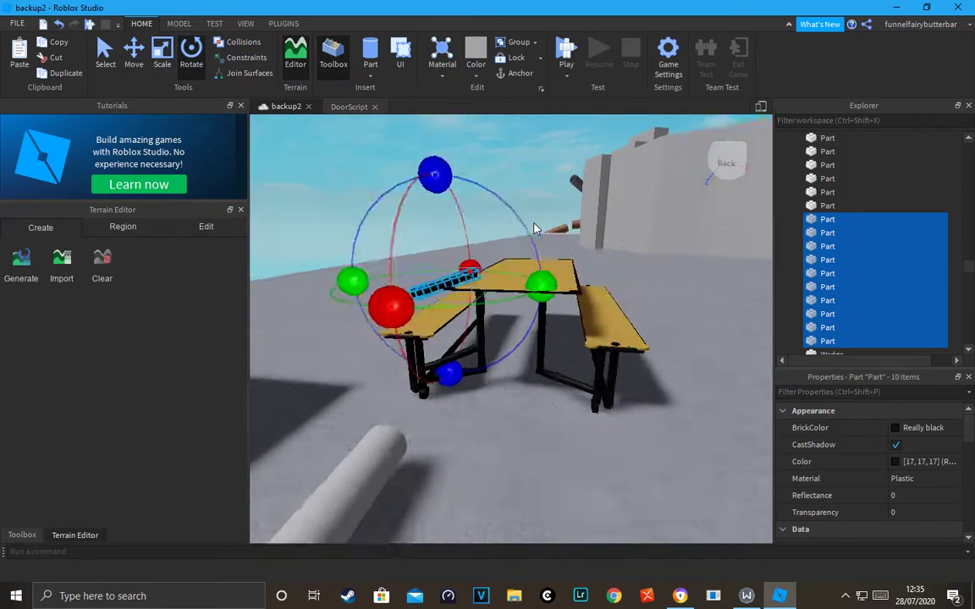
{"action": "scroll", "coordinate": [555, 322], "scroll_direction": "up", "scroll_amount": 2}
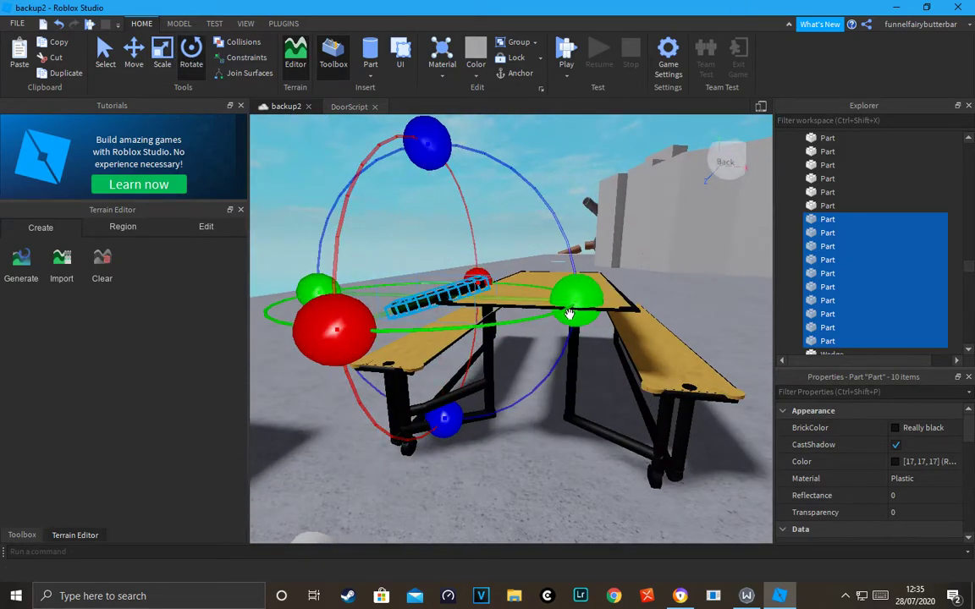
{"action": "left_click", "coordinate": [555, 321]}
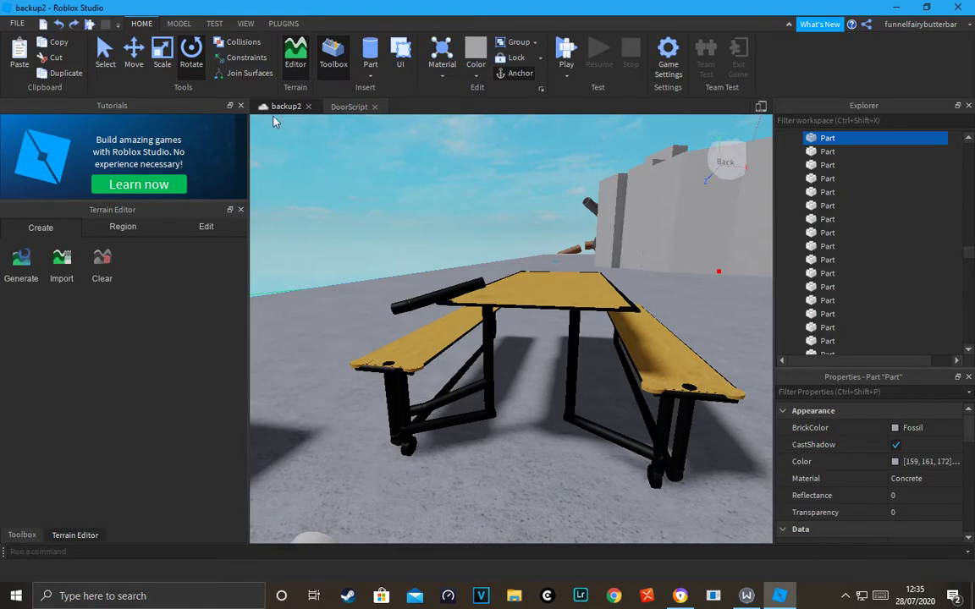
{"action": "left_click", "coordinate": [57, 23]}
{"action": "left_click", "coordinate": [74, 28]}
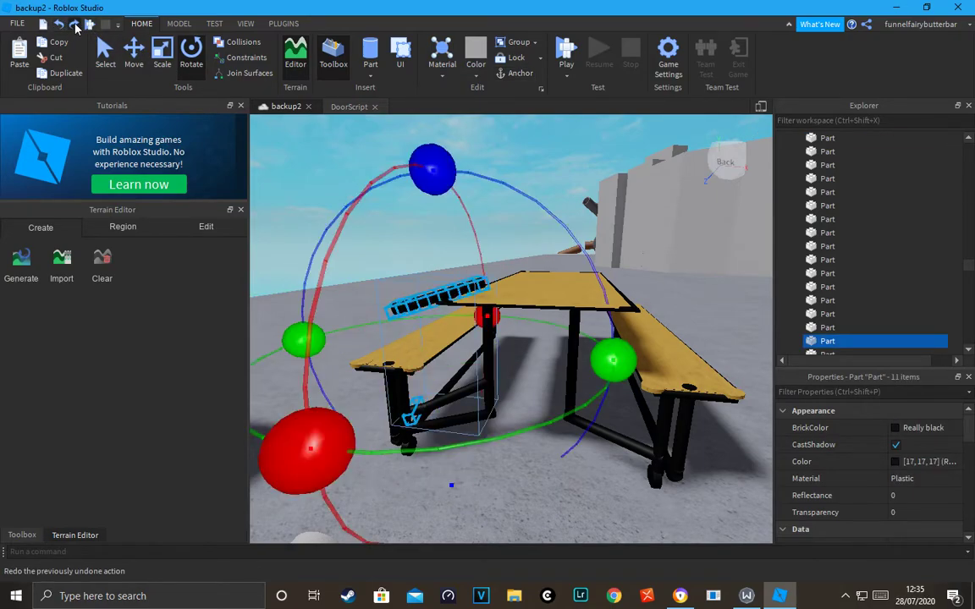
{"action": "left_click_drag", "start_coordinate": [617, 360], "coordinate": [381, 322]}
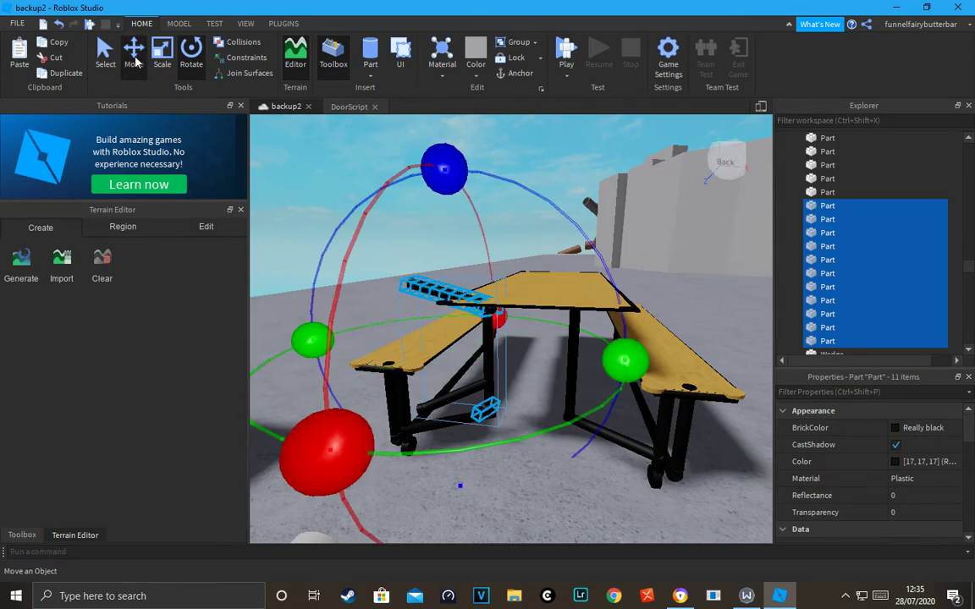
Step: Lower the rotated bar copy below the tabletop and delete the stray segment near the floor
{"action": "left_click", "coordinate": [135, 61]}
{"action": "scroll", "coordinate": [363, 148], "scroll_direction": "up", "scroll_amount": 3}
{"action": "scroll", "coordinate": [410, 161], "scroll_direction": "down", "scroll_amount": 2}
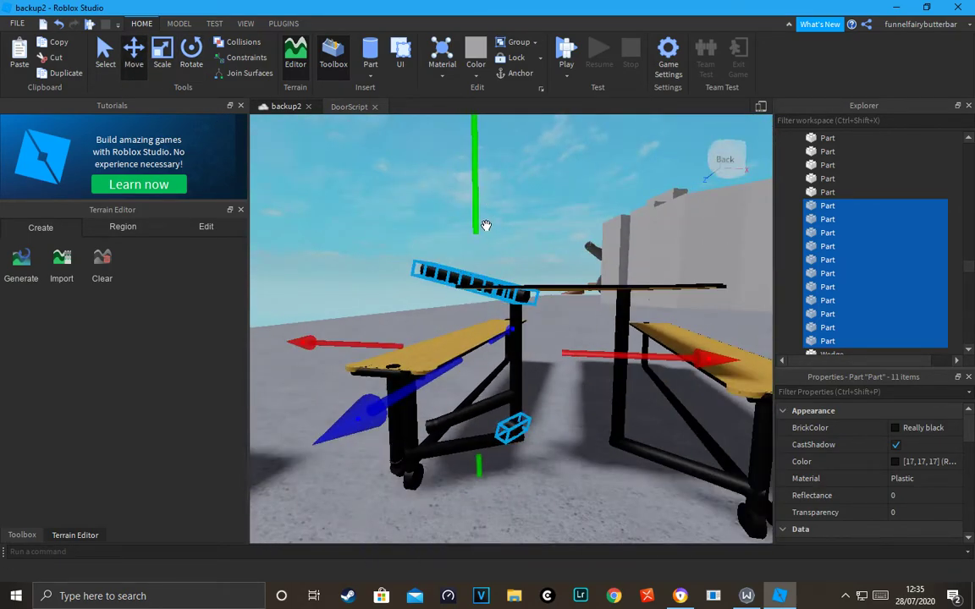
{"action": "left_click_drag", "start_coordinate": [486, 225], "coordinate": [495, 252]}
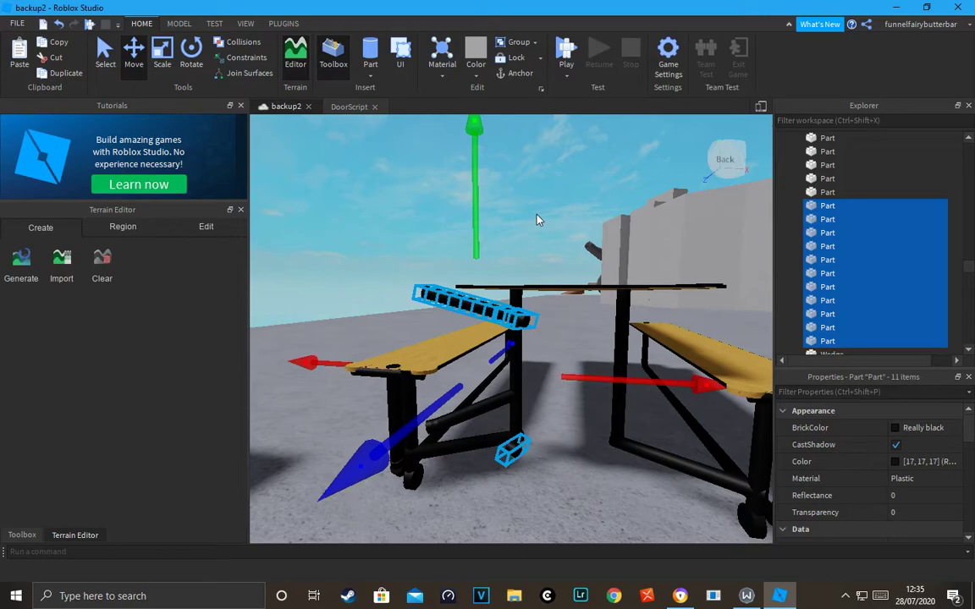
{"action": "left_click", "coordinate": [542, 430]}
{"action": "left_click", "coordinate": [515, 450]}
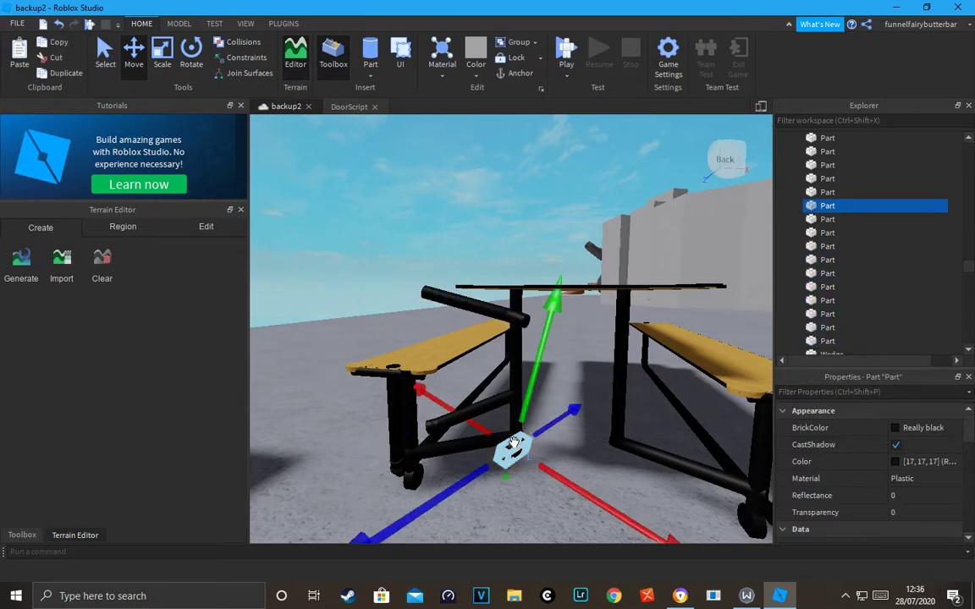
{"action": "key", "text": "Delete"}
Step: Undo the segment deletion, the lowering and the rotation of the pasted bar copy
{"action": "left_click", "coordinate": [521, 321]}
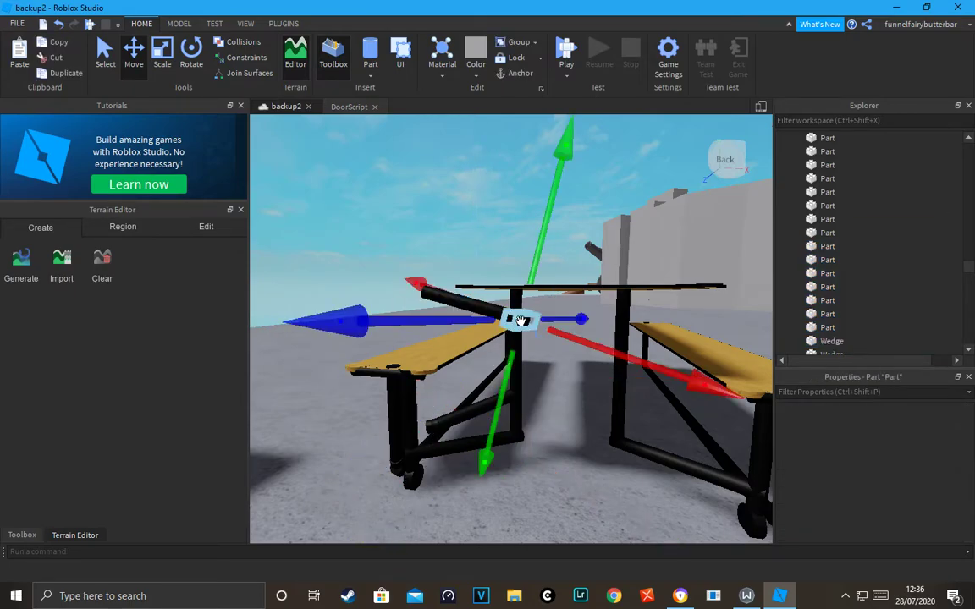
{"action": "scroll", "coordinate": [498, 299], "scroll_direction": "up", "scroll_amount": 5}
{"action": "right_click_drag", "start_coordinate": [498, 298], "coordinate": [496, 294]}
{"action": "scroll", "coordinate": [498, 299], "scroll_direction": "down", "scroll_amount": 3}
{"action": "right_click_drag", "start_coordinate": [542, 340], "coordinate": [508, 337]}
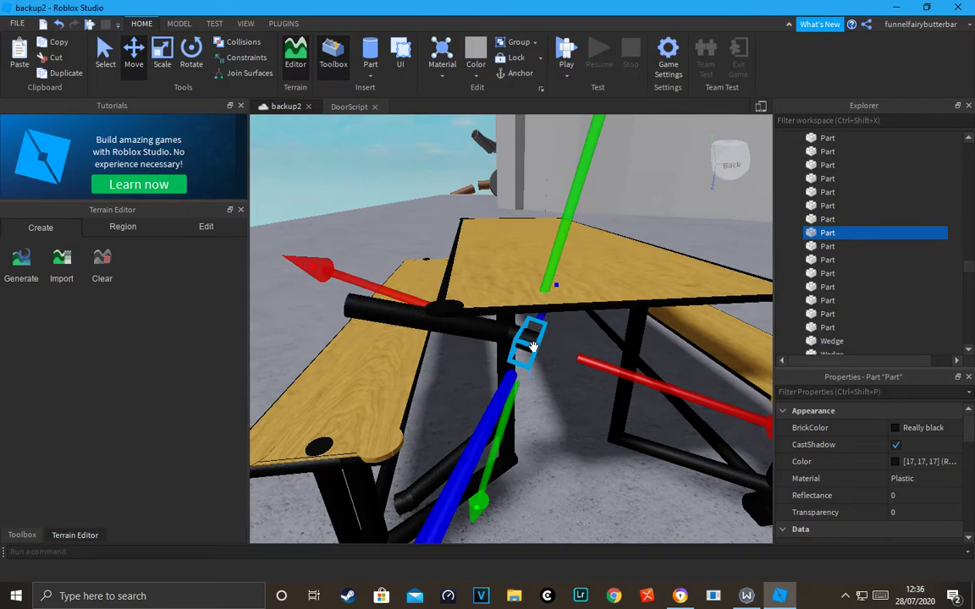
{"action": "left_click", "coordinate": [60, 31]}
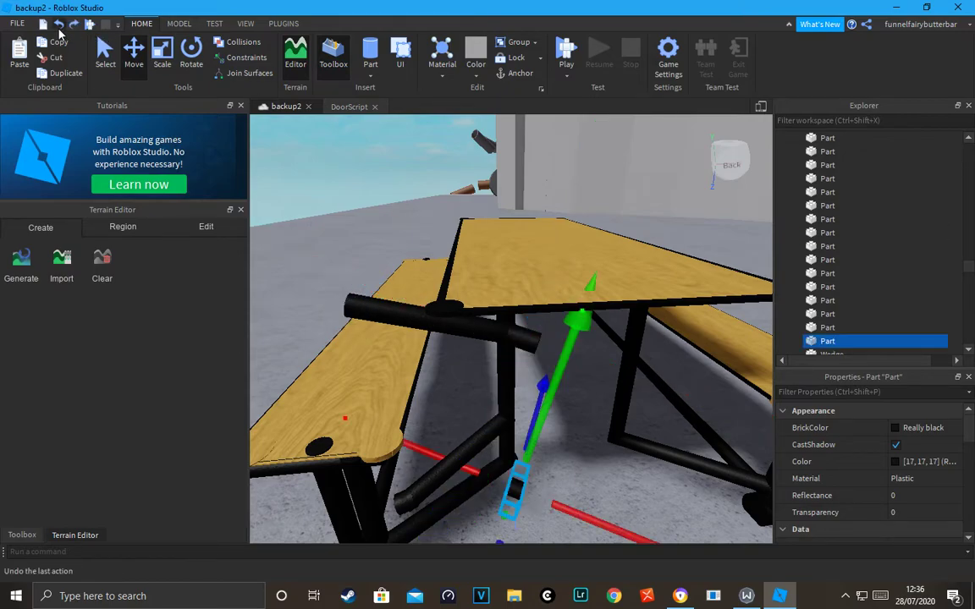
{"action": "left_click", "coordinate": [59, 31]}
{"action": "left_click", "coordinate": [60, 30]}
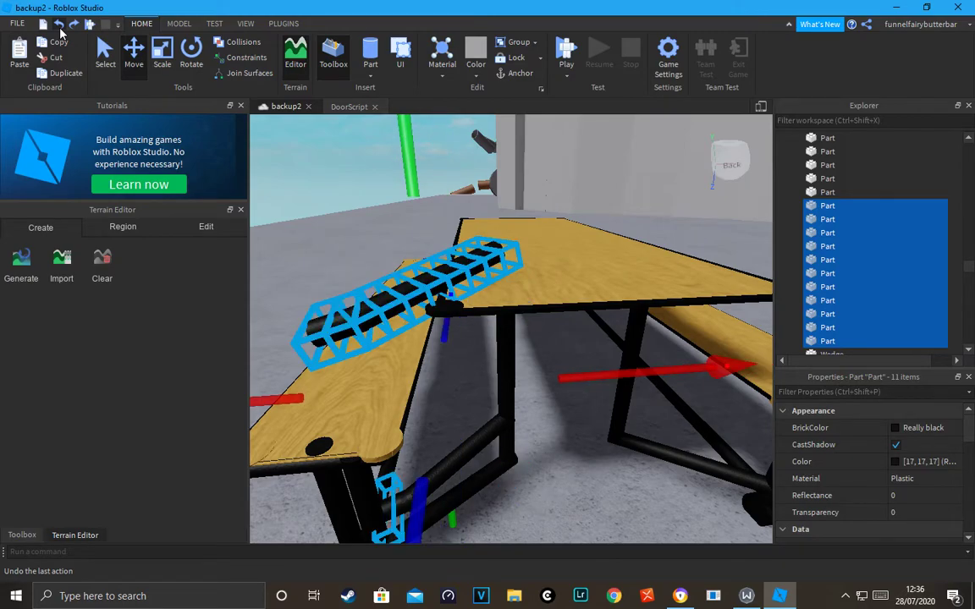
{"action": "right_click_drag", "start_coordinate": [369, 194], "coordinate": [370, 196]}
{"action": "scroll", "coordinate": [370, 195], "scroll_direction": "down", "scroll_amount": 5}
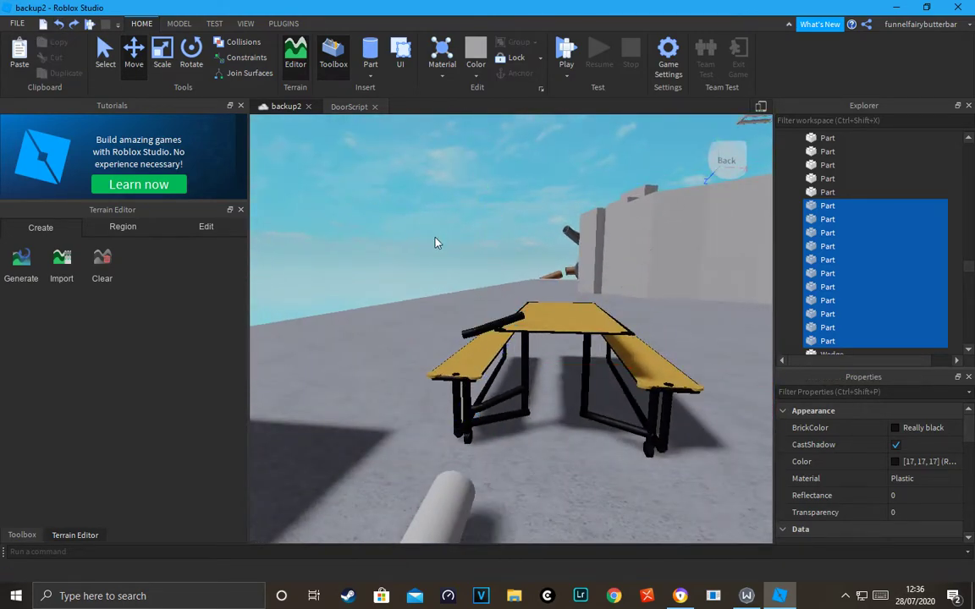
Step: Examine the segments of the pasted bar copy above the bench up close from several sides
{"action": "left_click", "coordinate": [435, 242]}
{"action": "scroll", "coordinate": [463, 449], "scroll_direction": "up", "scroll_amount": 3}
{"action": "key", "text": "w"}
{"action": "right_click_drag", "start_coordinate": [559, 294], "coordinate": [545, 316]}
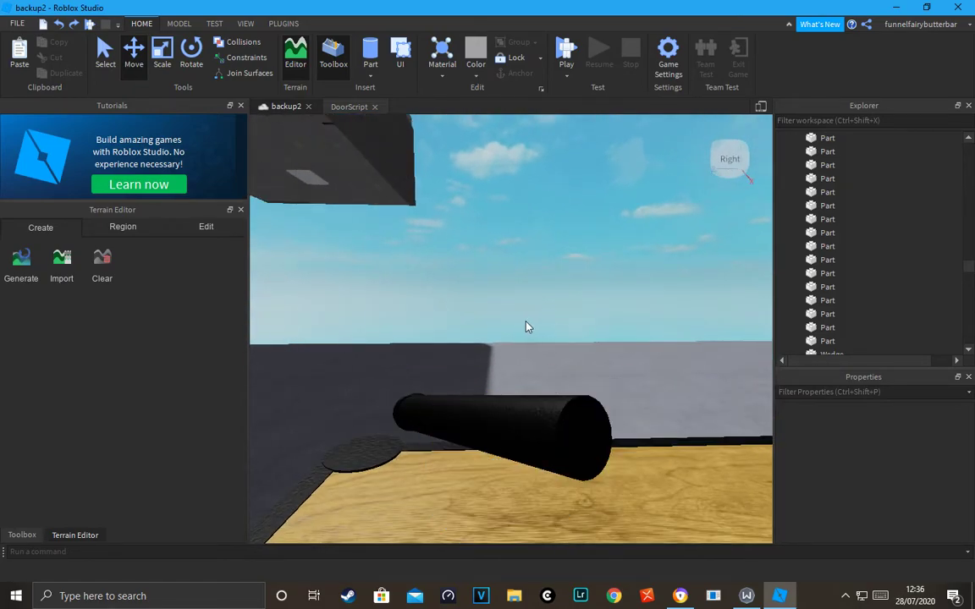
{"action": "left_click", "coordinate": [542, 419]}
{"action": "right_click_drag", "start_coordinate": [542, 419], "coordinate": [650, 398]}
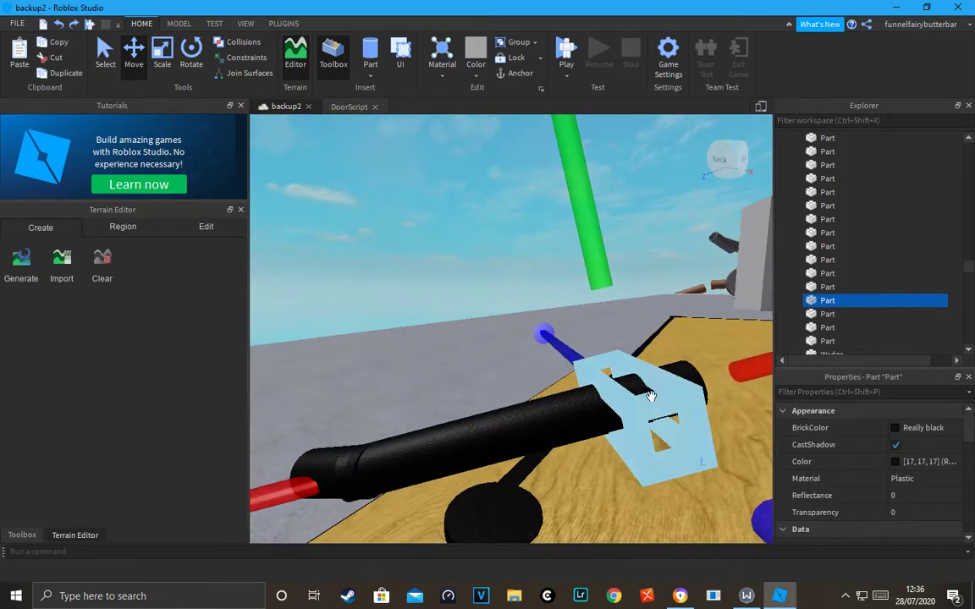
{"action": "right_click_drag", "start_coordinate": [677, 389], "coordinate": [542, 383]}
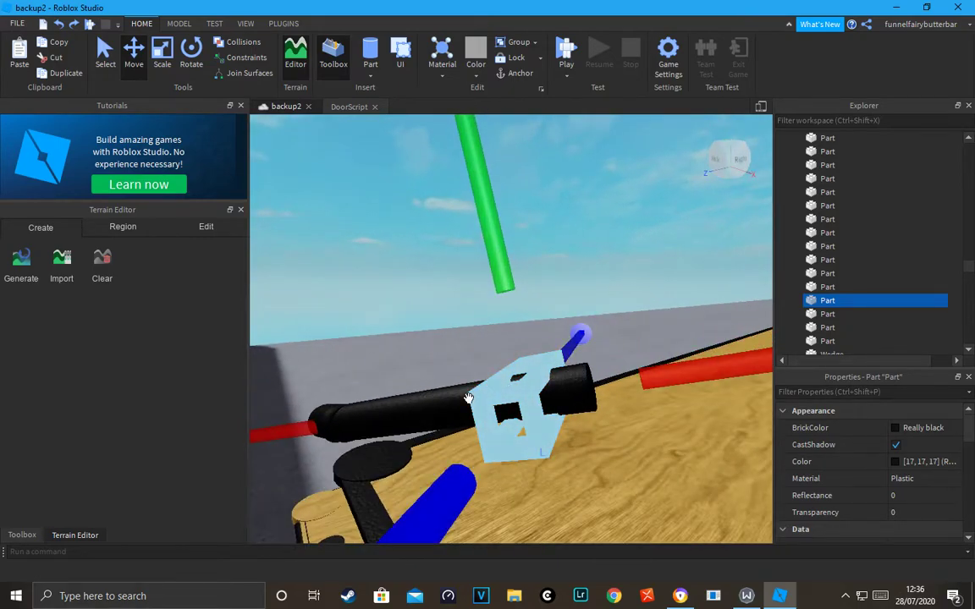
{"action": "scroll", "coordinate": [531, 372], "scroll_direction": "down", "scroll_amount": 5}
{"action": "scroll", "coordinate": [529, 370], "scroll_direction": "up", "scroll_amount": 2}
Step: Undo the pasting of the bar copy above the bench, keeping the original connecting bar
{"action": "left_click", "coordinate": [59, 23]}
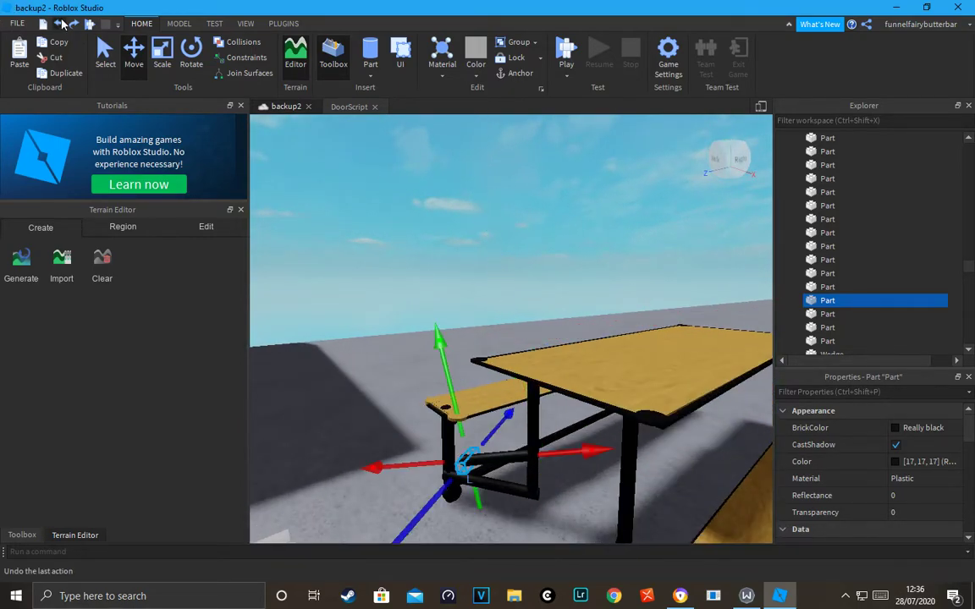
{"action": "left_click", "coordinate": [477, 231]}
{"action": "scroll", "coordinate": [477, 238], "scroll_direction": "down", "scroll_amount": 4}
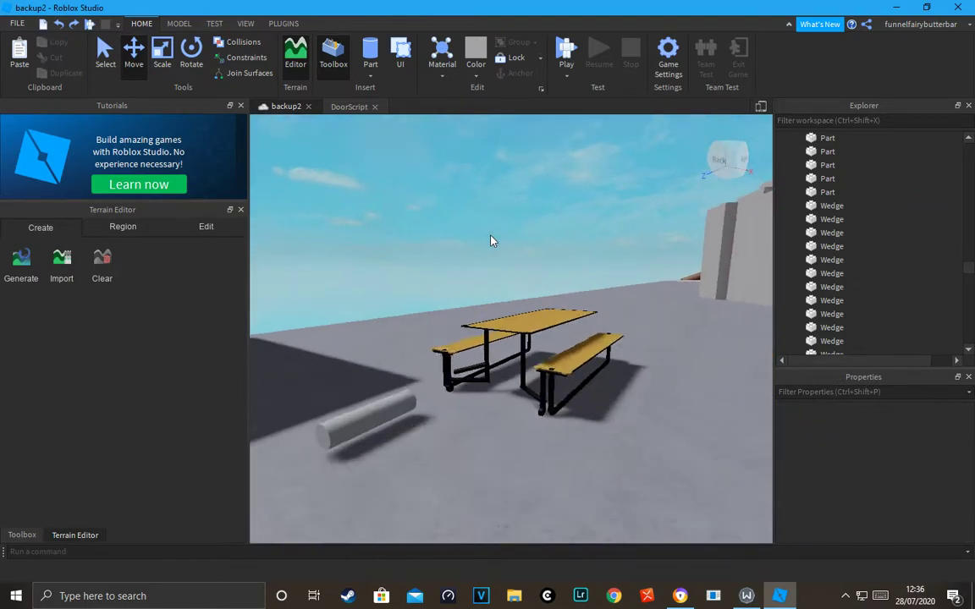
{"action": "key", "text": "w"}
{"action": "right_click_drag", "start_coordinate": [491, 240], "coordinate": [498, 238]}
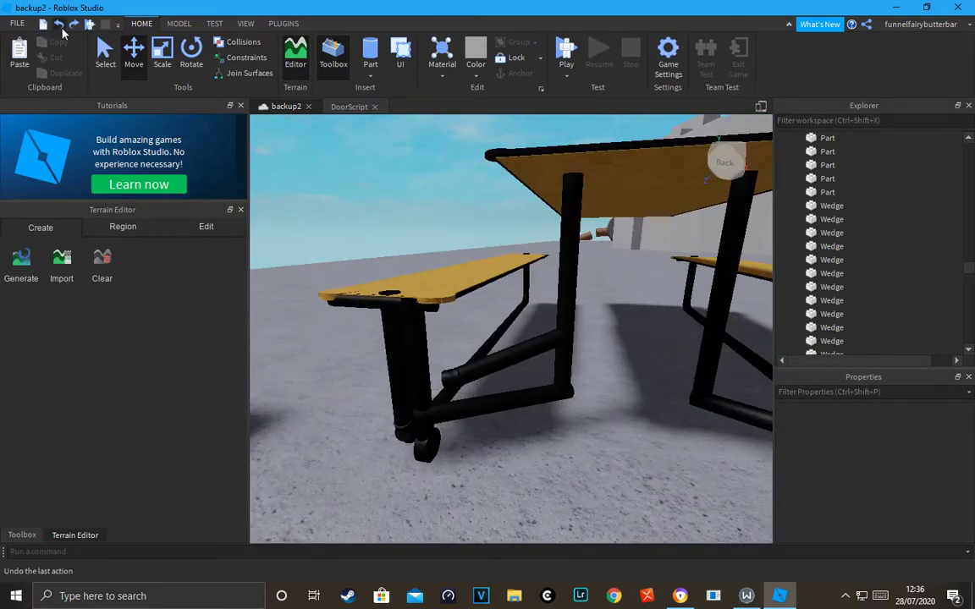
{"action": "left_click", "coordinate": [60, 29]}
{"action": "left_click", "coordinate": [66, 28]}
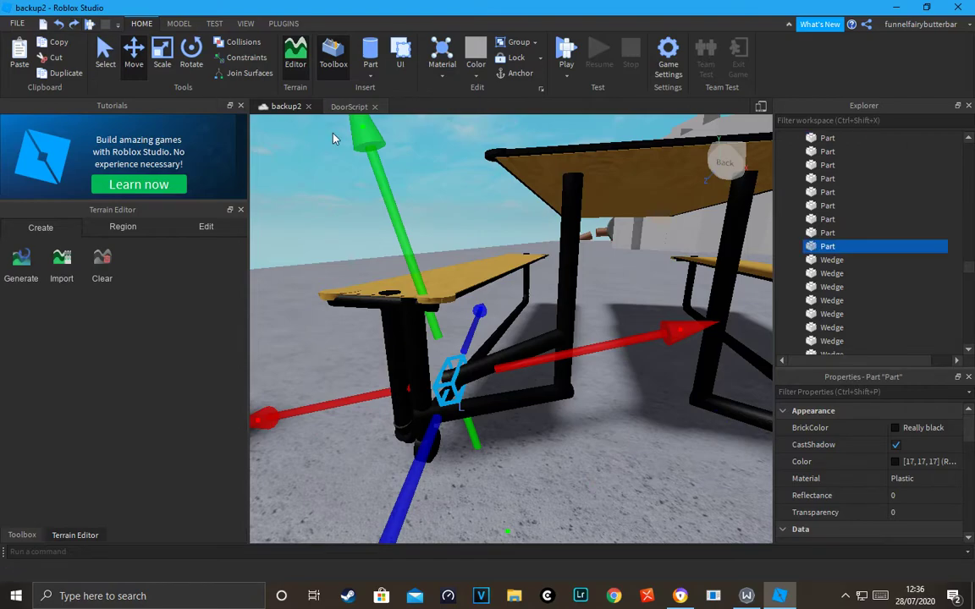
Step: Try pasting a copy of the bar's upper end segment above the tabletop, shift it sideways and delete it
{"action": "left_click", "coordinate": [438, 159]}
{"action": "right_click_drag", "start_coordinate": [485, 170], "coordinate": [485, 169]}
{"action": "key", "text": "s"}
{"action": "key", "text": "d"}
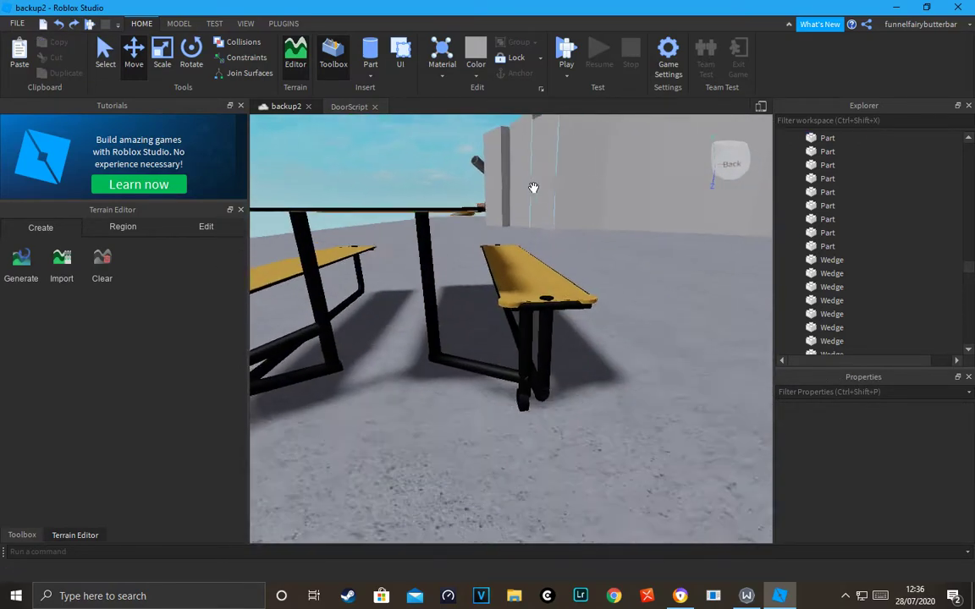
{"action": "key", "text": "a"}
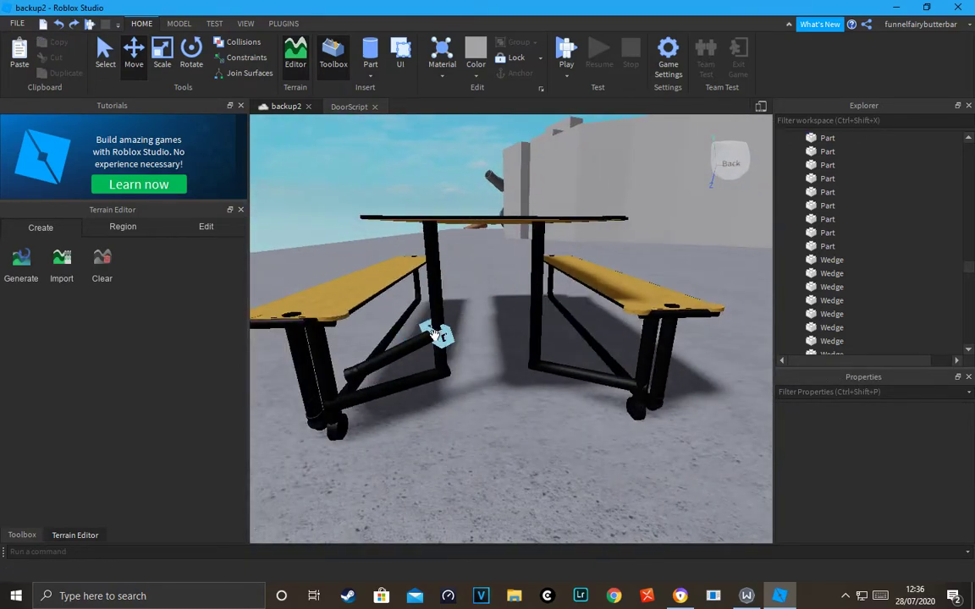
{"action": "left_click", "coordinate": [436, 334]}
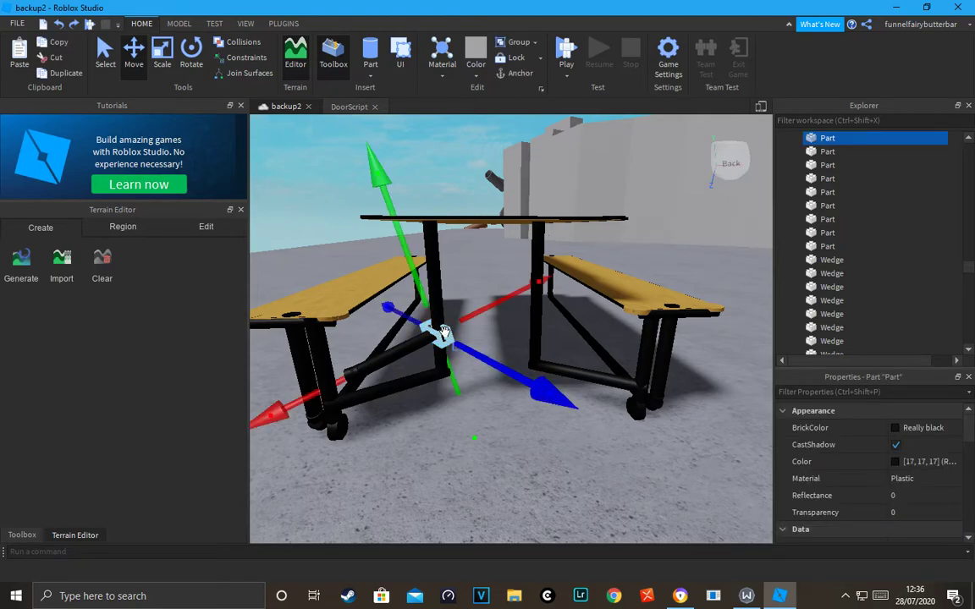
{"action": "left_click", "coordinate": [559, 323]}
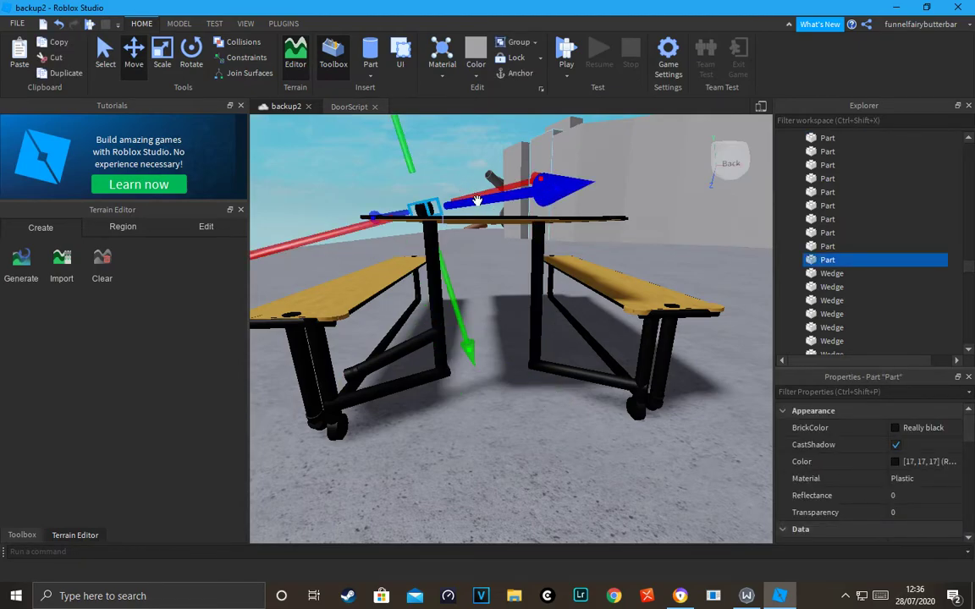
{"action": "left_click_drag", "start_coordinate": [495, 204], "coordinate": [597, 199]}
{"action": "right_click_drag", "start_coordinate": [663, 267], "coordinate": [645, 257]}
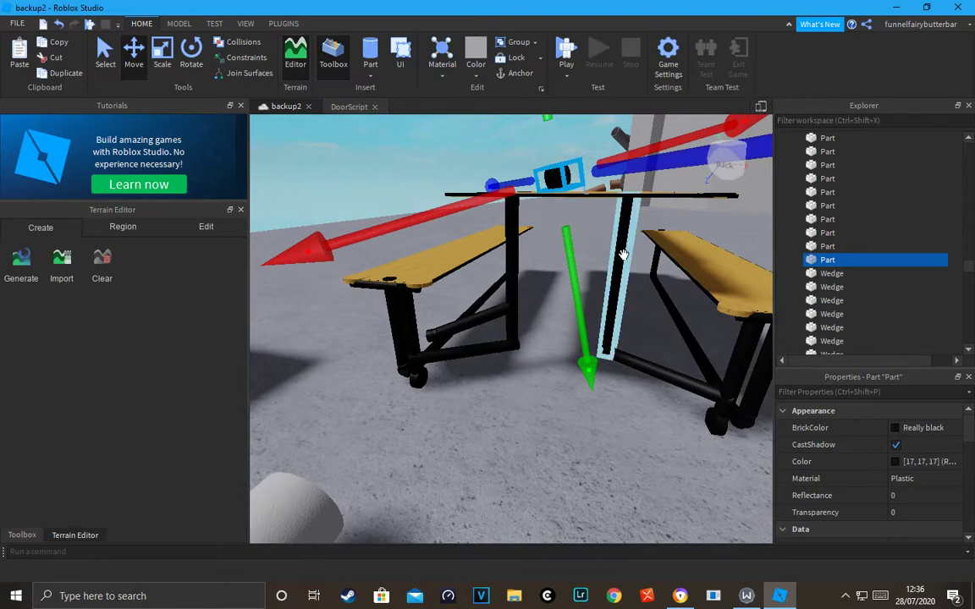
{"action": "key", "text": "Delete"}
Step: Select the two upper segments of the connecting bar and paste a copy of them directly above the bar
{"action": "scroll", "coordinate": [508, 292], "scroll_direction": "up", "scroll_amount": 4}
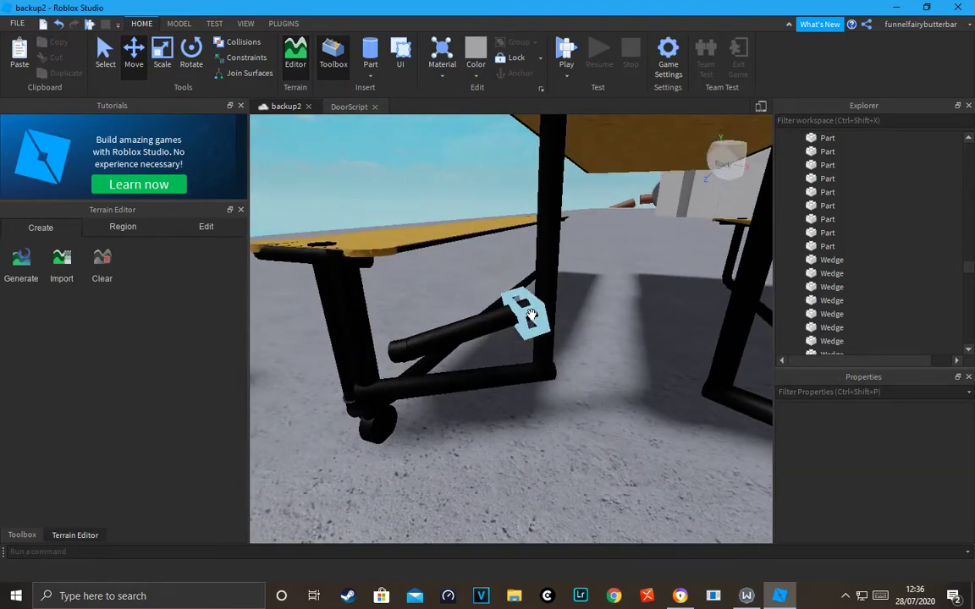
{"action": "left_click", "coordinate": [529, 316]}
{"action": "left_click", "coordinate": [494, 324], "text": "ctrl"}
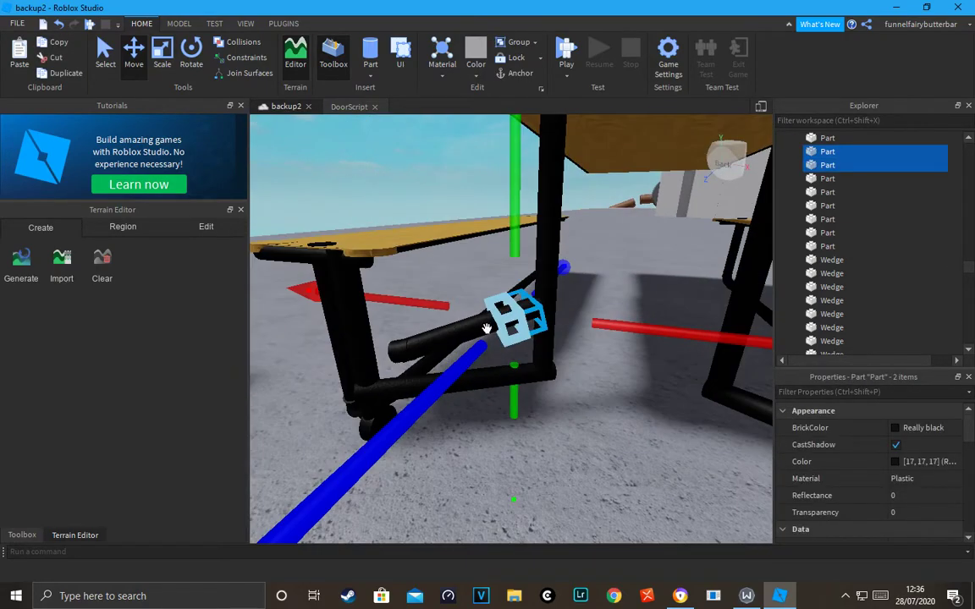
{"action": "left_click_drag", "start_coordinate": [446, 320], "coordinate": [577, 308]}
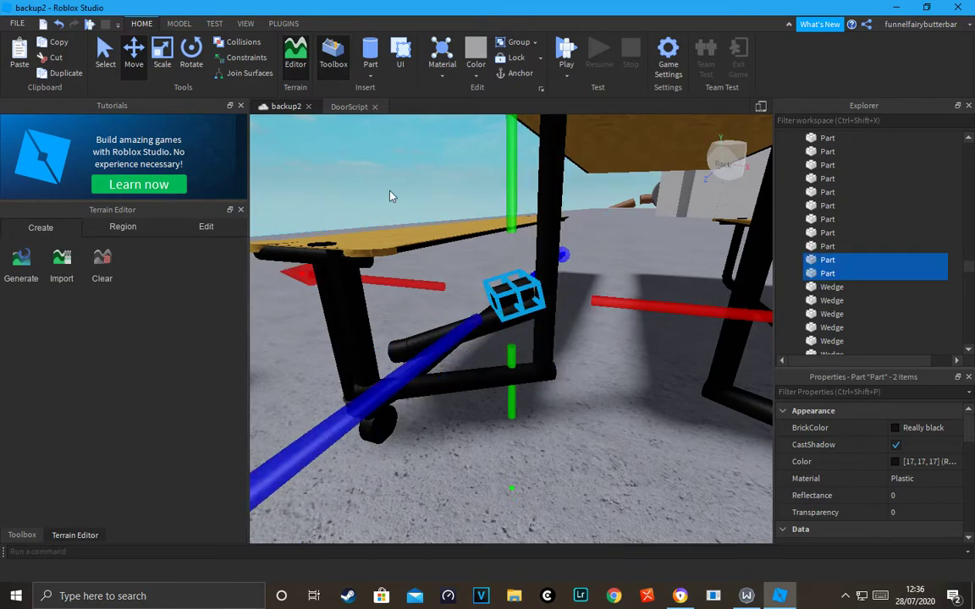
Step: Step back through the recent segment edits and redo them up to the pasted pair of segments
{"action": "left_click", "coordinate": [56, 25]}
{"action": "left_click", "coordinate": [57, 25]}
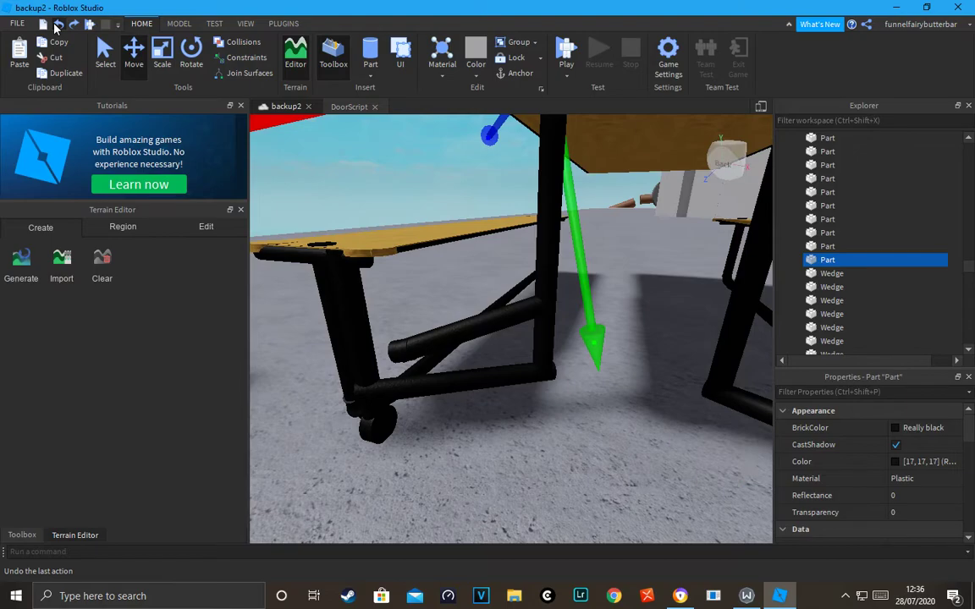
{"action": "left_click", "coordinate": [56, 24]}
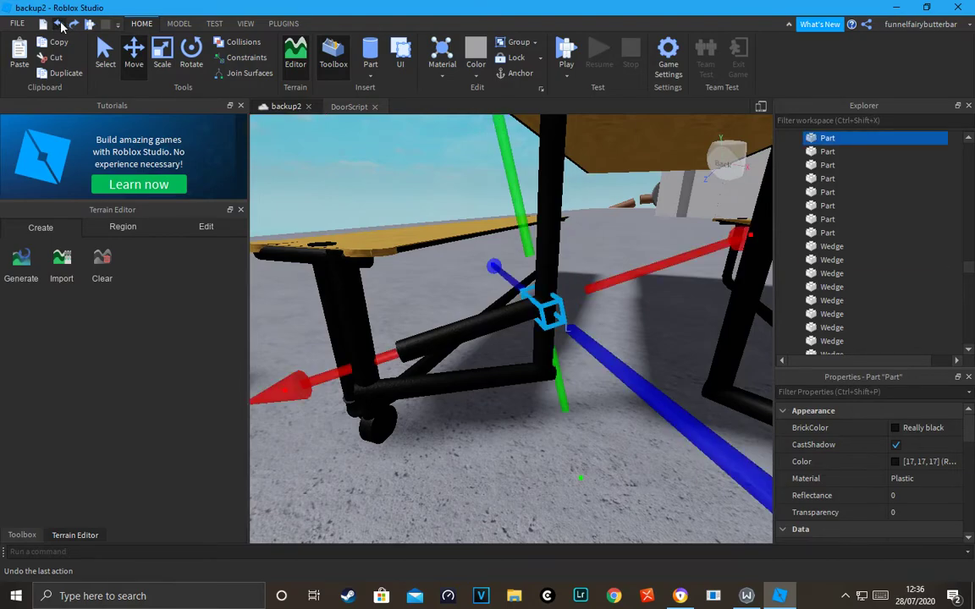
{"action": "left_click", "coordinate": [72, 27]}
{"action": "left_click", "coordinate": [72, 27]}
{"action": "left_click", "coordinate": [72, 27]}
{"action": "left_click", "coordinate": [72, 27]}
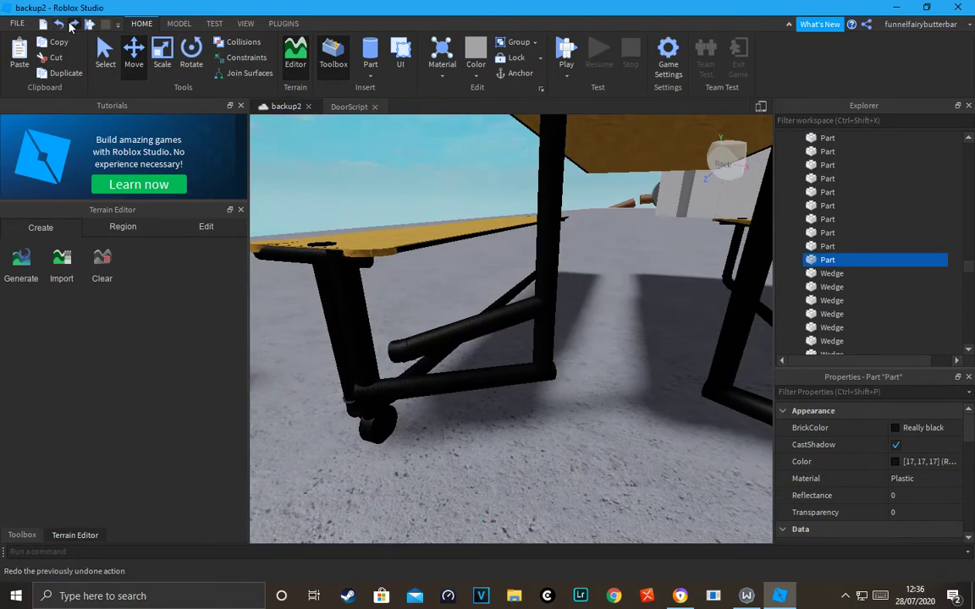
{"action": "left_click", "coordinate": [72, 27]}
{"action": "key", "text": "s"}
{"action": "right_click_drag", "start_coordinate": [255, 181], "coordinate": [247, 128]}
{"action": "left_click", "coordinate": [72, 24]}
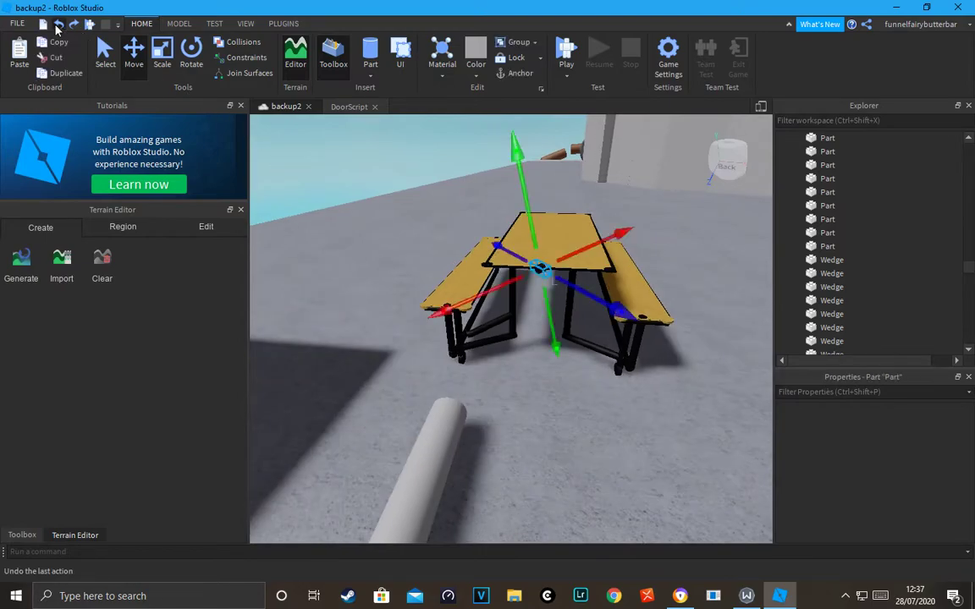
{"action": "left_click", "coordinate": [73, 25]}
{"action": "left_click", "coordinate": [74, 26]}
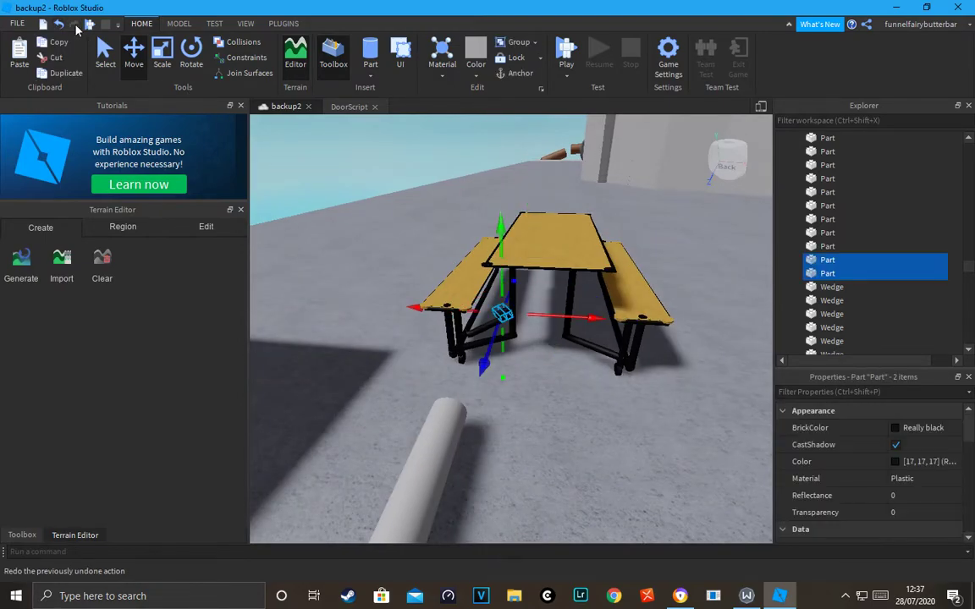
Step: Select the eight segments making up the sloping connecting bar and group them into one model
{"action": "right_click_drag", "start_coordinate": [467, 273], "coordinate": [453, 296]}
{"action": "key", "text": "w"}
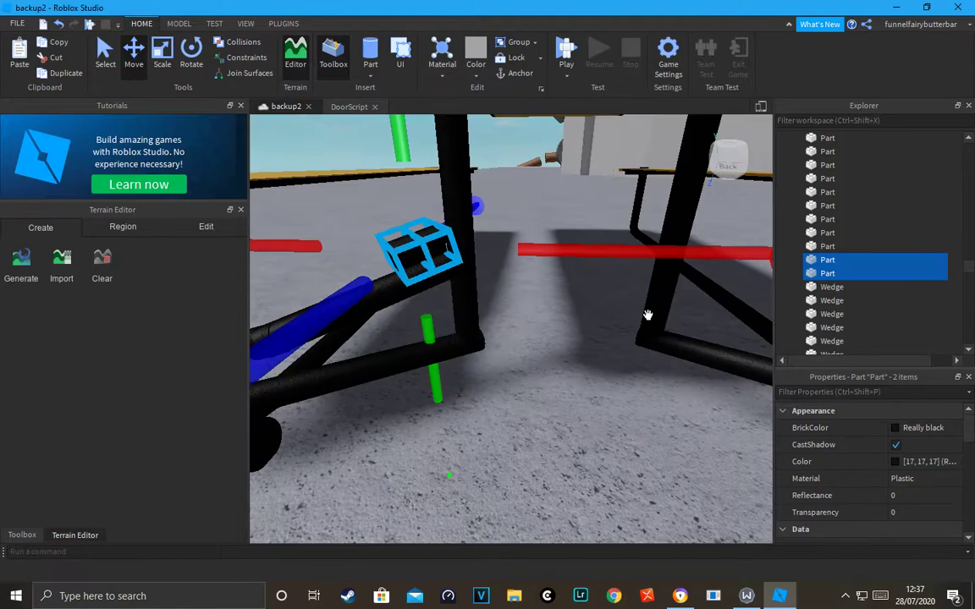
{"action": "key", "text": "s"}
{"action": "left_click", "coordinate": [872, 257], "text": "shift"}
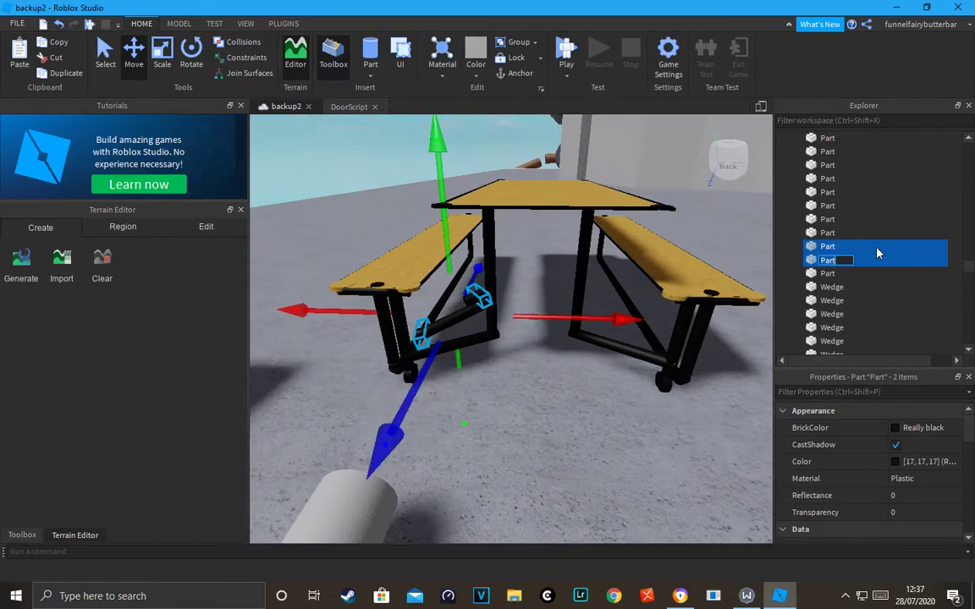
{"action": "left_click", "coordinate": [883, 238], "text": "shift"}
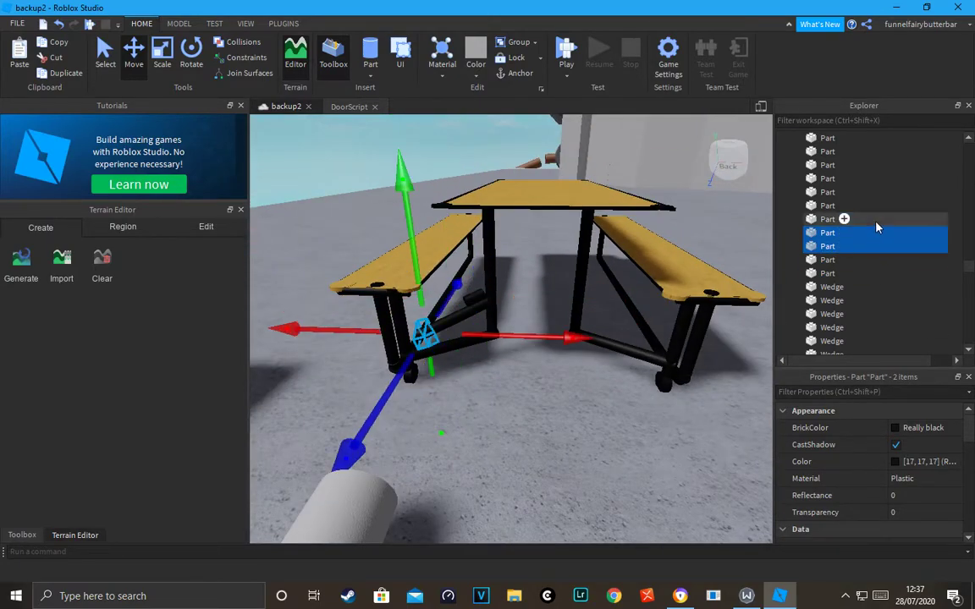
{"action": "key", "text": "shift+Up"}
{"action": "key", "text": "shift+Up"}
{"action": "key", "text": "shift+Up"}
{"action": "key", "text": "shift+Up"}
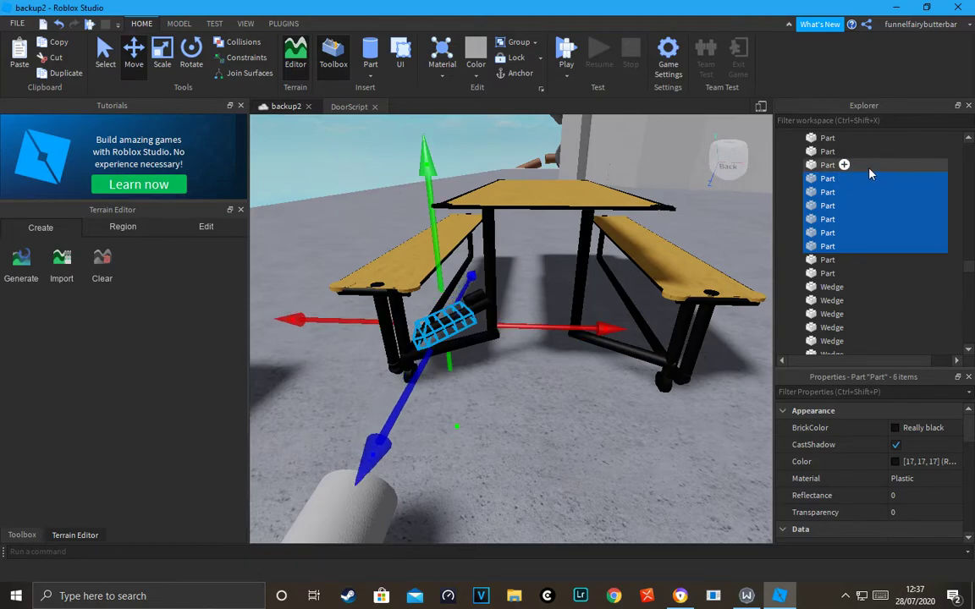
{"action": "key", "text": "shift+Up"}
{"action": "key", "text": "shift+Up"}
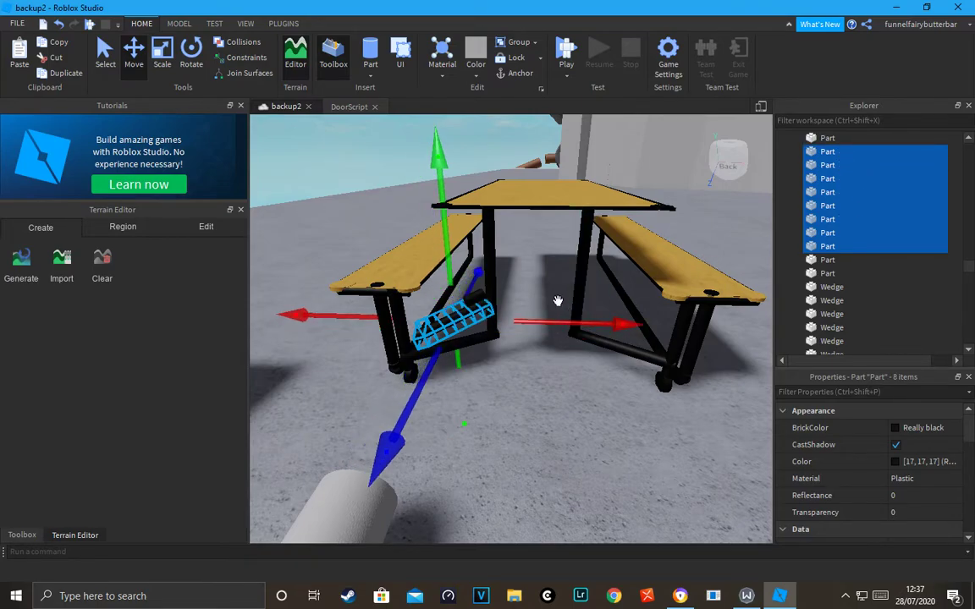
{"action": "key", "text": "ctrl+g"}
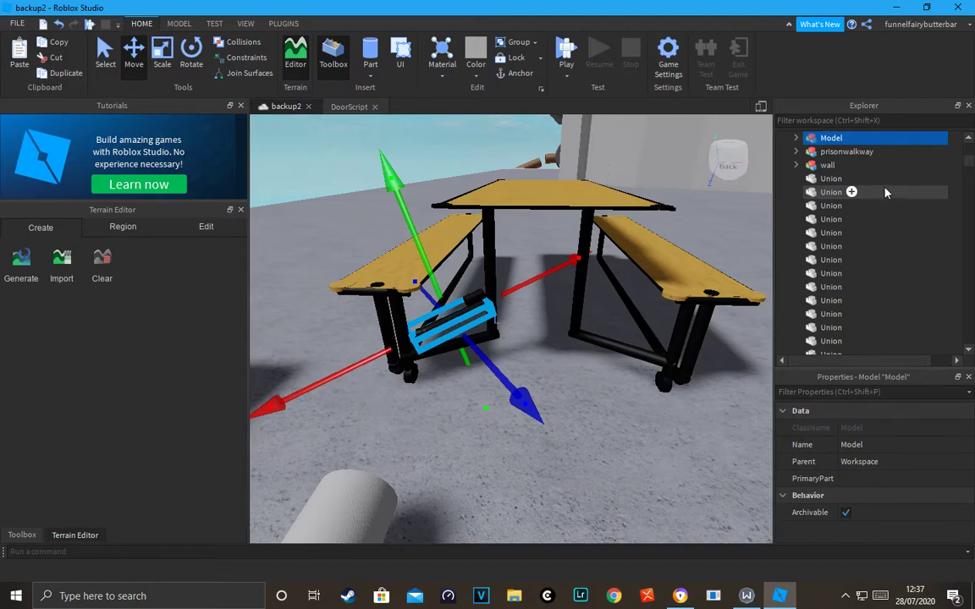
Step: Duplicate the grouped connecting bar and rotate the copy about its vertical axis to face the opposite bench
{"action": "key", "text": "ctrl+d"}
{"action": "left_click", "coordinate": [163, 57]}
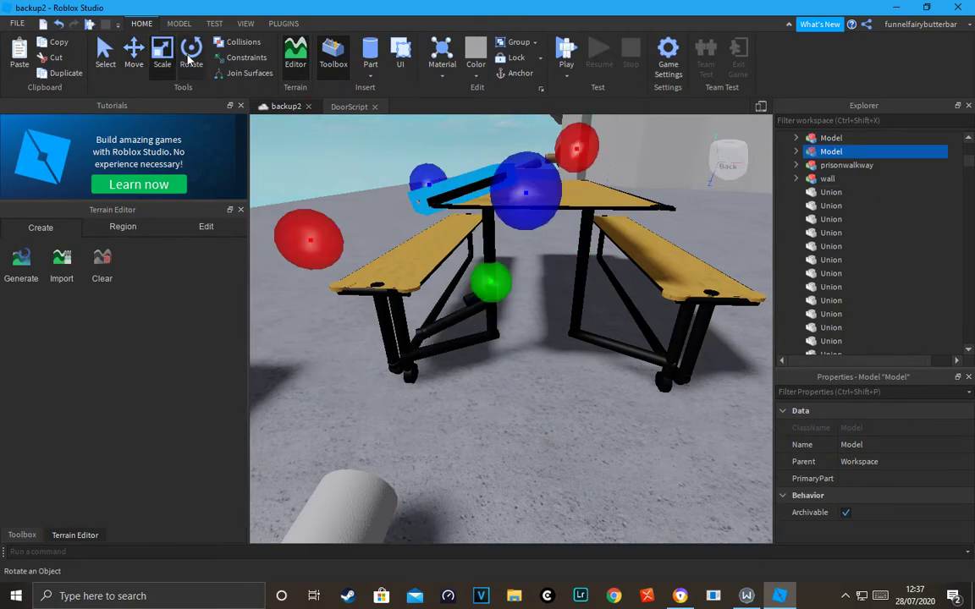
{"action": "left_click", "coordinate": [190, 55]}
{"action": "left_click", "coordinate": [561, 199]}
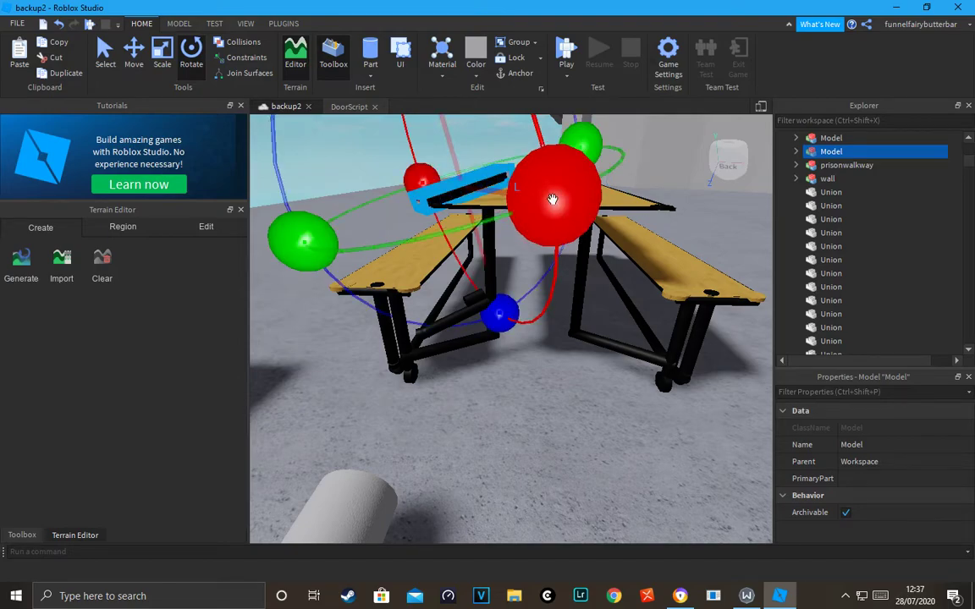
{"action": "left_click_drag", "start_coordinate": [324, 234], "coordinate": [496, 116]}
{"action": "scroll", "coordinate": [530, 161], "scroll_direction": "down", "scroll_amount": 2}
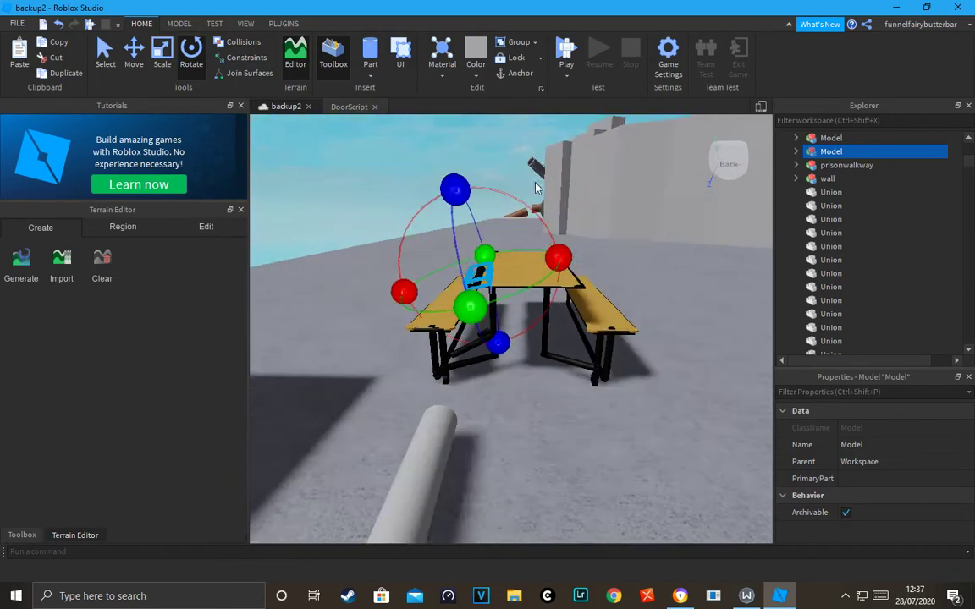
{"action": "scroll", "coordinate": [538, 190], "scroll_direction": "up", "scroll_amount": 1}
{"action": "left_click_drag", "start_coordinate": [481, 223], "coordinate": [574, 243]}
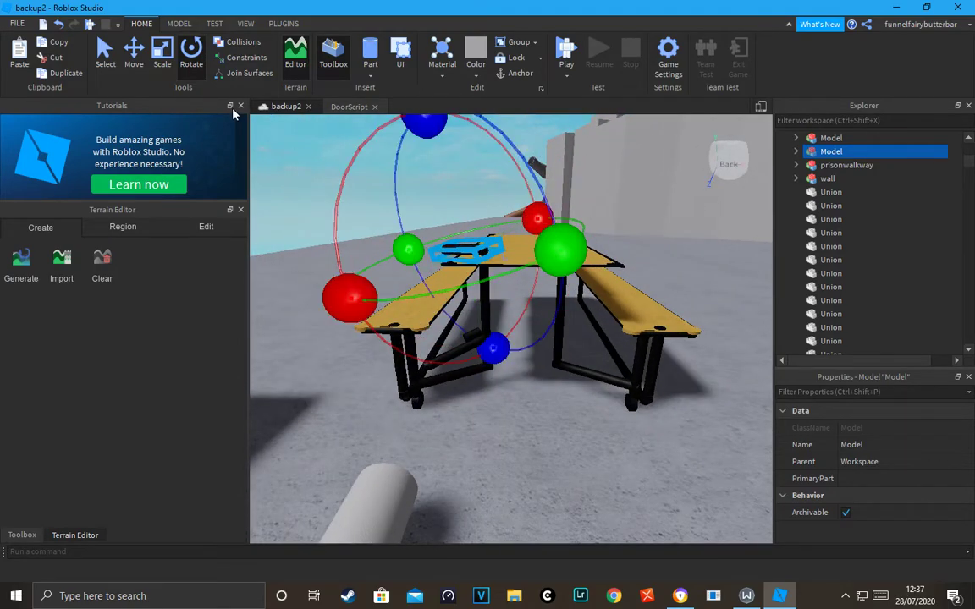
Step: Lower the copied bar beneath the tabletop and move it across to the opposite table leg
{"action": "left_click", "coordinate": [142, 70]}
{"action": "left_click_drag", "start_coordinate": [453, 182], "coordinate": [497, 306]}
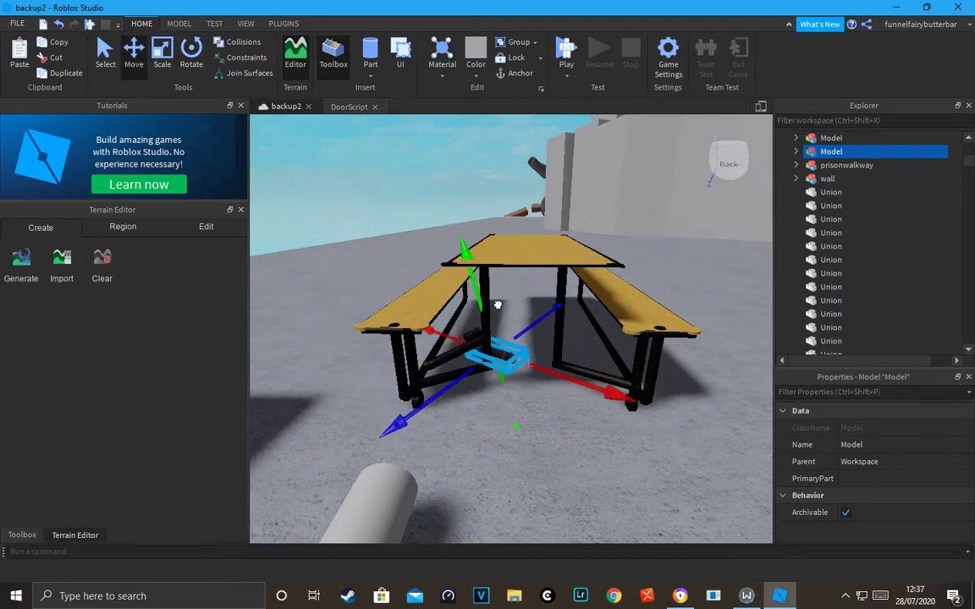
{"action": "scroll", "coordinate": [576, 390], "scroll_direction": "up", "scroll_amount": 2}
{"action": "left_click_drag", "start_coordinate": [645, 422], "coordinate": [790, 462]}
{"action": "left_click_drag", "start_coordinate": [588, 325], "coordinate": [651, 320]}
{"action": "scroll", "coordinate": [651, 320], "scroll_direction": "up", "scroll_amount": 2}
{"action": "right_click_drag", "start_coordinate": [652, 320], "coordinate": [654, 316]}
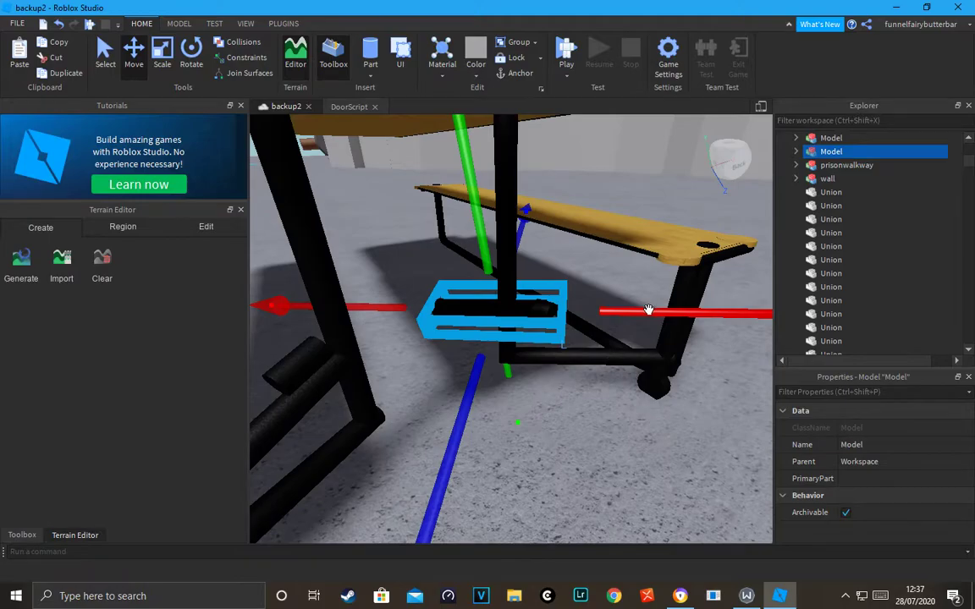
{"action": "left_click_drag", "start_coordinate": [648, 309], "coordinate": [756, 328]}
{"action": "right_click_drag", "start_coordinate": [756, 328], "coordinate": [755, 333]}
{"action": "scroll", "coordinate": [759, 325], "scroll_direction": "up", "scroll_amount": 3}
{"action": "left_click_drag", "start_coordinate": [405, 371], "coordinate": [433, 366]}
{"action": "right_click_drag", "start_coordinate": [468, 332], "coordinate": [469, 331]}
{"action": "scroll", "coordinate": [558, 318], "scroll_direction": "down", "scroll_amount": 2}
{"action": "right_click_drag", "start_coordinate": [562, 316], "coordinate": [562, 317]}
{"action": "scroll", "coordinate": [561, 318], "scroll_direction": "down", "scroll_amount": 2}
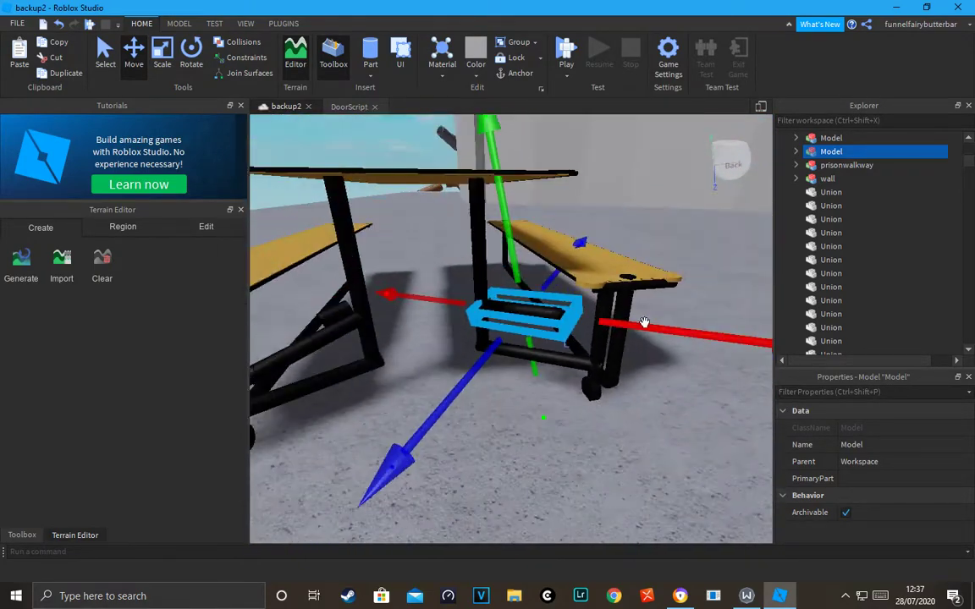
Step: Tilt the copied bar so it slopes down from the table leg toward the bench leg
{"action": "left_click", "coordinate": [190, 52]}
{"action": "left_click_drag", "start_coordinate": [490, 137], "coordinate": [551, 171]}
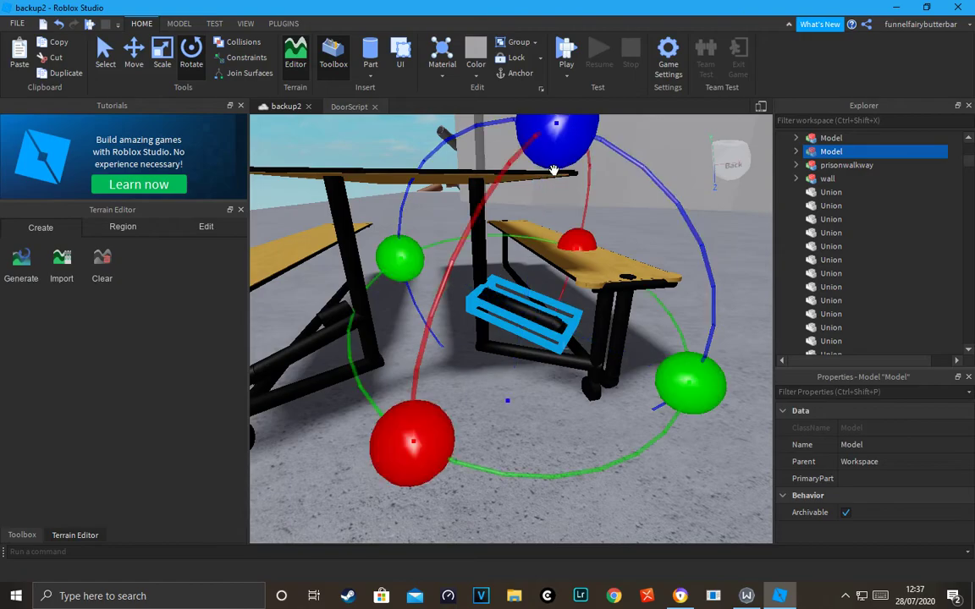
{"action": "scroll", "coordinate": [553, 170], "scroll_direction": "up", "scroll_amount": 3}
{"action": "right_click_drag", "start_coordinate": [553, 171], "coordinate": [554, 170]}
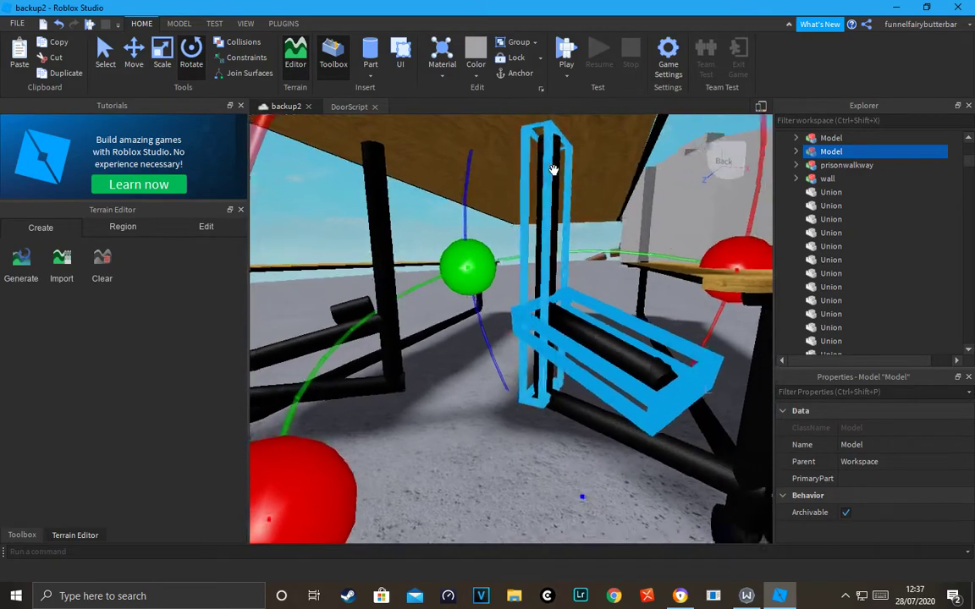
{"action": "right_click_drag", "start_coordinate": [549, 223], "coordinate": [548, 222]}
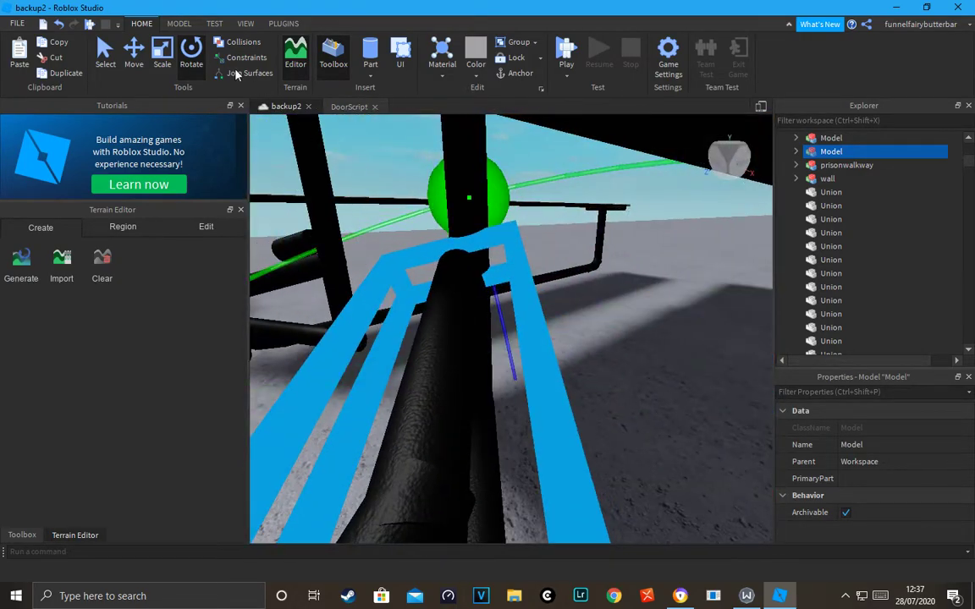
Step: Shift the tilted copy slightly to line up its upper end with the table leg
{"action": "left_click", "coordinate": [127, 64]}
{"action": "left_click_drag", "start_coordinate": [694, 312], "coordinate": [718, 297]}
{"action": "right_click_drag", "start_coordinate": [718, 293], "coordinate": [719, 291]}
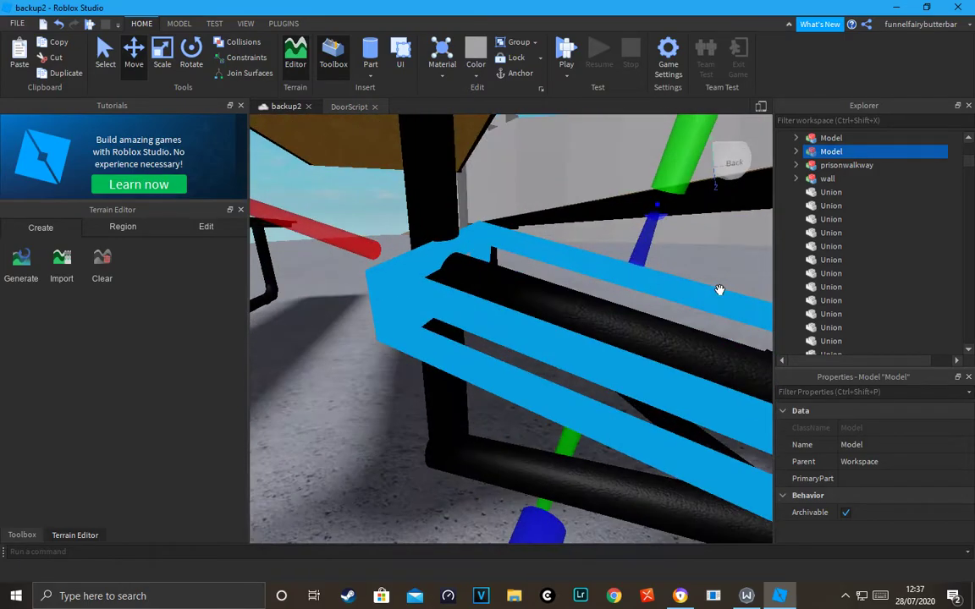
{"action": "key", "text": "f"}
{"action": "right_click_drag", "start_coordinate": [579, 247], "coordinate": [596, 245]}
{"action": "key", "text": "f"}
{"action": "scroll", "coordinate": [593, 242], "scroll_direction": "down", "scroll_amount": 5}
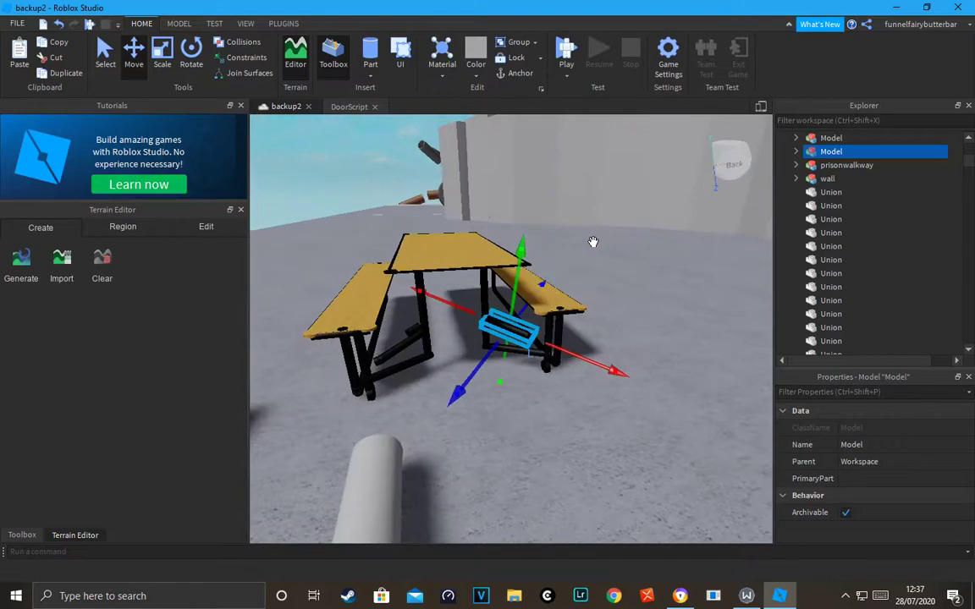
Step: Examine the copied bar's slope and position against the original bar from several angles
{"action": "left_click", "coordinate": [382, 172]}
{"action": "scroll", "coordinate": [406, 172], "scroll_direction": "up", "scroll_amount": 5}
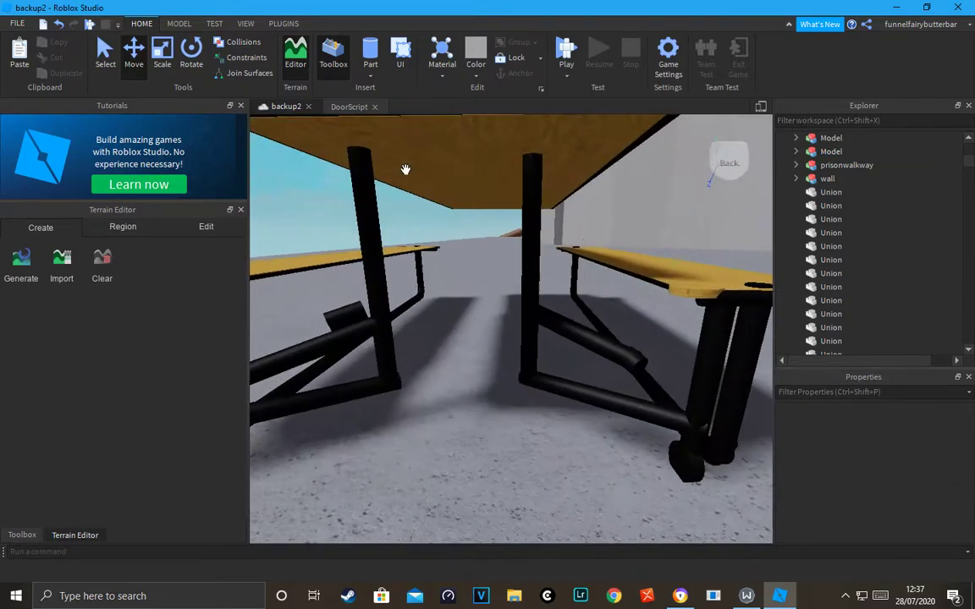
{"action": "right_click_drag", "start_coordinate": [406, 171], "coordinate": [406, 170]}
{"action": "left_click", "coordinate": [576, 366]}
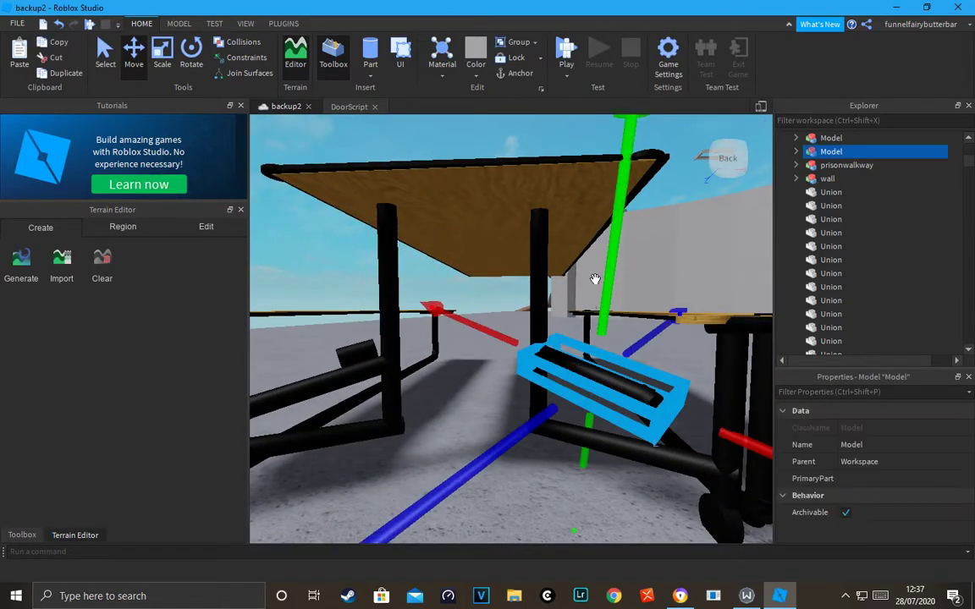
{"action": "scroll", "coordinate": [600, 288], "scroll_direction": "down", "scroll_amount": 5}
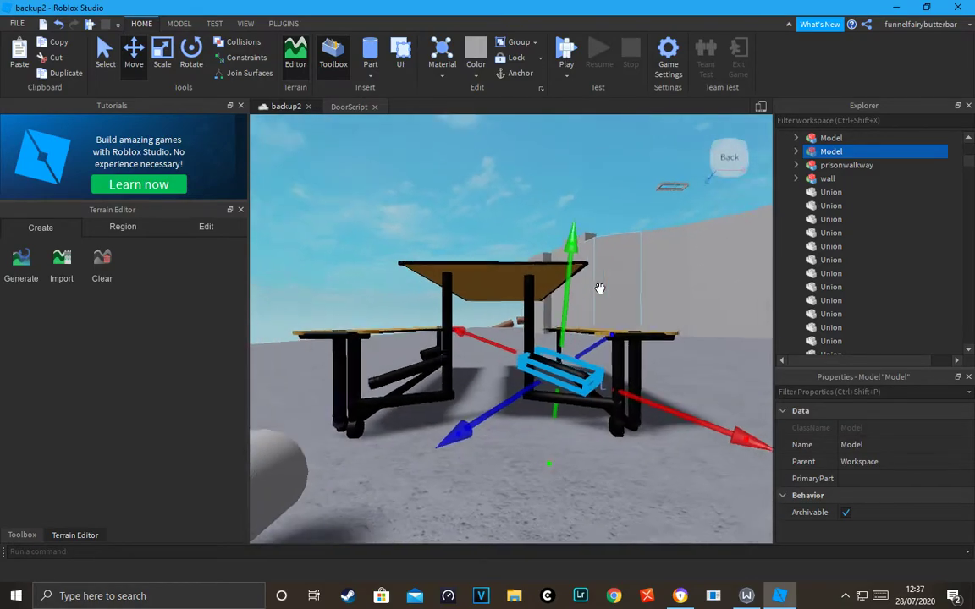
{"action": "left_click", "coordinate": [499, 217]}
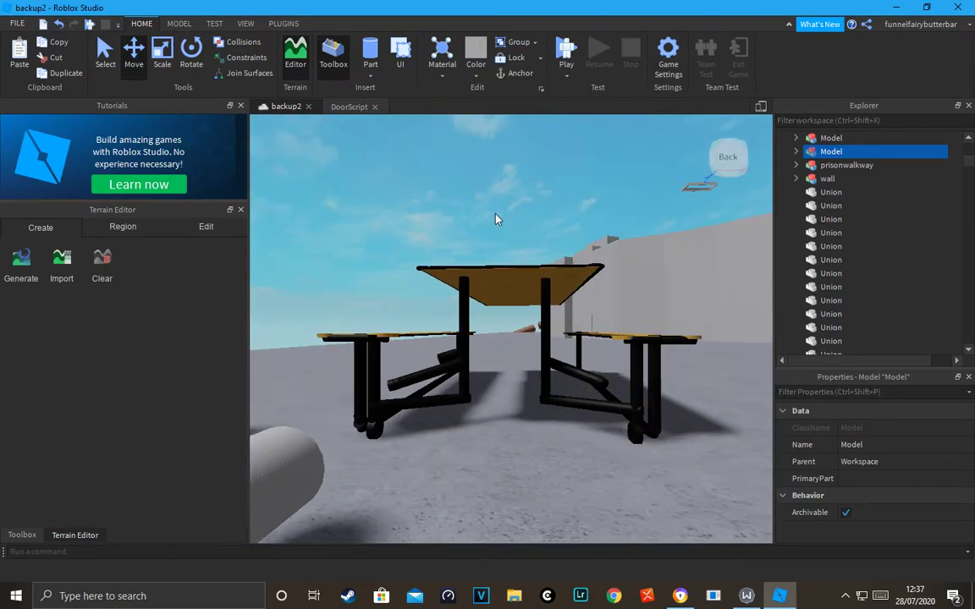
{"action": "right_click_drag", "start_coordinate": [500, 216], "coordinate": [503, 210]}
{"action": "scroll", "coordinate": [503, 210], "scroll_direction": "up", "scroll_amount": 4}
{"action": "left_click", "coordinate": [622, 343]}
{"action": "right_click_drag", "start_coordinate": [624, 342], "coordinate": [627, 335]}
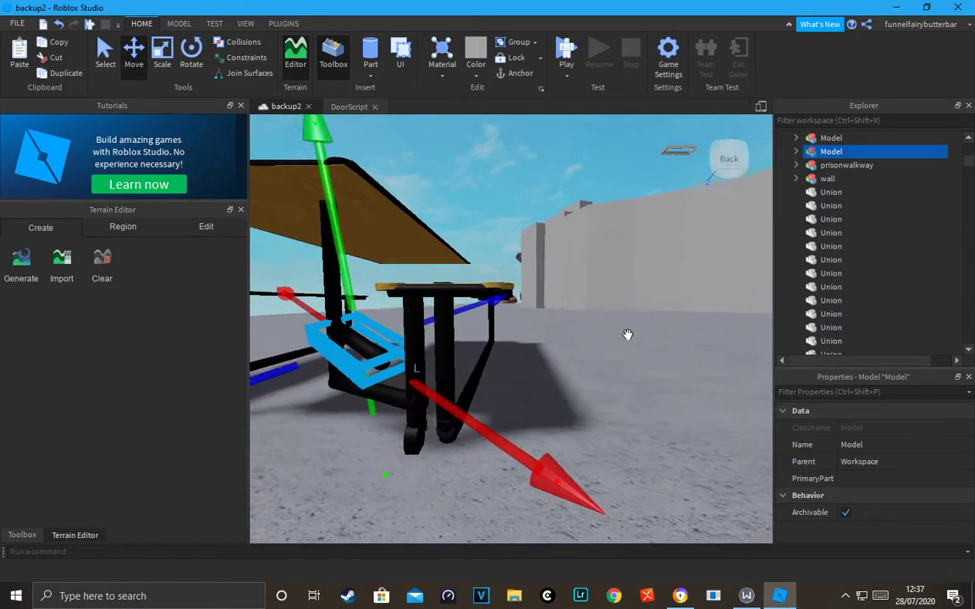
{"action": "scroll", "coordinate": [633, 330], "scroll_direction": "up", "scroll_amount": 4}
{"action": "right_click_drag", "start_coordinate": [723, 311], "coordinate": [716, 337]}
{"action": "scroll", "coordinate": [720, 335], "scroll_direction": "down", "scroll_amount": 4}
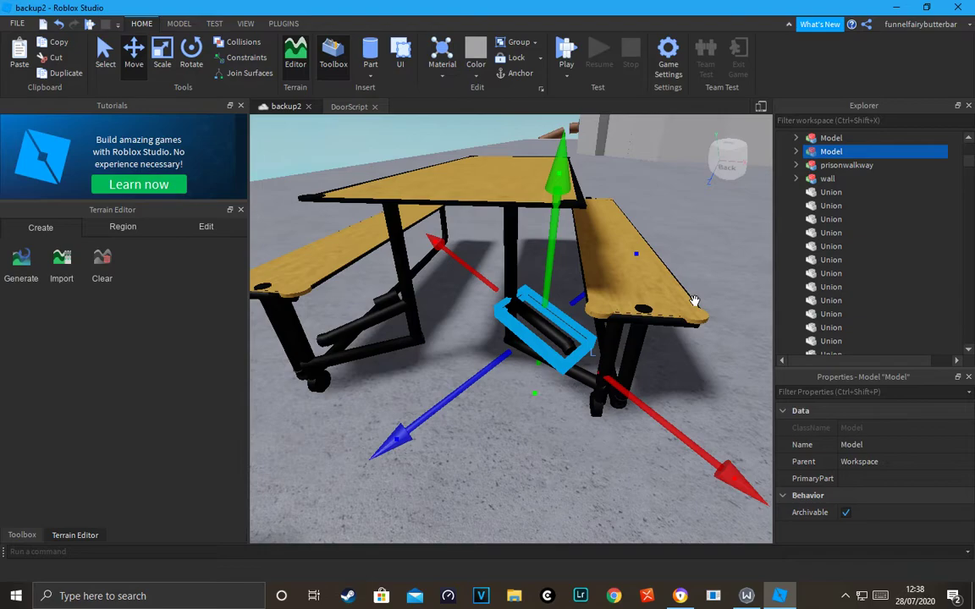
Step: Ungroup the copied bar into its separate segments and clear the selection
{"action": "key", "text": "ctrl+u"}
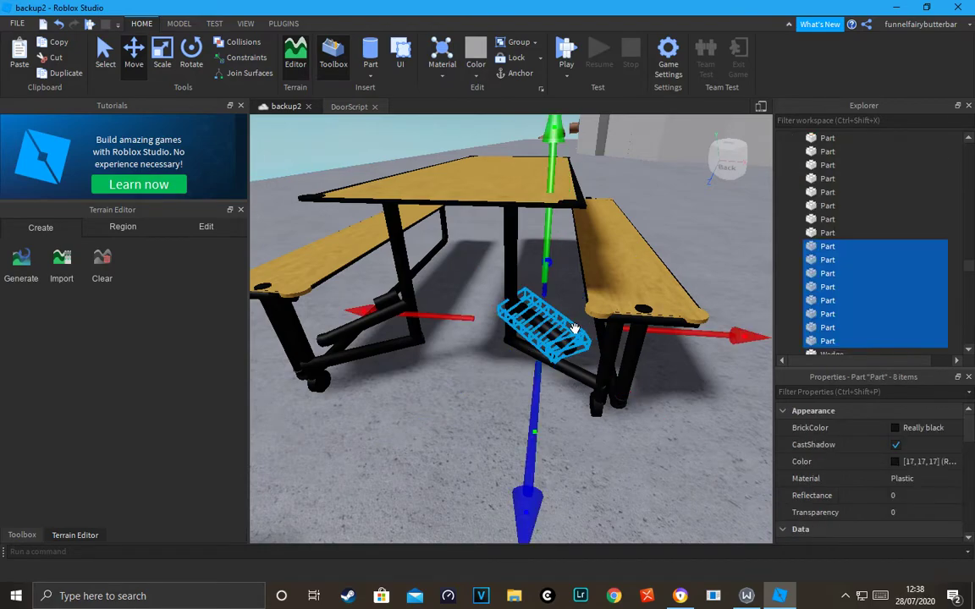
{"action": "right_click_drag", "start_coordinate": [588, 281], "coordinate": [584, 269]}
{"action": "left_click", "coordinate": [478, 211]}
{"action": "right_click_drag", "start_coordinate": [479, 211], "coordinate": [492, 229]}
{"action": "scroll", "coordinate": [495, 334], "scroll_direction": "up", "scroll_amount": 4}
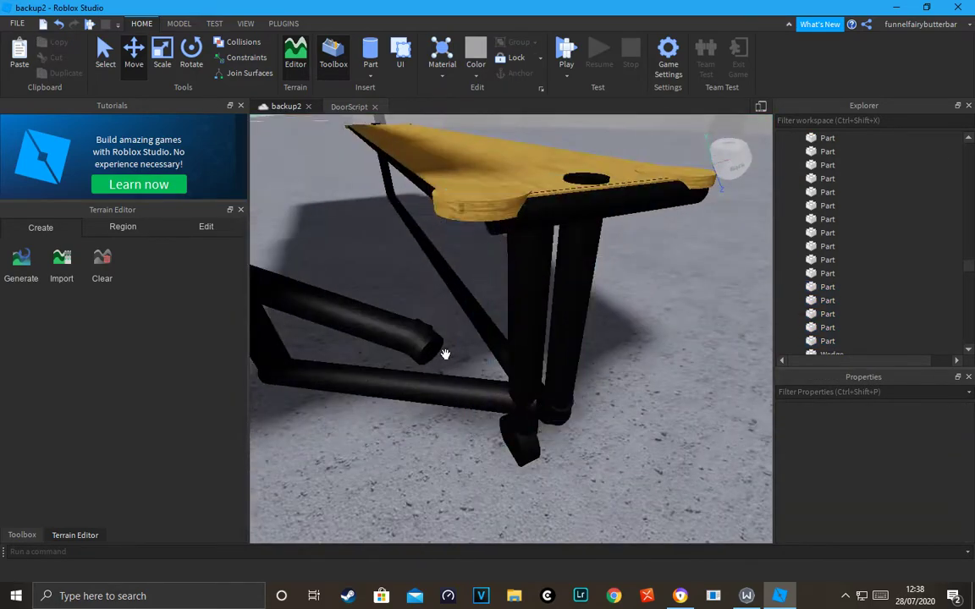
Step: Select the segment at the copied bar's lower end and rotate it toward the bench leg
{"action": "left_click", "coordinate": [425, 340]}
{"action": "right_click_drag", "start_coordinate": [479, 301], "coordinate": [318, 154]}
{"action": "left_click", "coordinate": [191, 56]}
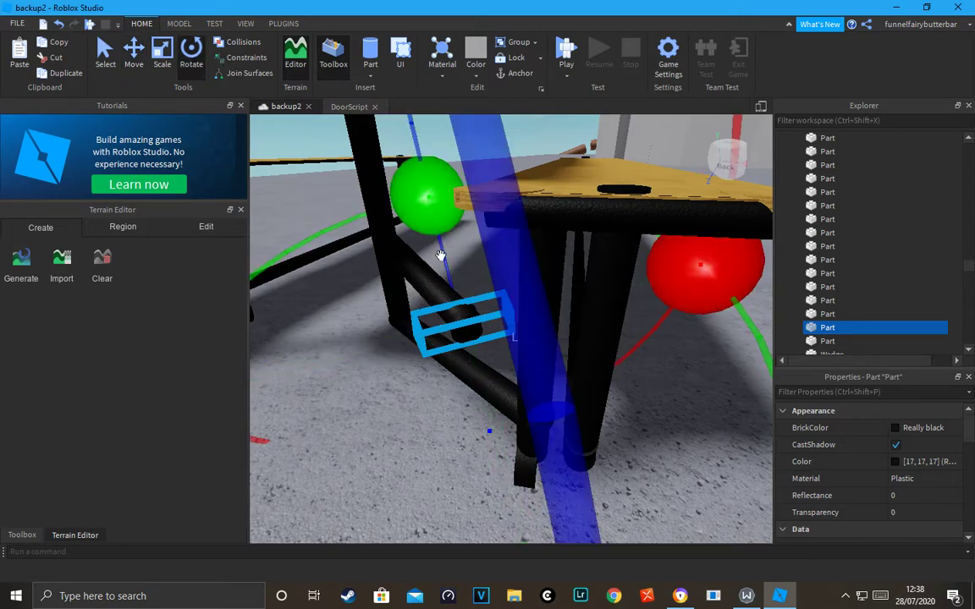
{"action": "left_click_drag", "start_coordinate": [405, 229], "coordinate": [324, 226]}
{"action": "left_click", "coordinate": [135, 68]}
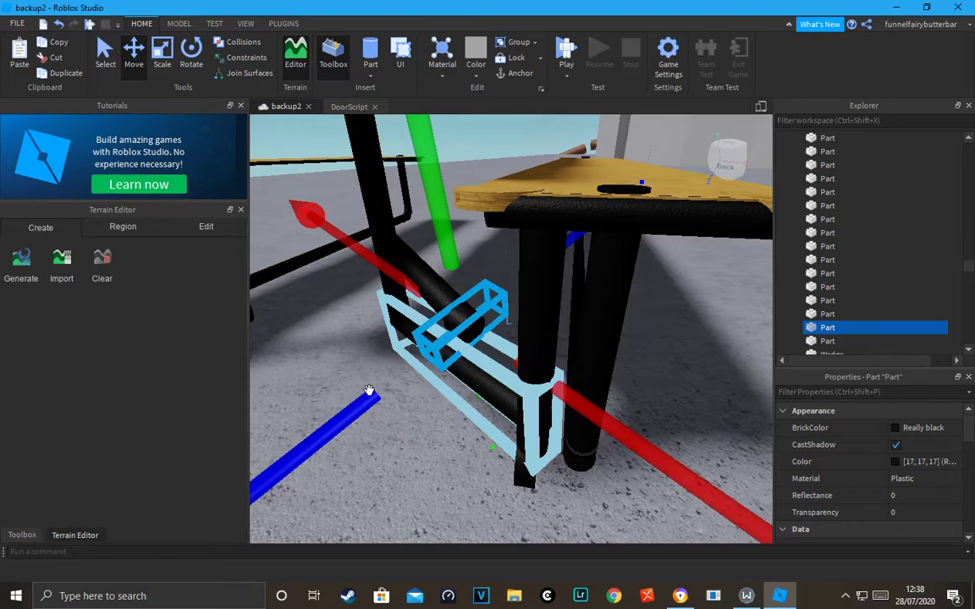
Step: Try to stretch the copied bar's lower end segment sideways toward the bench leg with Scale
{"action": "scroll", "coordinate": [366, 408], "scroll_direction": "down", "scroll_amount": 4}
{"action": "right_click_drag", "start_coordinate": [366, 407], "coordinate": [399, 350]}
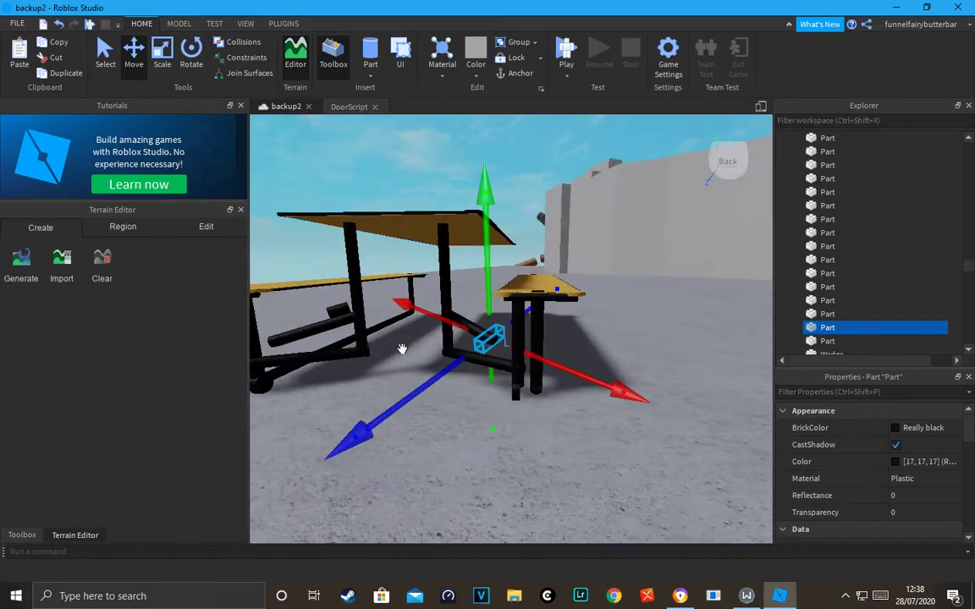
{"action": "scroll", "coordinate": [532, 203], "scroll_direction": "up", "scroll_amount": 5}
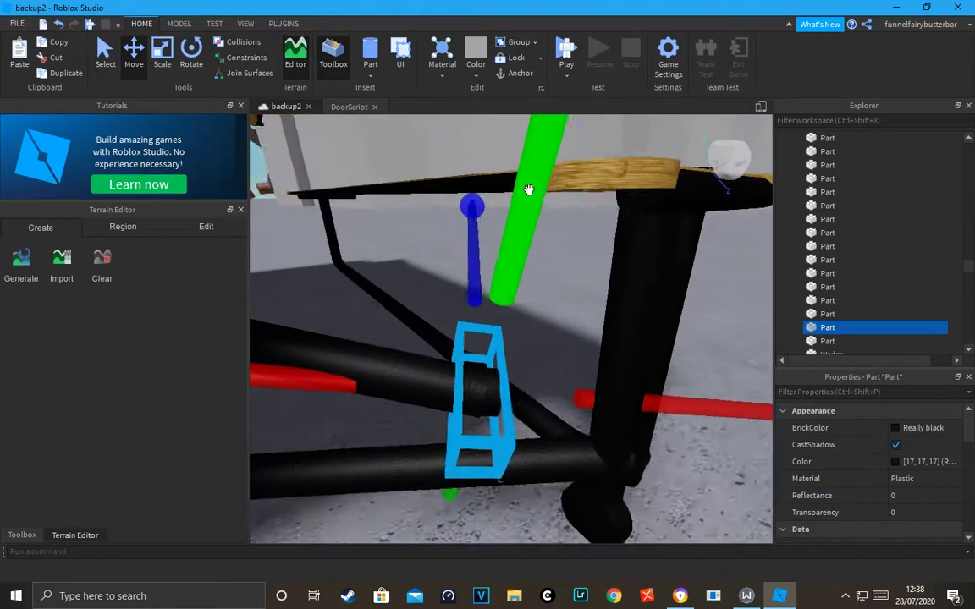
{"action": "left_click", "coordinate": [164, 71]}
{"action": "left_click_drag", "start_coordinate": [690, 392], "coordinate": [783, 385]}
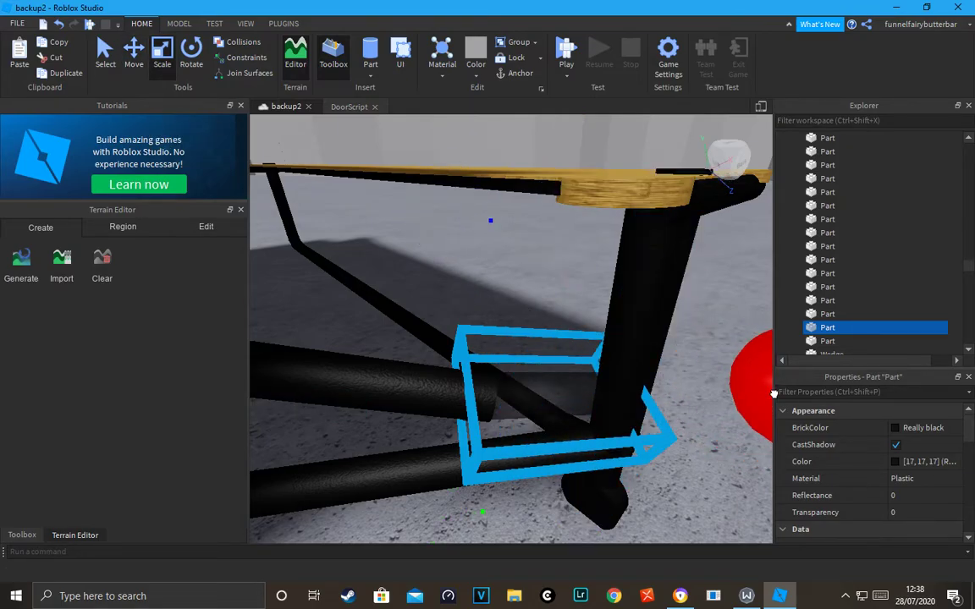
{"action": "right_click_drag", "start_coordinate": [774, 394], "coordinate": [773, 392]}
{"action": "mouse_move", "coordinate": [588, 326]}
{"action": "right_mouse_down"}
{"action": "mouse_move", "coordinate": [624, 311]}
{"action": "mouse_move", "coordinate": [606, 320]}
{"action": "right_mouse_up"}
{"action": "scroll", "coordinate": [605, 320], "scroll_direction": "down", "scroll_amount": 4}
{"action": "scroll", "coordinate": [605, 320], "scroll_direction": "up", "scroll_amount": 3}
{"action": "mouse_move", "coordinate": [531, 231]}
{"action": "left_mouse_down"}
{"action": "mouse_move", "coordinate": [508, 244]}
{"action": "mouse_move", "coordinate": [522, 243]}
{"action": "left_mouse_up"}
{"action": "right_click_drag", "start_coordinate": [523, 242], "coordinate": [524, 243]}
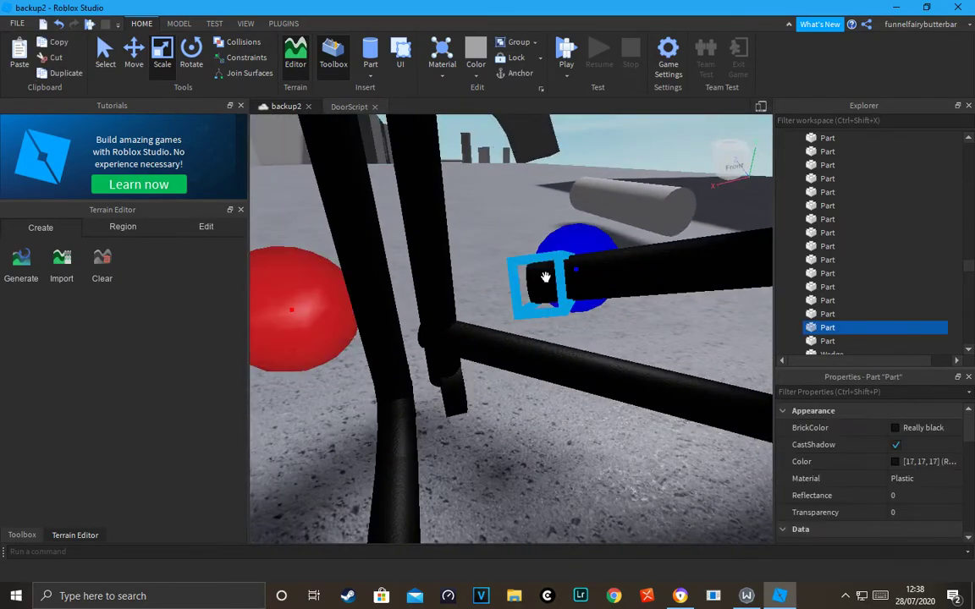
Step: Open the Buildv4 plugin and adjust the end segment's angle with a rotate increment of 1
{"action": "left_click", "coordinate": [286, 26]}
{"action": "left_click", "coordinate": [180, 57]}
{"action": "right_click_drag", "start_coordinate": [532, 213], "coordinate": [535, 214]}
{"action": "left_click", "coordinate": [293, 294]}
{"action": "mouse_move", "coordinate": [498, 281]}
{"action": "right_mouse_down"}
{"action": "mouse_move", "coordinate": [493, 328]}
{"action": "mouse_move", "coordinate": [484, 309]}
{"action": "mouse_move", "coordinate": [492, 334]}
{"action": "mouse_move", "coordinate": [557, 219]}
{"action": "mouse_move", "coordinate": [556, 183]}
{"action": "mouse_move", "coordinate": [571, 193]}
{"action": "mouse_move", "coordinate": [479, 317]}
{"action": "mouse_move", "coordinate": [436, 298]}
{"action": "mouse_move", "coordinate": [465, 331]}
{"action": "mouse_move", "coordinate": [588, 184]}
{"action": "mouse_move", "coordinate": [626, 224]}
{"action": "right_mouse_up"}
{"action": "left_click_drag", "start_coordinate": [643, 215], "coordinate": [631, 218]}
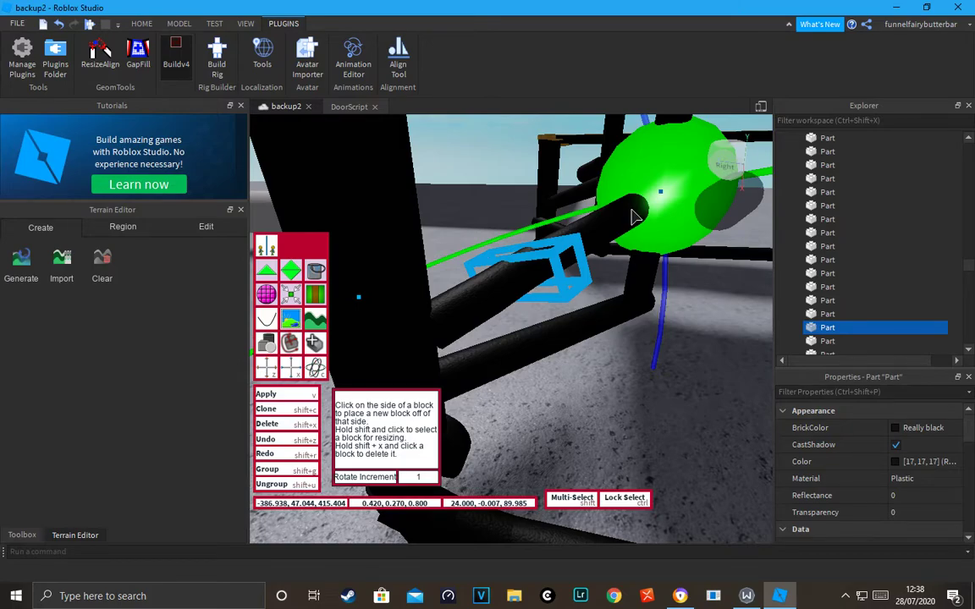
{"action": "scroll", "coordinate": [629, 211], "scroll_direction": "down", "scroll_amount": 5}
{"action": "right_click_drag", "start_coordinate": [629, 210], "coordinate": [583, 208]}
Step: Return to the Select tool, deselect the end segment and inspect both connecting bars up close
{"action": "left_click", "coordinate": [139, 25]}
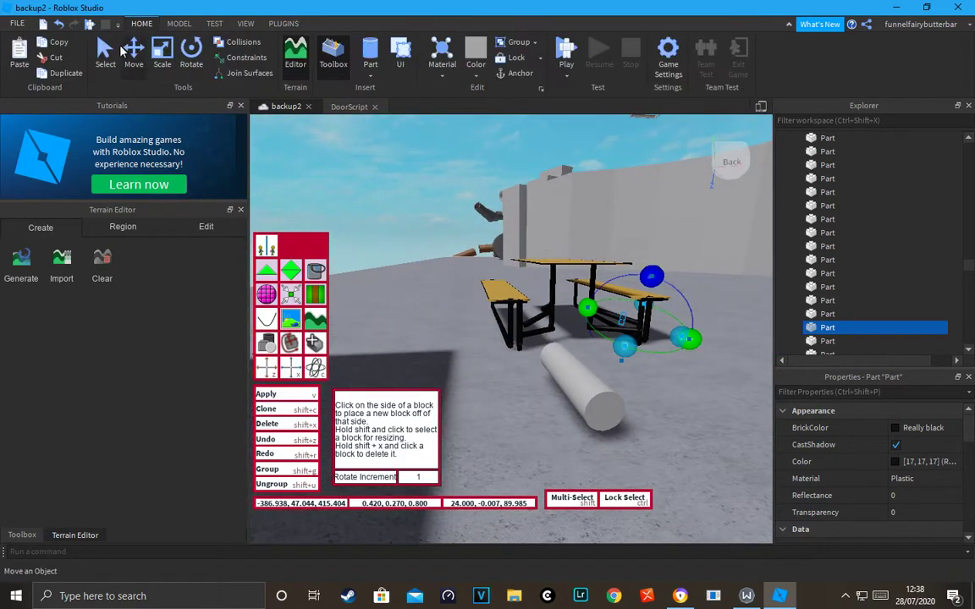
{"action": "left_click", "coordinate": [106, 52]}
{"action": "left_click", "coordinate": [427, 205]}
{"action": "key", "text": "d"}
{"action": "key", "text": "w"}
{"action": "scroll", "coordinate": [423, 209], "scroll_direction": "up", "scroll_amount": 5}
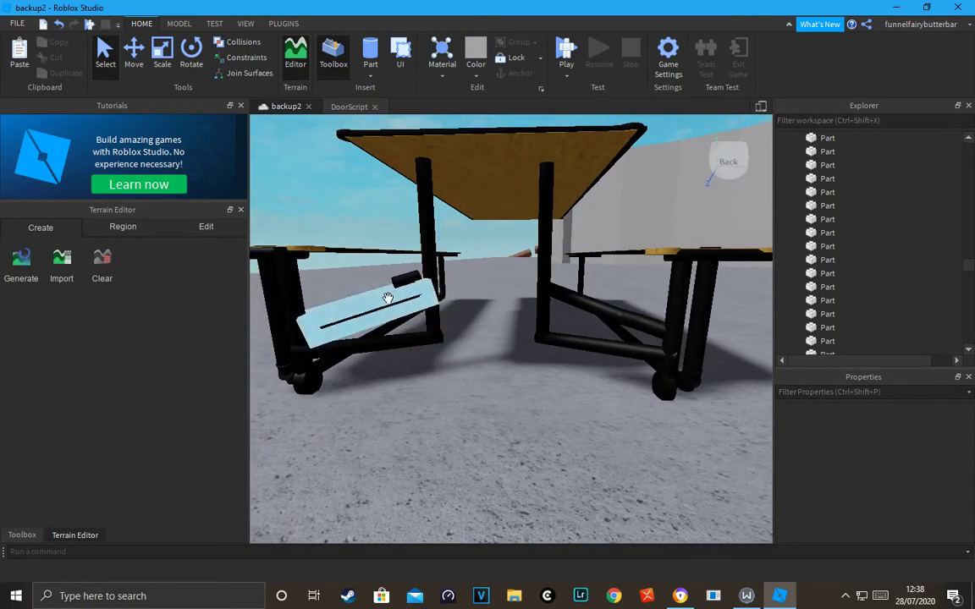
Step: Ungroup the copied sloping connecting bar into its separate segments and deselect them
{"action": "left_click", "coordinate": [389, 293]}
{"action": "key", "text": "a"}
{"action": "right_click_drag", "start_coordinate": [404, 277], "coordinate": [406, 282]}
{"action": "key", "text": "w"}
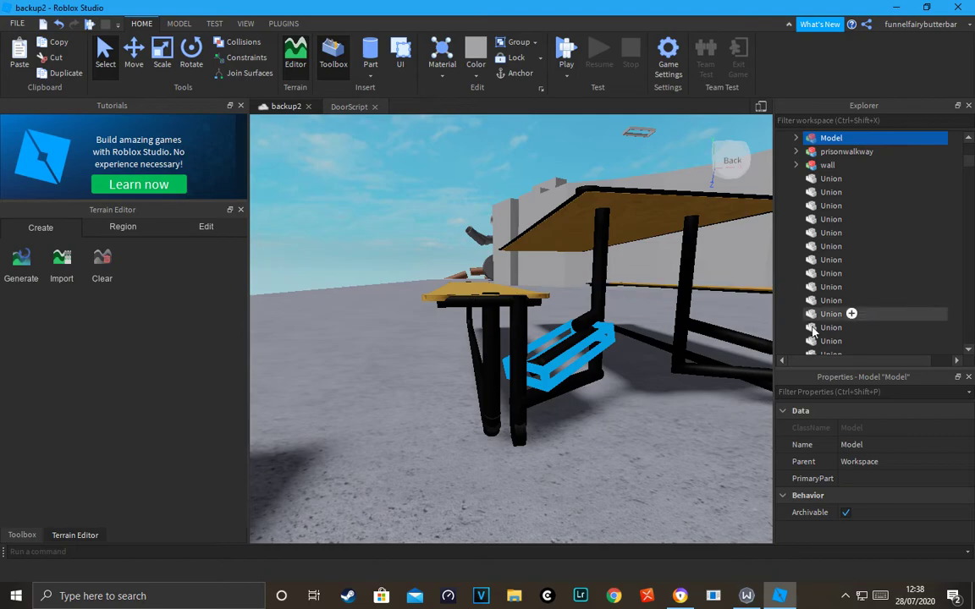
{"action": "left_click", "coordinate": [484, 317]}
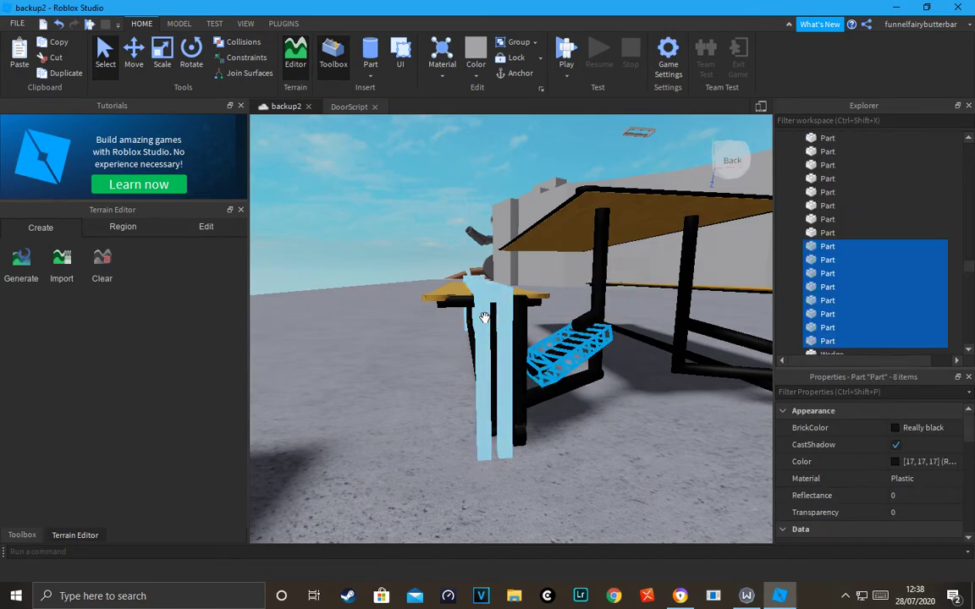
{"action": "left_click", "coordinate": [427, 193]}
Step: Select the copied bar's lower end segment beside the bench leg and bring up the Buildv4 rotation handles on it
{"action": "right_click_drag", "start_coordinate": [427, 192], "coordinate": [469, 244]}
{"action": "key", "text": "w"}
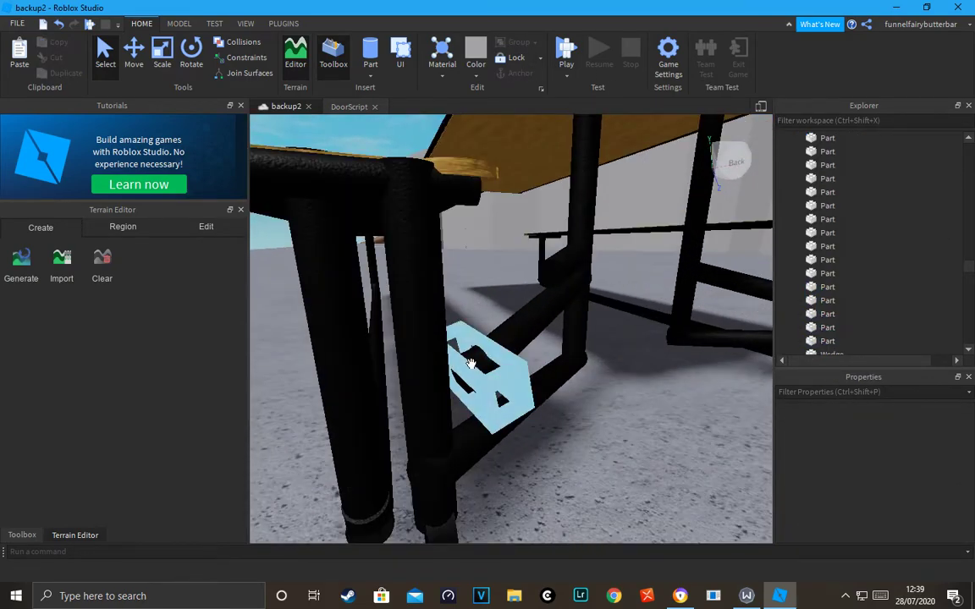
{"action": "left_click", "coordinate": [471, 362]}
{"action": "left_click", "coordinate": [283, 23]}
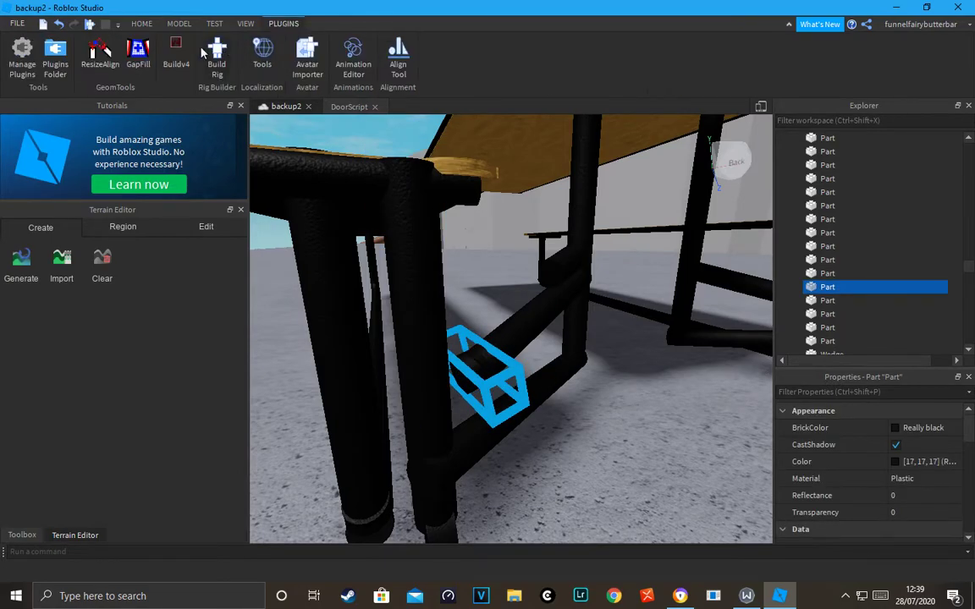
{"action": "left_click", "coordinate": [176, 51]}
{"action": "left_click", "coordinate": [285, 302]}
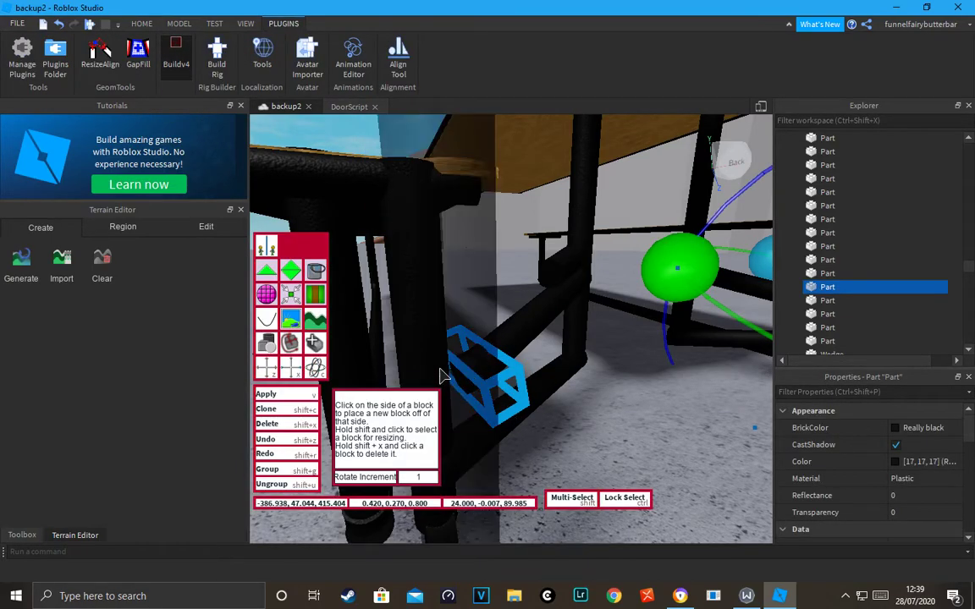
{"action": "left_click", "coordinate": [466, 381]}
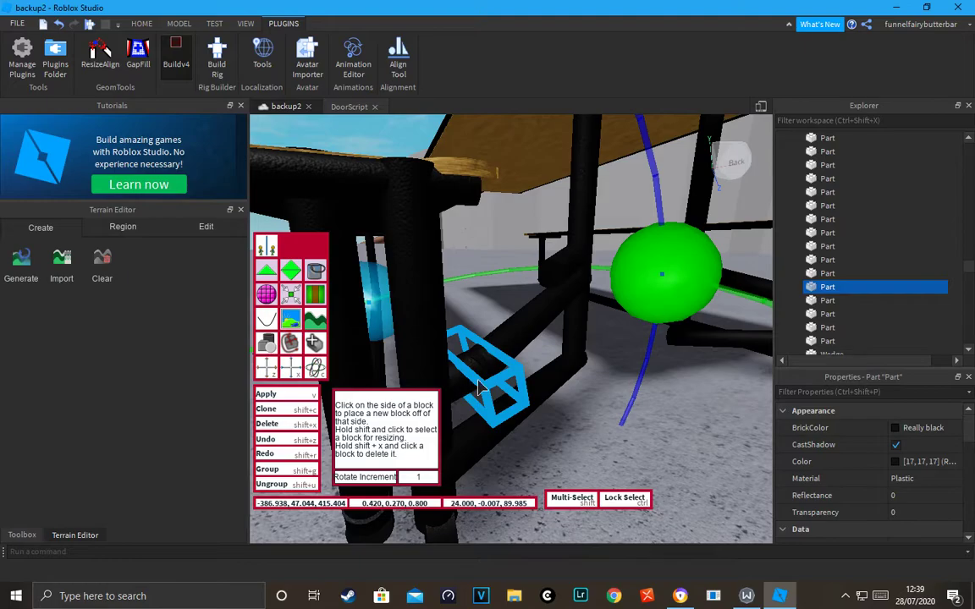
Step: Try rotating the bar's end segment toward the bench leg with Buildv4 and undo the rotation attempts
{"action": "left_click_drag", "start_coordinate": [647, 290], "coordinate": [614, 257]}
{"action": "right_click_drag", "start_coordinate": [617, 266], "coordinate": [487, 330]}
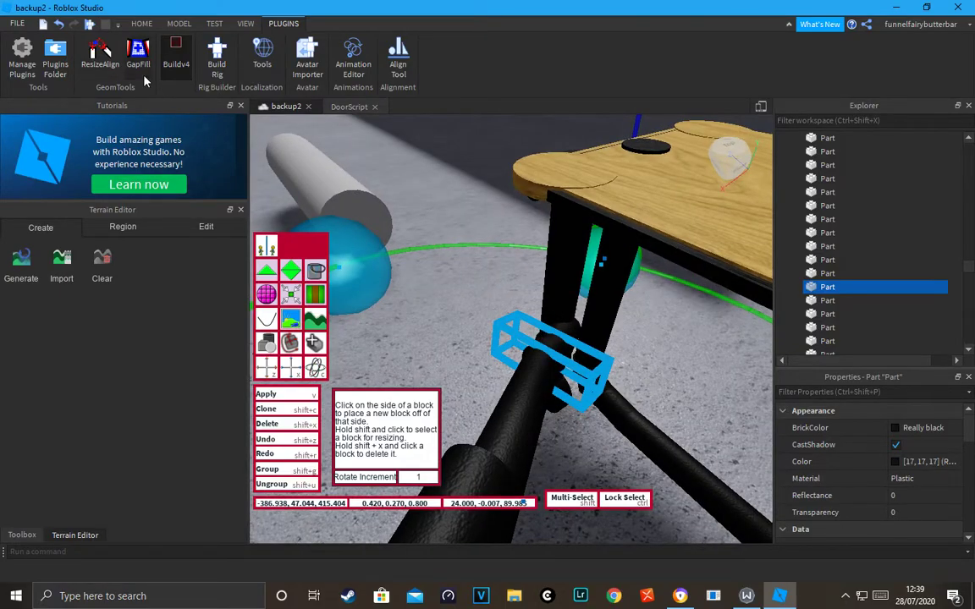
{"action": "left_click", "coordinate": [62, 25]}
{"action": "right_click_drag", "start_coordinate": [498, 199], "coordinate": [476, 386]}
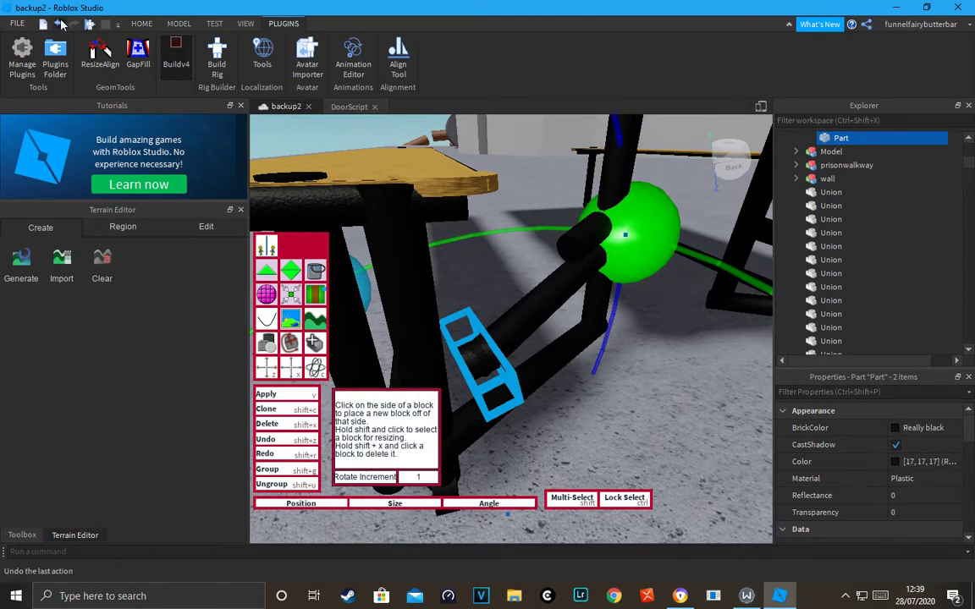
{"action": "left_click", "coordinate": [60, 24]}
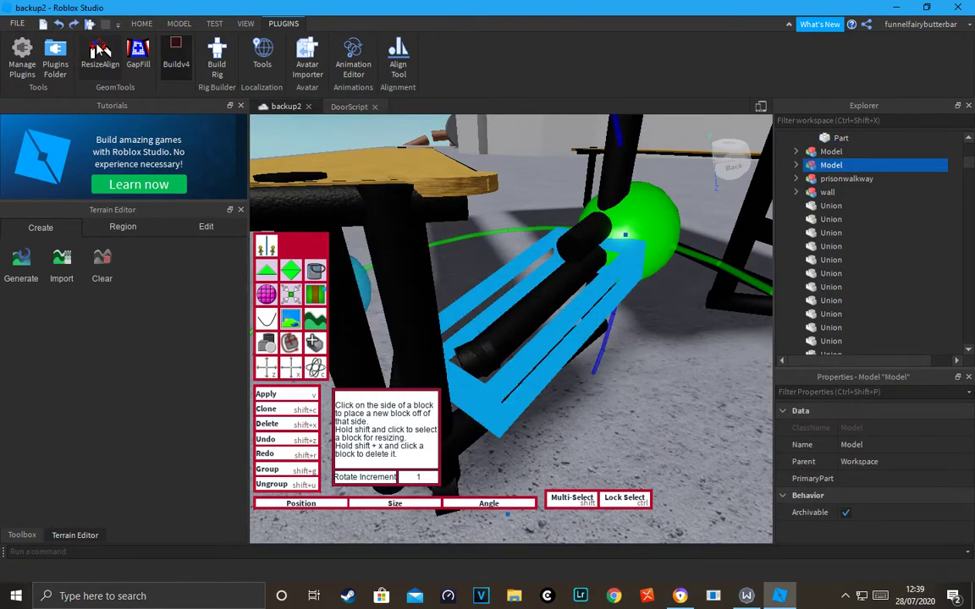
{"action": "left_click", "coordinate": [73, 25]}
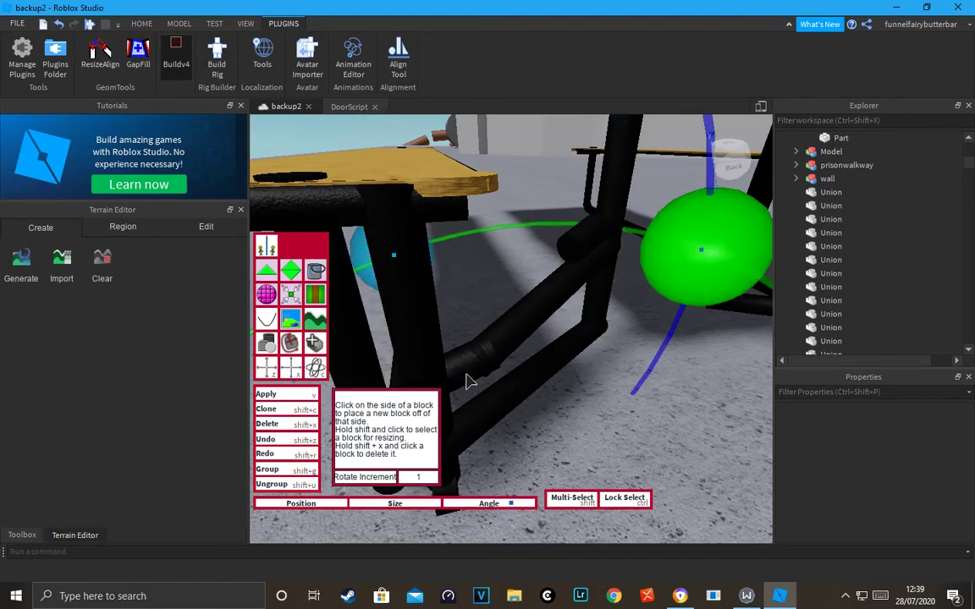
{"action": "left_click_drag", "start_coordinate": [687, 290], "coordinate": [461, 385]}
{"action": "right_click_drag", "start_coordinate": [459, 385], "coordinate": [464, 288]}
{"action": "left_click", "coordinate": [57, 26]}
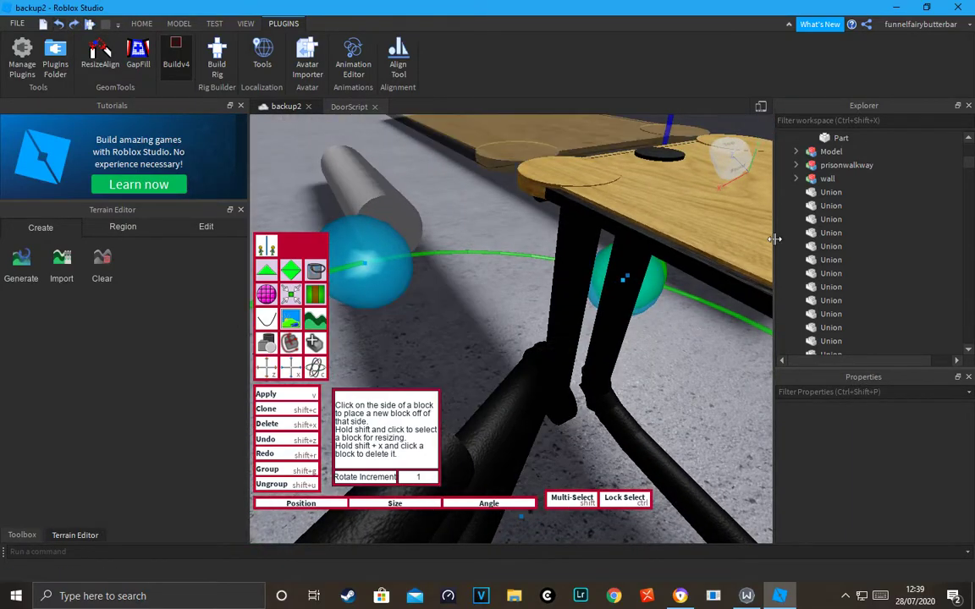
{"action": "right_click_drag", "start_coordinate": [603, 276], "coordinate": [525, 328]}
Step: Rotate the lower end segment with Buildv4 so it bends into the bench leg, checking the joint from several sides
{"action": "left_click", "coordinate": [461, 371]}
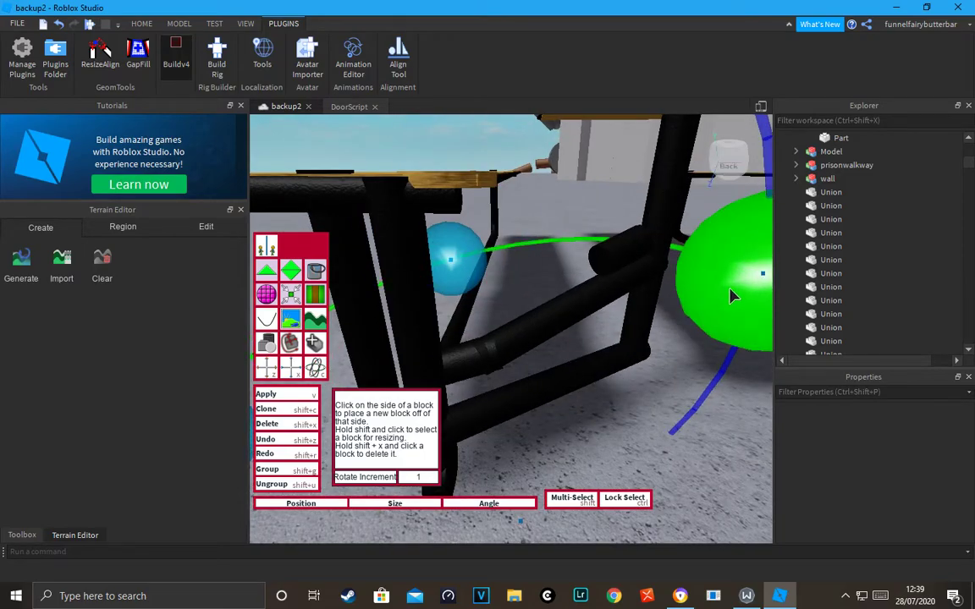
{"action": "left_click_drag", "start_coordinate": [729, 287], "coordinate": [709, 250]}
{"action": "right_click_drag", "start_coordinate": [707, 252], "coordinate": [760, 305]}
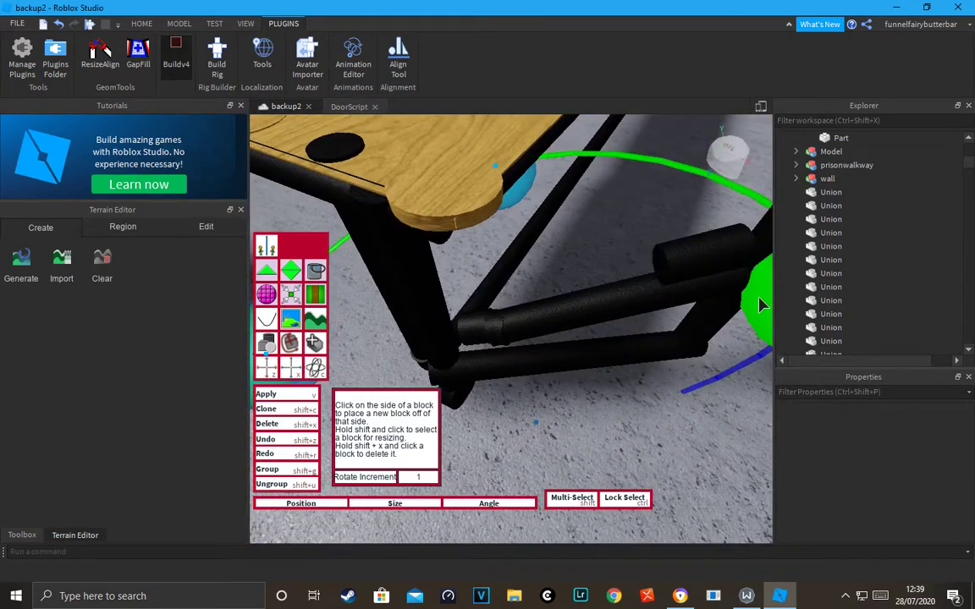
{"action": "left_click_drag", "start_coordinate": [760, 275], "coordinate": [746, 253]}
{"action": "right_click_drag", "start_coordinate": [550, 272], "coordinate": [533, 303]}
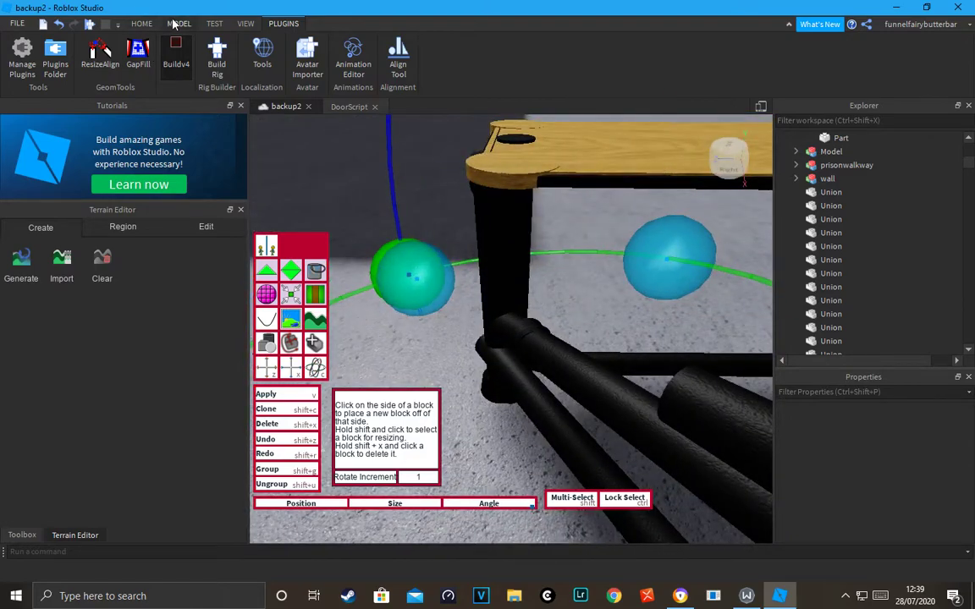
Step: Delete the leftover short cylinder beside the table leg at the upper end of the copied bar
{"action": "left_click", "coordinate": [142, 24]}
{"action": "key", "text": "s"}
{"action": "right_click_drag", "start_coordinate": [423, 207], "coordinate": [530, 221]}
{"action": "key", "text": "s"}
{"action": "scroll", "coordinate": [531, 221], "scroll_direction": "up", "scroll_amount": 10}
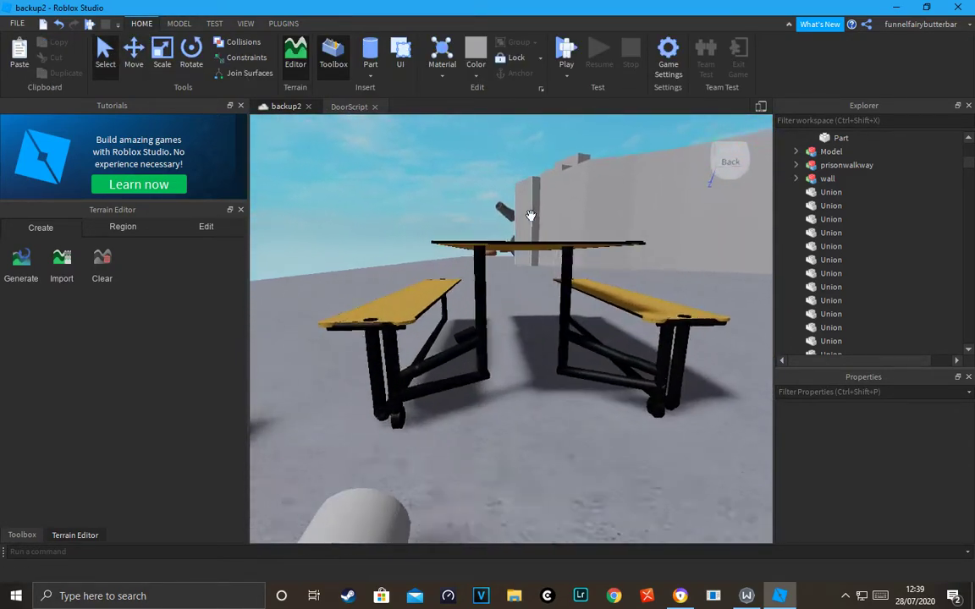
{"action": "left_click", "coordinate": [443, 339]}
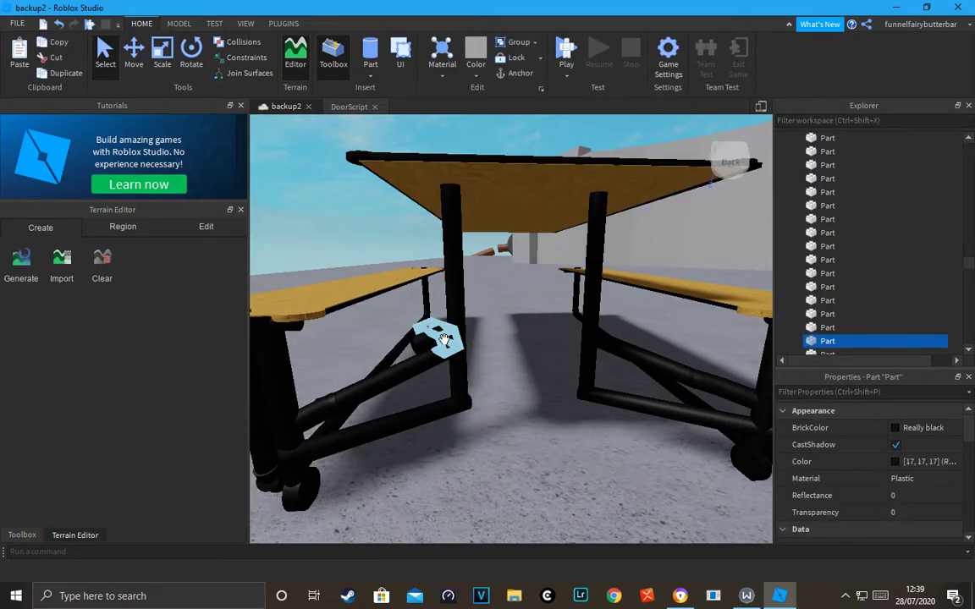
{"action": "left_click", "coordinate": [431, 341]}
{"action": "key", "text": "Delete"}
Step: Select both upright table legs at the finished end of the table
{"action": "key", "text": "d"}
{"action": "right_click_drag", "start_coordinate": [463, 338], "coordinate": [561, 331]}
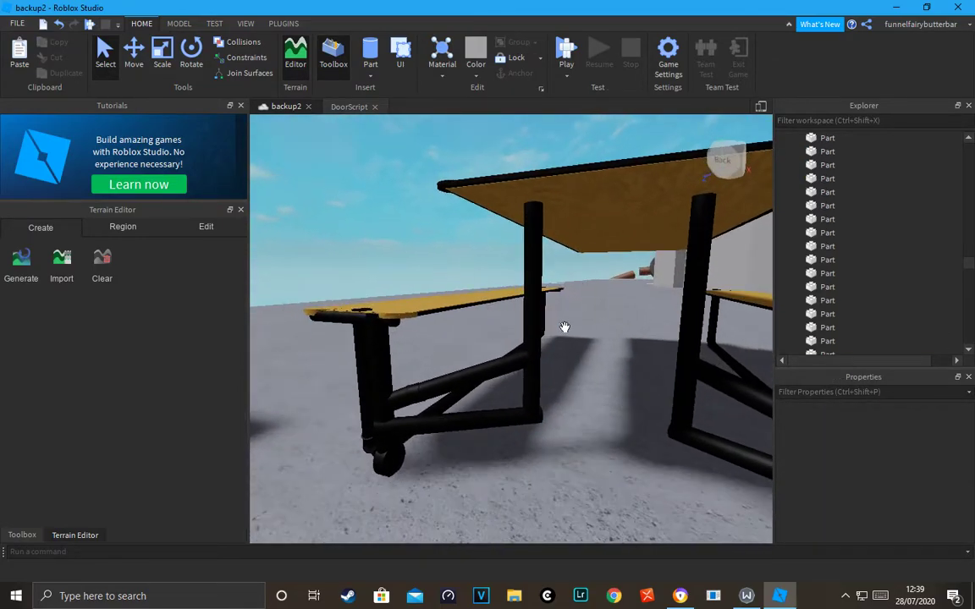
{"action": "left_click", "coordinate": [533, 263]}
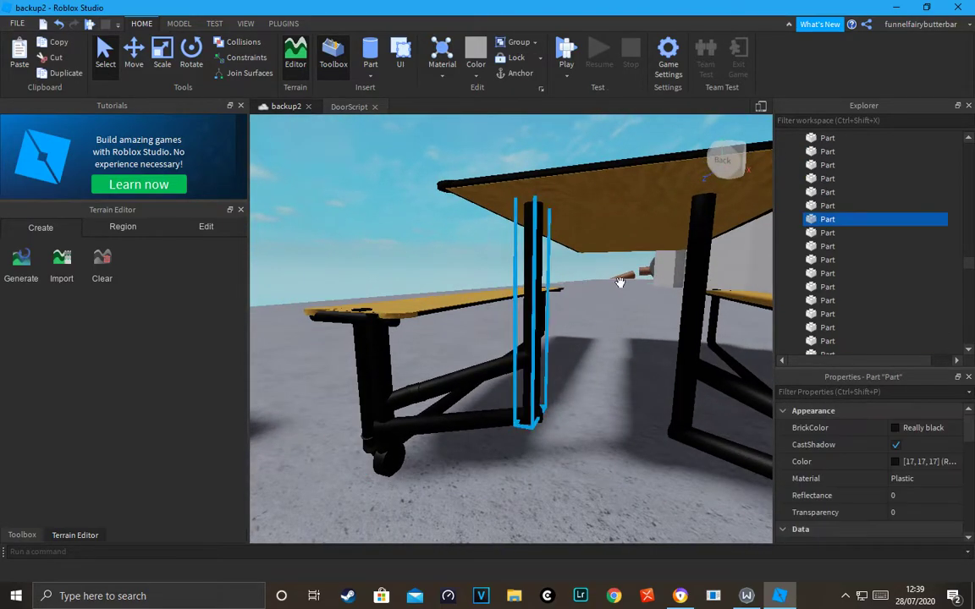
{"action": "left_click", "coordinate": [693, 268], "text": "ctrl"}
{"action": "right_click_drag", "start_coordinate": [692, 268], "coordinate": [670, 362]}
{"action": "key", "text": "s"}
{"action": "key", "text": "w"}
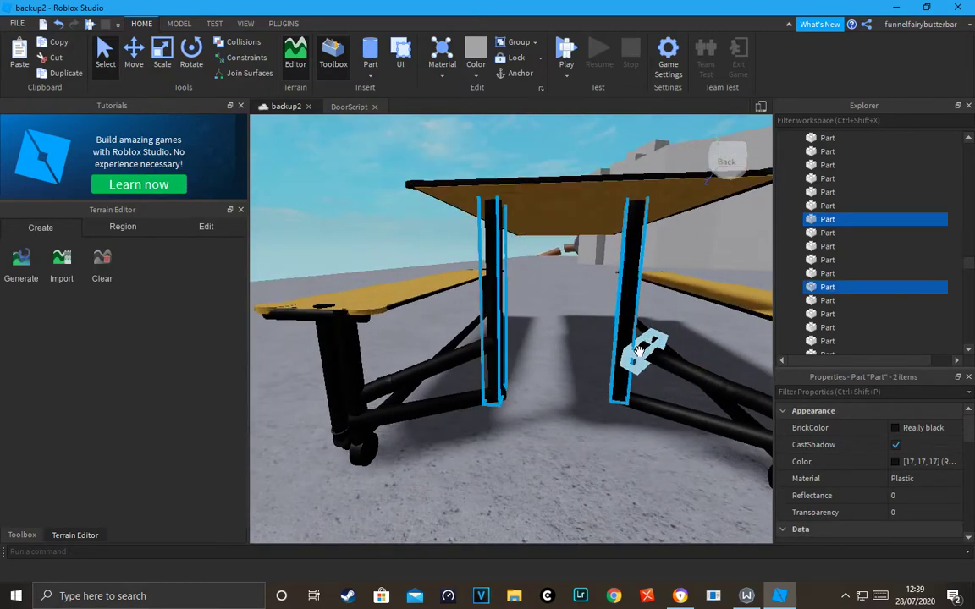
Step: Add the original sloping bar's segments and the adjoining bench leg to the selection
{"action": "left_click", "coordinate": [653, 351], "text": "ctrl"}
{"action": "left_click", "coordinate": [669, 363], "text": "ctrl"}
{"action": "left_click", "coordinate": [693, 365], "text": "ctrl"}
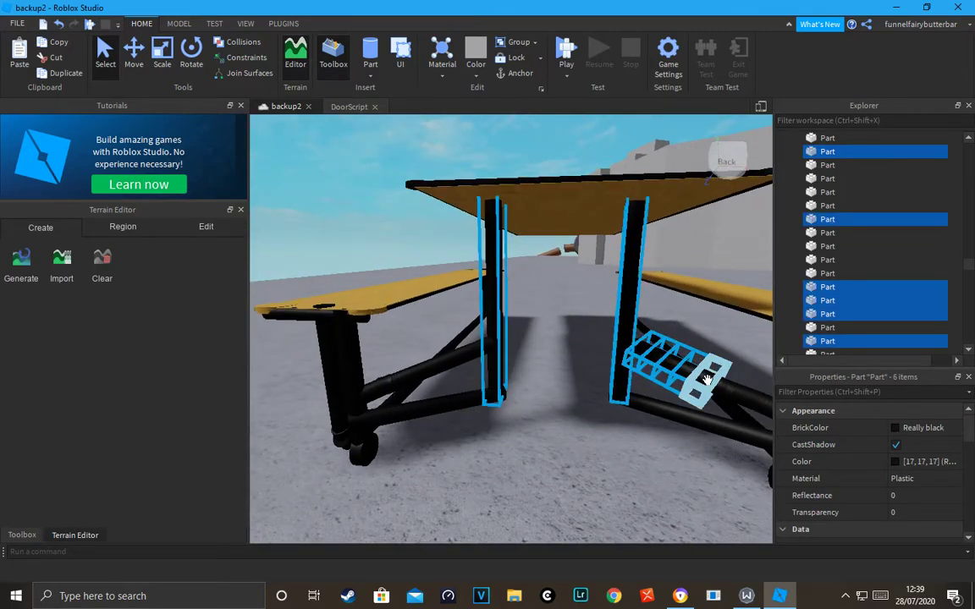
{"action": "left_click", "coordinate": [705, 379], "text": "ctrl"}
{"action": "scroll", "coordinate": [709, 386], "scroll_direction": "down", "scroll_amount": 1}
{"action": "left_click", "coordinate": [726, 392], "text": "ctrl"}
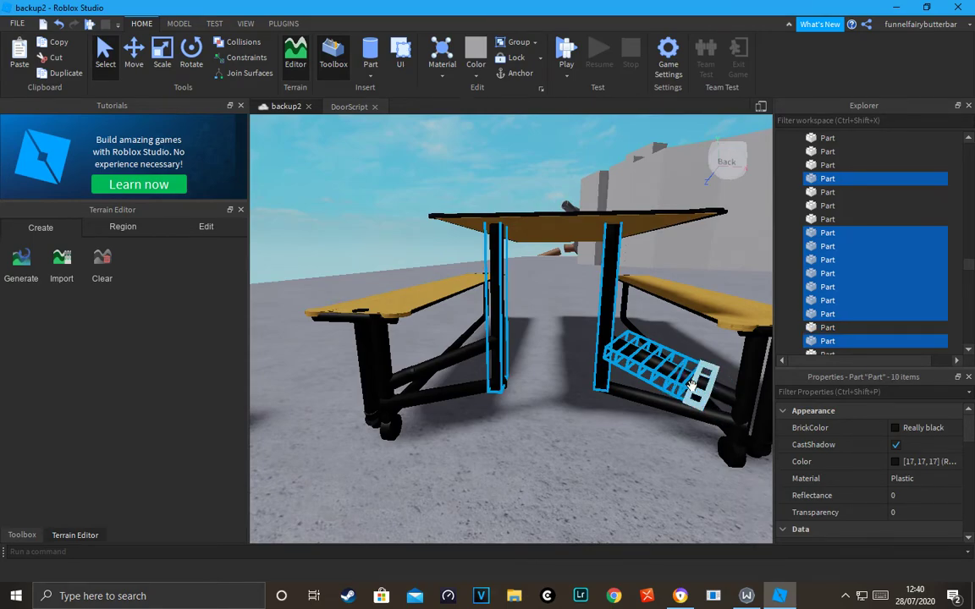
{"action": "left_click", "coordinate": [717, 394], "text": "ctrl"}
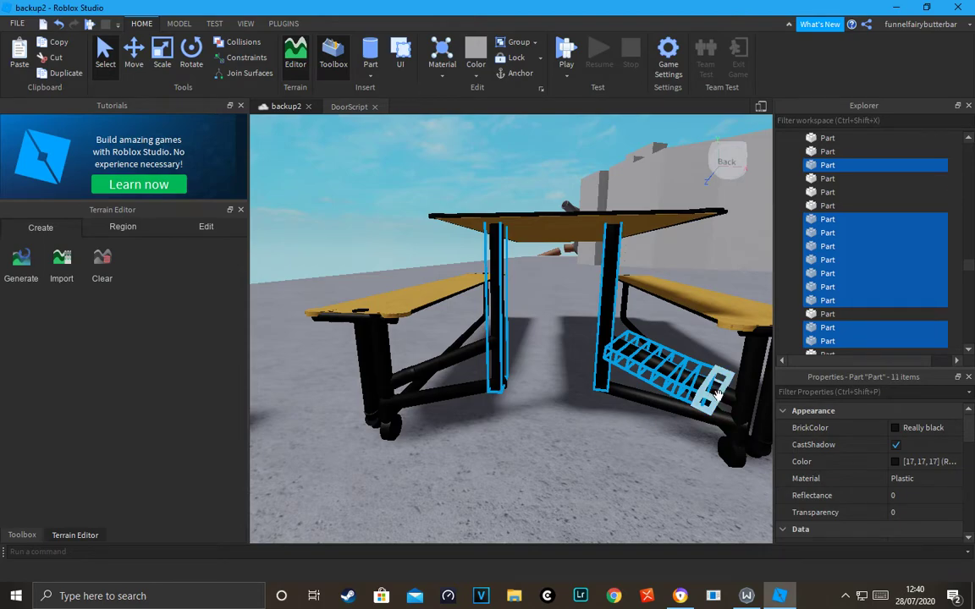
{"action": "left_click", "coordinate": [738, 401], "text": "ctrl"}
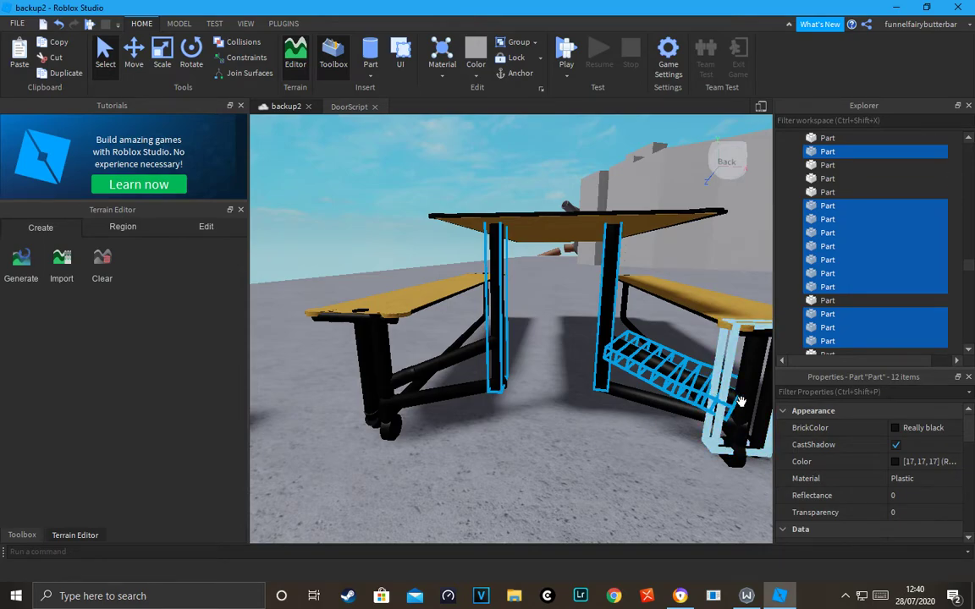
{"action": "left_click", "coordinate": [738, 427], "text": "ctrl"}
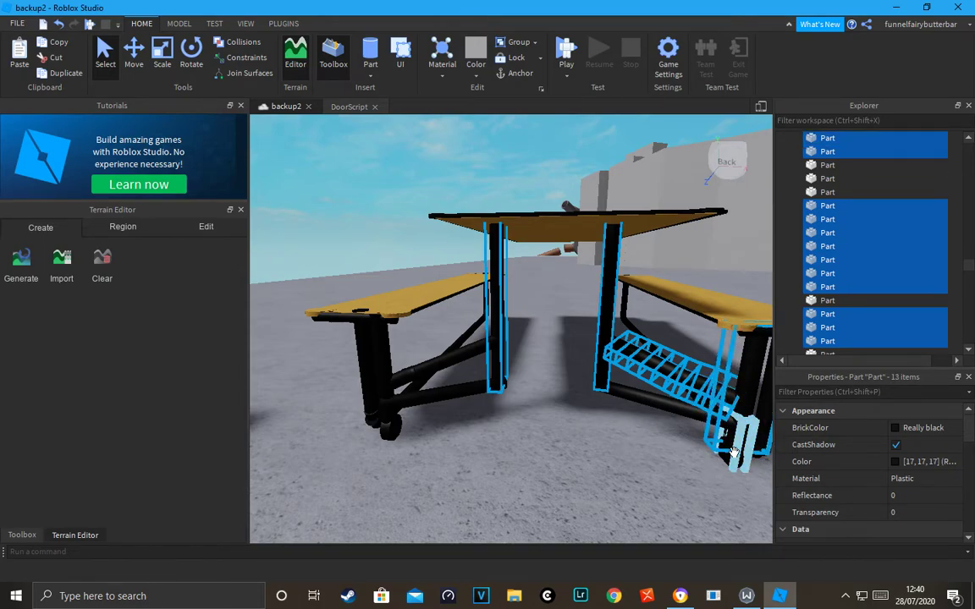
Step: Extend the selection with the foot piece and lower horizontal bar at the original sloping bar's bench
{"action": "key", "text": "d"}
{"action": "key", "text": "w"}
{"action": "right_click_drag", "start_coordinate": [746, 405], "coordinate": [746, 404]}
{"action": "scroll", "coordinate": [746, 404], "scroll_direction": "up", "scroll_amount": 1}
{"action": "scroll", "coordinate": [611, 403], "scroll_direction": "up", "scroll_amount": 2}
{"action": "right_click_drag", "start_coordinate": [600, 403], "coordinate": [599, 403]}
{"action": "scroll", "coordinate": [598, 403], "scroll_direction": "down", "scroll_amount": 2}
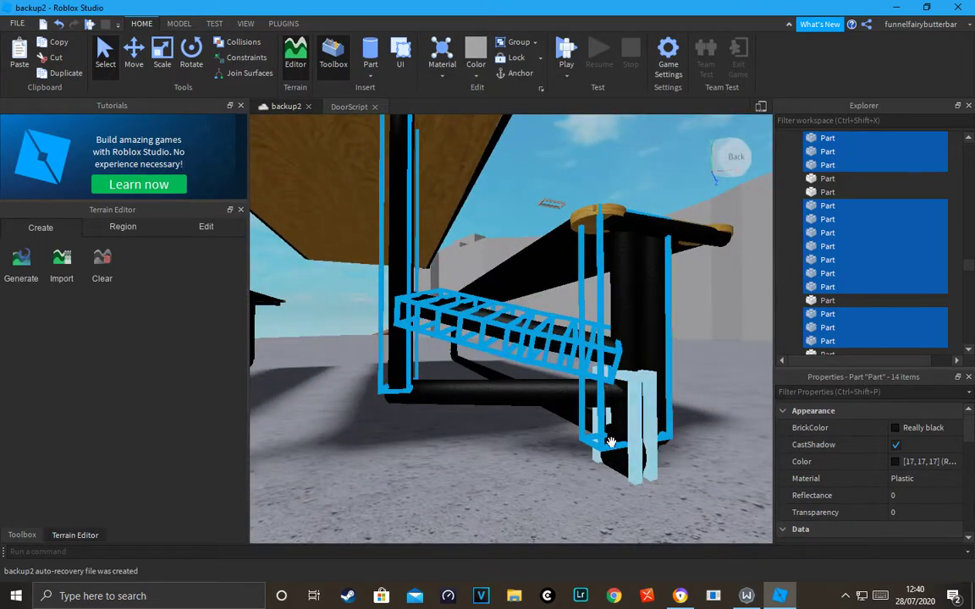
{"action": "left_click", "coordinate": [586, 396], "text": "ctrl"}
Step: Add the opposite side's lower horizontal bar and all segments of the copied sloping bar to the selection
{"action": "key", "text": "a"}
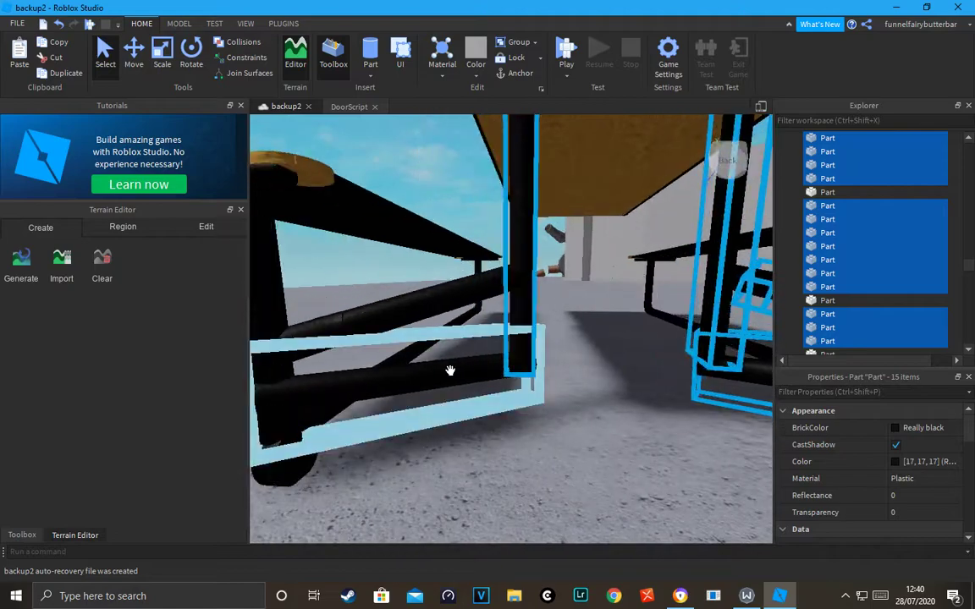
{"action": "left_click", "coordinate": [449, 371], "text": "ctrl"}
{"action": "scroll", "coordinate": [449, 364], "scroll_direction": "down", "scroll_amount": 2}
{"action": "key", "text": "a"}
{"action": "scroll", "coordinate": [481, 317], "scroll_direction": "up", "scroll_amount": 1}
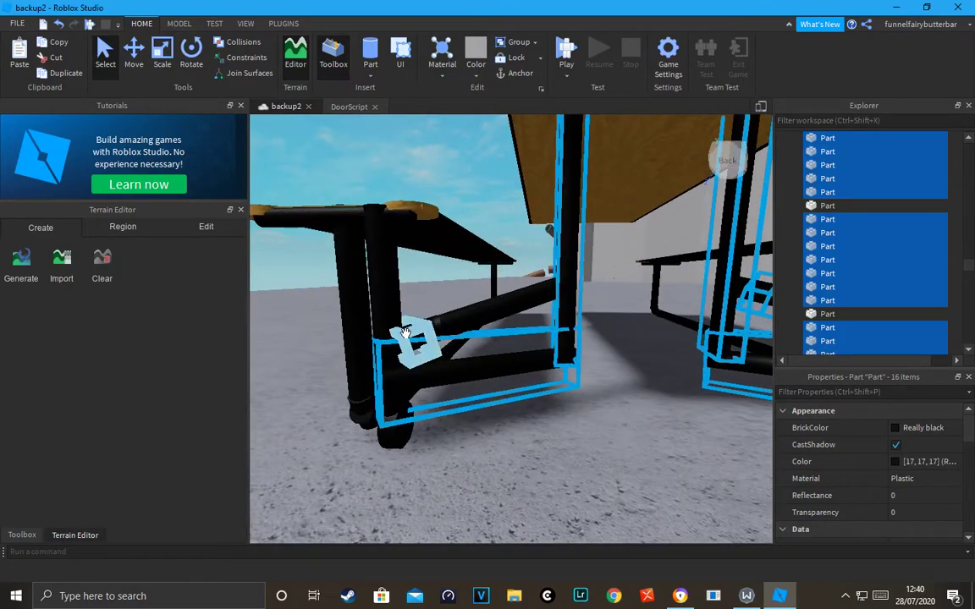
{"action": "left_click", "coordinate": [415, 337], "text": "ctrl"}
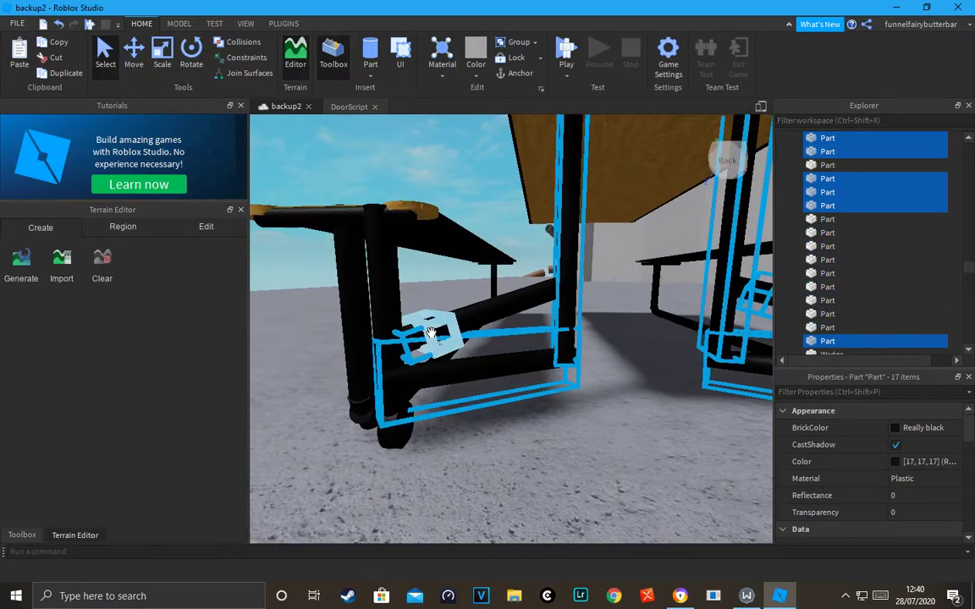
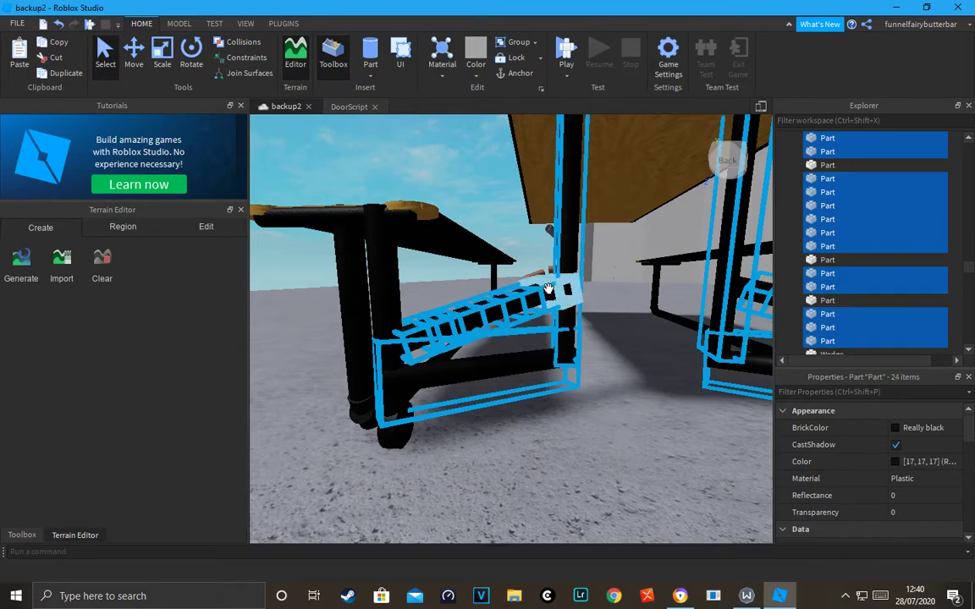
{"action": "scroll", "coordinate": [541, 273], "scroll_direction": "up", "scroll_amount": 1}
{"action": "scroll", "coordinate": [531, 283], "scroll_direction": "down", "scroll_amount": 4}
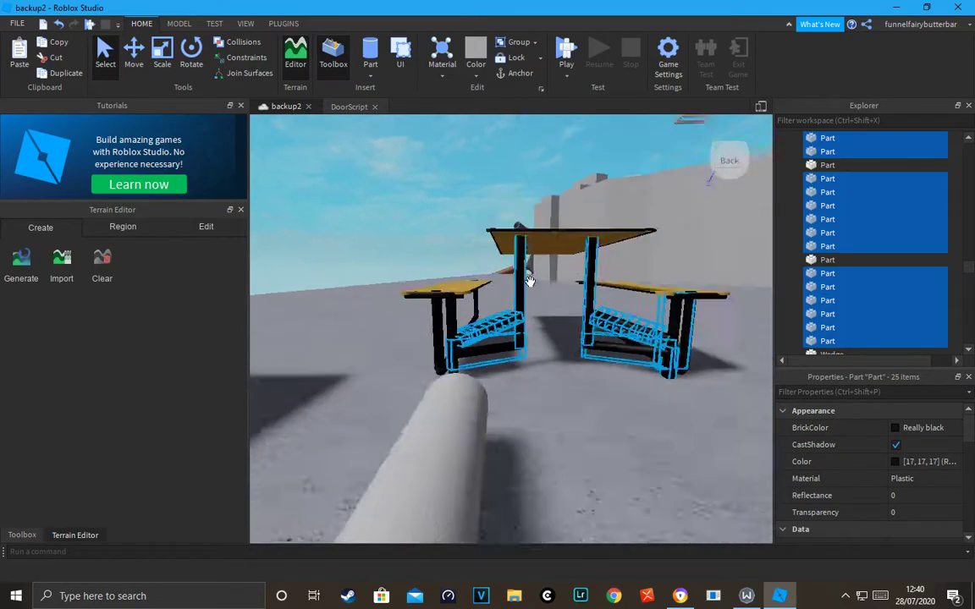
Step: Add the remaining bench leg to the selection and duplicate the whole end frame
{"action": "scroll", "coordinate": [530, 282], "scroll_direction": "up", "scroll_amount": 3}
{"action": "right_click_drag", "start_coordinate": [530, 282], "coordinate": [519, 286]}
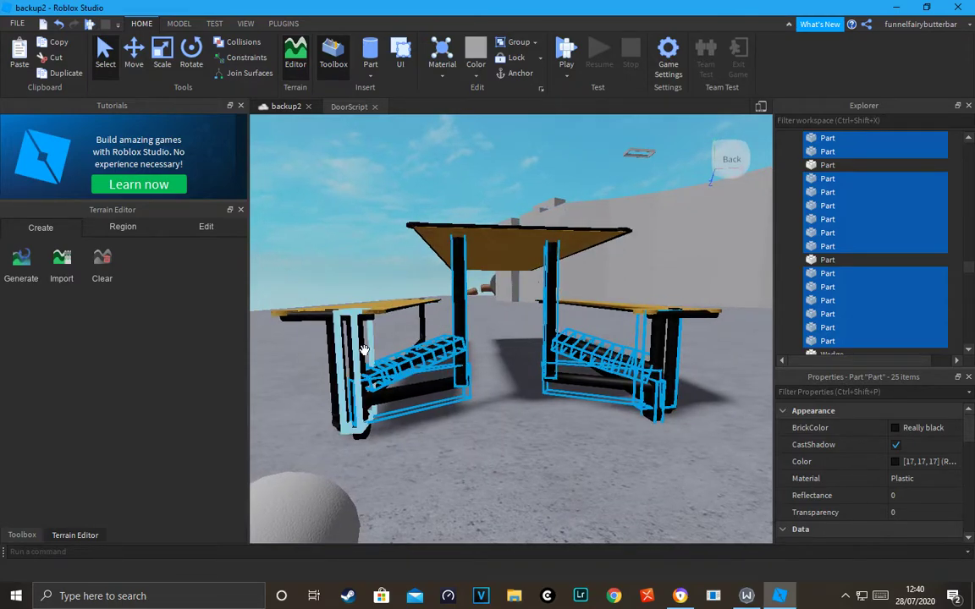
{"action": "left_click", "coordinate": [360, 381], "text": "ctrl"}
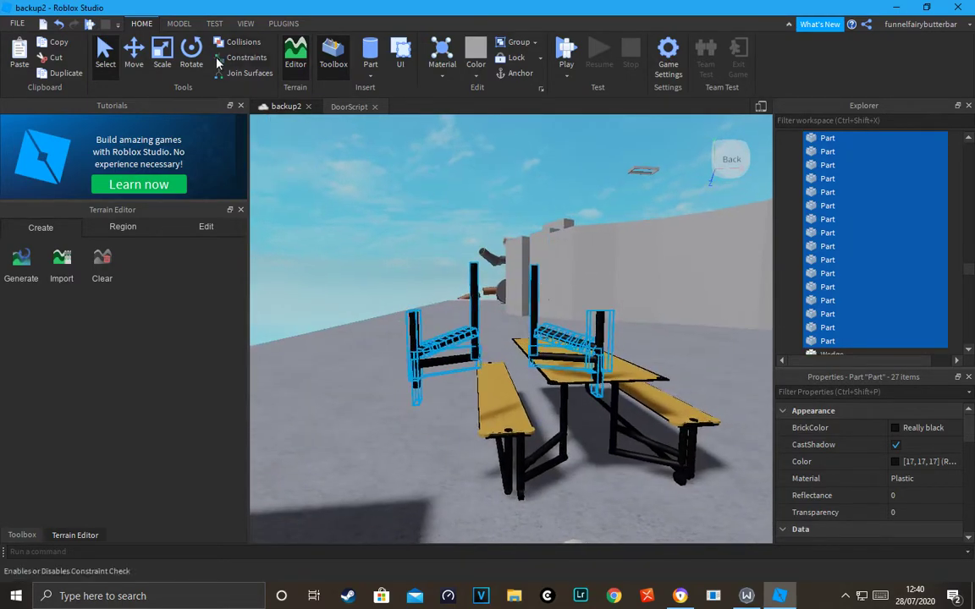
Step: Rotate the duplicated end frame around its vertical axis to suit the table's other end
{"action": "left_click", "coordinate": [194, 57]}
{"action": "right_click_drag", "start_coordinate": [381, 174], "coordinate": [473, 206]}
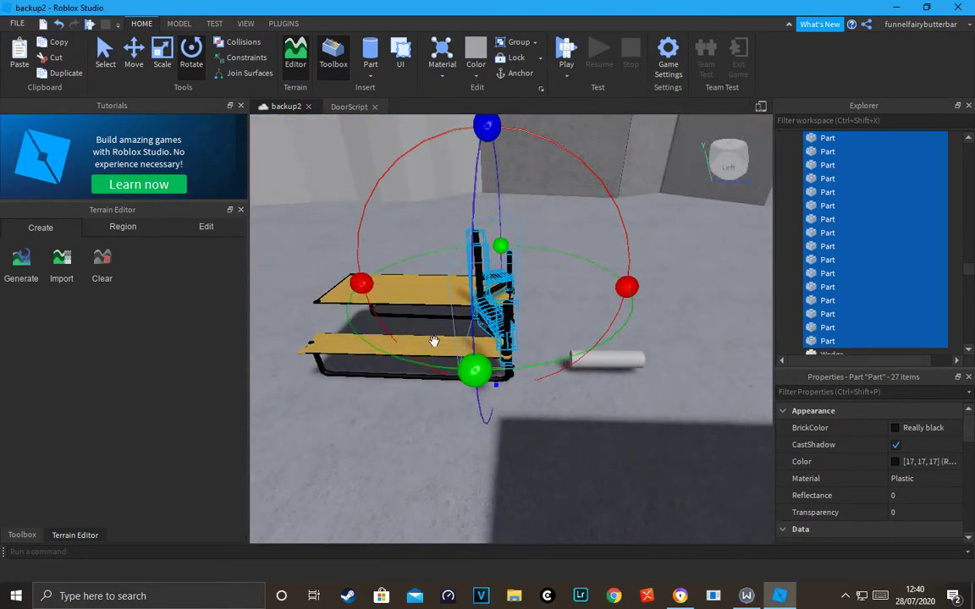
{"action": "left_click_drag", "start_coordinate": [467, 369], "coordinate": [313, 241]}
{"action": "right_click_drag", "start_coordinate": [330, 231], "coordinate": [424, 315]}
{"action": "scroll", "coordinate": [431, 325], "scroll_direction": "down", "scroll_amount": 2}
{"action": "left_click_drag", "start_coordinate": [437, 330], "coordinate": [475, 240]}
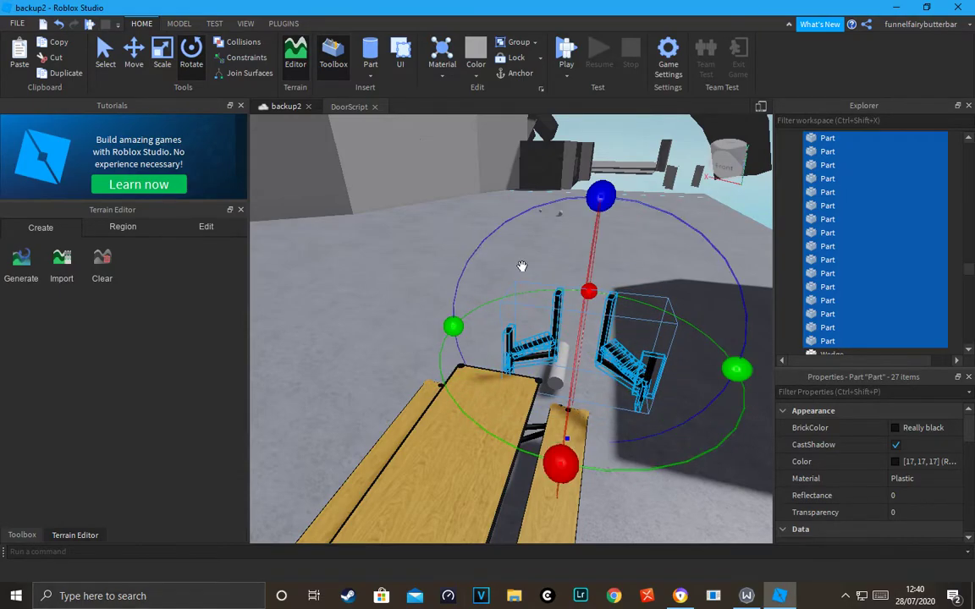
{"action": "scroll", "coordinate": [522, 266], "scroll_direction": "down", "scroll_amount": 5}
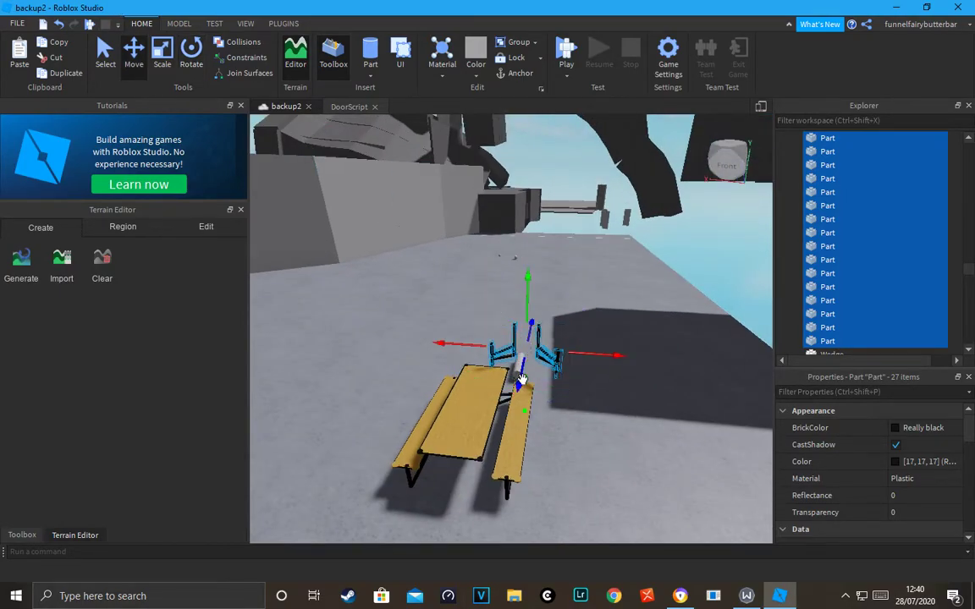
Step: Lower the duplicated end frame until its legs sit beneath the tabletop at the table's bare end
{"action": "right_click_drag", "start_coordinate": [495, 398], "coordinate": [502, 466]}
{"action": "scroll", "coordinate": [497, 337], "scroll_direction": "up", "scroll_amount": 3}
{"action": "left_click_drag", "start_coordinate": [451, 285], "coordinate": [344, 252]}
{"action": "right_click_drag", "start_coordinate": [345, 252], "coordinate": [360, 239]}
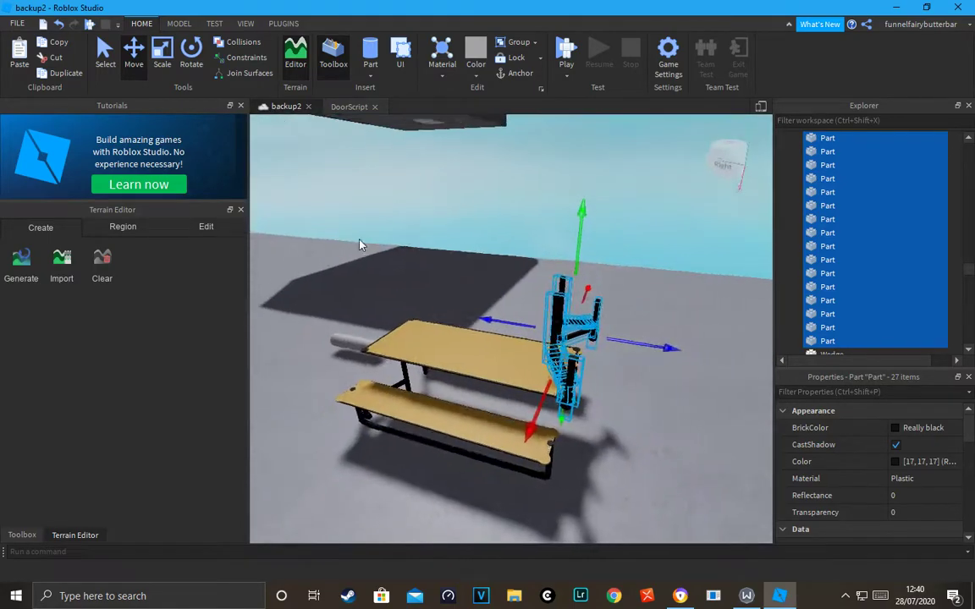
{"action": "scroll", "coordinate": [360, 239], "scroll_direction": "up", "scroll_amount": 2}
{"action": "left_click_drag", "start_coordinate": [596, 257], "coordinate": [590, 297]}
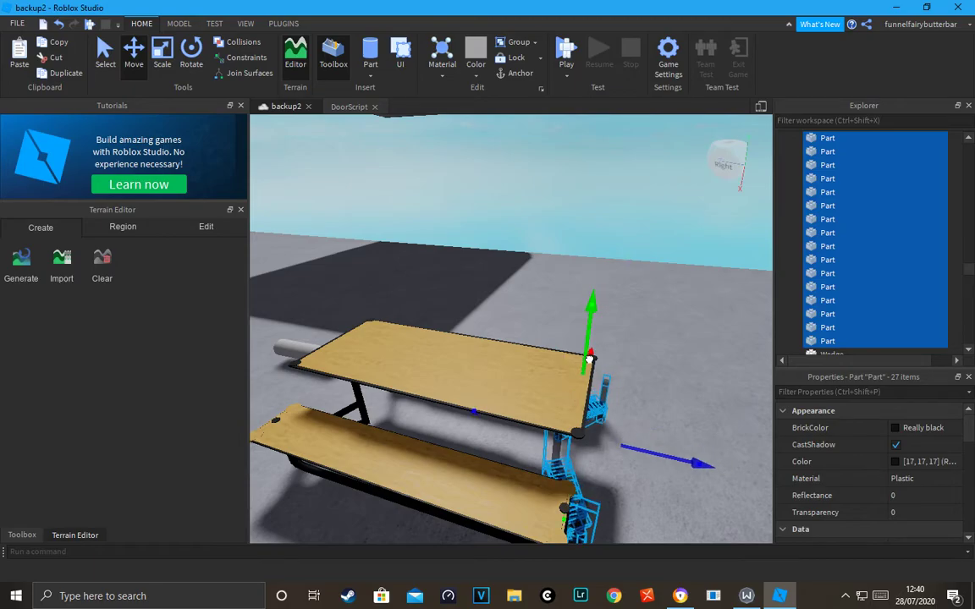
Step: Slide the duplicated end frame inward along the table's length to line up with the bench ends
{"action": "scroll", "coordinate": [602, 349], "scroll_direction": "up", "scroll_amount": 3}
{"action": "right_click_drag", "start_coordinate": [603, 349], "coordinate": [602, 350]}
{"action": "scroll", "coordinate": [603, 350], "scroll_direction": "down", "scroll_amount": 4}
{"action": "scroll", "coordinate": [576, 480], "scroll_direction": "up", "scroll_amount": 3}
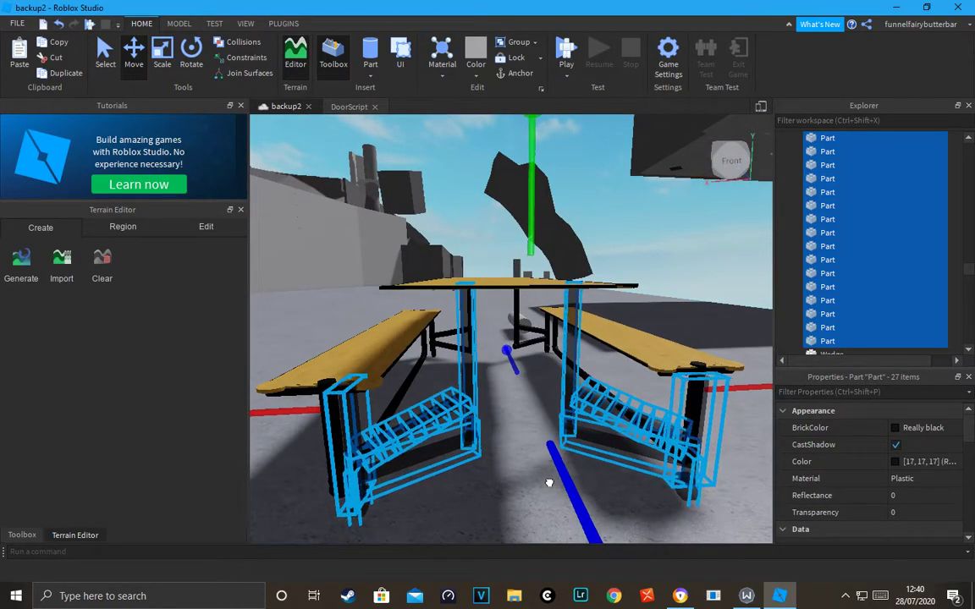
{"action": "right_click_drag", "start_coordinate": [544, 468], "coordinate": [673, 348]}
{"action": "scroll", "coordinate": [613, 333], "scroll_direction": "up", "scroll_amount": 4}
{"action": "scroll", "coordinate": [455, 305], "scroll_direction": "down", "scroll_amount": 5}
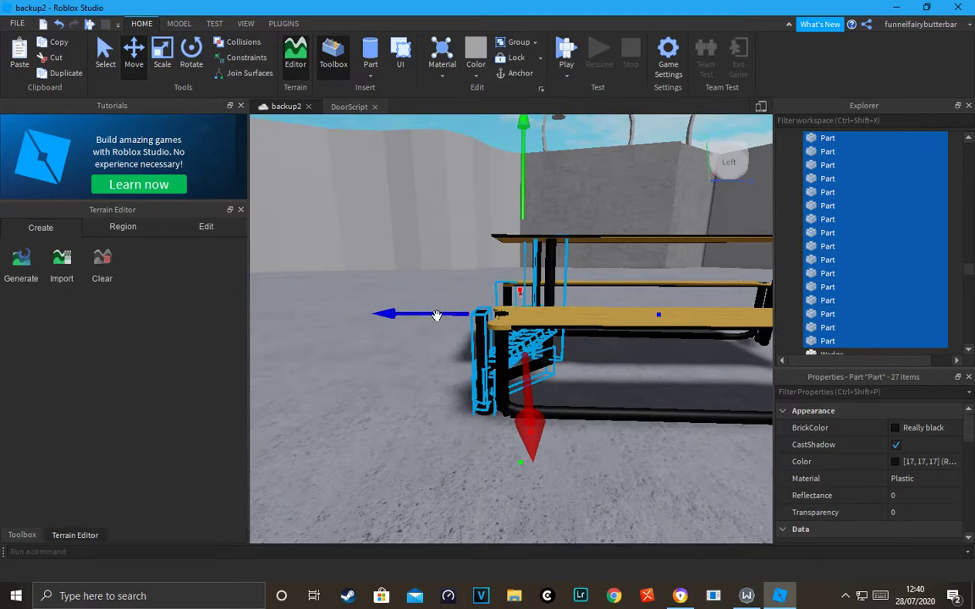
{"action": "left_click_drag", "start_coordinate": [436, 315], "coordinate": [453, 319]}
Step: Examine the placed end frame's fit against the tabletop and benches from several distances and angles
{"action": "right_click_drag", "start_coordinate": [458, 310], "coordinate": [470, 300]}
{"action": "scroll", "coordinate": [459, 311], "scroll_direction": "down", "scroll_amount": 6}
{"action": "scroll", "coordinate": [459, 310], "scroll_direction": "up", "scroll_amount": 8}
{"action": "scroll", "coordinate": [459, 311], "scroll_direction": "down", "scroll_amount": 8}
{"action": "right_click_drag", "start_coordinate": [618, 274], "coordinate": [512, 261]}
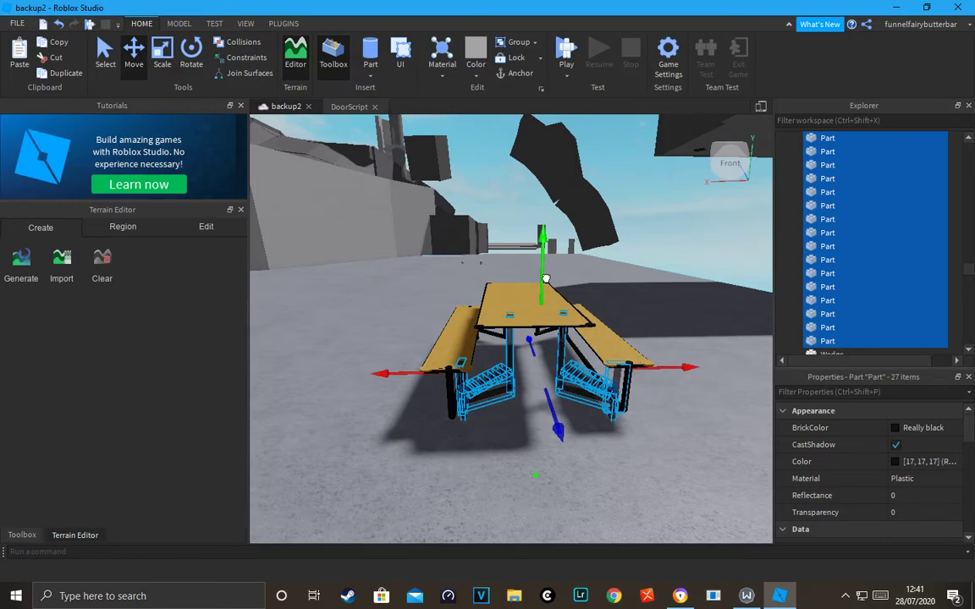
{"action": "scroll", "coordinate": [577, 275], "scroll_direction": "up", "scroll_amount": 10}
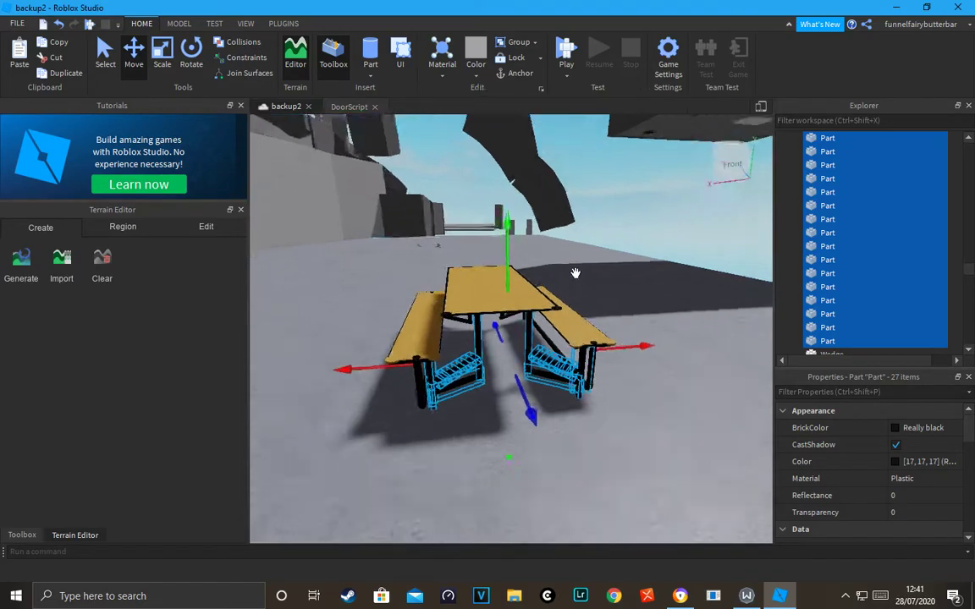
{"action": "scroll", "coordinate": [575, 278], "scroll_direction": "up", "scroll_amount": 10}
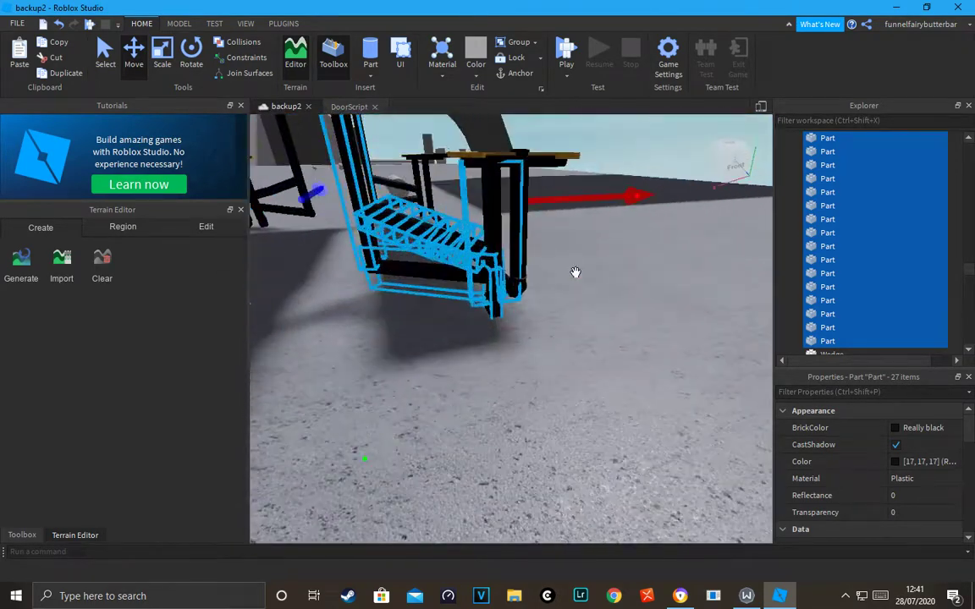
{"action": "scroll", "coordinate": [576, 273], "scroll_direction": "down", "scroll_amount": 5}
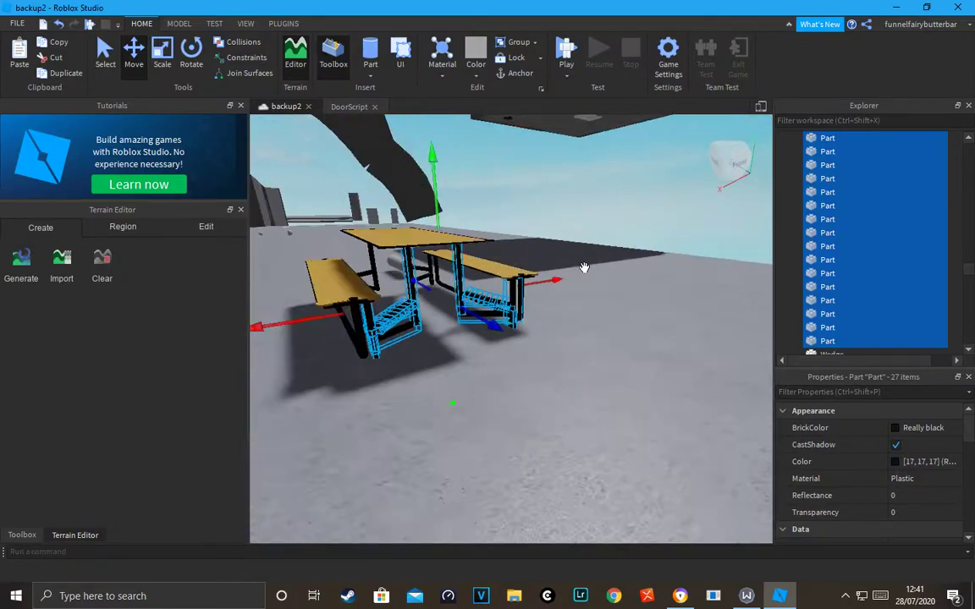
{"action": "left_click", "coordinate": [607, 241]}
{"action": "scroll", "coordinate": [607, 241], "scroll_direction": "up", "scroll_amount": 8}
{"action": "scroll", "coordinate": [609, 237], "scroll_direction": "down", "scroll_amount": 8}
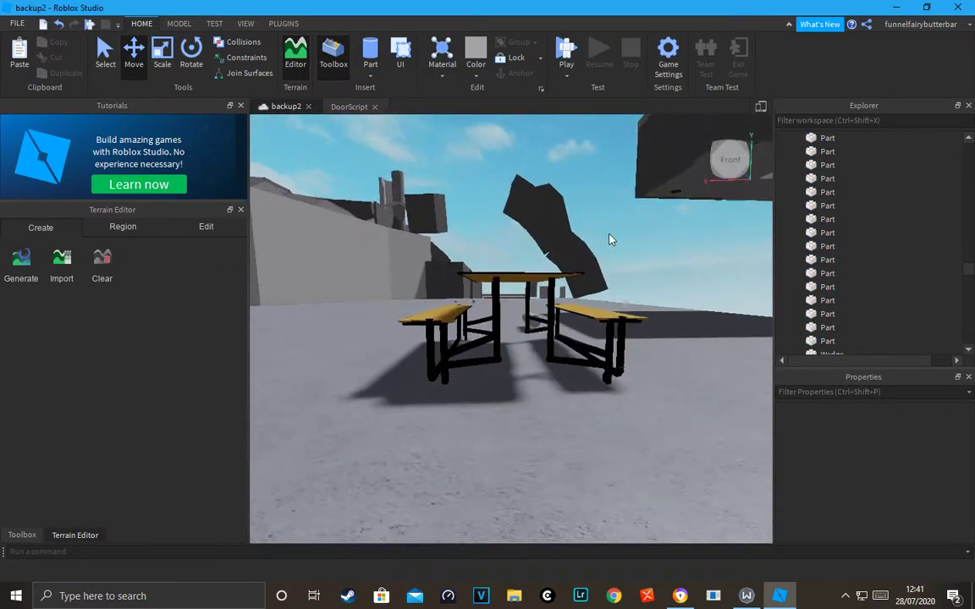
{"action": "scroll", "coordinate": [610, 239], "scroll_direction": "up", "scroll_amount": 6}
{"action": "scroll", "coordinate": [609, 240], "scroll_direction": "down", "scroll_amount": 4}
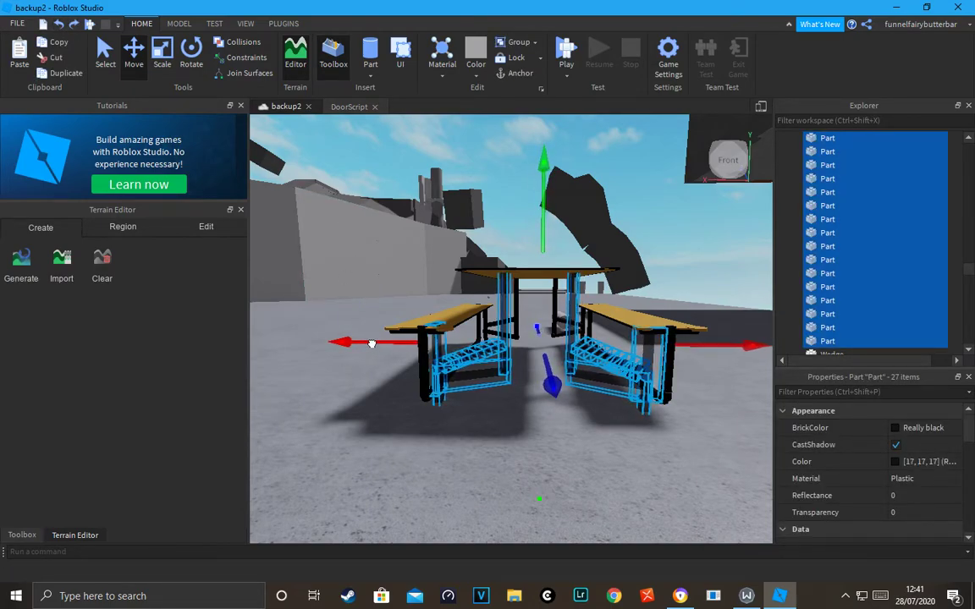
Step: Inspect how the frame's table legs, bench legs and sloping bars line up underneath the tabletop
{"action": "scroll", "coordinate": [446, 337], "scroll_direction": "up", "scroll_amount": 6}
{"action": "scroll", "coordinate": [445, 338], "scroll_direction": "down", "scroll_amount": 4}
{"action": "scroll", "coordinate": [442, 337], "scroll_direction": "up", "scroll_amount": 3}
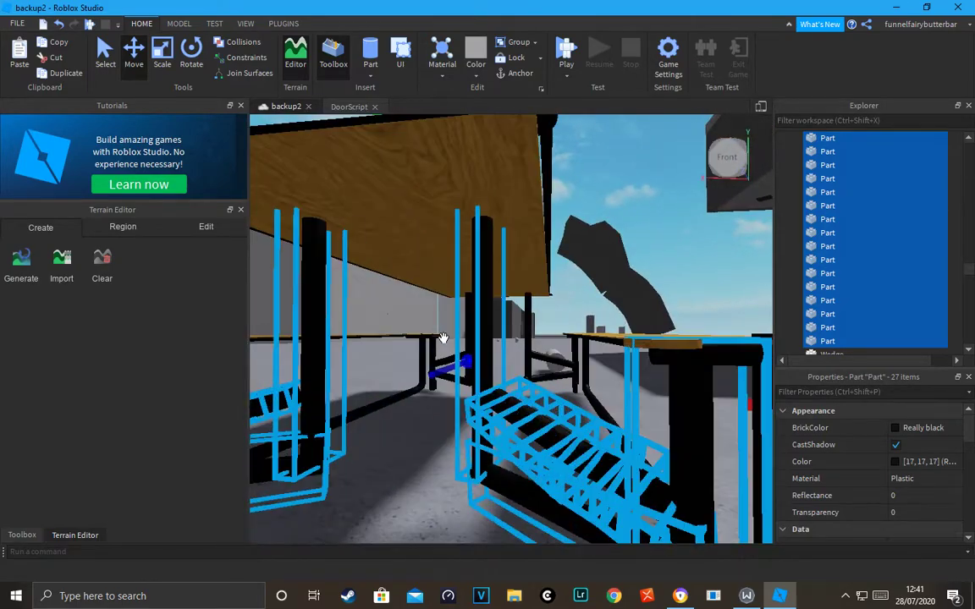
{"action": "scroll", "coordinate": [442, 338], "scroll_direction": "down", "scroll_amount": 4}
{"action": "scroll", "coordinate": [443, 338], "scroll_direction": "up", "scroll_amount": 4}
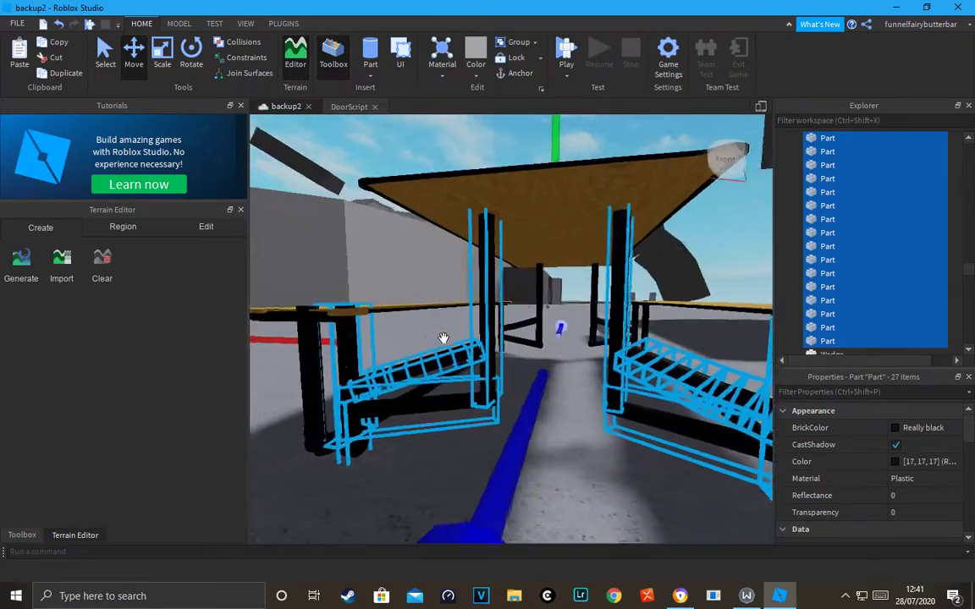
{"action": "key", "text": "a"}
{"action": "key", "text": "d"}
{"action": "right_click_drag", "start_coordinate": [444, 339], "coordinate": [453, 339]}
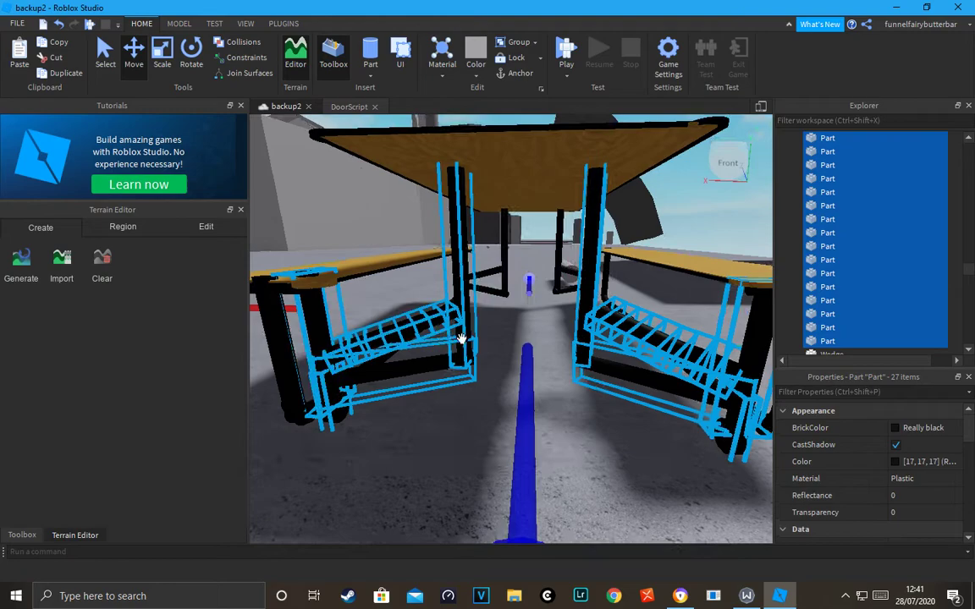
{"action": "scroll", "coordinate": [520, 235], "scroll_direction": "down", "scroll_amount": 4}
{"action": "scroll", "coordinate": [607, 227], "scroll_direction": "down", "scroll_amount": 3}
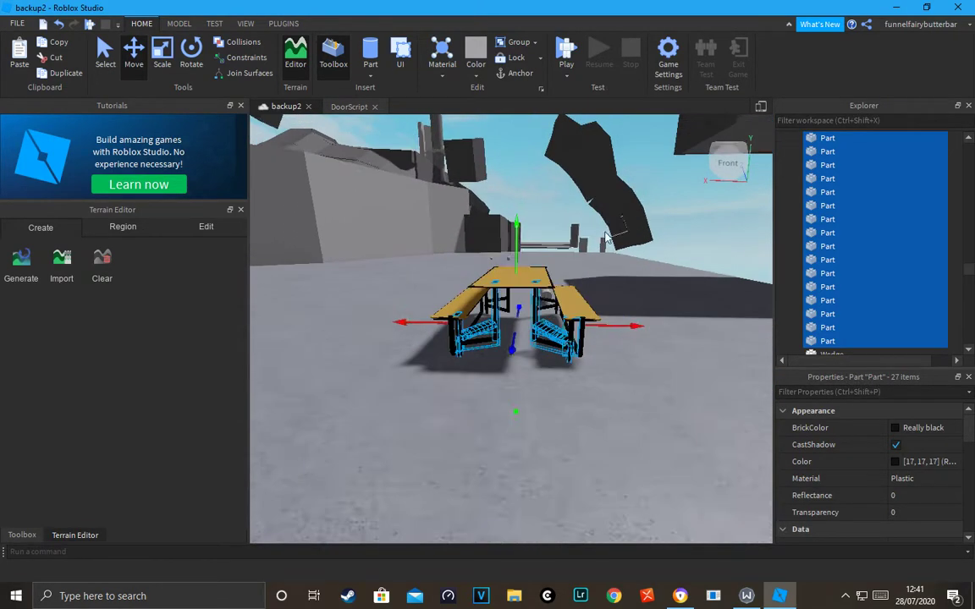
Step: Shorten both duplicated table legs with the Scale tool so their tops no longer poke through the tabletop
{"action": "left_click", "coordinate": [709, 253]}
{"action": "scroll", "coordinate": [592, 279], "scroll_direction": "up", "scroll_amount": 6}
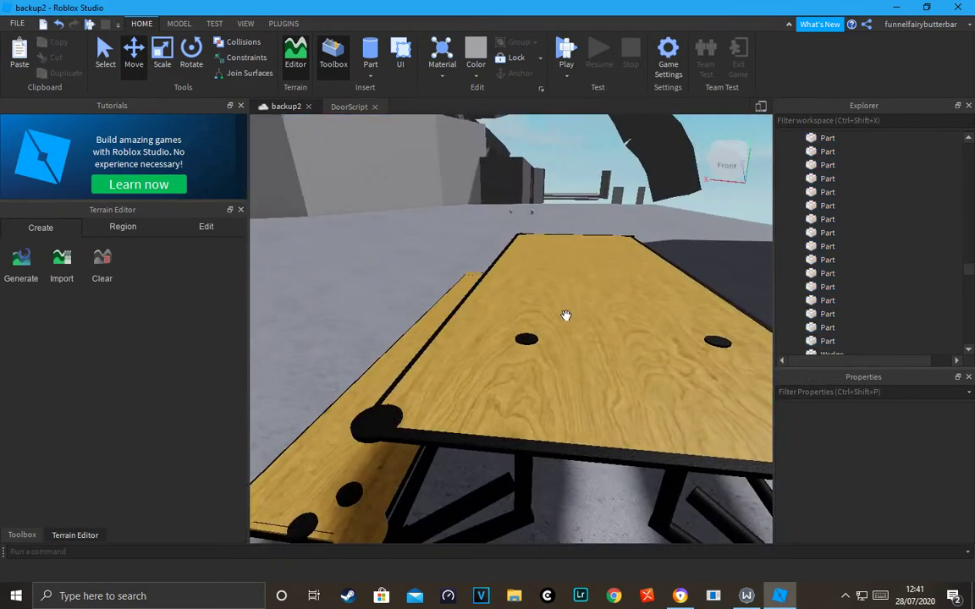
{"action": "left_click", "coordinate": [525, 337]}
{"action": "left_click", "coordinate": [163, 52]}
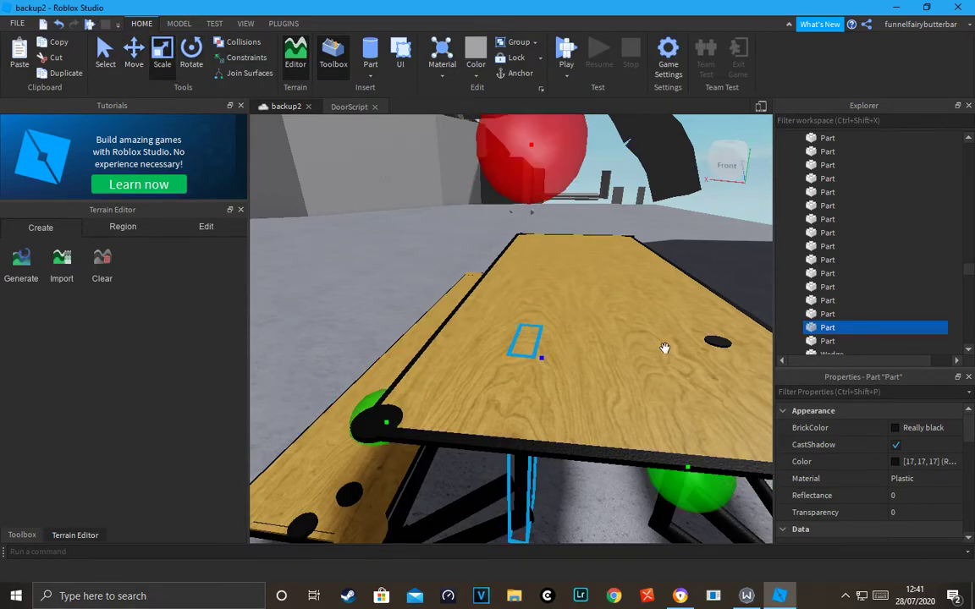
{"action": "left_click", "coordinate": [718, 342]}
{"action": "key", "text": "f"}
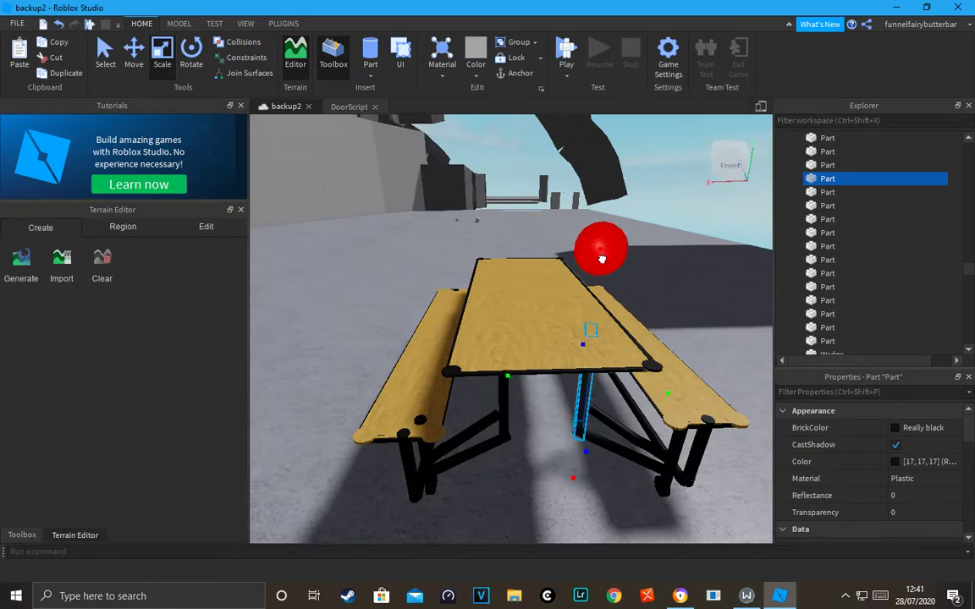
{"action": "scroll", "coordinate": [627, 254], "scroll_direction": "down", "scroll_amount": 4}
{"action": "left_click", "coordinate": [703, 250]}
Step: Extend the innermost segment of one duplicated sloping bar with the Scale tool to meet its table leg
{"action": "scroll", "coordinate": [704, 244], "scroll_direction": "up", "scroll_amount": 5}
{"action": "right_click_drag", "start_coordinate": [703, 251], "coordinate": [702, 240]}
{"action": "left_click", "coordinate": [549, 372]}
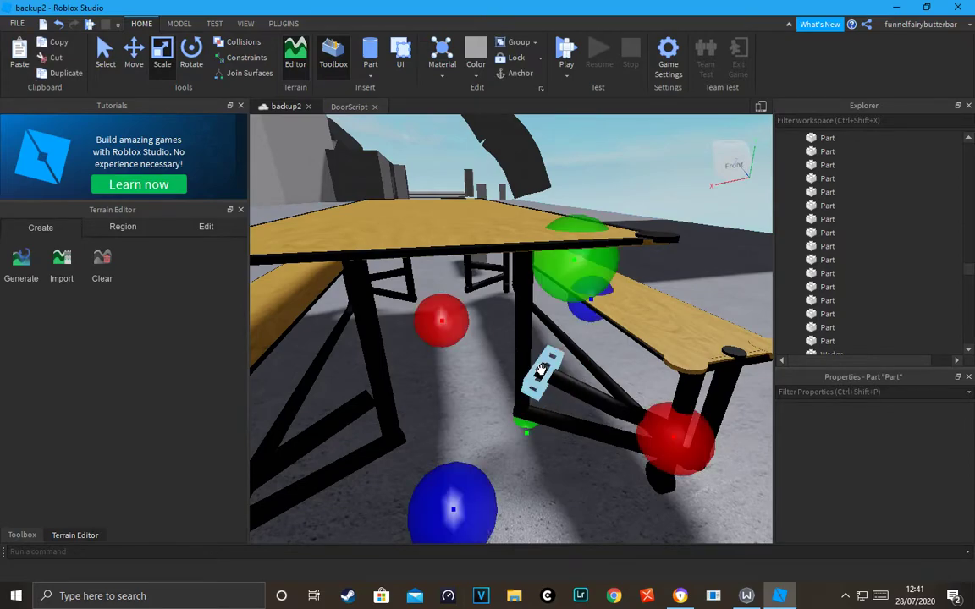
{"action": "key", "text": "f"}
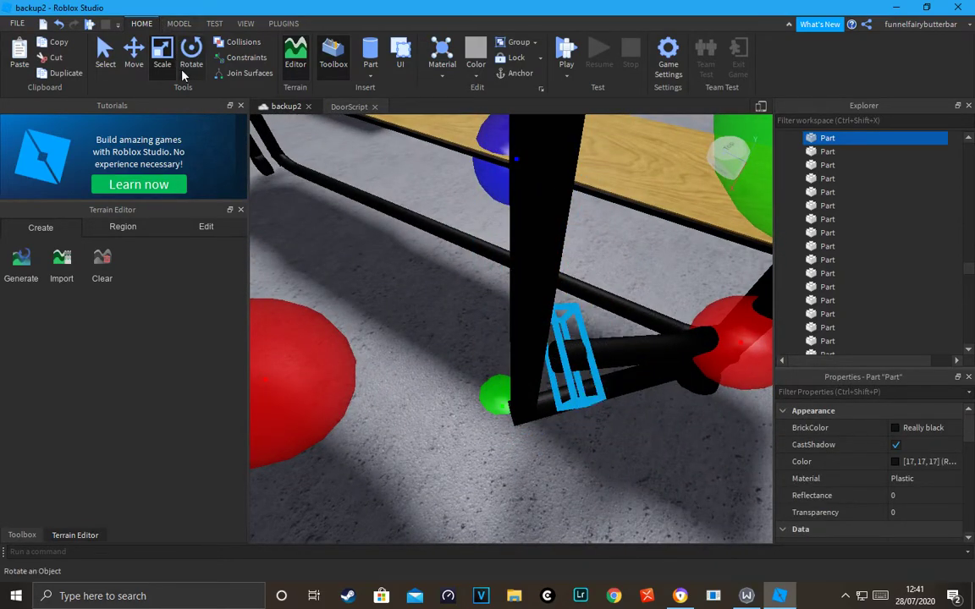
{"action": "left_click_drag", "start_coordinate": [329, 331], "coordinate": [286, 331]}
{"action": "scroll", "coordinate": [410, 352], "scroll_direction": "down", "scroll_amount": 10}
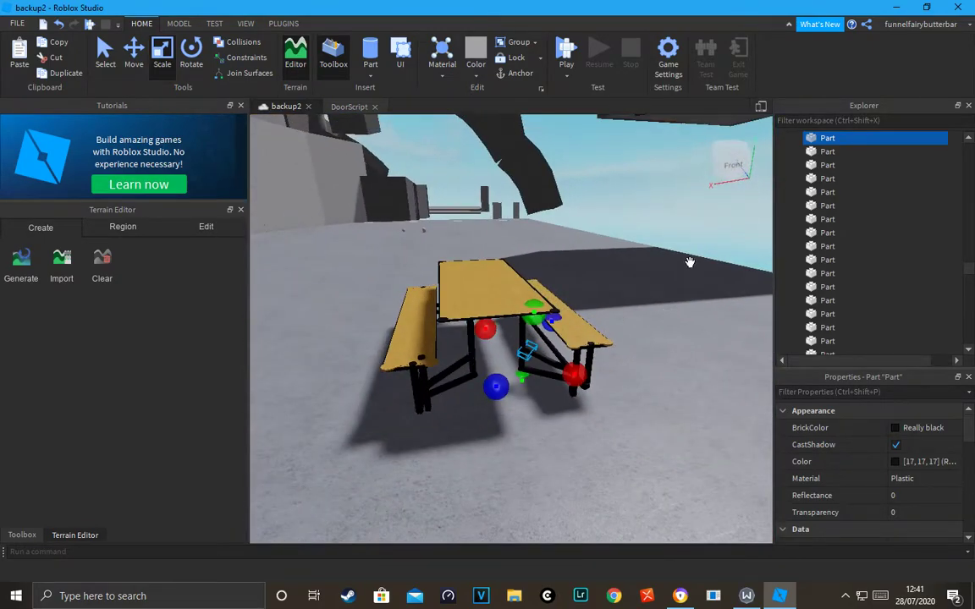
Step: Extend the innermost segment of the opposite duplicated sloping bar to meet its table leg as well
{"action": "left_click", "coordinate": [690, 261]}
{"action": "scroll", "coordinate": [703, 264], "scroll_direction": "up", "scroll_amount": 5}
{"action": "scroll", "coordinate": [709, 266], "scroll_direction": "up", "scroll_amount": 3}
{"action": "left_click", "coordinate": [617, 296]}
{"action": "key", "text": "f"}
{"action": "left_click_drag", "start_coordinate": [600, 288], "coordinate": [601, 290]}
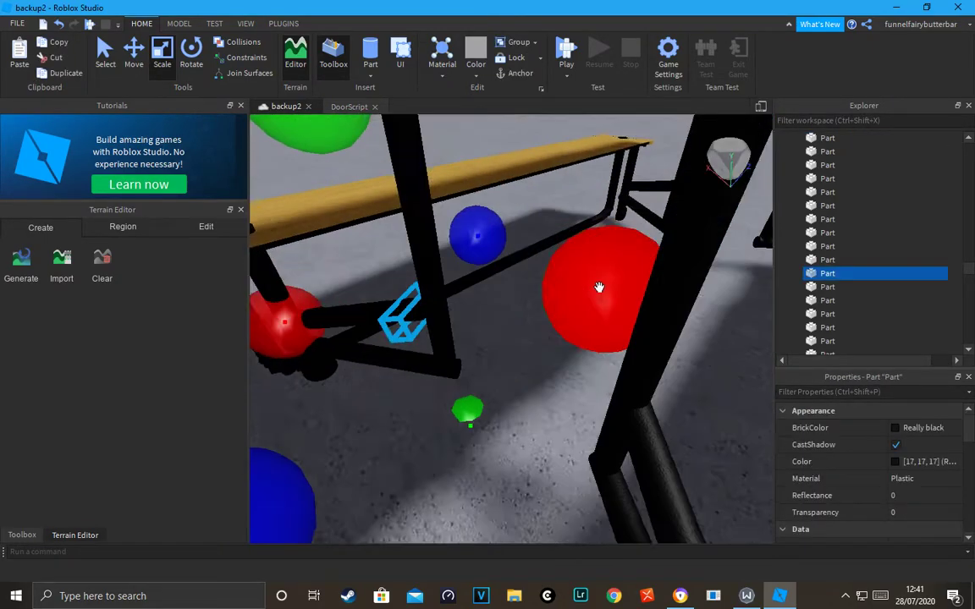
{"action": "scroll", "coordinate": [614, 288], "scroll_direction": "down", "scroll_amount": 10}
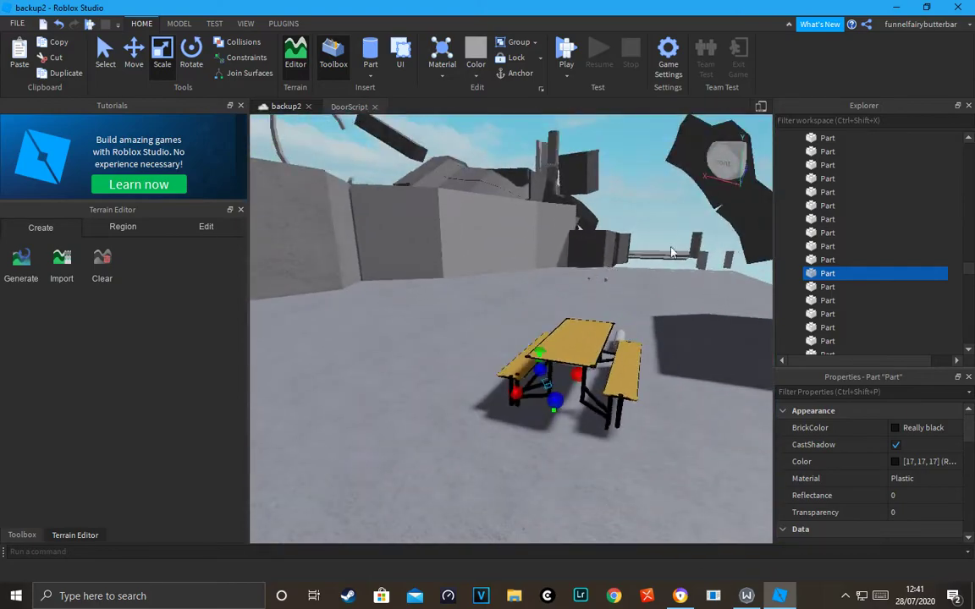
Step: Move the large concrete floor slabs out from under the cafeteria table so it stands clear of them
{"action": "left_click", "coordinate": [647, 210]}
{"action": "scroll", "coordinate": [660, 218], "scroll_direction": "up", "scroll_amount": 5}
{"action": "right_click_drag", "start_coordinate": [466, 260], "coordinate": [465, 258]}
{"action": "key", "text": "w"}
{"action": "scroll", "coordinate": [464, 258], "scroll_direction": "down", "scroll_amount": 5}
{"action": "key", "text": "s"}
{"action": "right_click_drag", "start_coordinate": [601, 366], "coordinate": [602, 366]}
{"action": "key", "text": "w"}
{"action": "key", "text": "w"}
{"action": "key", "text": "a"}
{"action": "key", "text": "a"}
{"action": "right_click_drag", "start_coordinate": [601, 366], "coordinate": [662, 370]}
{"action": "key", "text": "d"}
{"action": "key", "text": "s"}
{"action": "key", "text": "s"}
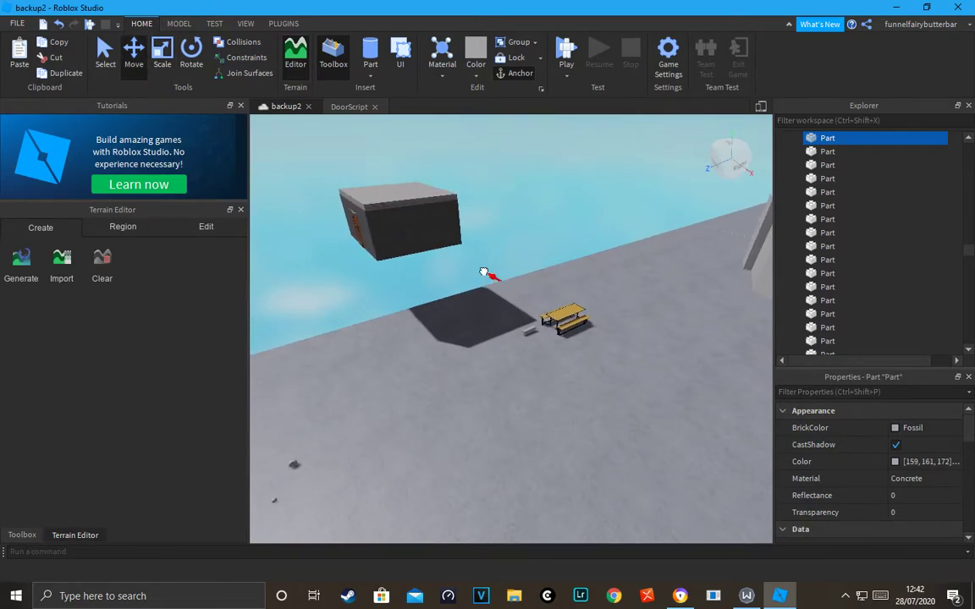
{"action": "key", "text": "s"}
{"action": "key", "text": "a"}
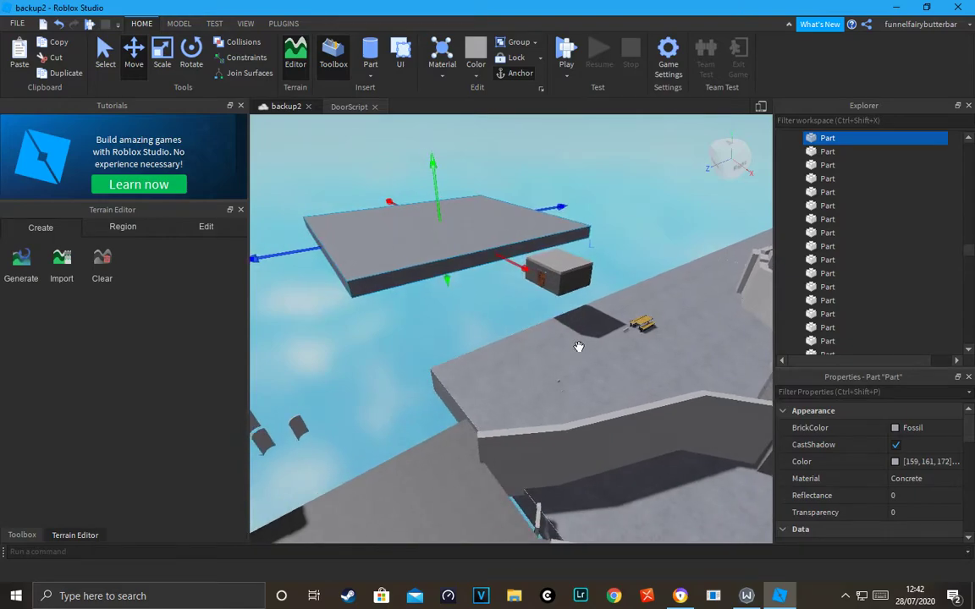
{"action": "left_click_drag", "start_coordinate": [545, 293], "coordinate": [432, 190]}
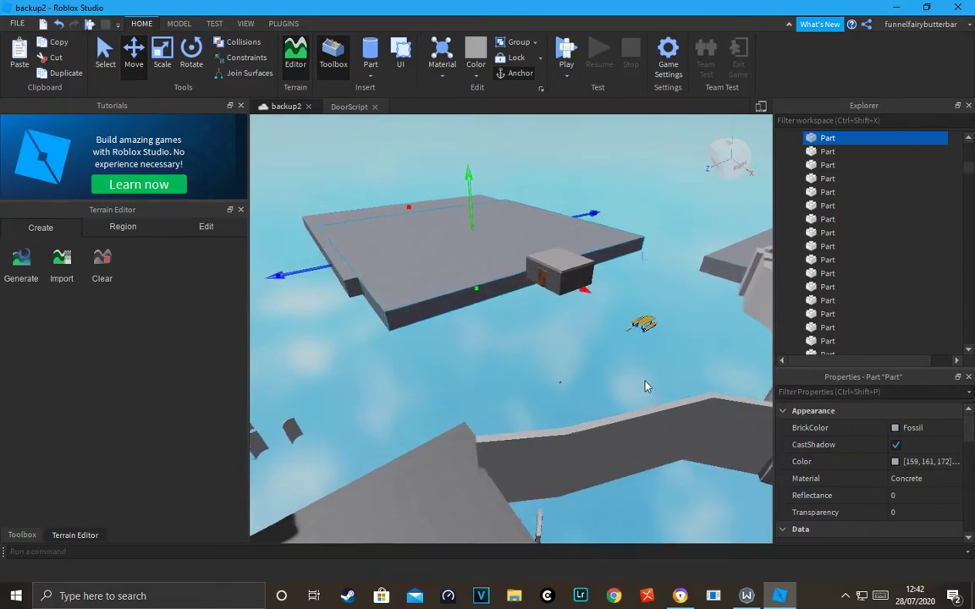
{"action": "left_click", "coordinate": [643, 382]}
Step: Move the small grey cylinder away from the table's end, over onto the concrete slab
{"action": "scroll", "coordinate": [641, 385], "scroll_direction": "up", "scroll_amount": 5}
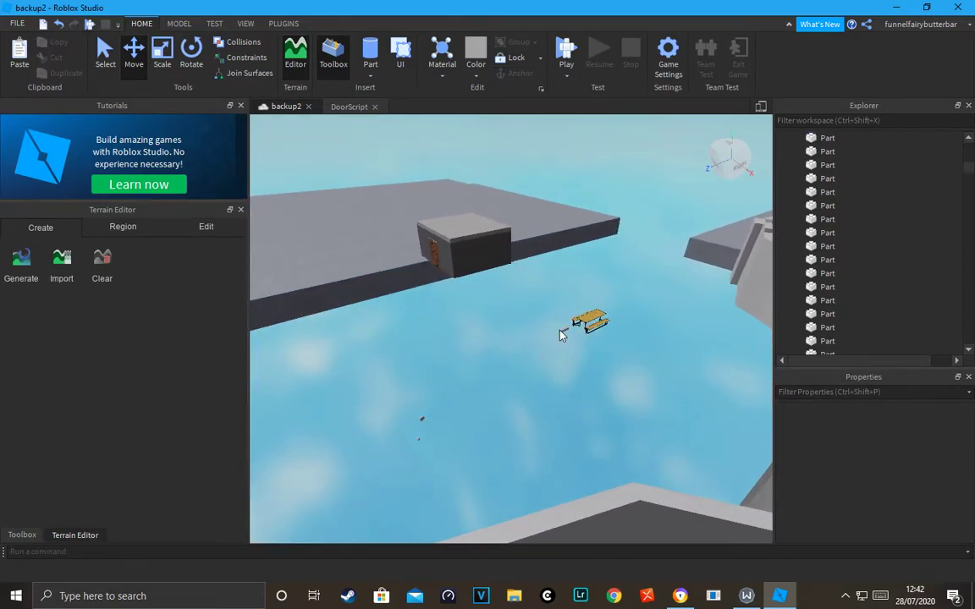
{"action": "left_click", "coordinate": [479, 360]}
{"action": "scroll", "coordinate": [518, 388], "scroll_direction": "up", "scroll_amount": 5}
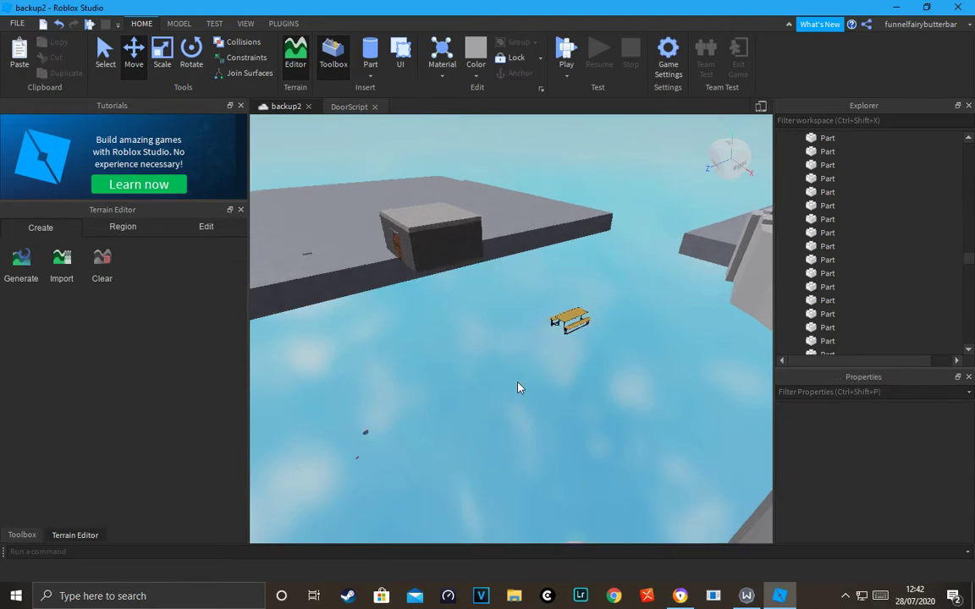
Step: Select every piece of the cafeteria table with its benches and duplicate the whole selection
{"action": "scroll", "coordinate": [576, 384], "scroll_direction": "up", "scroll_amount": 3}
{"action": "right_click_drag", "start_coordinate": [577, 383], "coordinate": [577, 383]}
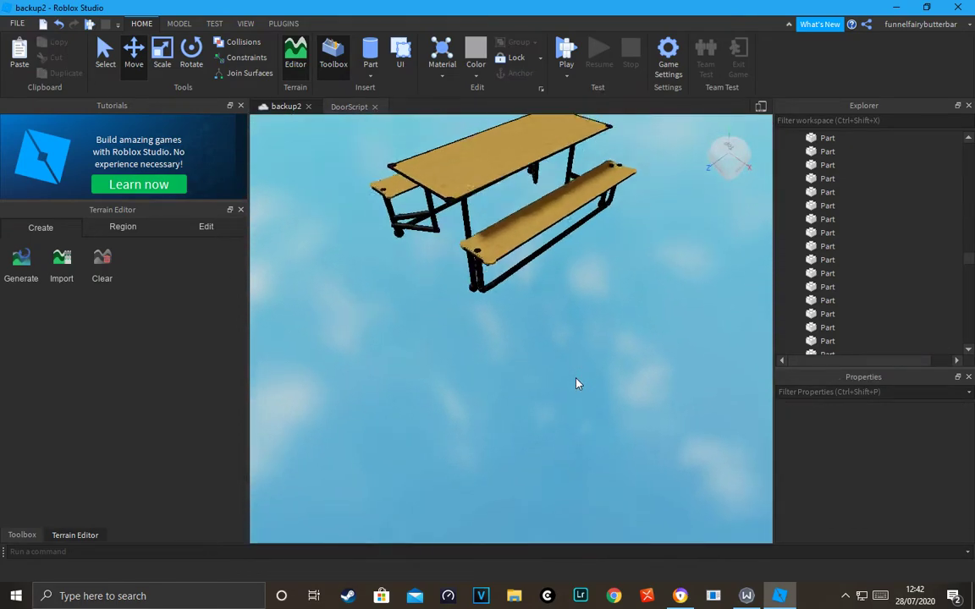
{"action": "scroll", "coordinate": [576, 383], "scroll_direction": "down", "scroll_amount": 2}
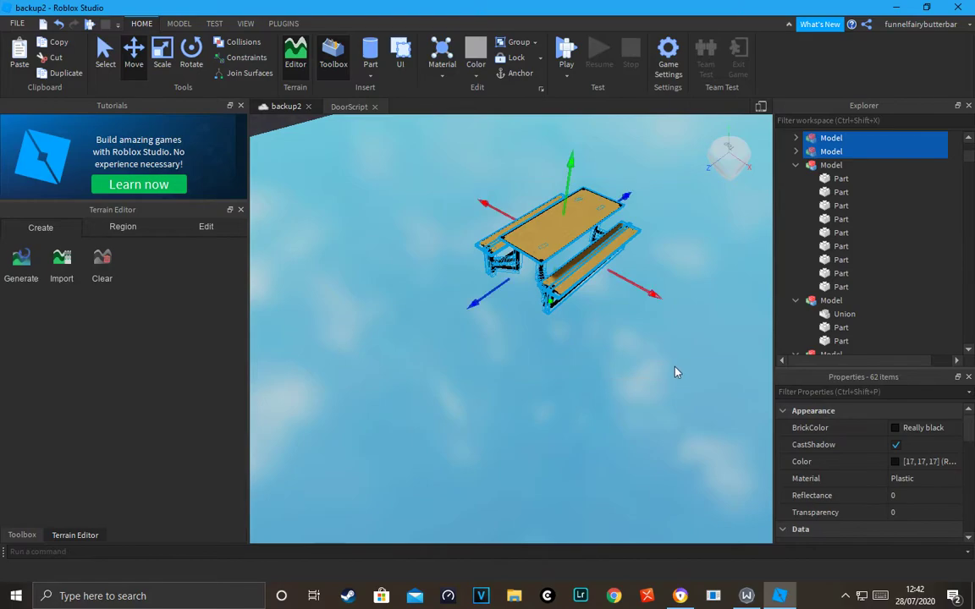
{"action": "right_click_drag", "start_coordinate": [678, 372], "coordinate": [669, 370]}
{"action": "key", "text": "ctrl+d"}
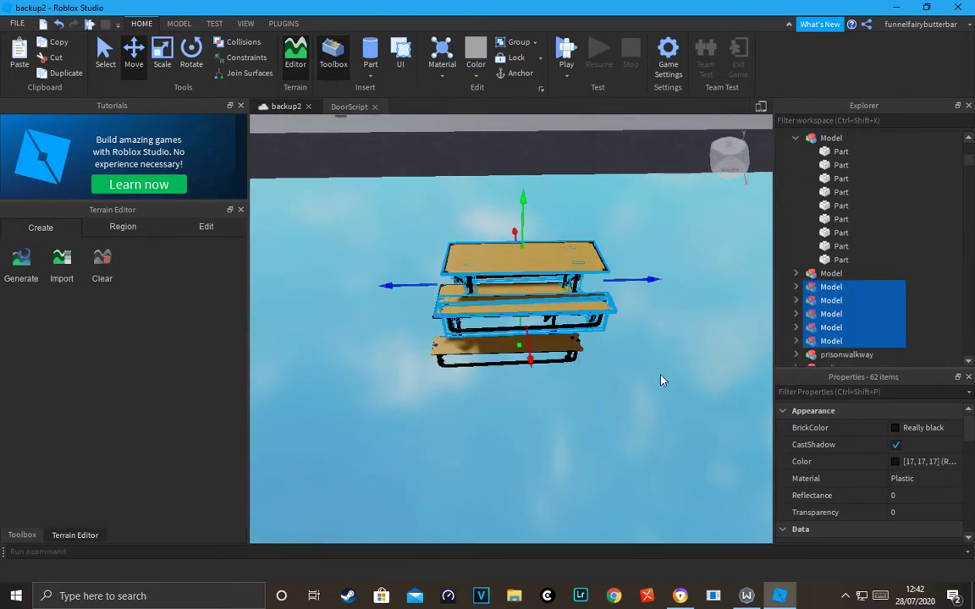
Step: Position the duplicated table end to end with the original, with tabletops and benches at the same height
{"action": "left_click_drag", "start_coordinate": [635, 279], "coordinate": [745, 302]}
{"action": "left_click_drag", "start_coordinate": [651, 316], "coordinate": [662, 323]}
{"action": "scroll", "coordinate": [642, 348], "scroll_direction": "up", "scroll_amount": 3}
{"action": "right_click_drag", "start_coordinate": [642, 348], "coordinate": [641, 348]}
{"action": "left_click_drag", "start_coordinate": [607, 320], "coordinate": [591, 413]}
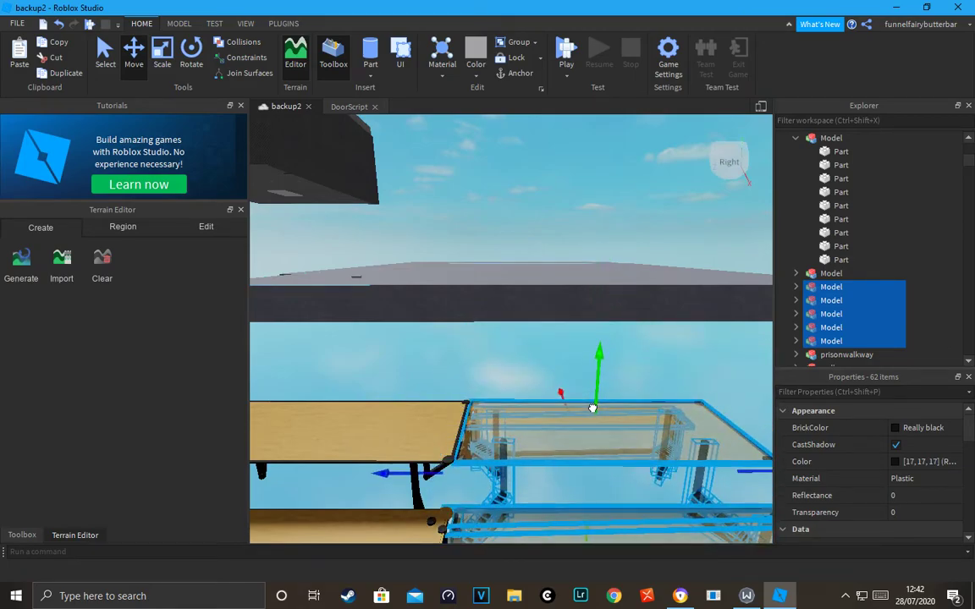
{"action": "right_click_drag", "start_coordinate": [592, 409], "coordinate": [723, 415]}
{"action": "left_click_drag", "start_coordinate": [686, 340], "coordinate": [688, 332]}
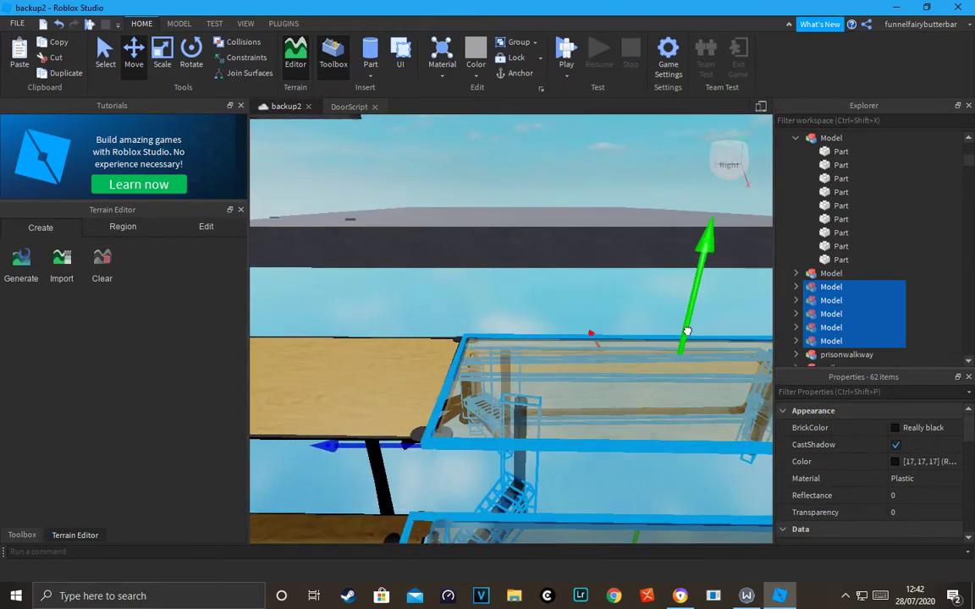
{"action": "scroll", "coordinate": [692, 340], "scroll_direction": "down", "scroll_amount": 6}
{"action": "left_click", "coordinate": [529, 313]}
Step: Examine the two joined cafeteria tables and the seam between them from several angles
{"action": "right_click_drag", "start_coordinate": [529, 313], "coordinate": [555, 340]}
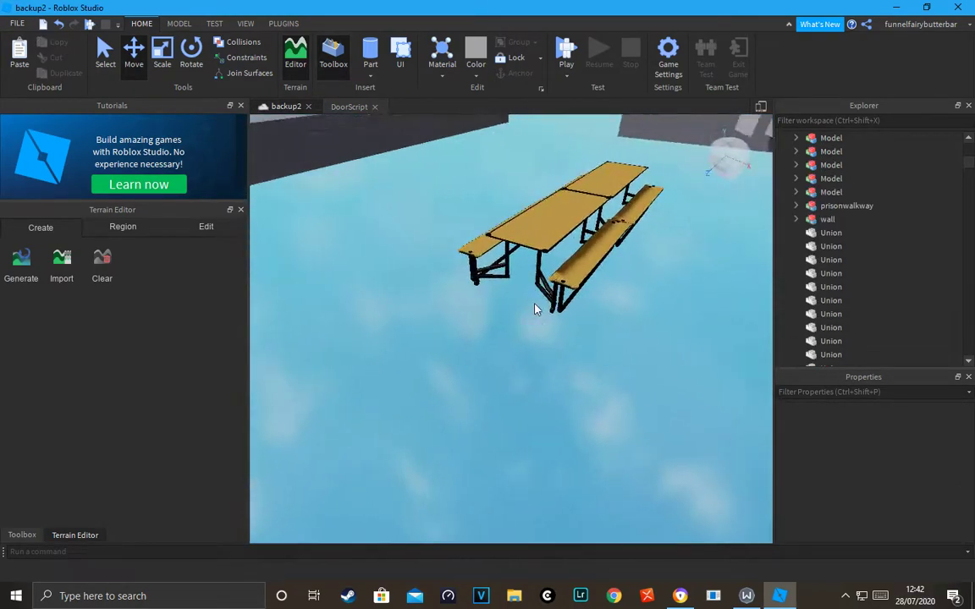
{"action": "scroll", "coordinate": [557, 348], "scroll_direction": "up", "scroll_amount": 5}
{"action": "scroll", "coordinate": [557, 348], "scroll_direction": "down", "scroll_amount": 5}
{"action": "right_click_drag", "start_coordinate": [593, 376], "coordinate": [613, 387]}
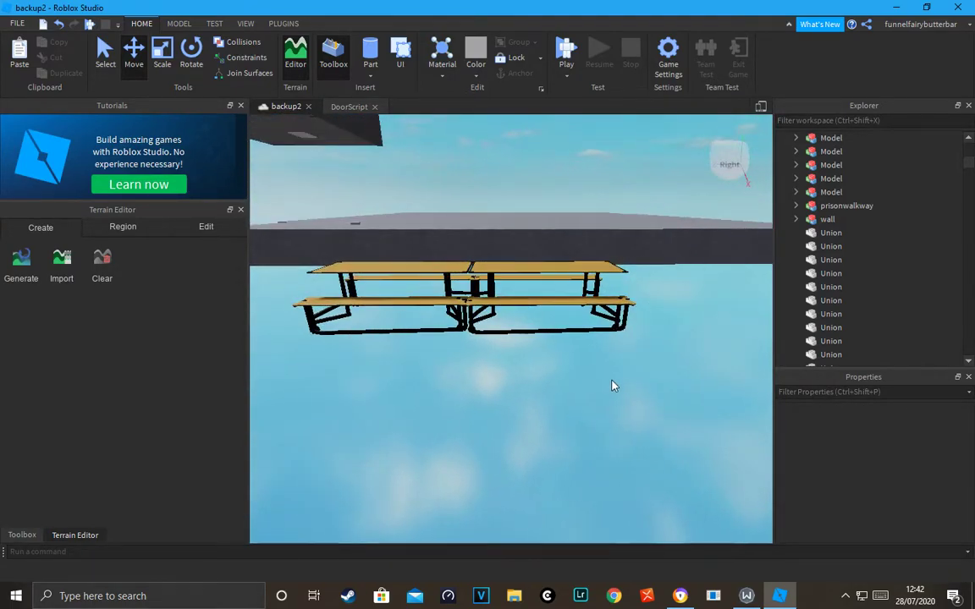
{"action": "right_click_drag", "start_coordinate": [683, 390], "coordinate": [681, 387]}
{"action": "scroll", "coordinate": [682, 390], "scroll_direction": "up", "scroll_amount": 4}
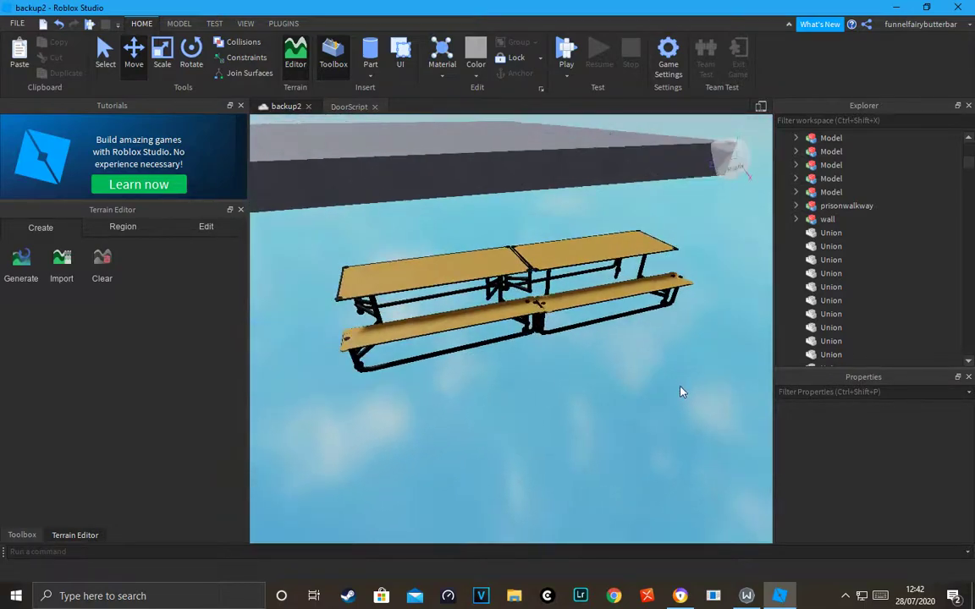
{"action": "left_click", "coordinate": [17, 24]}
{"action": "left_click", "coordinate": [385, 381]}
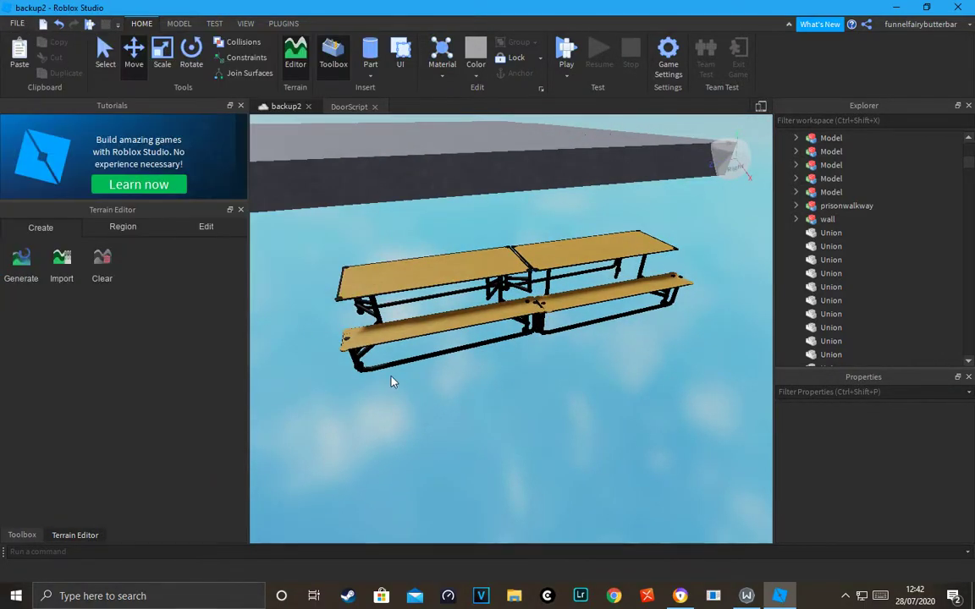